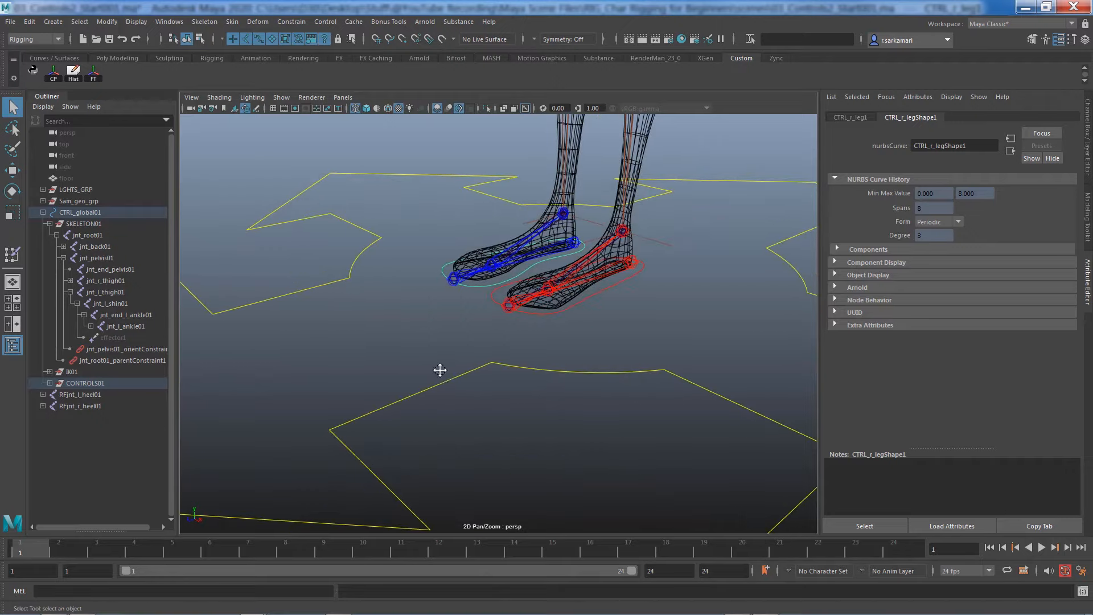
Parent the left reverse-foot heel joint RFjnt_l_heel01 to the left leg control curve CTRL_l_leg01
{"action": "right_click_drag", "start_coordinate": [506, 388], "coordinate": [444, 400], "text": "alt"}
{"action": "middle_click_drag", "start_coordinate": [444, 400], "coordinate": [432, 477], "text": "alt"}
{"action": "right_click_drag", "start_coordinate": [484, 456], "coordinate": [606, 438], "text": "alt"}
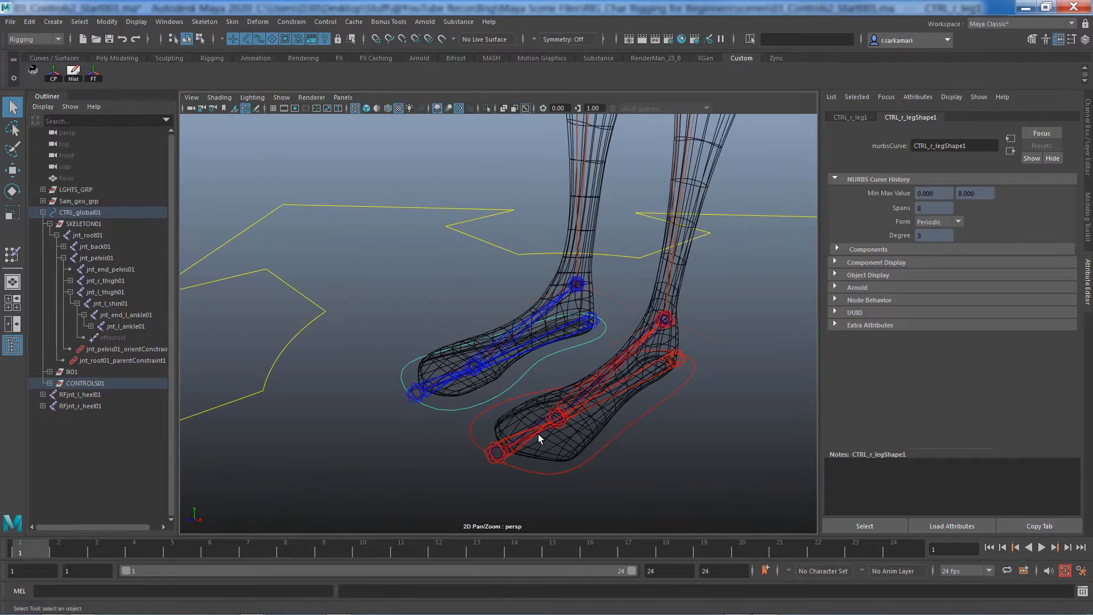
{"action": "left_click_drag", "start_coordinate": [539, 439], "coordinate": [522, 425], "text": "alt"}
{"action": "middle_click_drag", "start_coordinate": [504, 412], "coordinate": [472, 391], "text": "alt"}
{"action": "left_click_drag", "start_coordinate": [504, 408], "coordinate": [444, 411], "text": "alt"}
{"action": "right_click_drag", "start_coordinate": [444, 411], "coordinate": [544, 430], "text": "alt"}
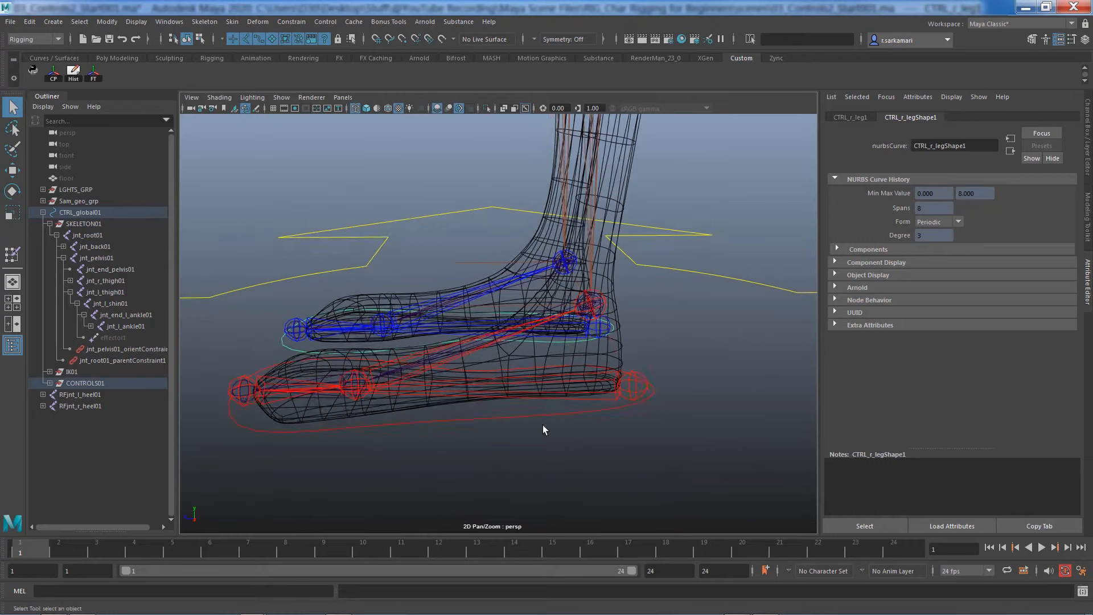
{"action": "left_click", "coordinate": [637, 382]}
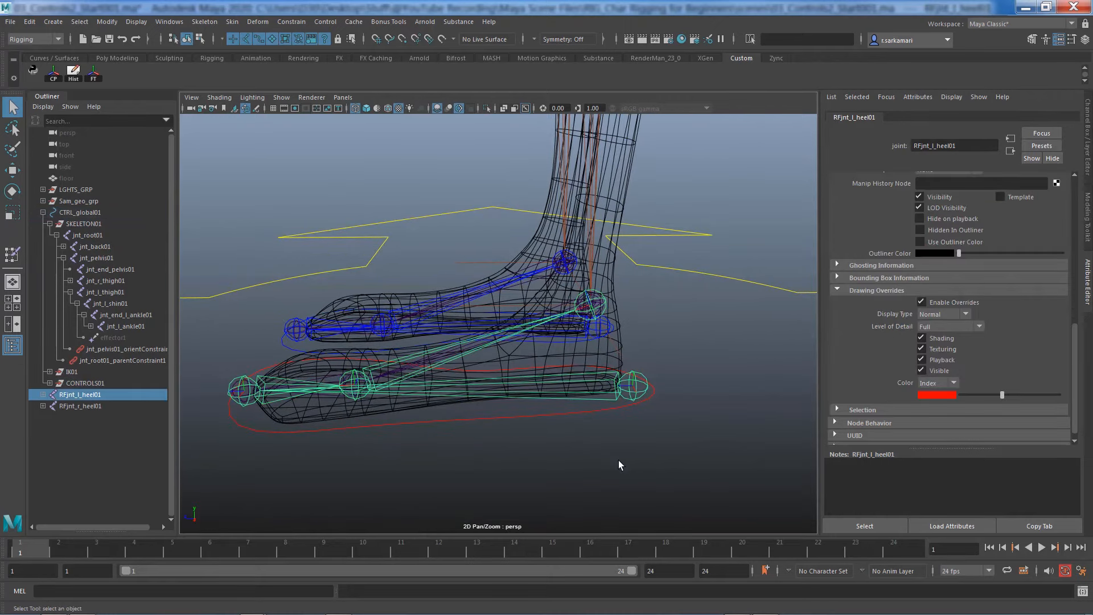
{"action": "left_click", "coordinate": [358, 435]}
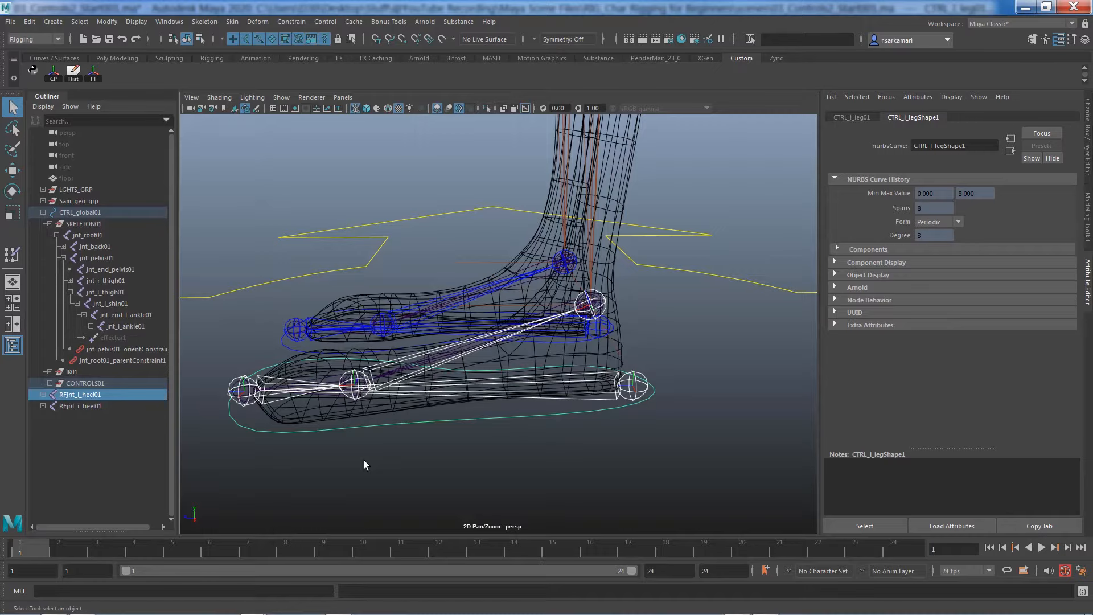
{"action": "key", "text": "p"}
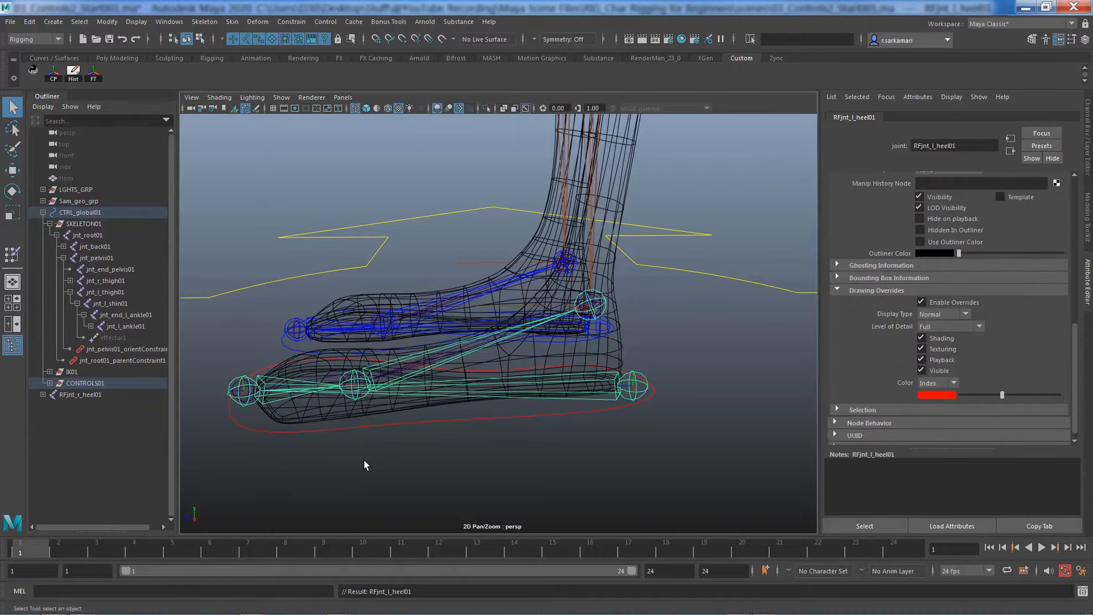
Expand the CONTROLS01 hierarchy under CTRL_l_leg01 down to the reverse-foot joint RFjnt_l_ankle01
{"action": "left_click", "coordinate": [49, 383]}
{"action": "left_click", "coordinate": [57, 451]}
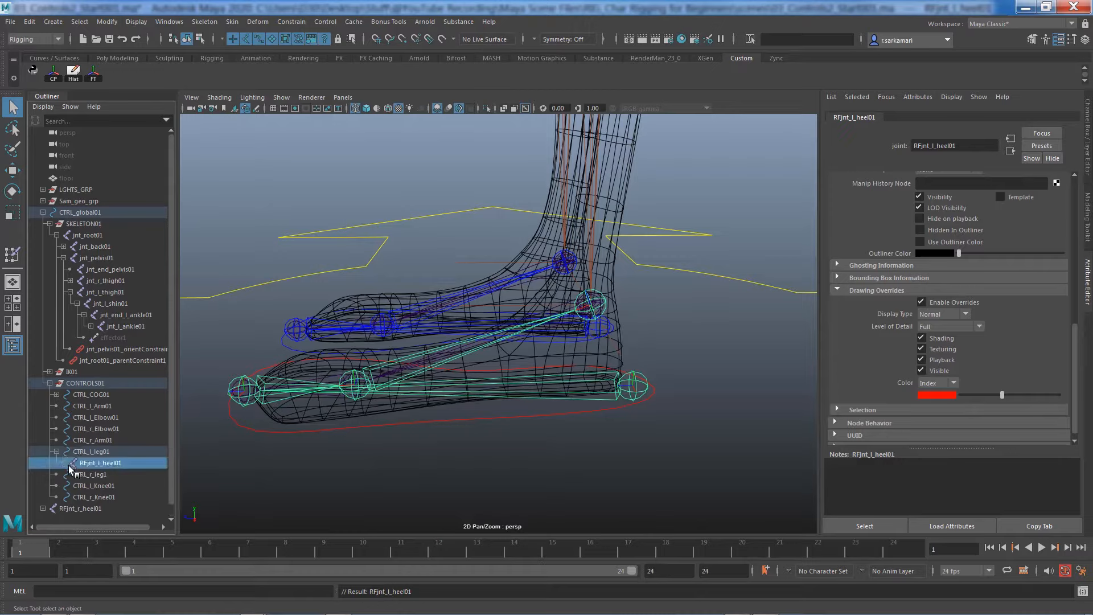
{"action": "left_click", "coordinate": [63, 462]}
{"action": "scroll", "coordinate": [70, 468], "scroll_direction": "down", "scroll_amount": 1}
{"action": "left_click", "coordinate": [70, 463]}
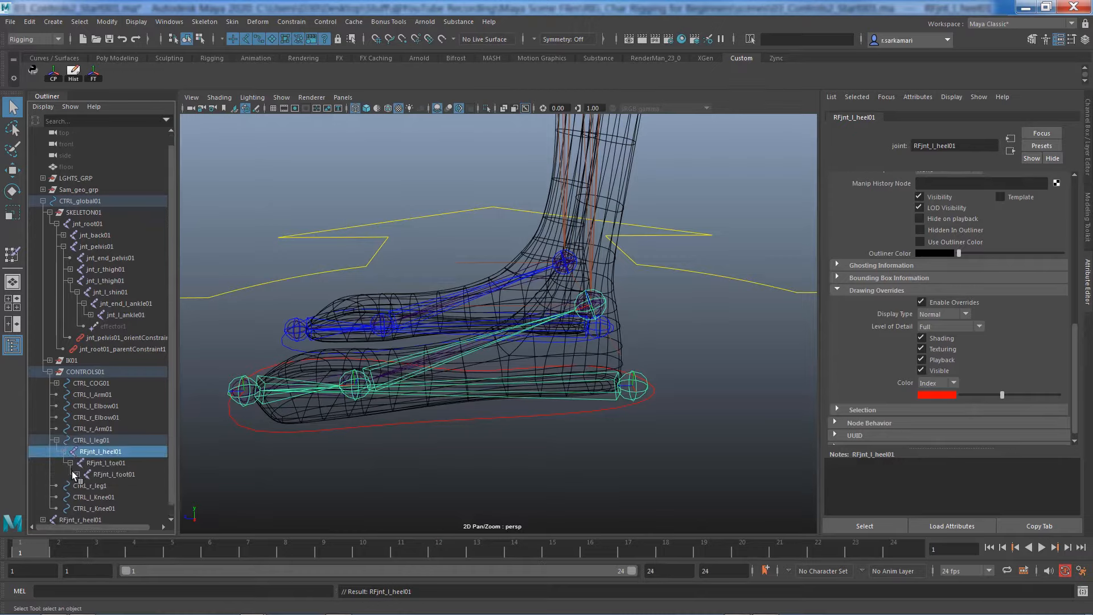
{"action": "left_click", "coordinate": [77, 475]}
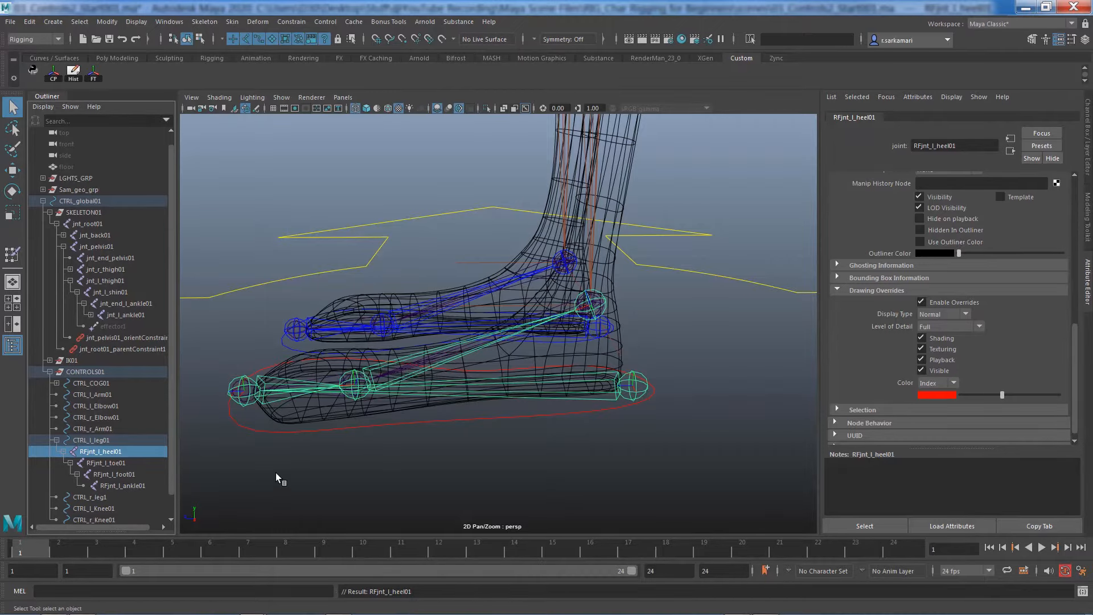
Point-constrain the left leg IK handle rpIK_l_leg01 to the reverse-foot joint RFjnt_l_ankle01
{"action": "right_click_drag", "start_coordinate": [317, 458], "coordinate": [519, 451], "text": "alt"}
{"action": "left_click_drag", "start_coordinate": [460, 458], "coordinate": [475, 461], "text": "alt"}
{"action": "middle_click_drag", "start_coordinate": [455, 462], "coordinate": [505, 432], "text": "alt"}
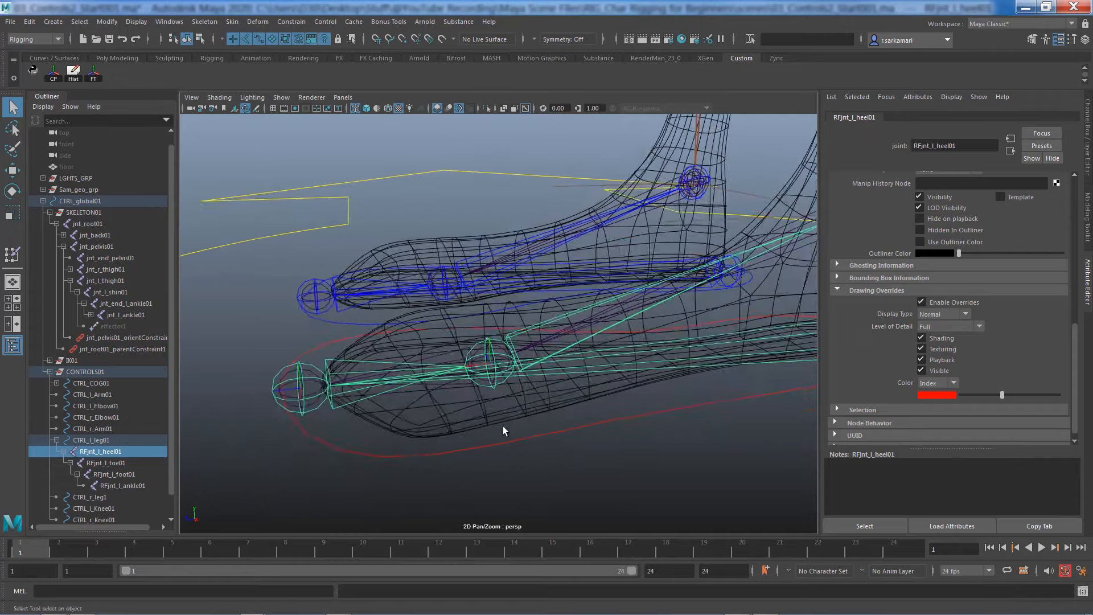
{"action": "left_click_drag", "start_coordinate": [503, 432], "coordinate": [507, 430], "text": "alt"}
{"action": "middle_click_drag", "start_coordinate": [508, 430], "coordinate": [471, 448], "text": "alt"}
{"action": "left_click_drag", "start_coordinate": [471, 448], "coordinate": [436, 471], "text": "alt"}
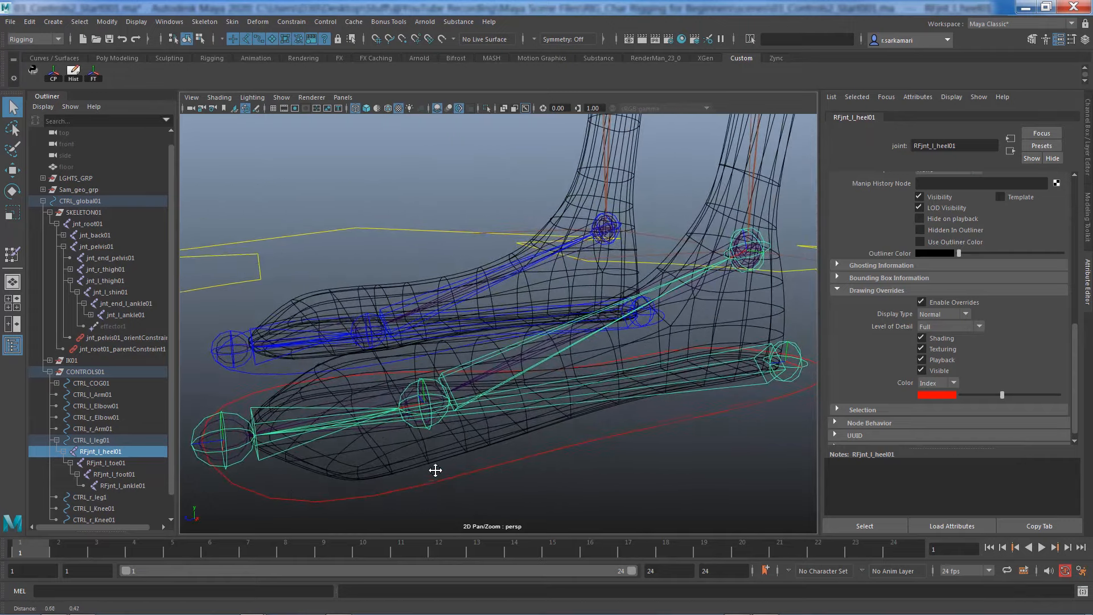
{"action": "left_click", "coordinate": [121, 487]}
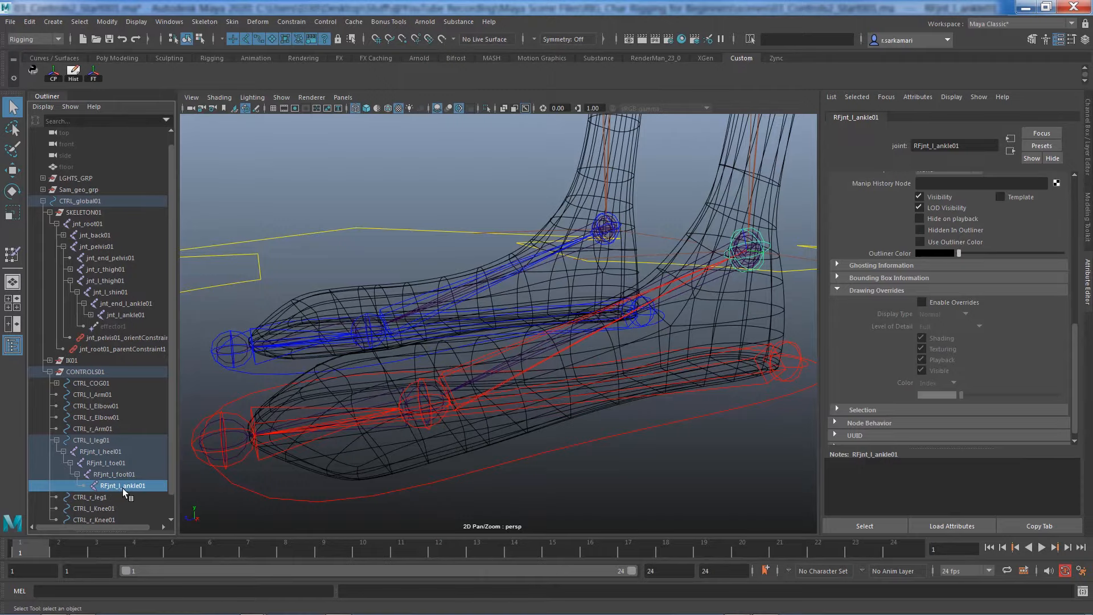
{"action": "scroll", "coordinate": [169, 488], "scroll_direction": "down", "scroll_amount": 1}
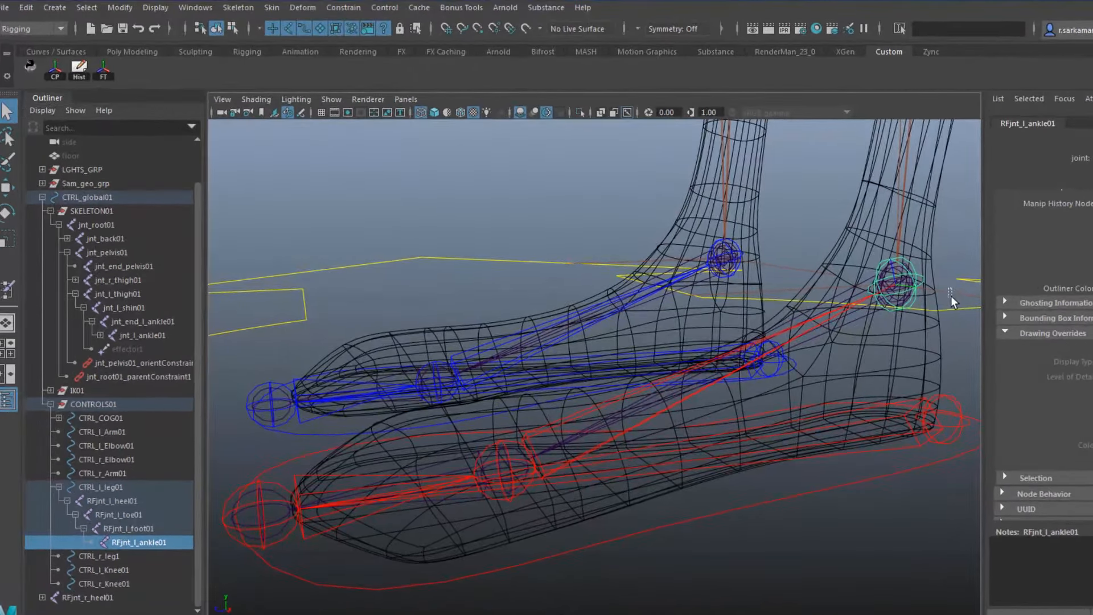
{"action": "left_click", "coordinate": [892, 284]}
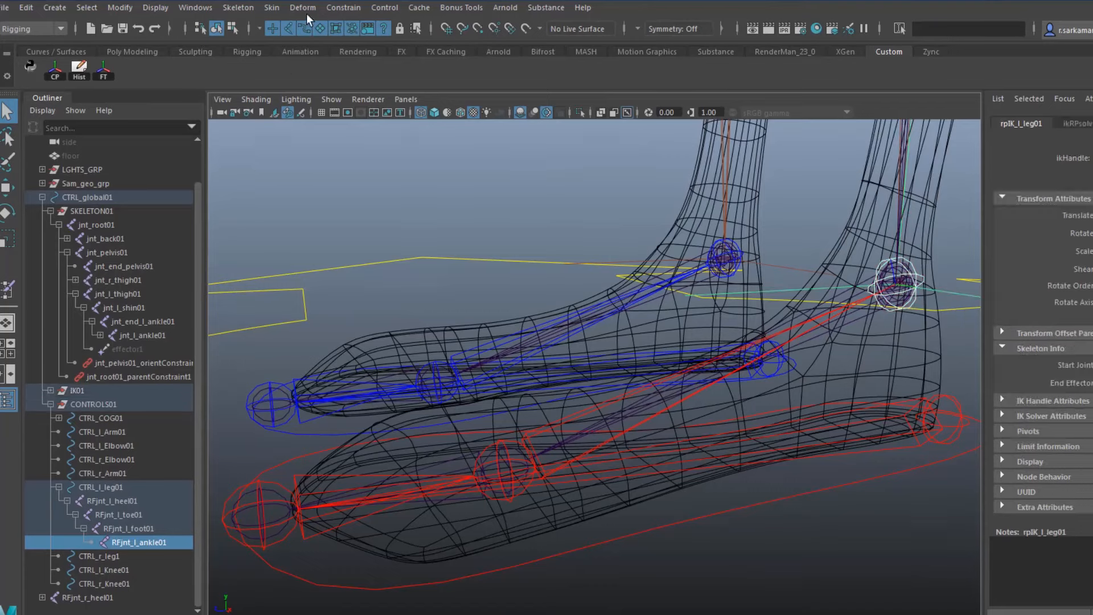
{"action": "left_click", "coordinate": [343, 8]}
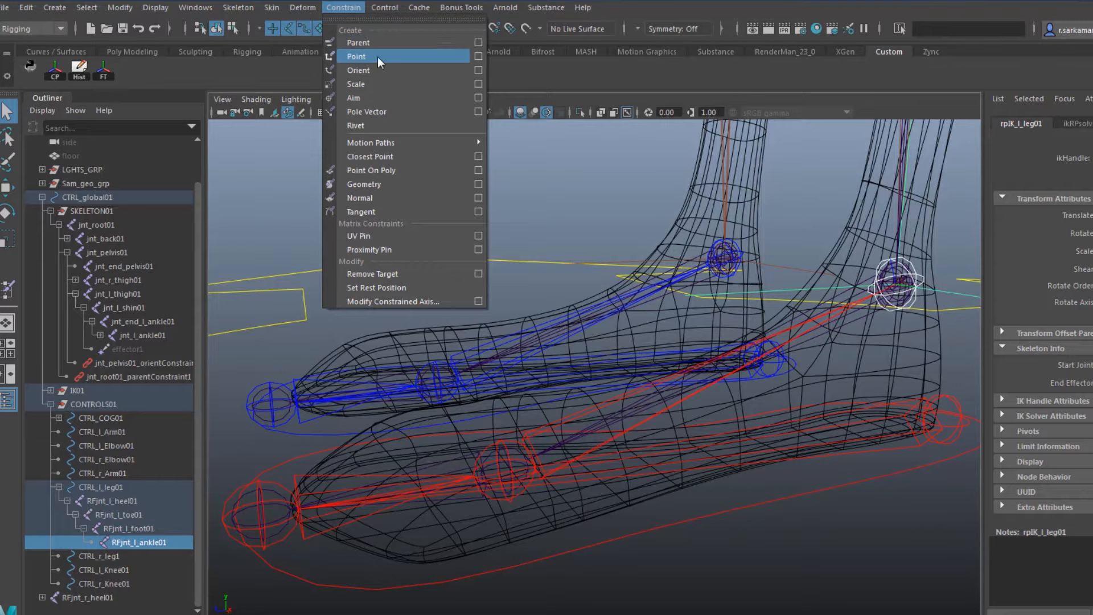
{"action": "left_click", "coordinate": [452, 55]}
Try moving the heel joint RFjnt_l_heel01 to test how the left leg follows the reverse foot
{"action": "scroll", "coordinate": [672, 538], "scroll_direction": "down", "scroll_amount": 3}
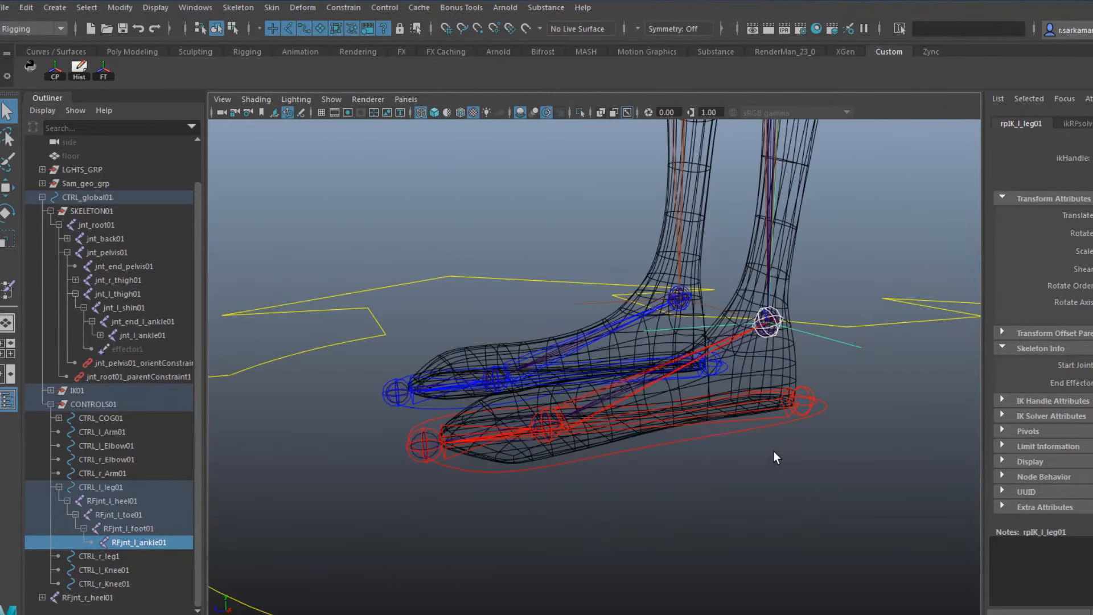
{"action": "left_click", "coordinate": [808, 402]}
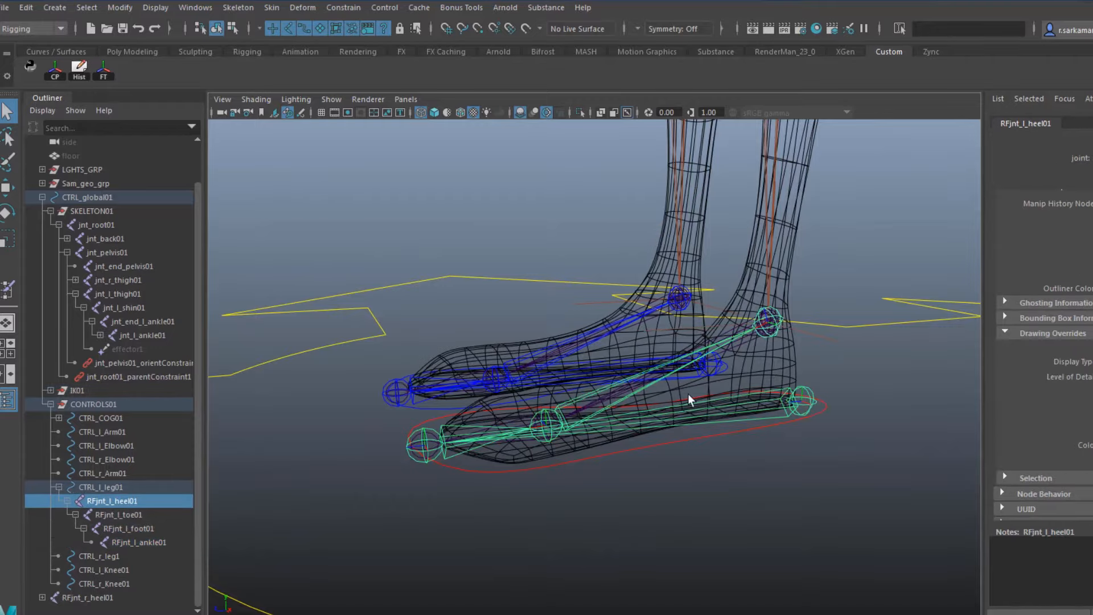
{"action": "key", "text": "w"}
{"action": "scroll", "coordinate": [692, 389], "scroll_direction": "down", "scroll_amount": 2}
{"action": "left_click_drag", "start_coordinate": [720, 394], "coordinate": [722, 479]}
{"action": "right_click_drag", "start_coordinate": [722, 479], "coordinate": [916, 556], "text": "alt"}
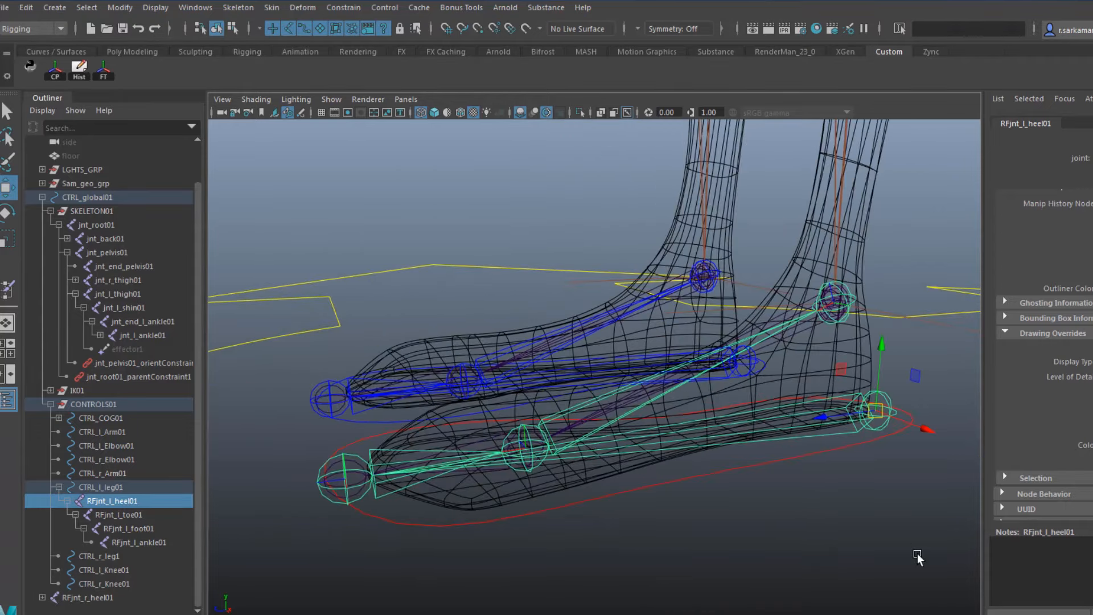
Orient-constrain jnt_l_ankle01 to the reverse-foot joint RFjnt_l_foot01 on all axes with the offset maintained
{"action": "left_click", "coordinate": [142, 528]}
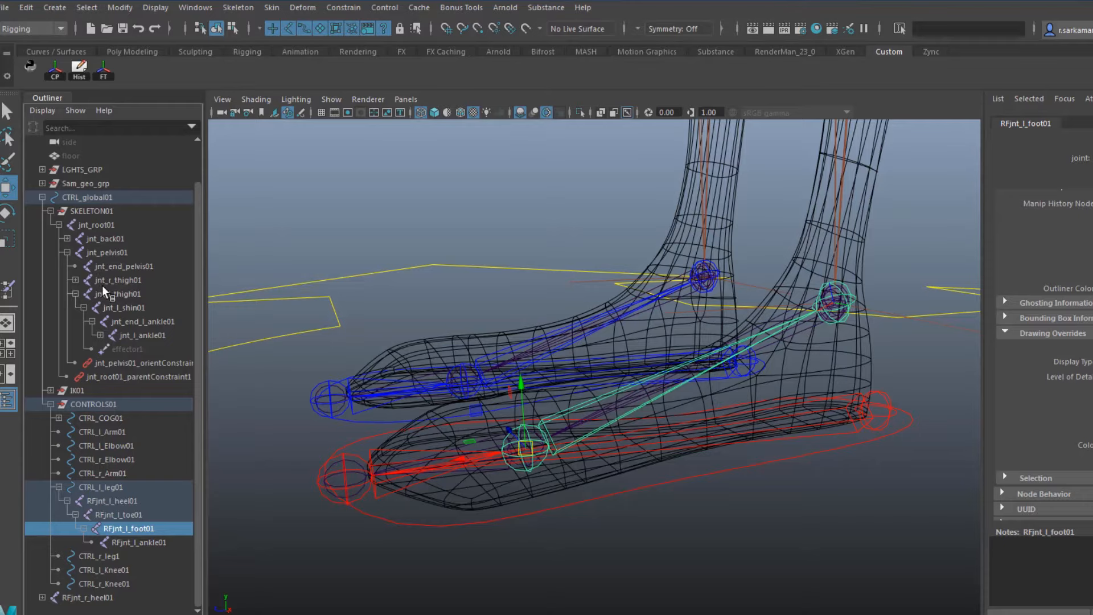
{"action": "left_click", "coordinate": [139, 336], "text": "ctrl"}
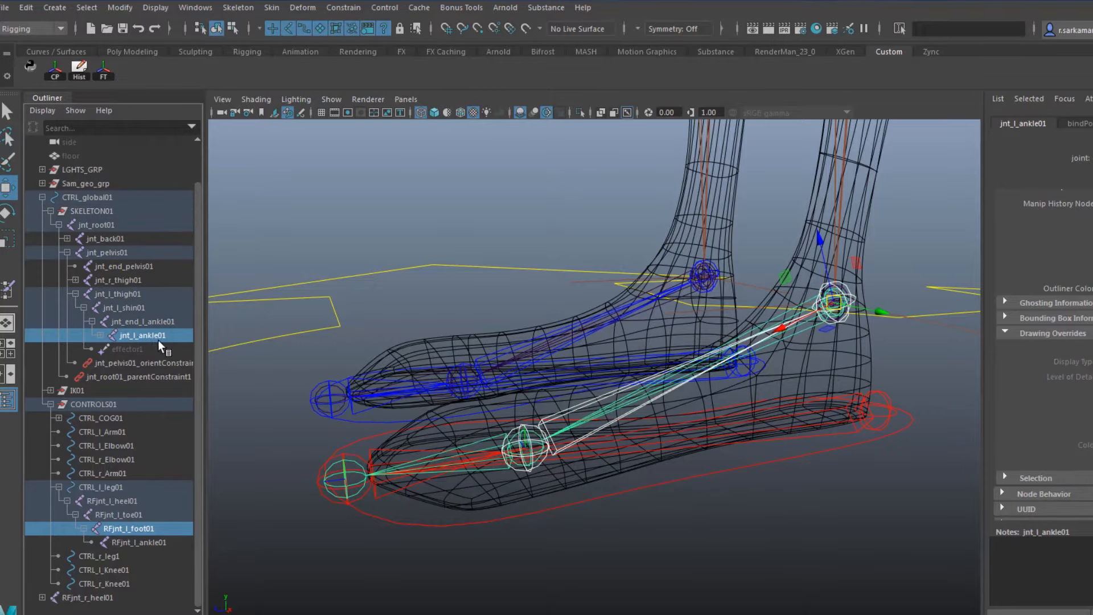
{"action": "left_click", "coordinate": [350, 8]}
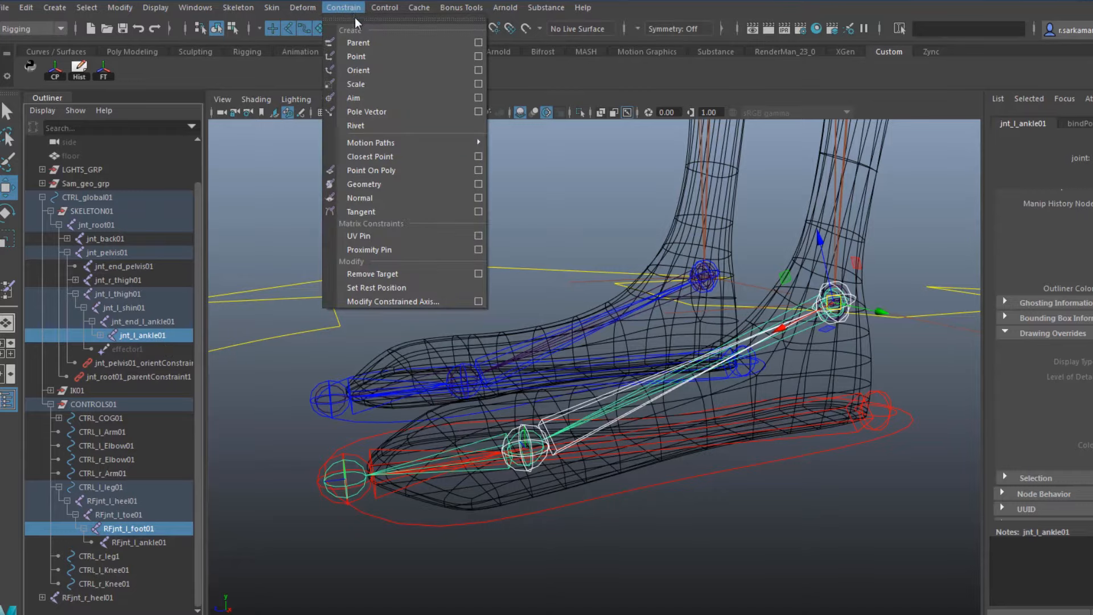
{"action": "left_click", "coordinate": [478, 70]}
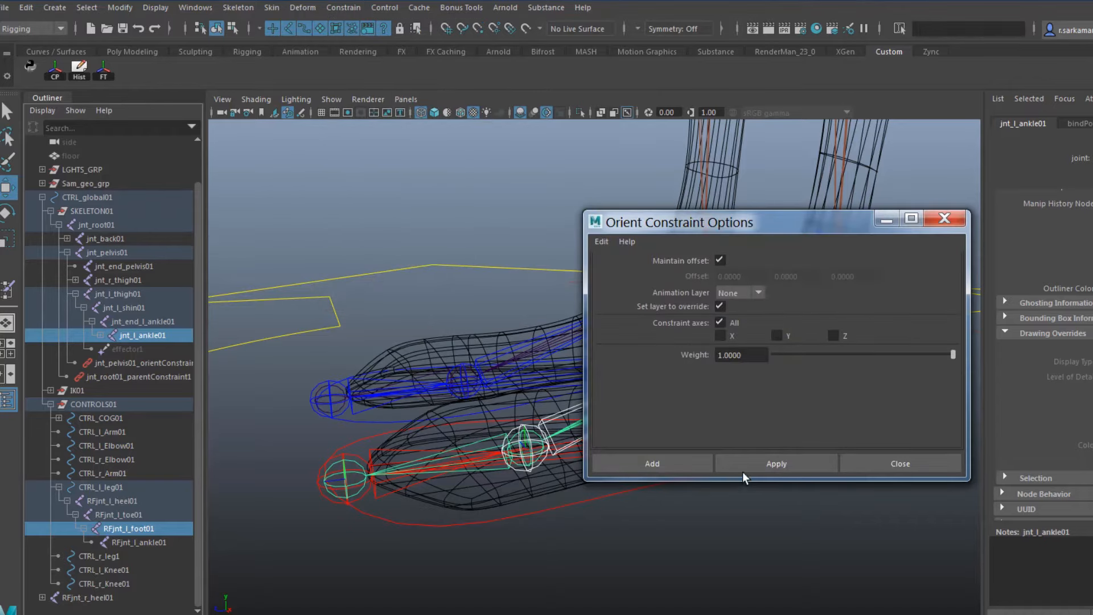
{"action": "left_click", "coordinate": [705, 463]}
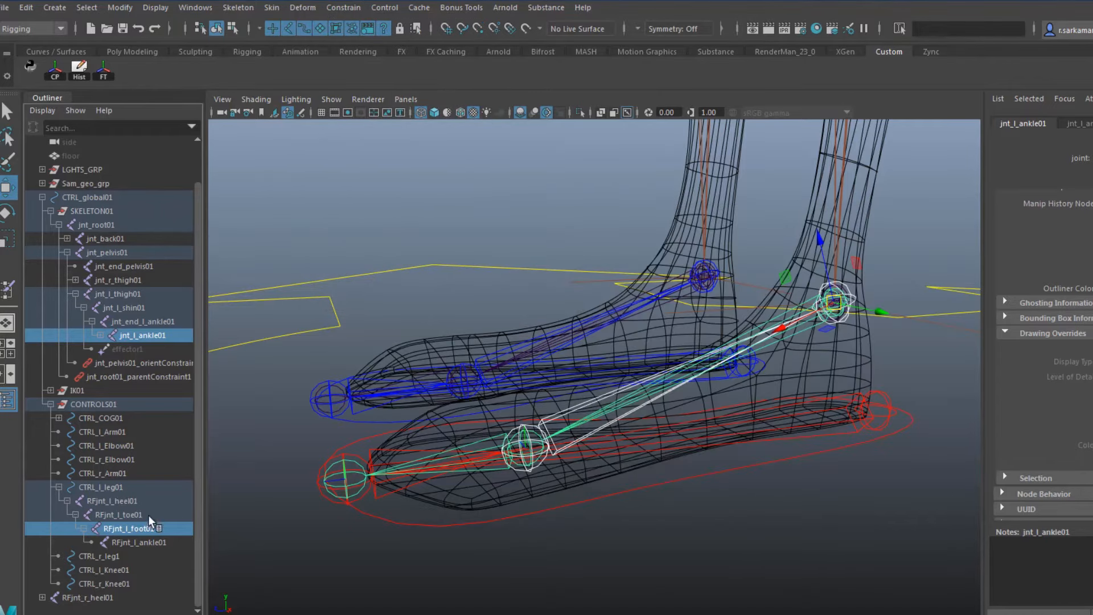
Orient-constrain jnt_l_foot01 to the reverse-foot joint RFjnt_l_toe01
{"action": "left_click", "coordinate": [118, 514]}
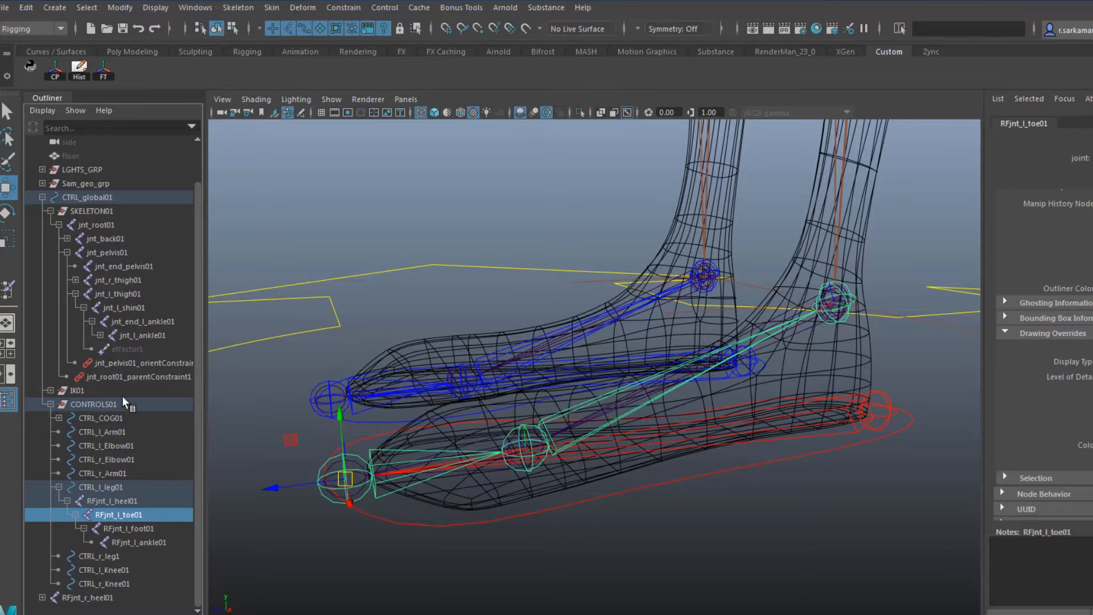
{"action": "left_click", "coordinate": [99, 335]}
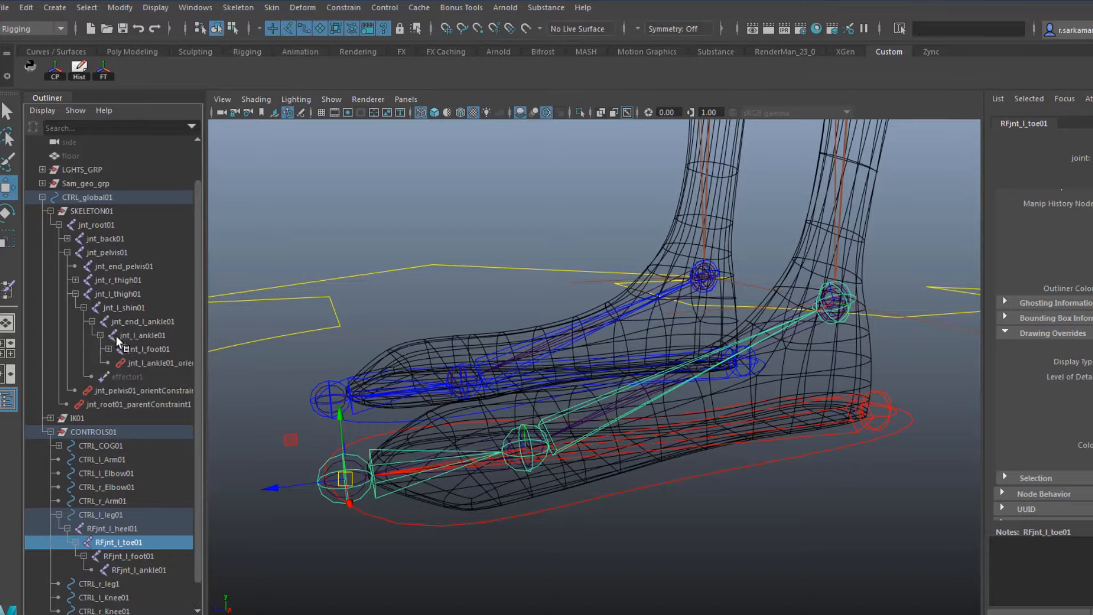
{"action": "left_click", "coordinate": [148, 350], "text": "ctrl"}
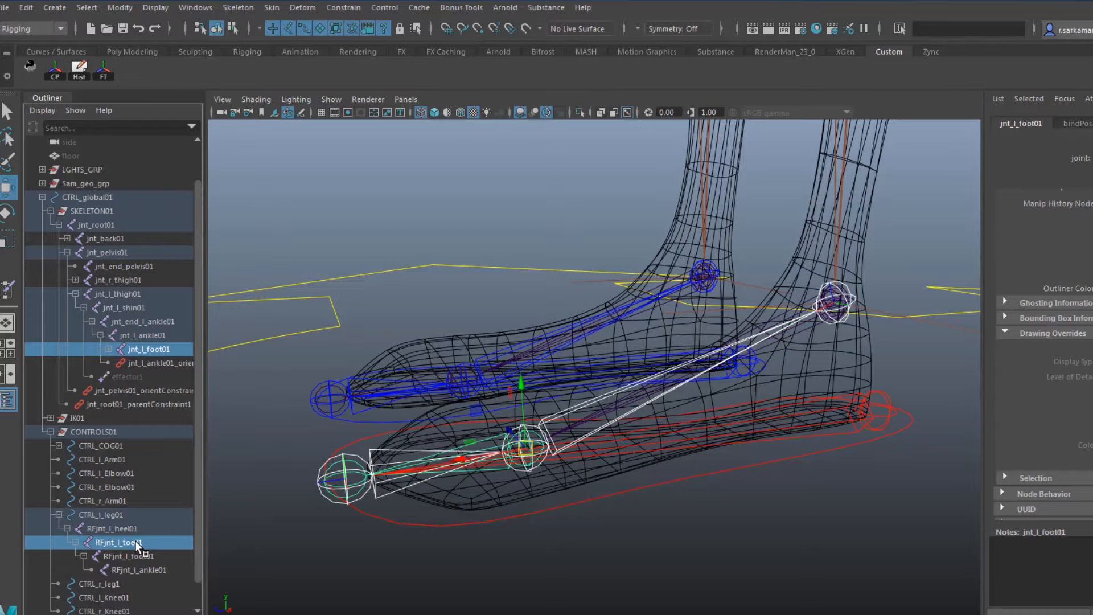
{"action": "left_click", "coordinate": [343, 8]}
{"action": "left_click", "coordinate": [357, 67]}
Try rotating the heel joint RFjnt_l_heel01 to test the left foot's heel pivot
{"action": "right_click_drag", "start_coordinate": [603, 545], "coordinate": [532, 549], "text": "alt"}
{"action": "left_click_drag", "start_coordinate": [532, 549], "coordinate": [514, 581], "text": "alt"}
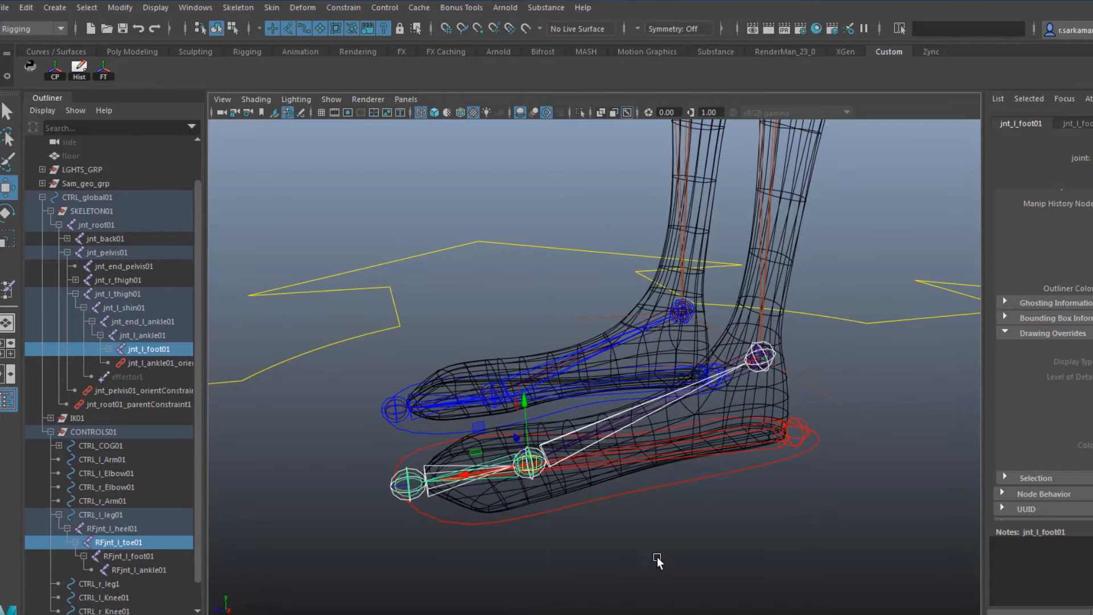
{"action": "left_click", "coordinate": [658, 556]}
{"action": "left_click", "coordinate": [803, 431]}
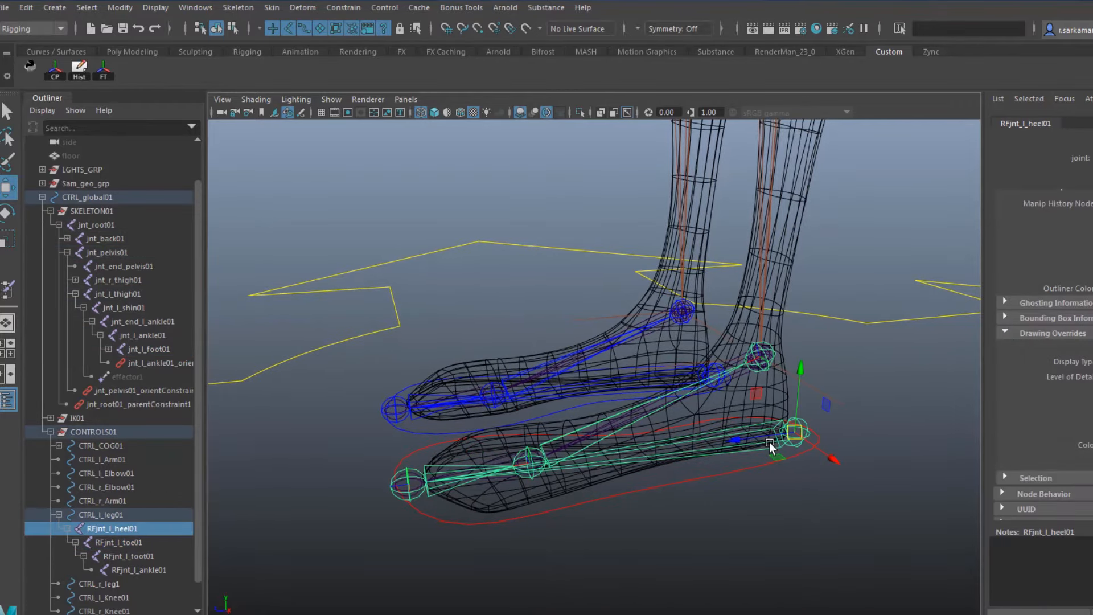
{"action": "key", "text": "e"}
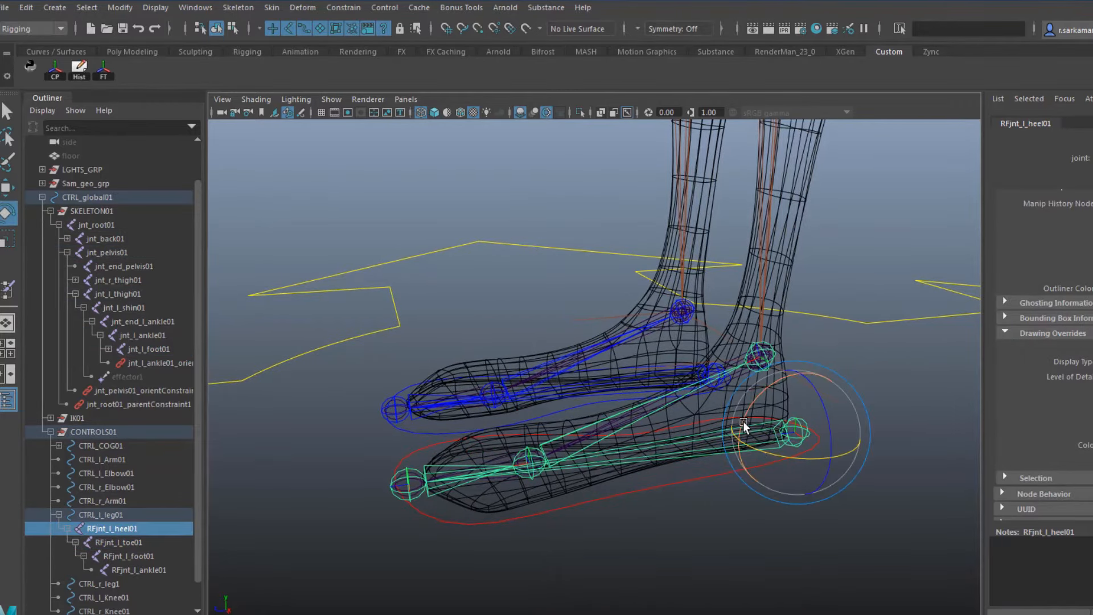
{"action": "left_click_drag", "start_coordinate": [743, 421], "coordinate": [763, 436]}
Try rotating the toe joint RFjnt_l_toe01 to test the left foot's toe pivot, and undo the rotation
{"action": "left_click", "coordinate": [133, 544]}
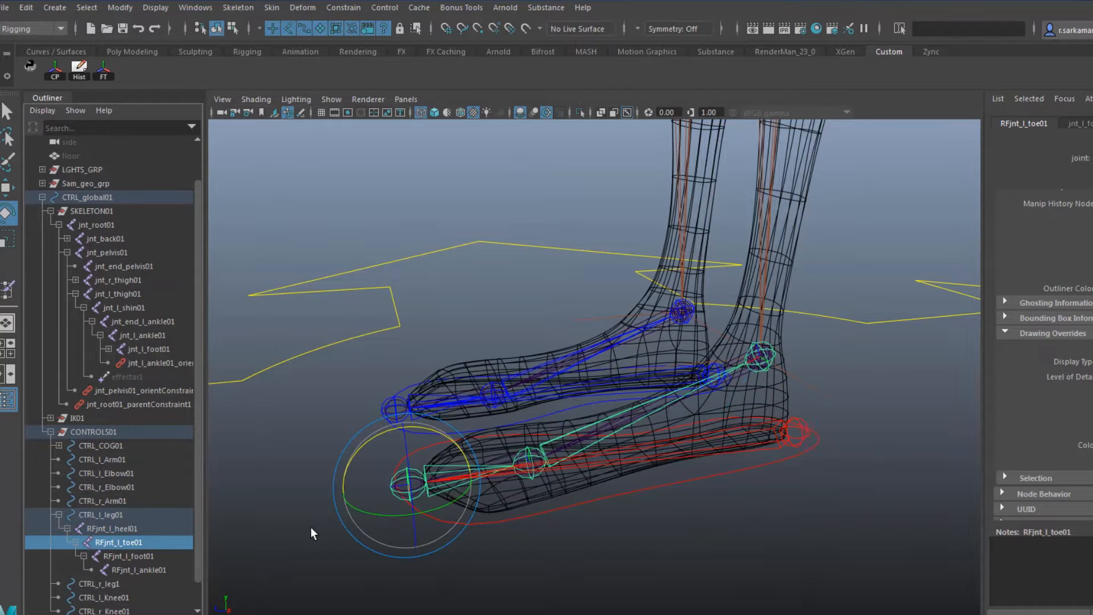
{"action": "left_click_drag", "start_coordinate": [356, 444], "coordinate": [350, 493]}
{"action": "key", "text": "ctrl+z"}
{"action": "left_click", "coordinate": [477, 560]}
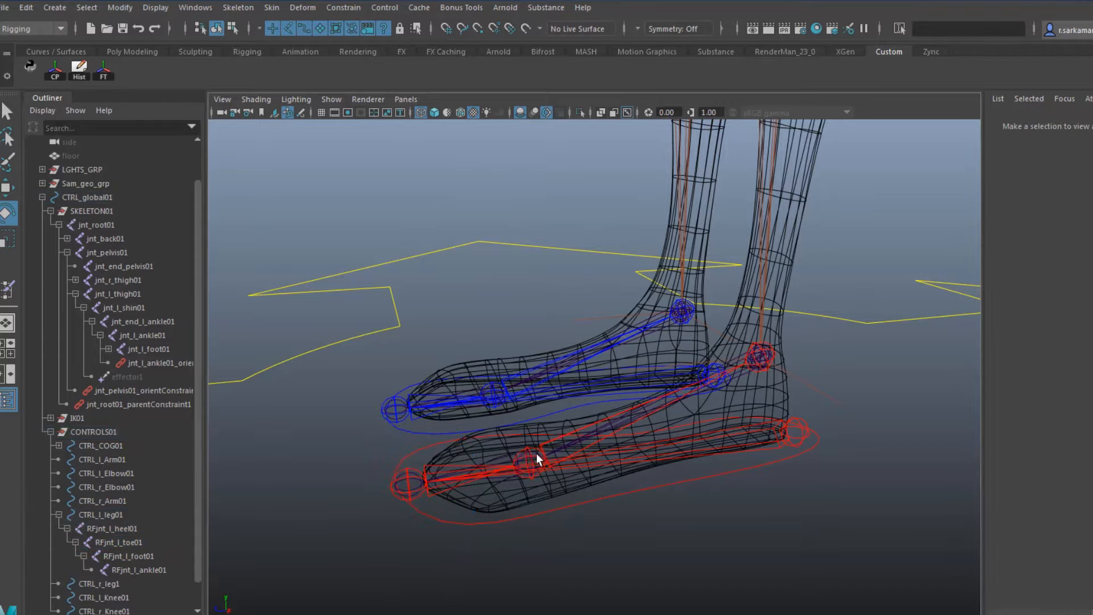
Try rotating the joint RFjnt_l_foot01 to test the left foot's ball pivot, and undo the rotation
{"action": "left_click", "coordinate": [526, 458]}
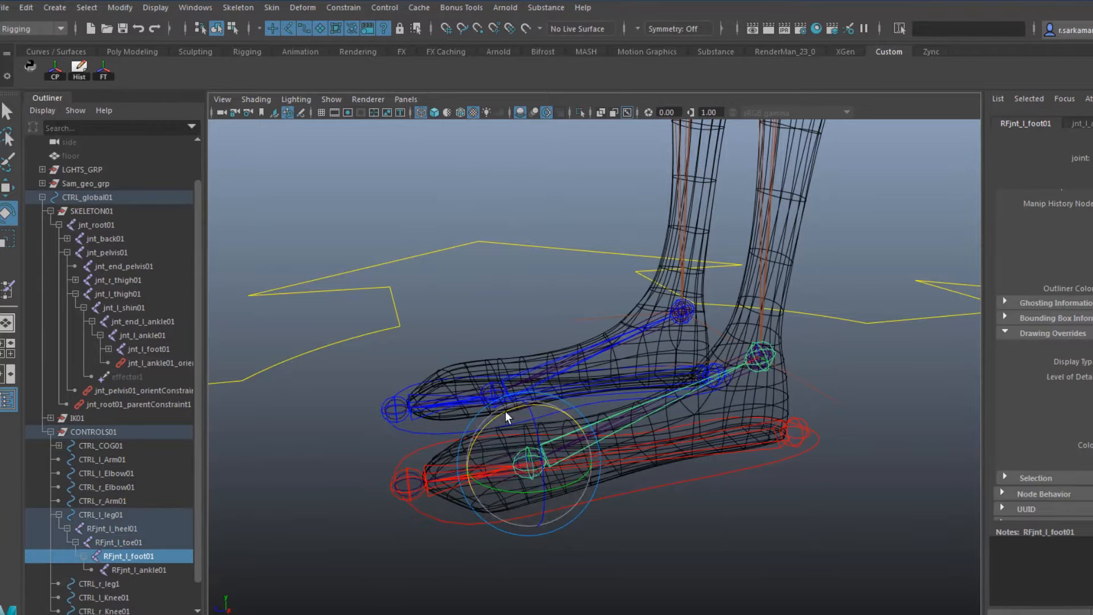
{"action": "left_click_drag", "start_coordinate": [504, 411], "coordinate": [482, 453]}
{"action": "key", "text": "ctrl+z"}
{"action": "left_click", "coordinate": [388, 555]}
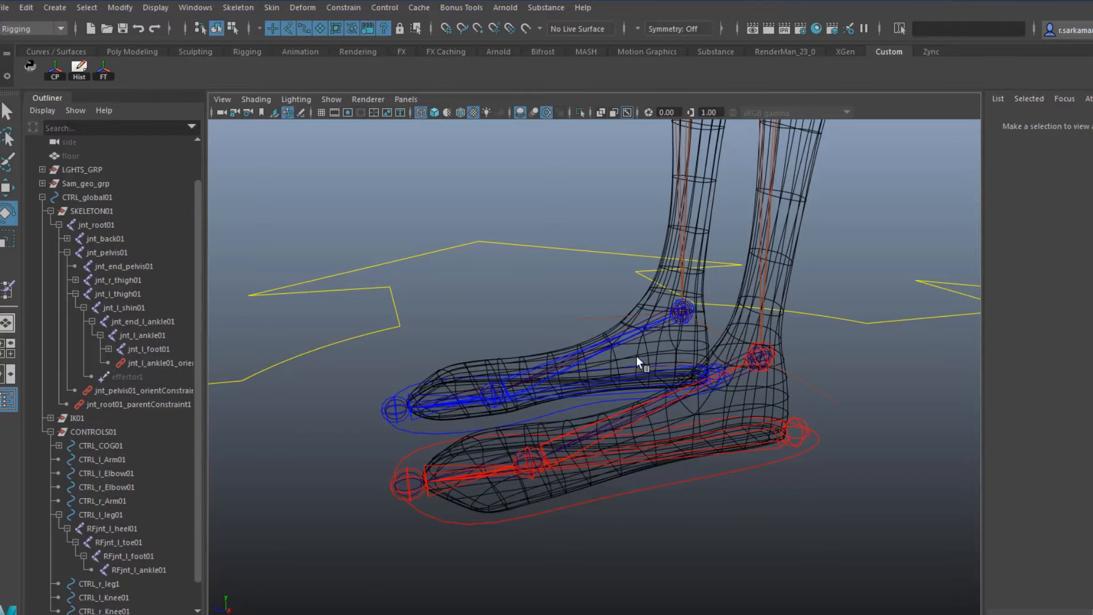
Try moving the left leg control CTRL_l_leg01 forward and up to test the whole foot, and undo both moves
{"action": "left_click", "coordinate": [741, 480]}
{"action": "scroll", "coordinate": [743, 501], "scroll_direction": "down", "scroll_amount": 5}
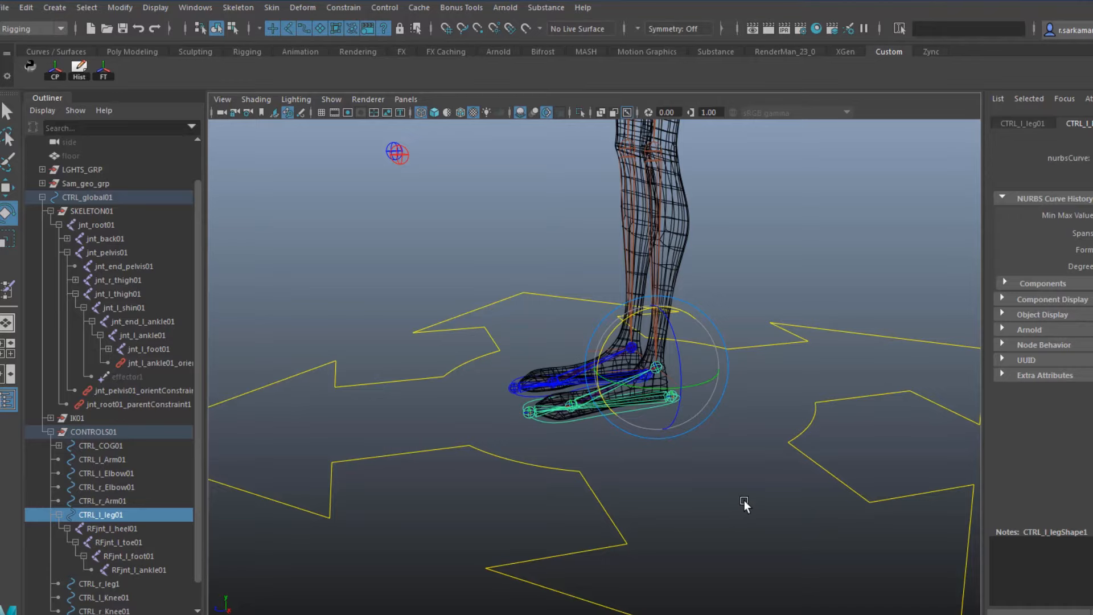
{"action": "key", "text": "w"}
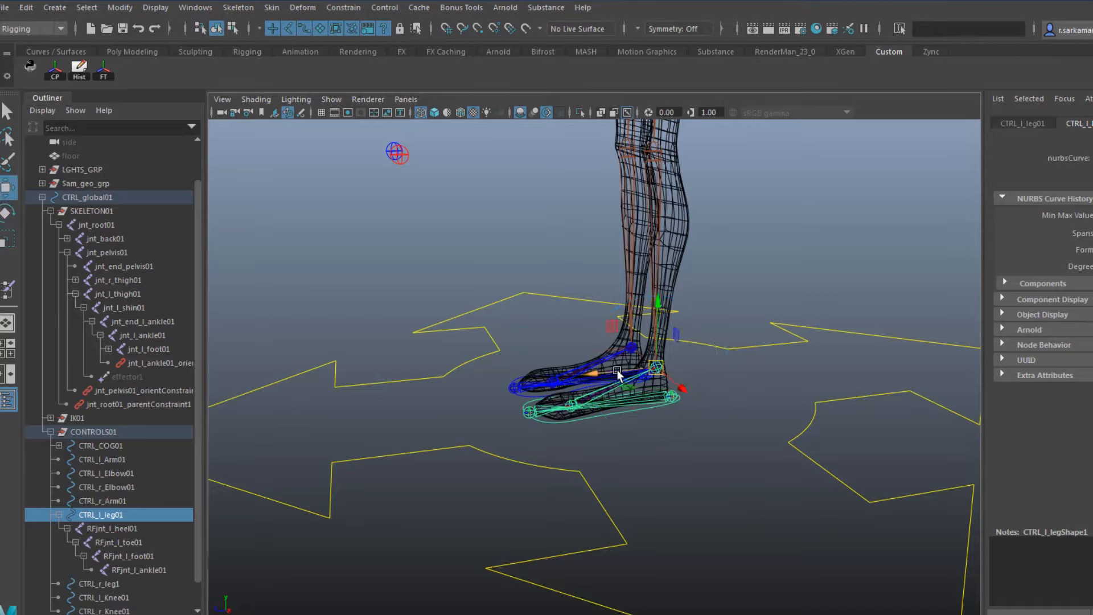
{"action": "left_click_drag", "start_coordinate": [606, 372], "coordinate": [524, 378]}
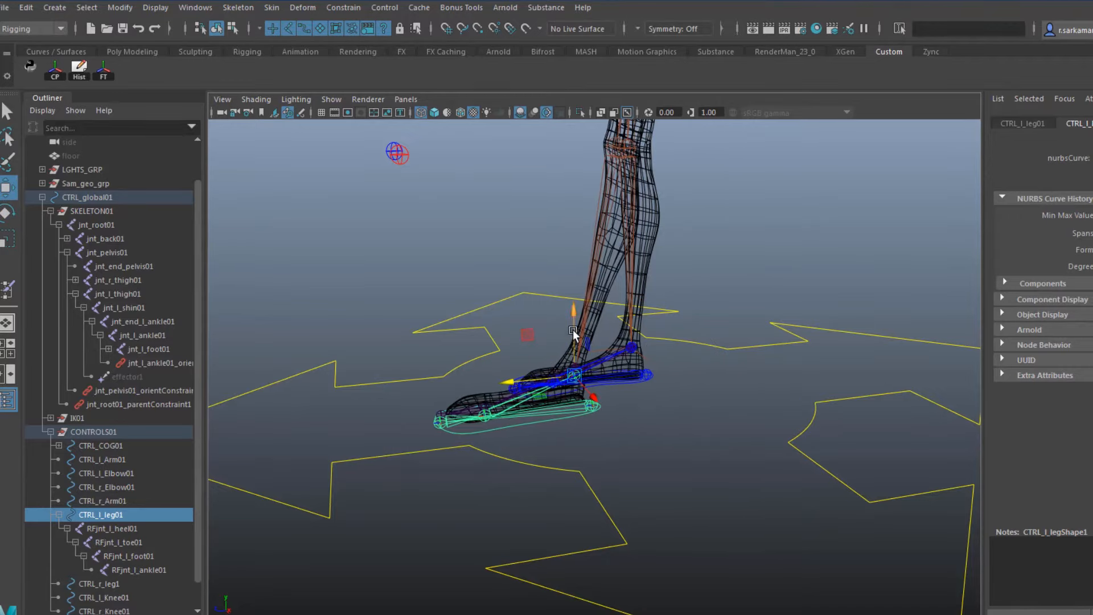
{"action": "left_click_drag", "start_coordinate": [576, 320], "coordinate": [567, 210]}
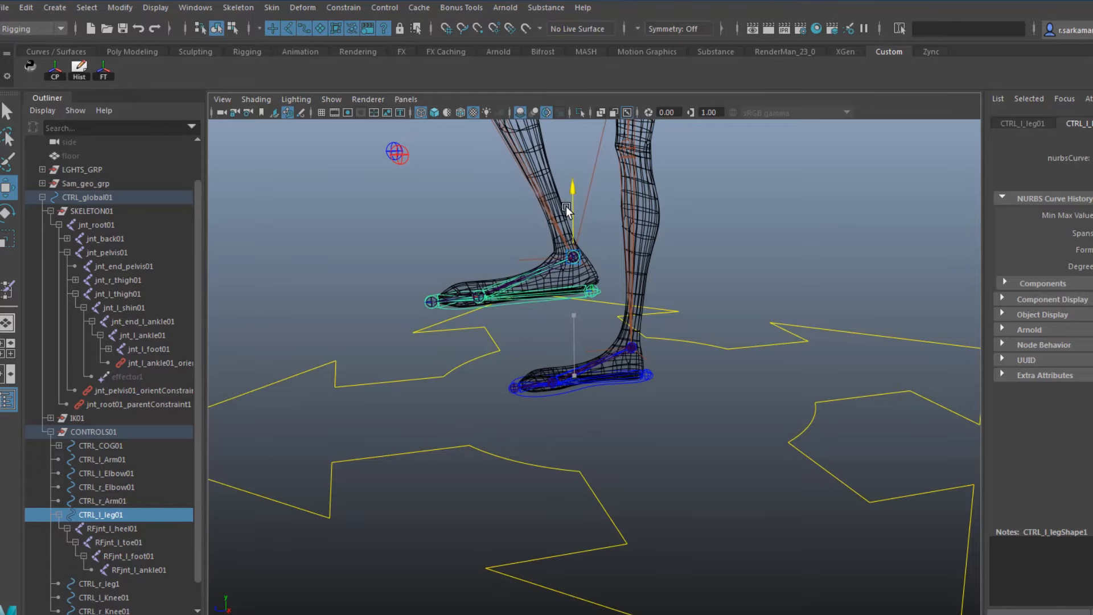
{"action": "key", "text": "ctrl+z"}
{"action": "key", "text": "ctrl+z"}
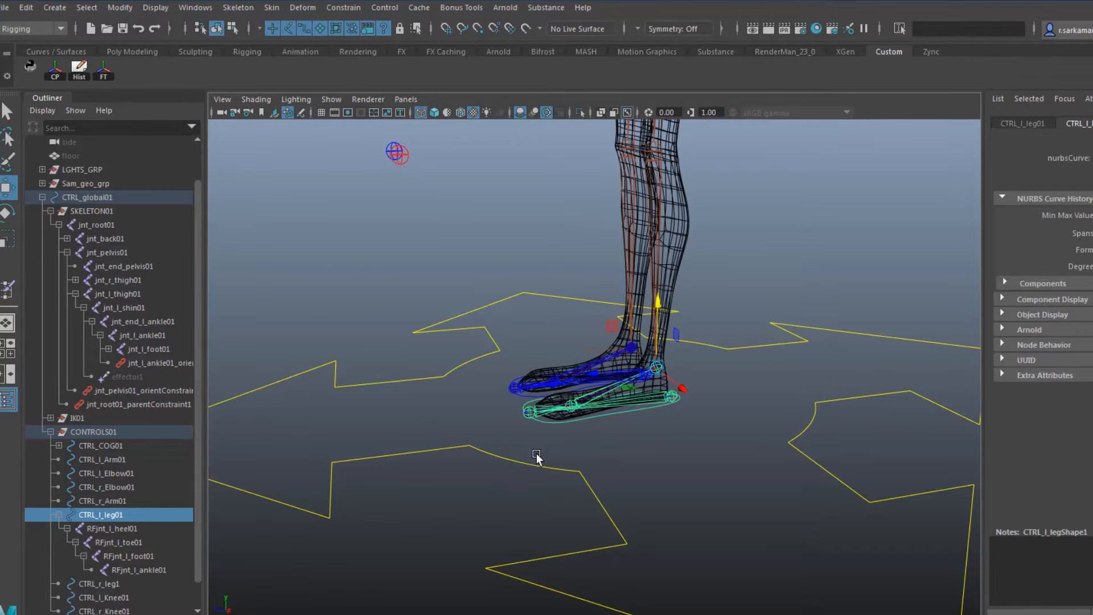
{"action": "left_click_drag", "start_coordinate": [531, 464], "coordinate": [556, 469], "text": "alt"}
{"action": "middle_click_drag", "start_coordinate": [556, 468], "coordinate": [639, 520], "text": "alt"}
{"action": "right_click_drag", "start_coordinate": [639, 519], "coordinate": [815, 534], "text": "alt"}
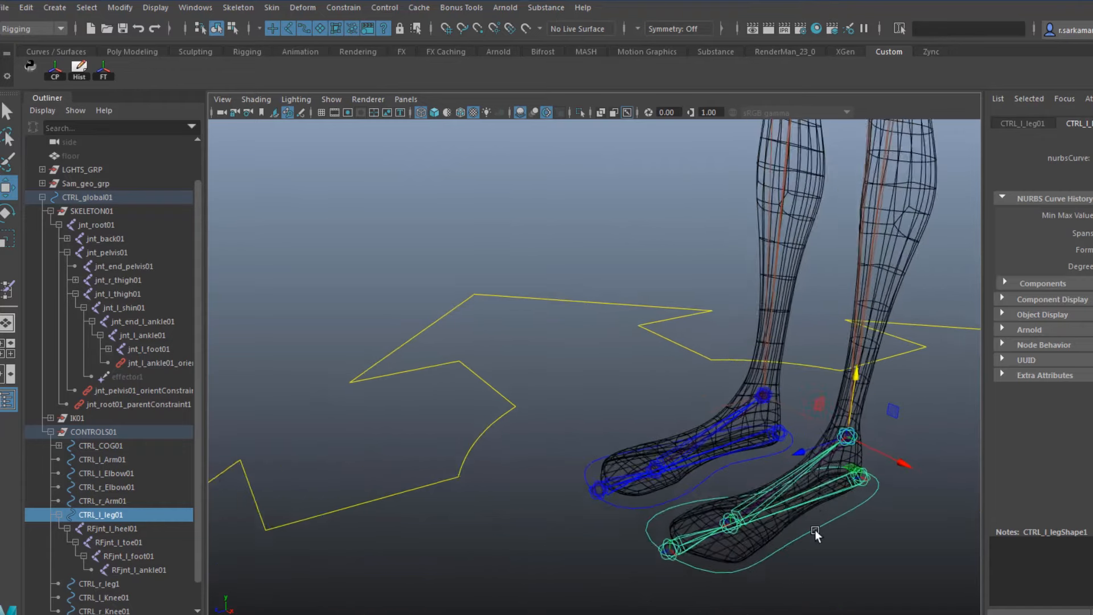
{"action": "left_click_drag", "start_coordinate": [814, 535], "coordinate": [670, 464], "text": "alt"}
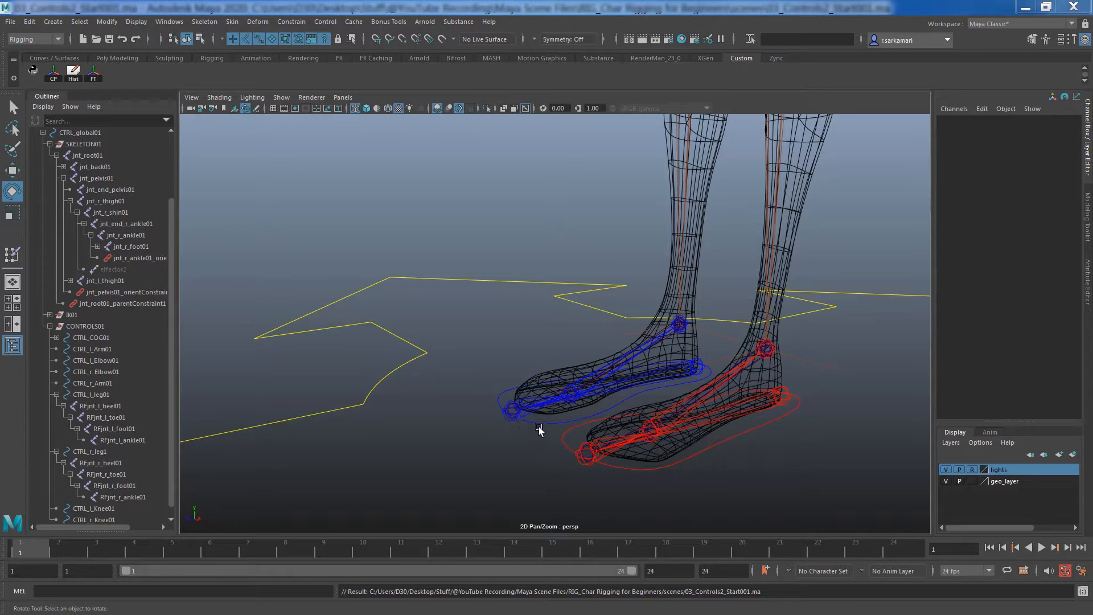
Add a displayable float attribute named FootControls to both leg controls, CTRL_l_leg01 and CTRL_r_leg1
{"action": "left_click", "coordinate": [536, 423]}
{"action": "left_click", "coordinate": [559, 441], "text": "shift"}
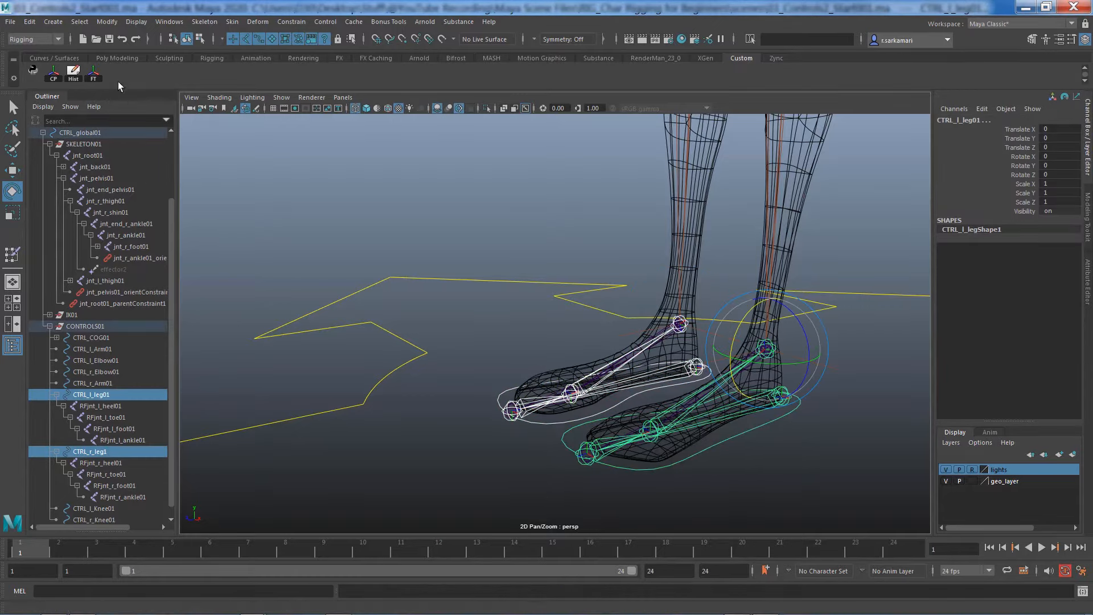
{"action": "left_click", "coordinate": [107, 21]}
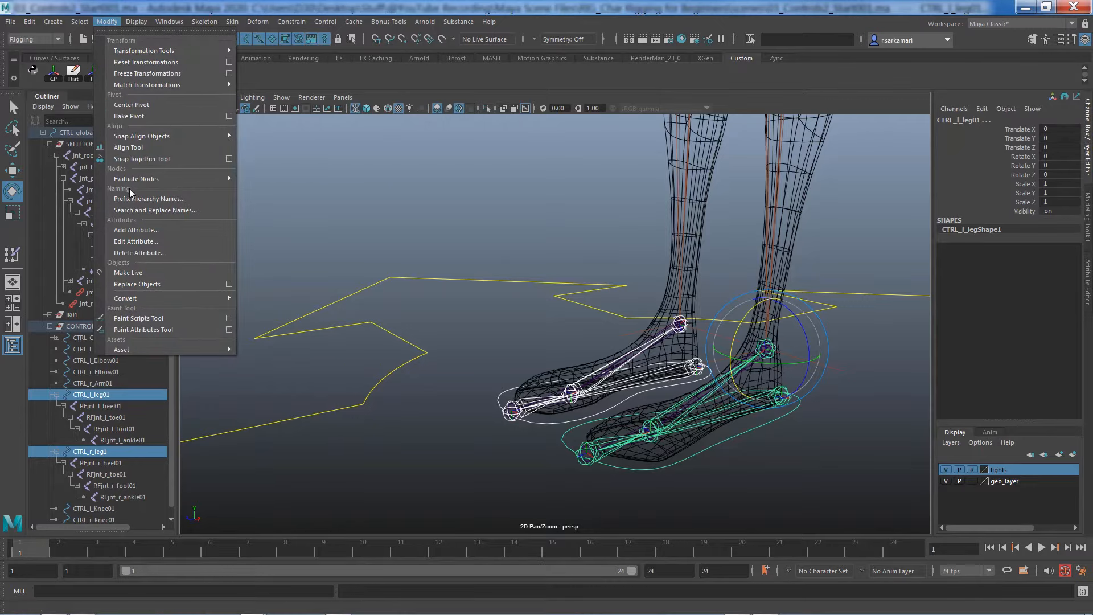
{"action": "left_click", "coordinate": [137, 230]}
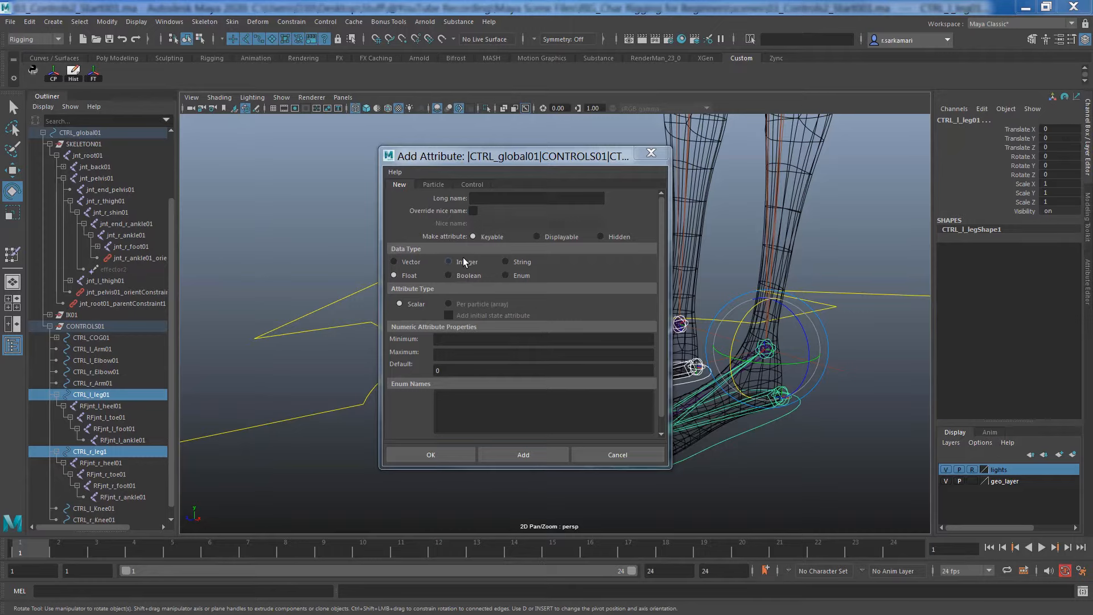
{"action": "left_click", "coordinate": [538, 236]}
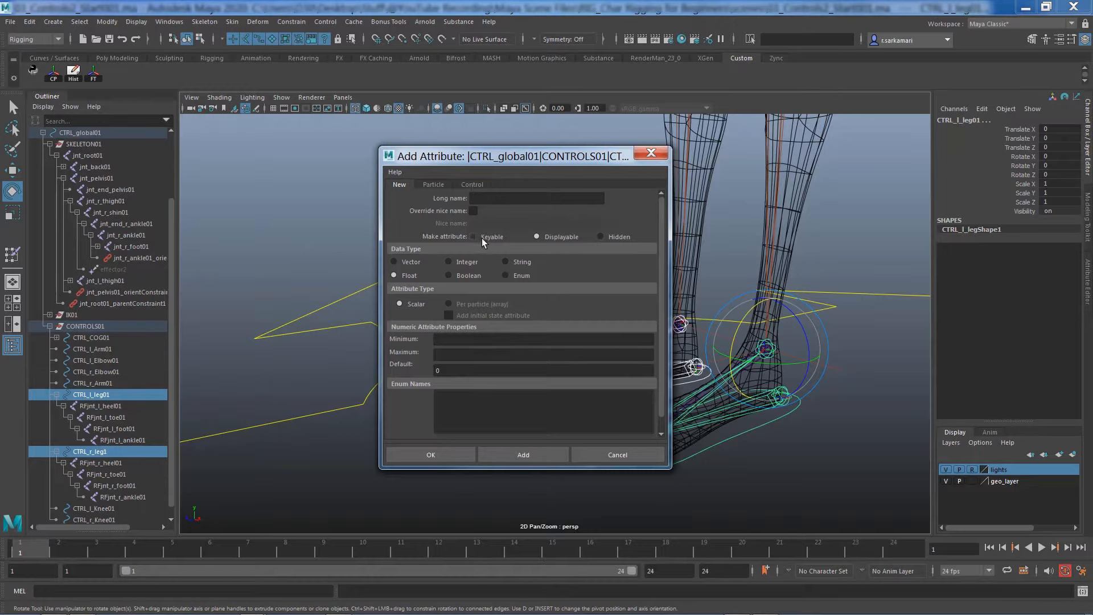
{"action": "left_click", "coordinate": [495, 199]}
{"action": "type", "text": "FootControls"}
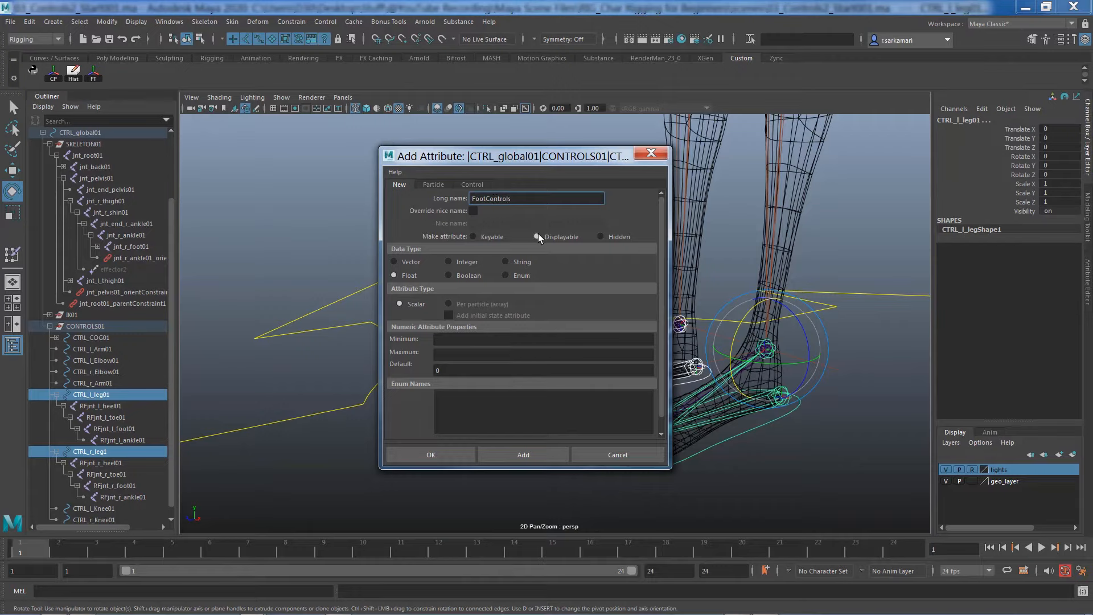
{"action": "key", "text": "Return"}
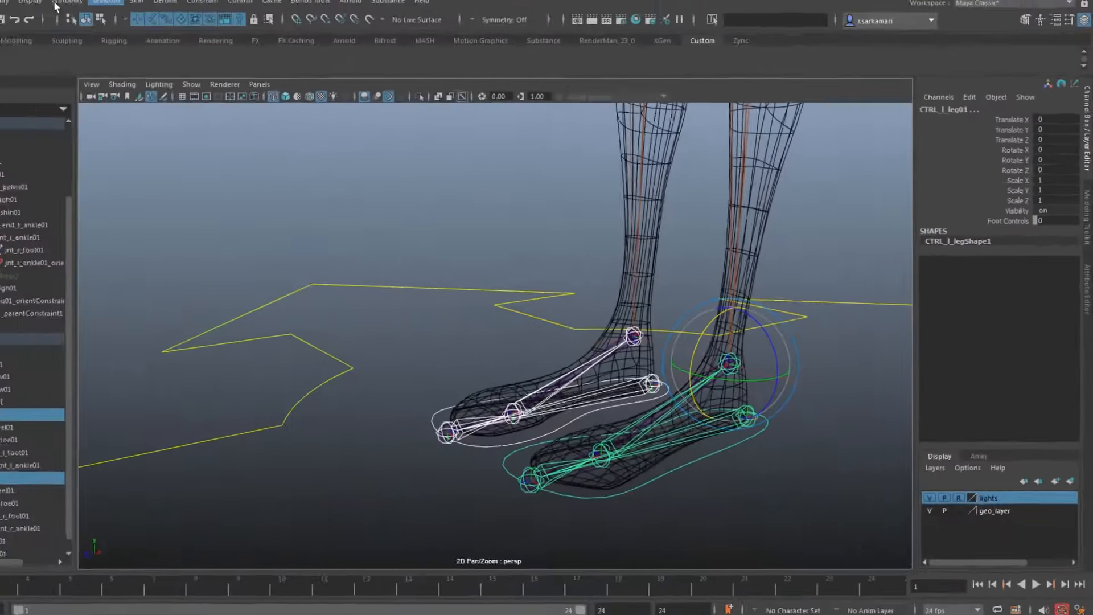
Add a keyable float attribute named Foot Roll to both leg controls, with minimum -1, maximum 1 and default 0
{"action": "left_click", "coordinate": [108, 21]}
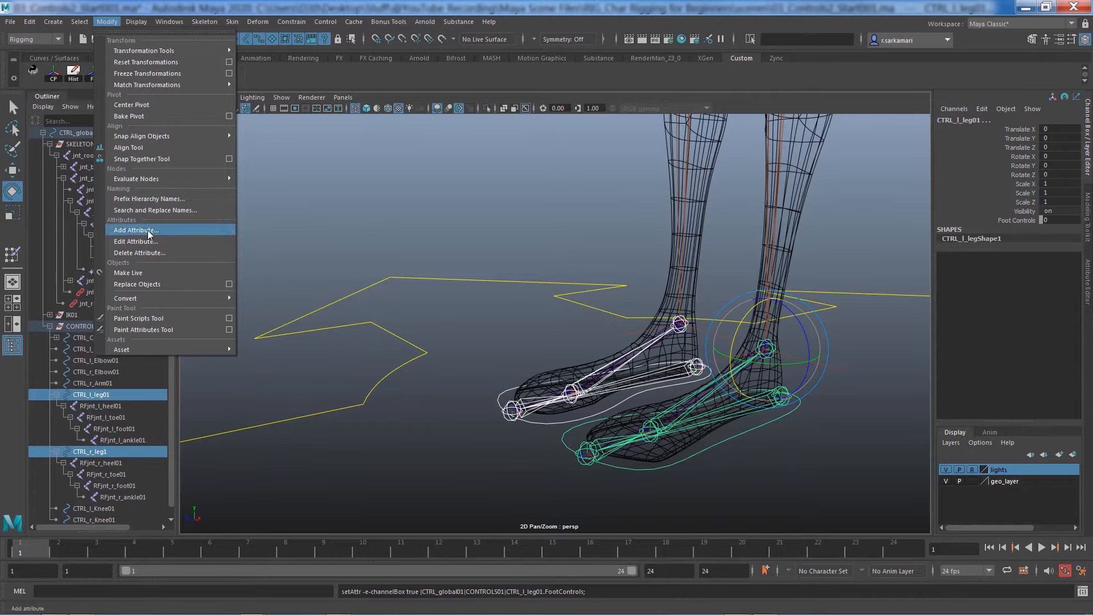
{"action": "left_click", "coordinate": [139, 230]}
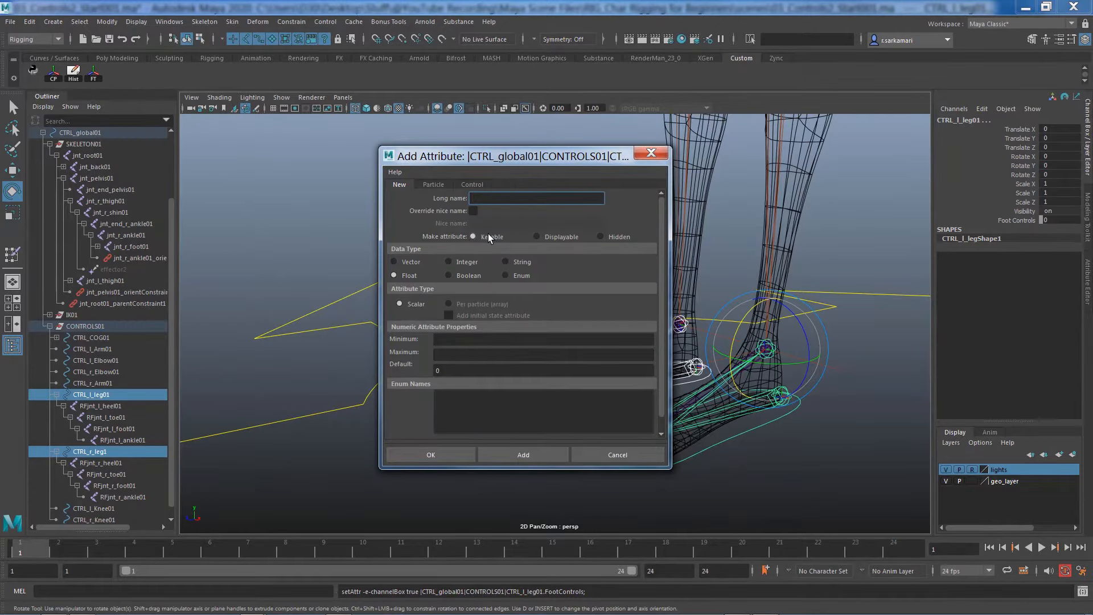
{"action": "type", "text": "Foot Roll"}
{"action": "left_click", "coordinate": [446, 338]}
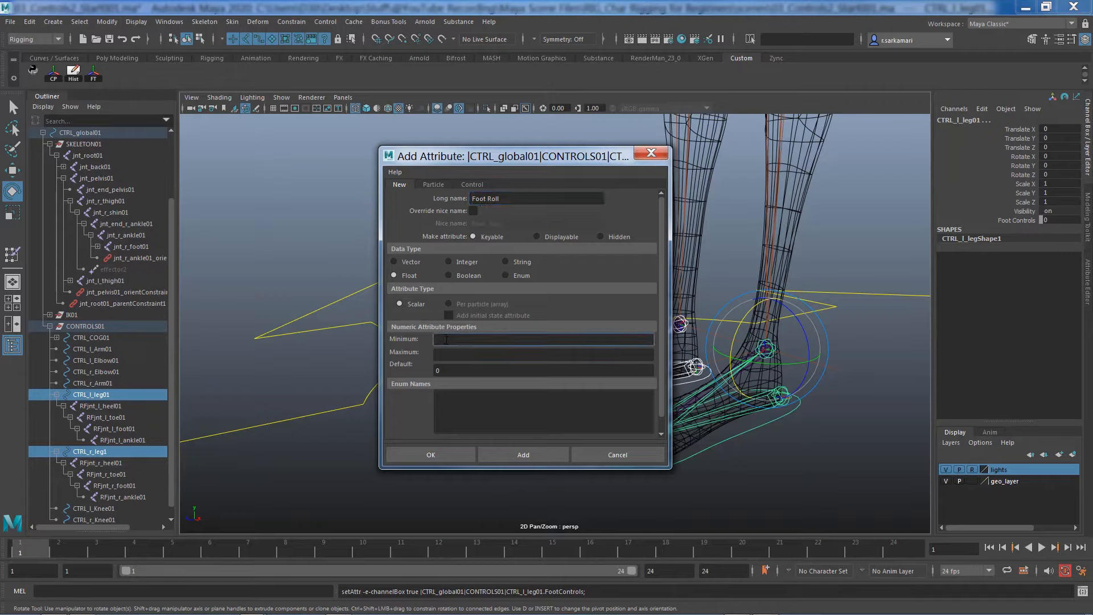
{"action": "type", "text": "-1"}
{"action": "left_click", "coordinate": [443, 354]}
{"action": "type", "text": "1"}
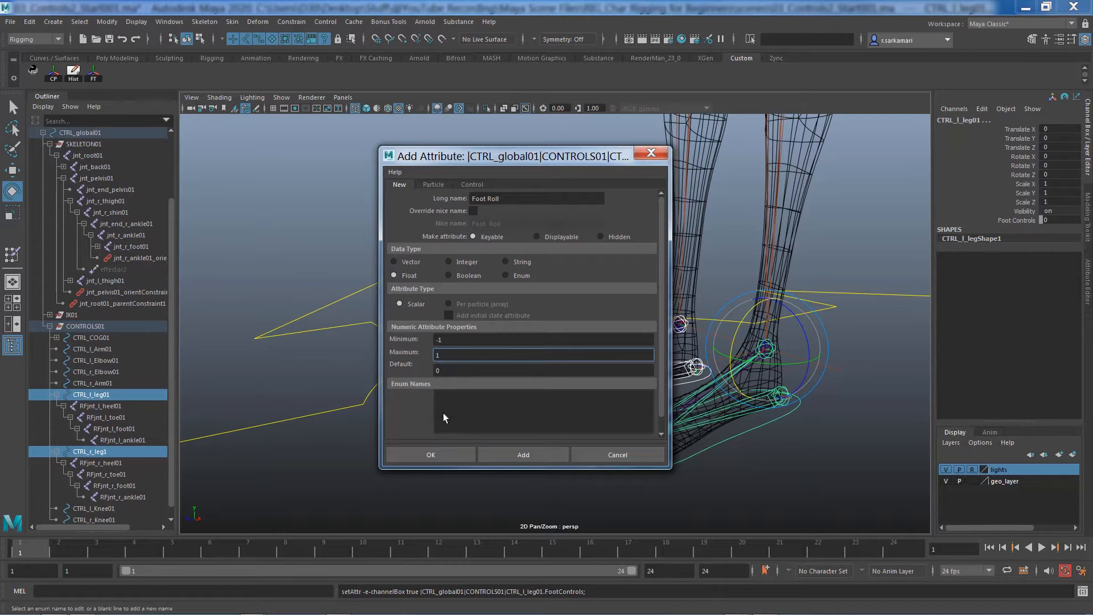
{"action": "left_click", "coordinate": [431, 455]}
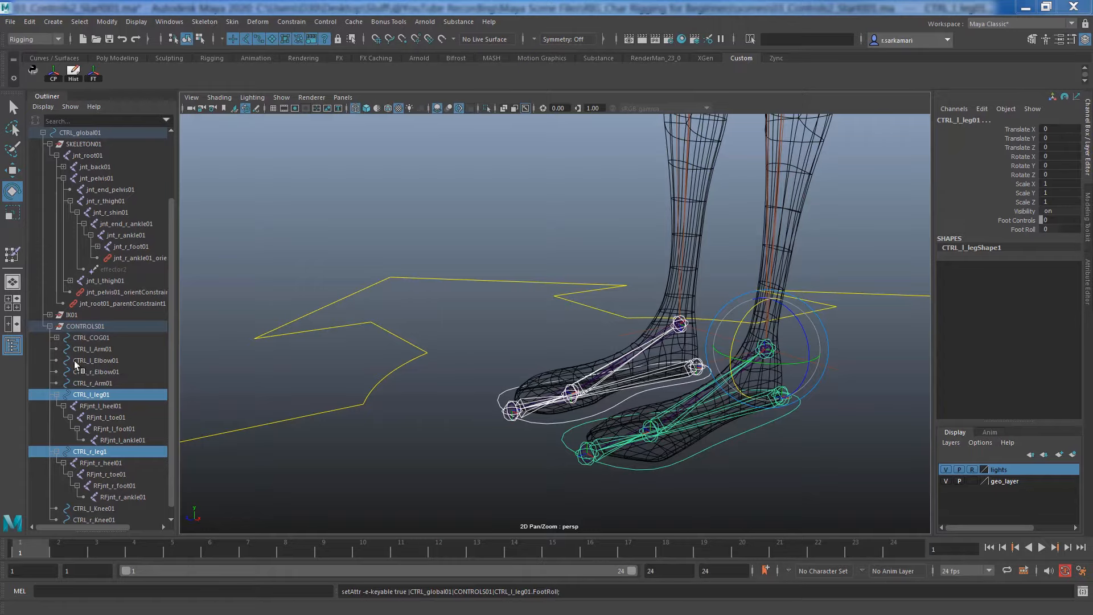
With only CTRL_l_leg01 selected, switch to the Animation command set and save the scene
{"action": "left_click", "coordinate": [566, 429]}
{"action": "left_click_drag", "start_coordinate": [522, 474], "coordinate": [479, 523]}
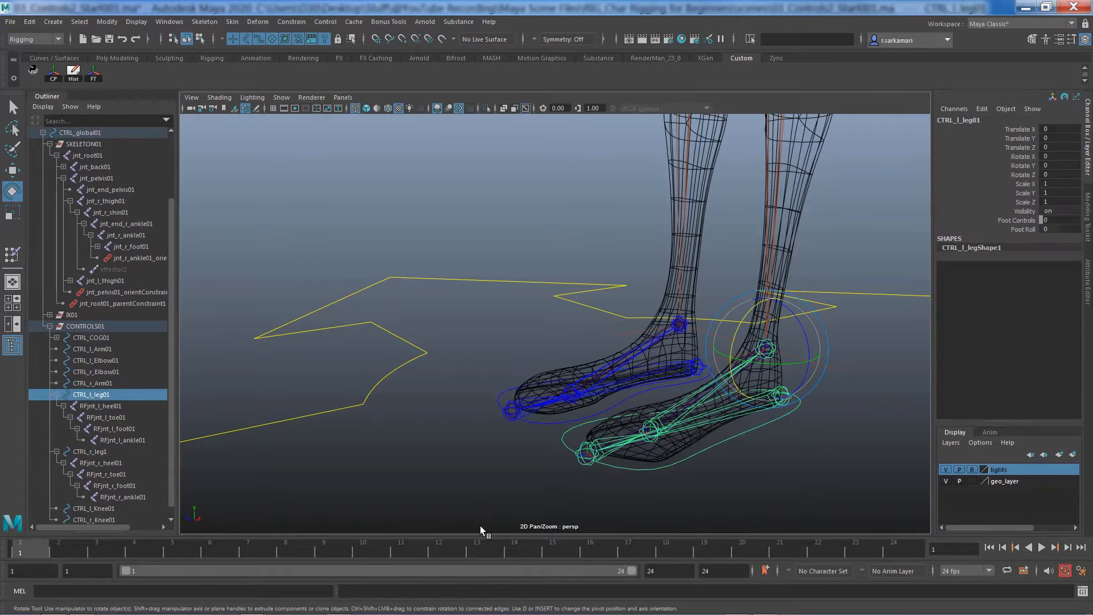
{"action": "middle_click_drag", "start_coordinate": [461, 451], "coordinate": [330, 421], "text": "alt"}
{"action": "right_click_drag", "start_coordinate": [370, 433], "coordinate": [474, 457], "text": "alt"}
{"action": "scroll", "coordinate": [474, 458], "scroll_direction": "up", "scroll_amount": 2}
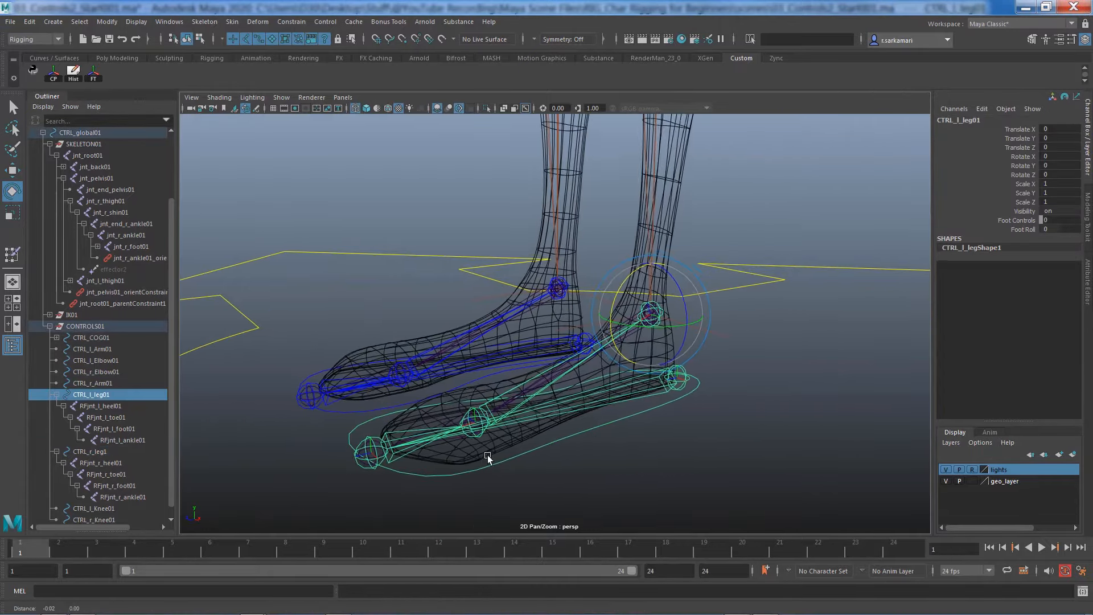
{"action": "left_click", "coordinate": [59, 39]}
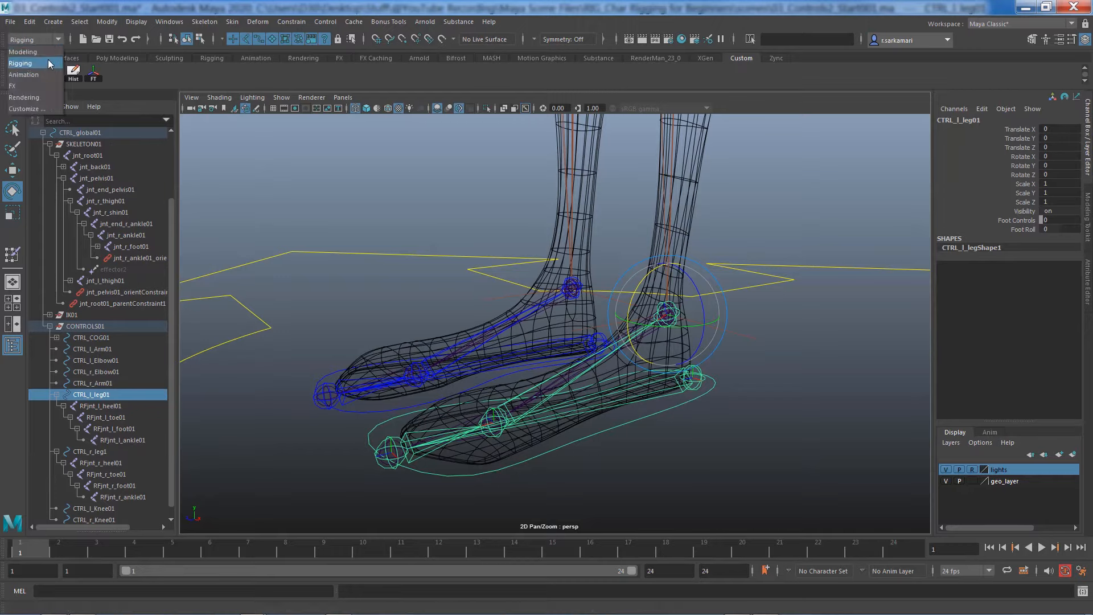
{"action": "left_click", "coordinate": [40, 72]}
{"action": "key", "text": "ctrl+s"}
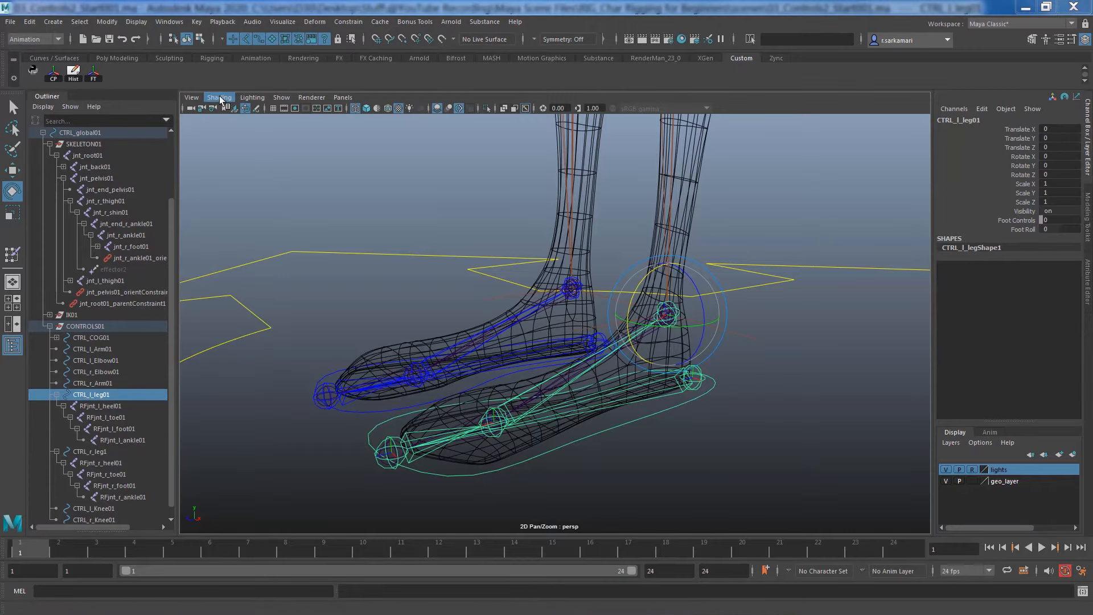
Open Set Driven Key and load CTRL_l_leg01 as the driver with its Foot Roll attribute
{"action": "left_click", "coordinate": [197, 22]}
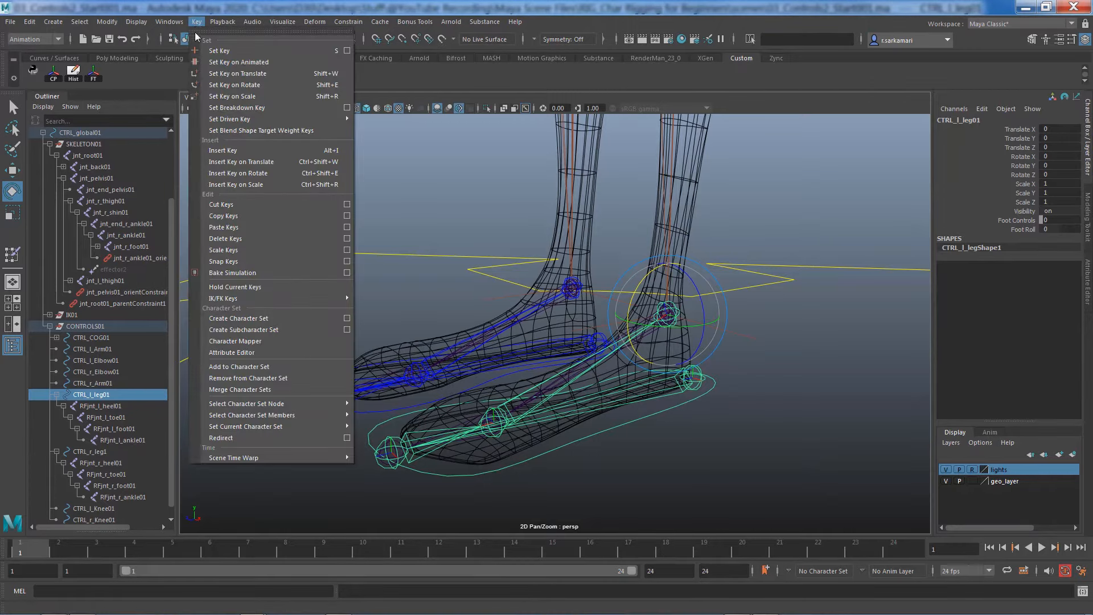
{"action": "mouse_move", "coordinate": [259, 119]}
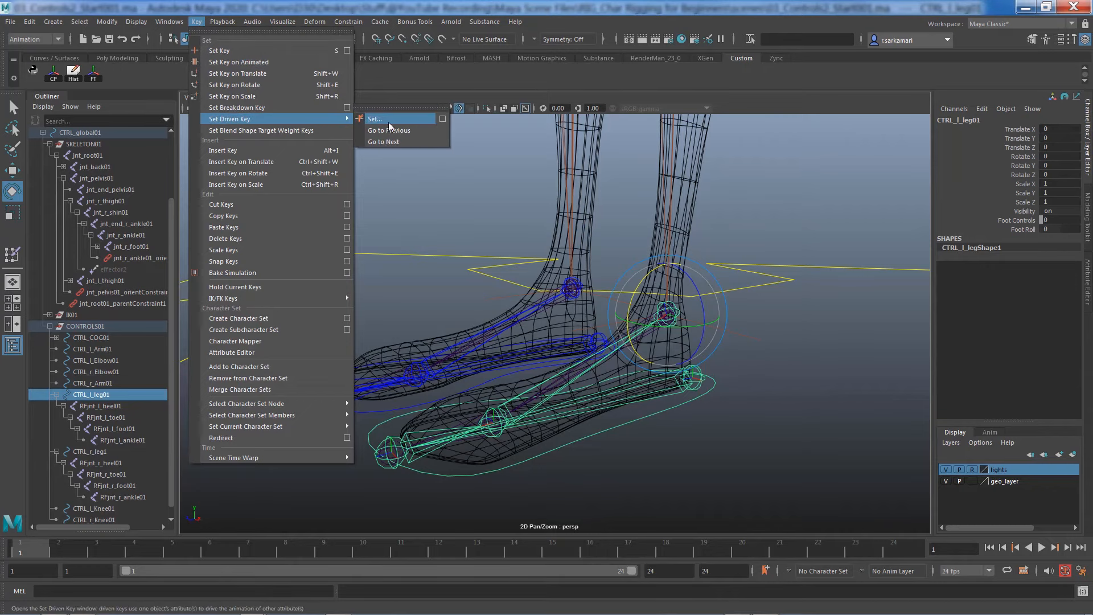
{"action": "left_click", "coordinate": [442, 121]}
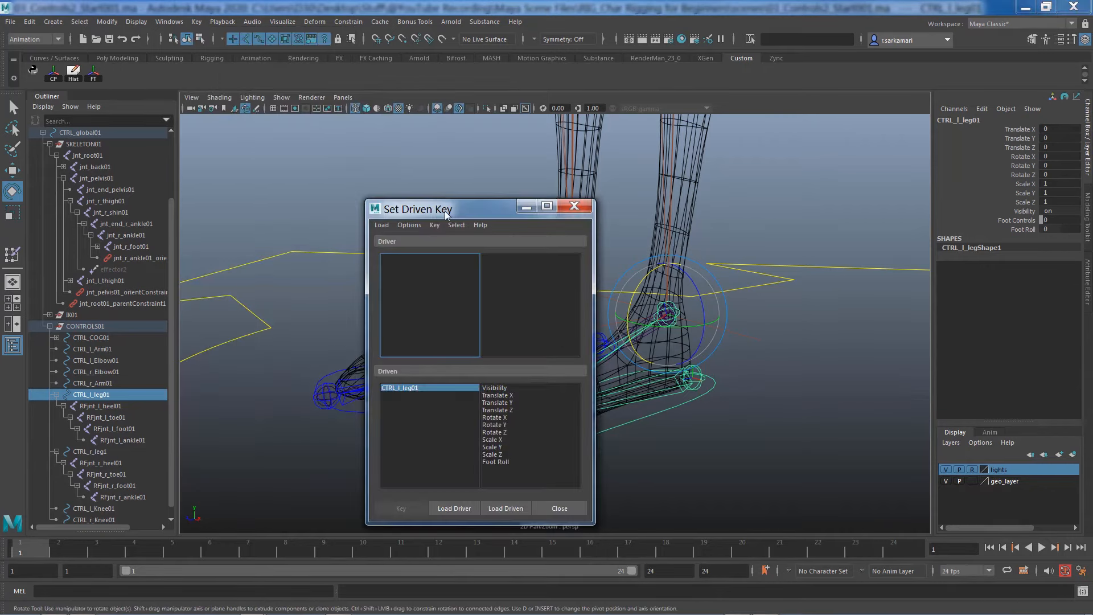
{"action": "left_click_drag", "start_coordinate": [445, 213], "coordinate": [252, 91]}
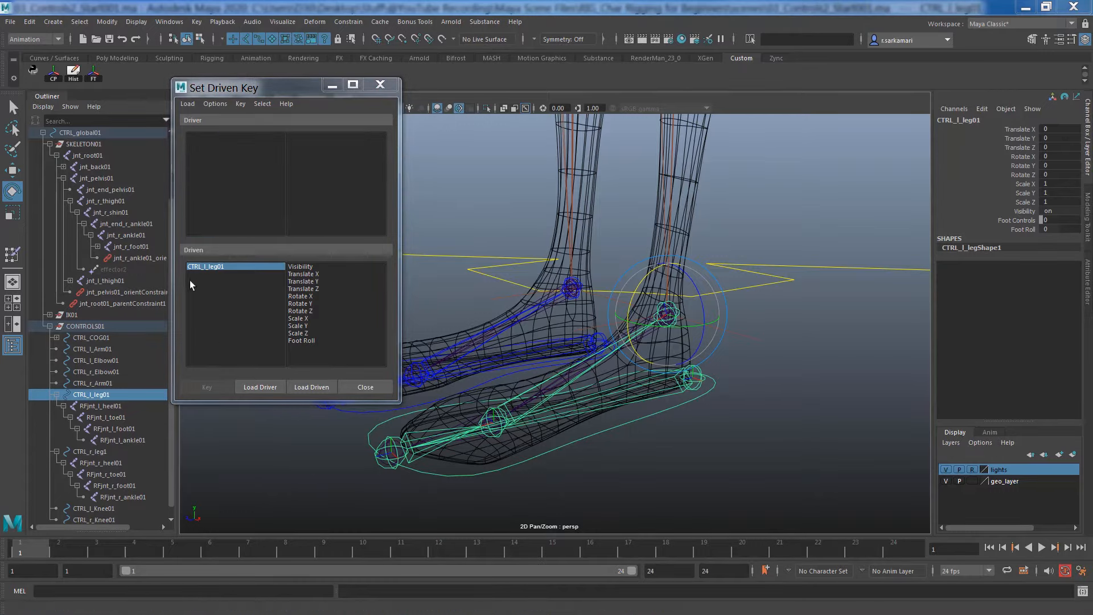
{"action": "left_click", "coordinate": [264, 387]}
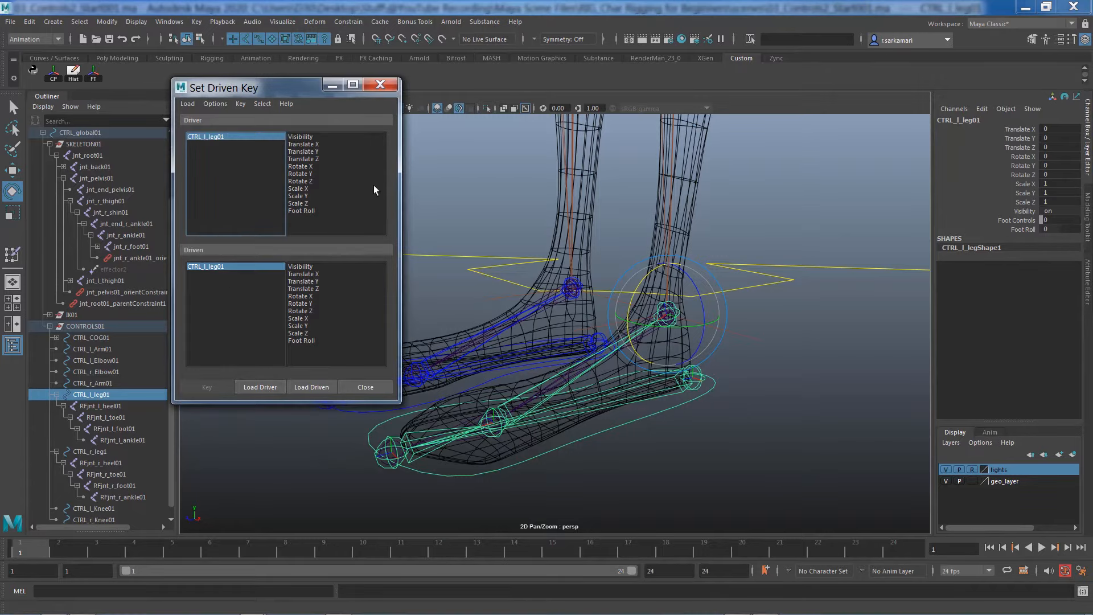
{"action": "left_click", "coordinate": [304, 210]}
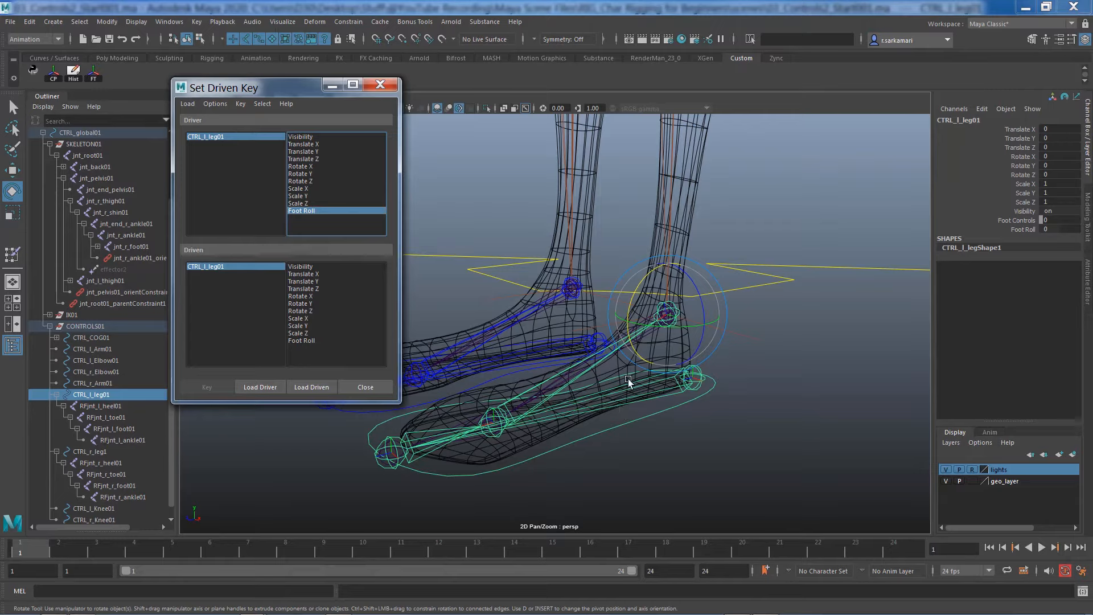
Load the reverse-foot joints RFjnt_l_heel01, RFjnt_l_toe01 and RFjnt_l_foot01 as the driven objects
{"action": "left_click", "coordinate": [681, 390]}
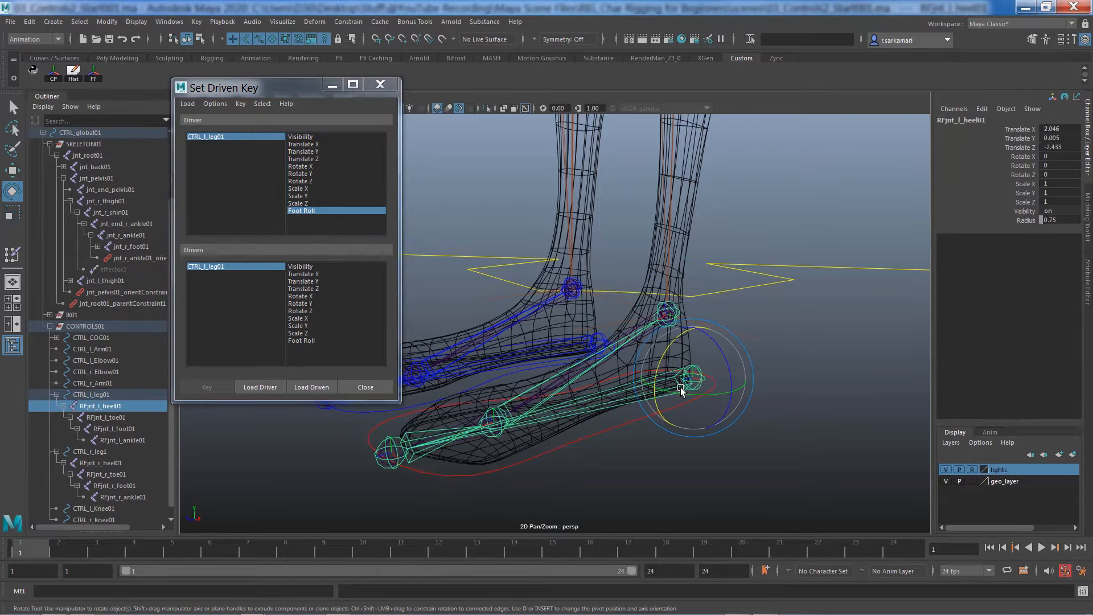
{"action": "key", "text": "q"}
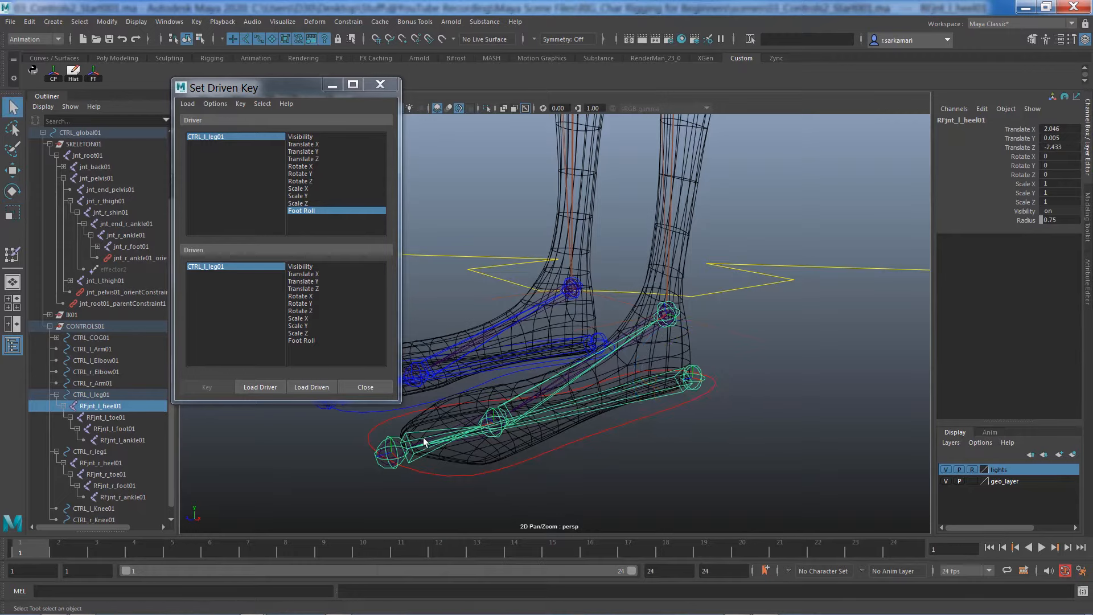
{"action": "key", "text": "ctrl+z"}
{"action": "left_click", "coordinate": [107, 420], "text": "shift"}
{"action": "left_click", "coordinate": [117, 428], "text": "shift"}
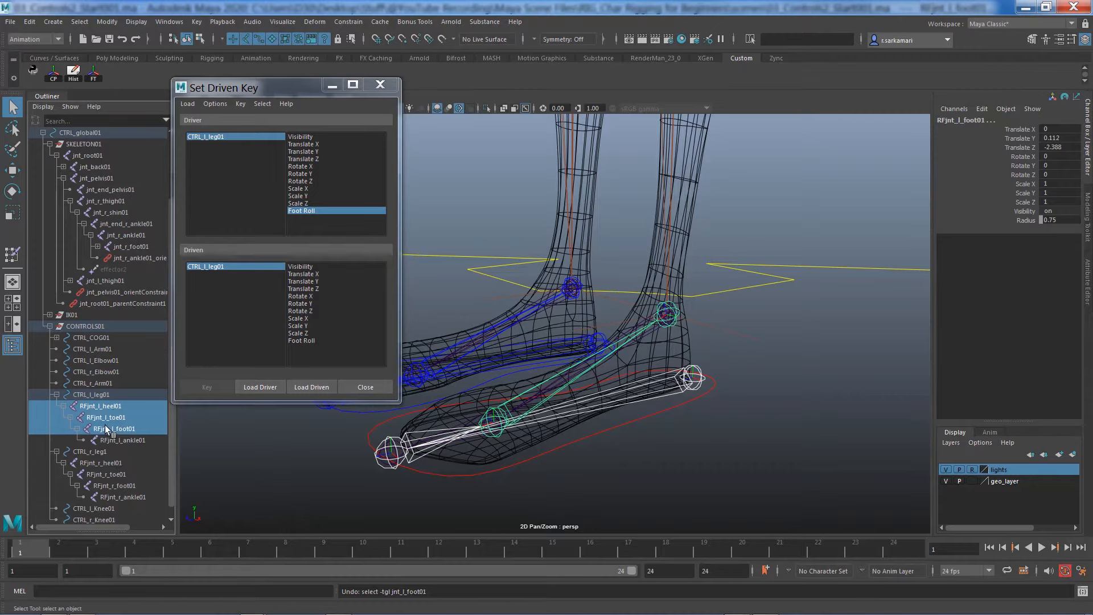
{"action": "left_click", "coordinate": [260, 388]}
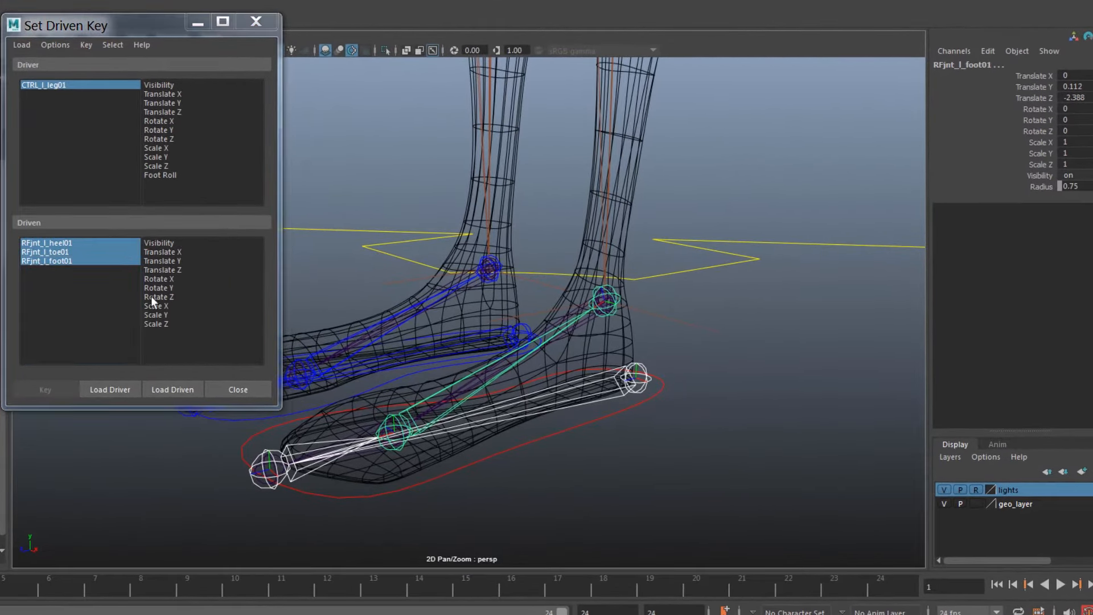
Key Rotate X, Y and Z of the three driven joints against the driver's Foot Roll in the neutral pose
{"action": "left_click_drag", "start_coordinate": [186, 278], "coordinate": [173, 294]}
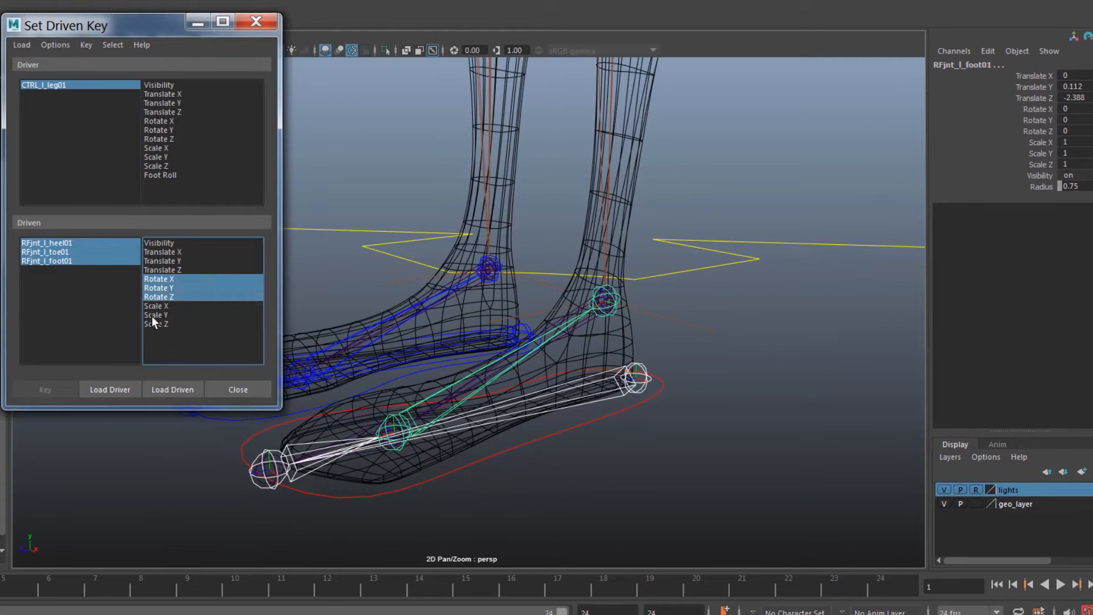
{"action": "left_click", "coordinate": [165, 175]}
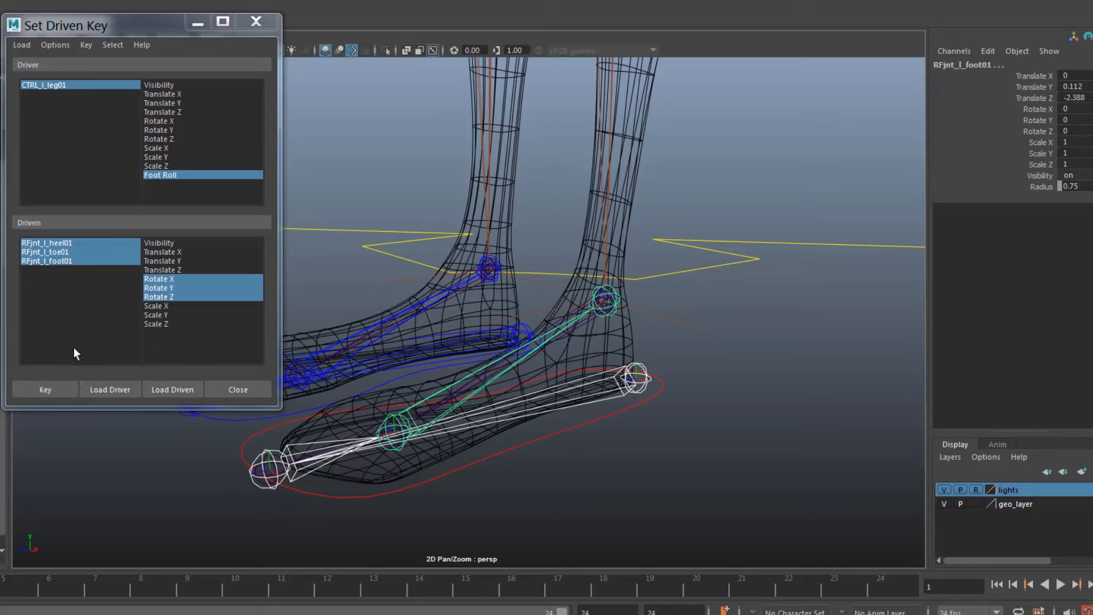
{"action": "left_click", "coordinate": [44, 389]}
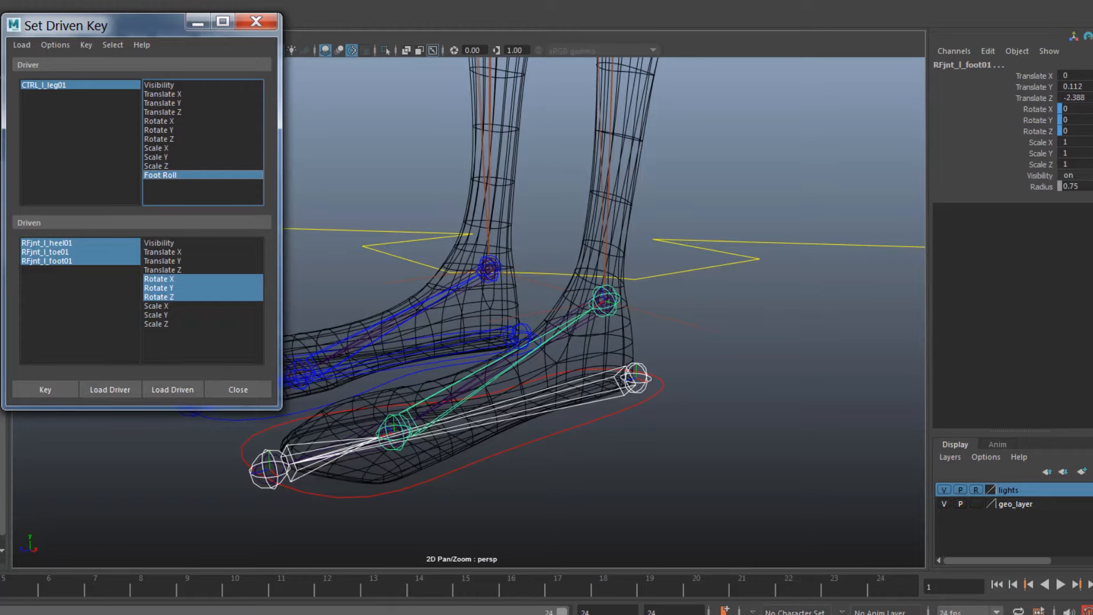
Select CTRL_l_leg01 and enter the Foot Roll value for the forward toe-roll pose
{"action": "left_click", "coordinate": [552, 450]}
{"action": "left_click", "coordinate": [545, 427]}
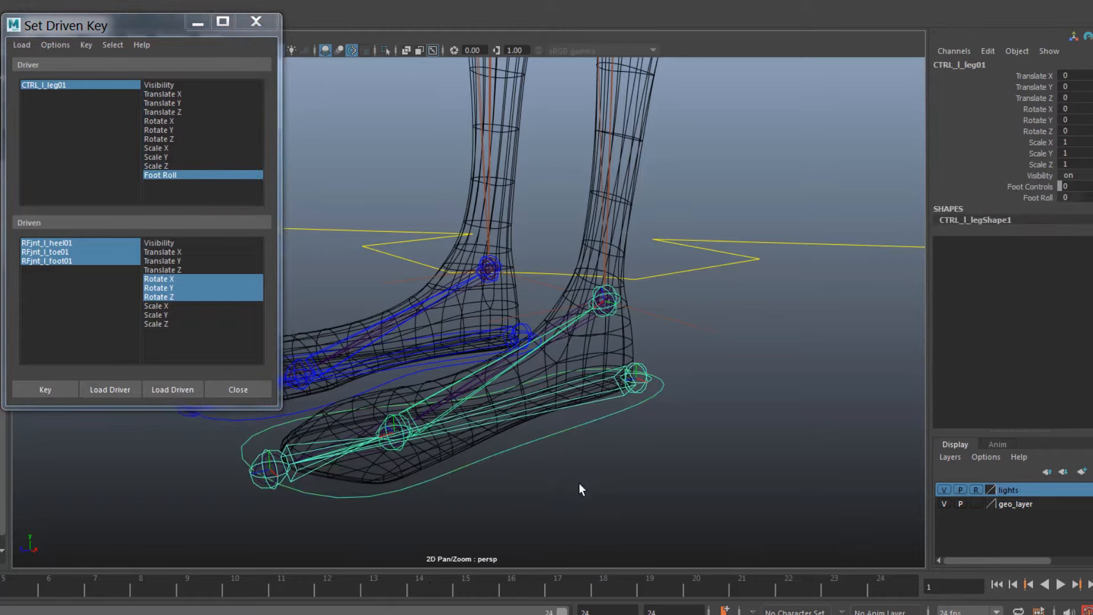
{"action": "left_click", "coordinate": [1073, 197]}
{"action": "key", "text": "Return"}
Rotate RFjnt_l_toe01 forward about 61 degrees in X and display the feet smooth-shaded
{"action": "left_click", "coordinate": [0, 457]}
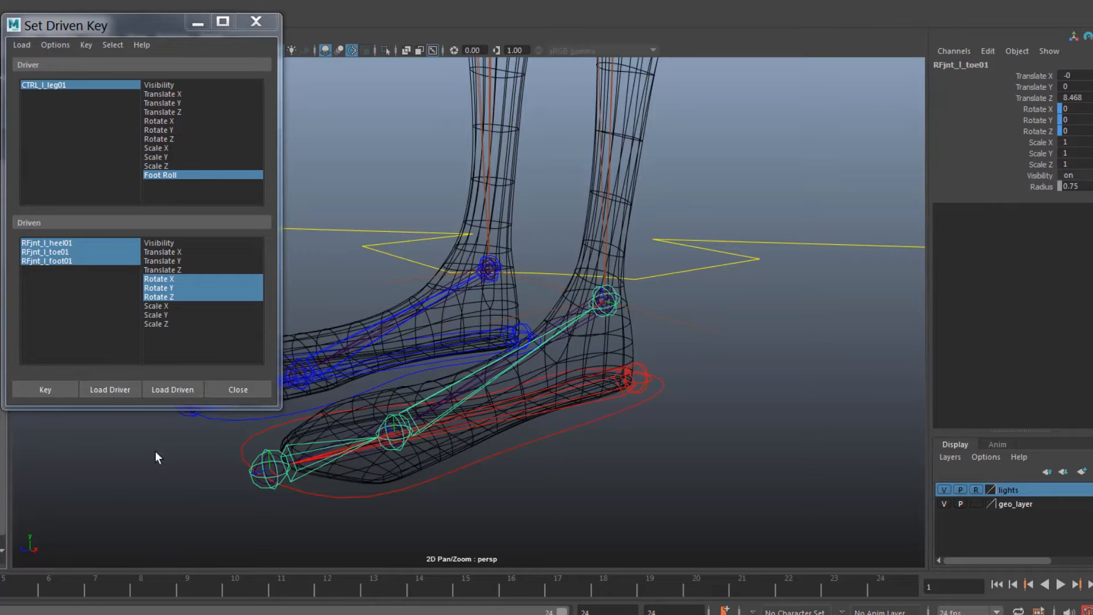
{"action": "key", "text": "e"}
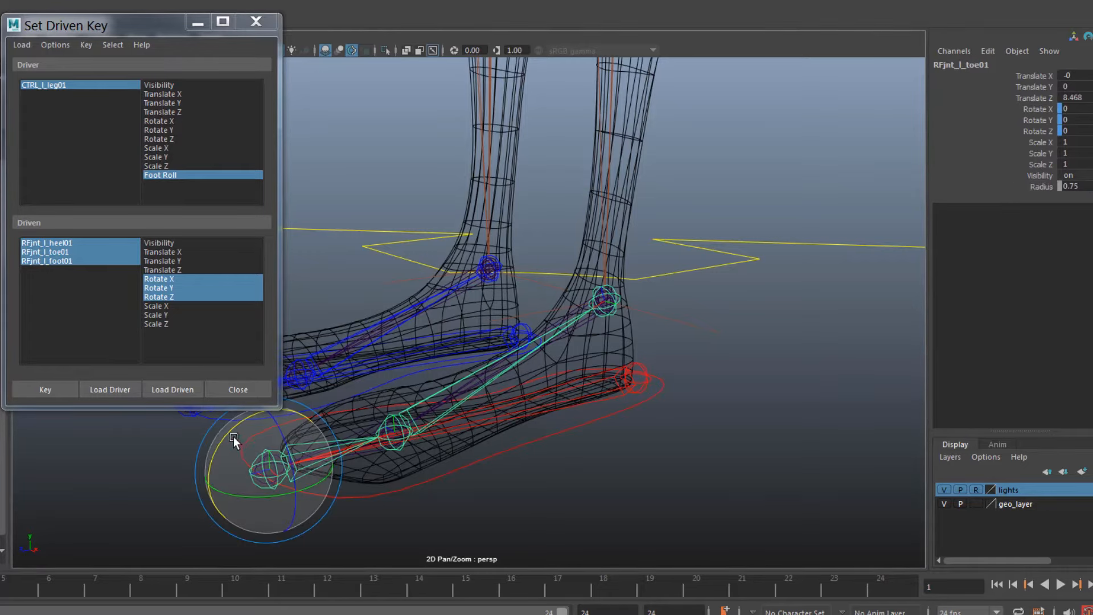
{"action": "left_click_drag", "start_coordinate": [228, 432], "coordinate": [313, 457]}
{"action": "left_click_drag", "start_coordinate": [470, 394], "coordinate": [398, 365], "text": "alt"}
{"action": "left_click", "coordinate": [127, 70]}
{"action": "left_click_drag", "start_coordinate": [128, 26], "coordinate": [90, 112]}
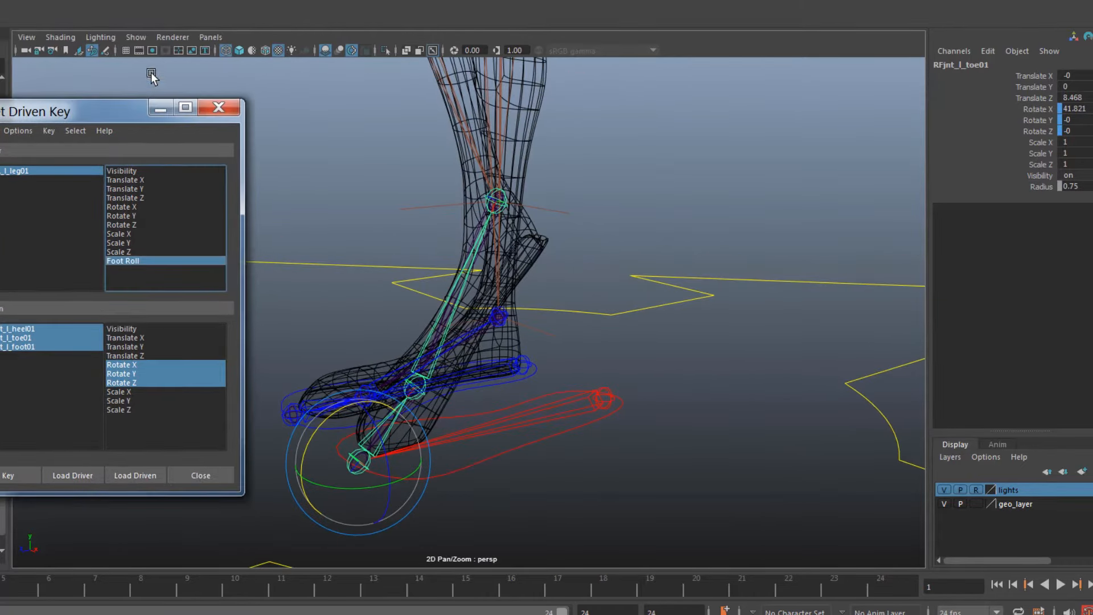
{"action": "left_click", "coordinate": [239, 50]}
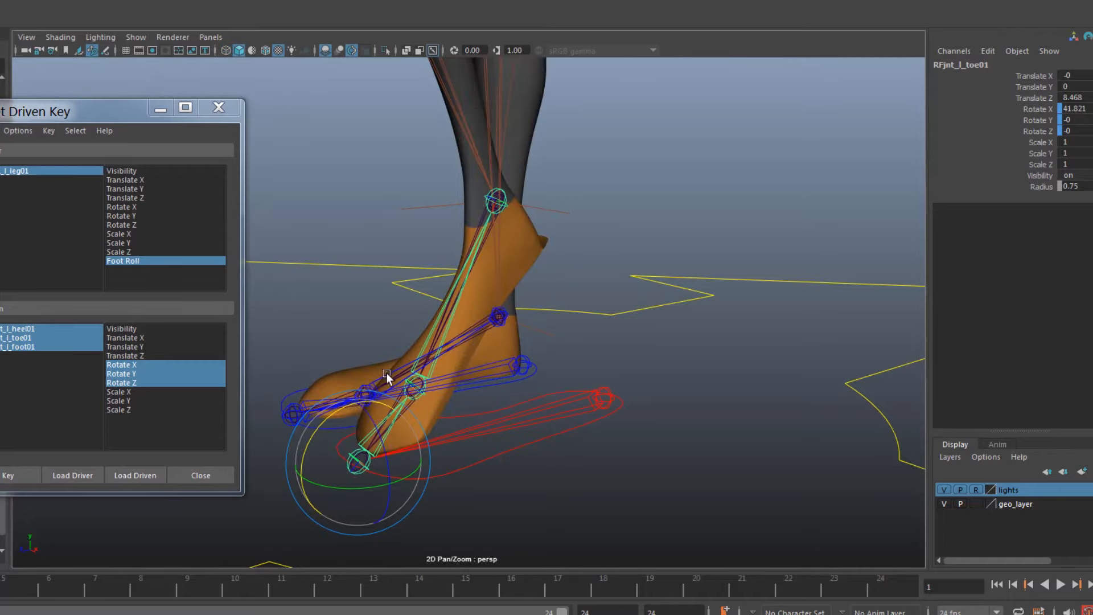
{"action": "left_click_drag", "start_coordinate": [336, 414], "coordinate": [322, 431]}
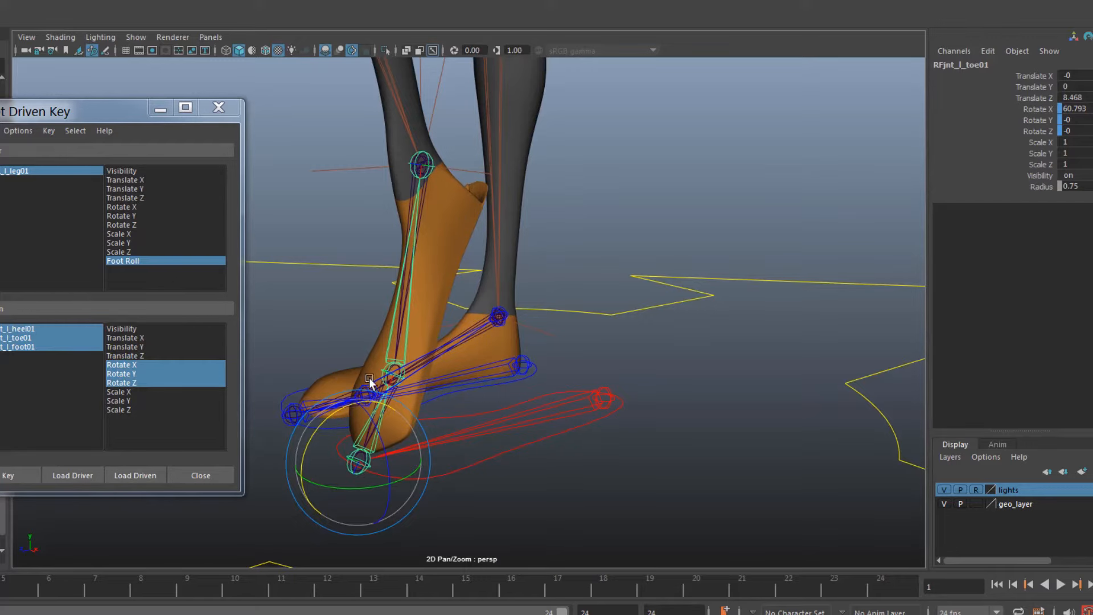
{"action": "left_click_drag", "start_coordinate": [330, 435], "coordinate": [652, 478], "text": "alt"}
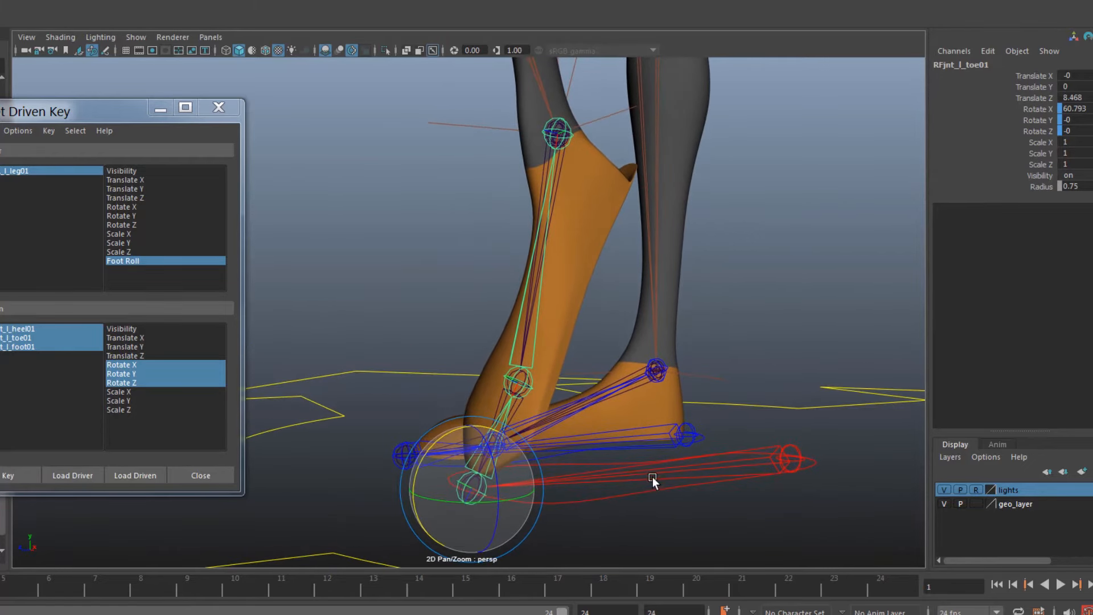
Set RFjnt_l_toe01's Rotate X to 60 and key the driven joints against Foot Roll
{"action": "left_click", "coordinate": [1072, 109]}
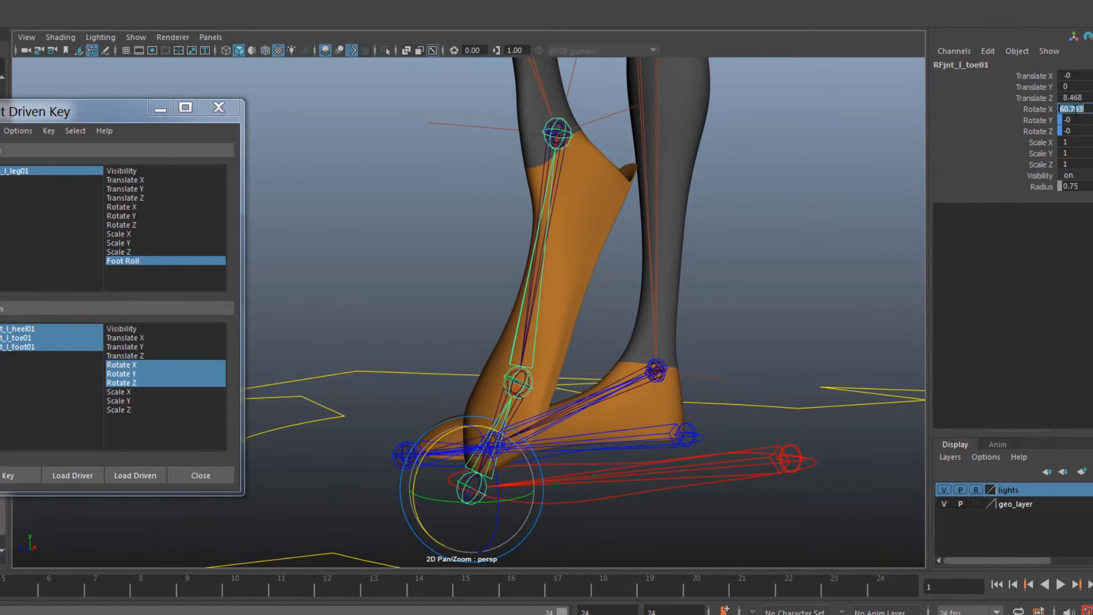
{"action": "type", "text": "60"}
{"action": "key", "text": "Return"}
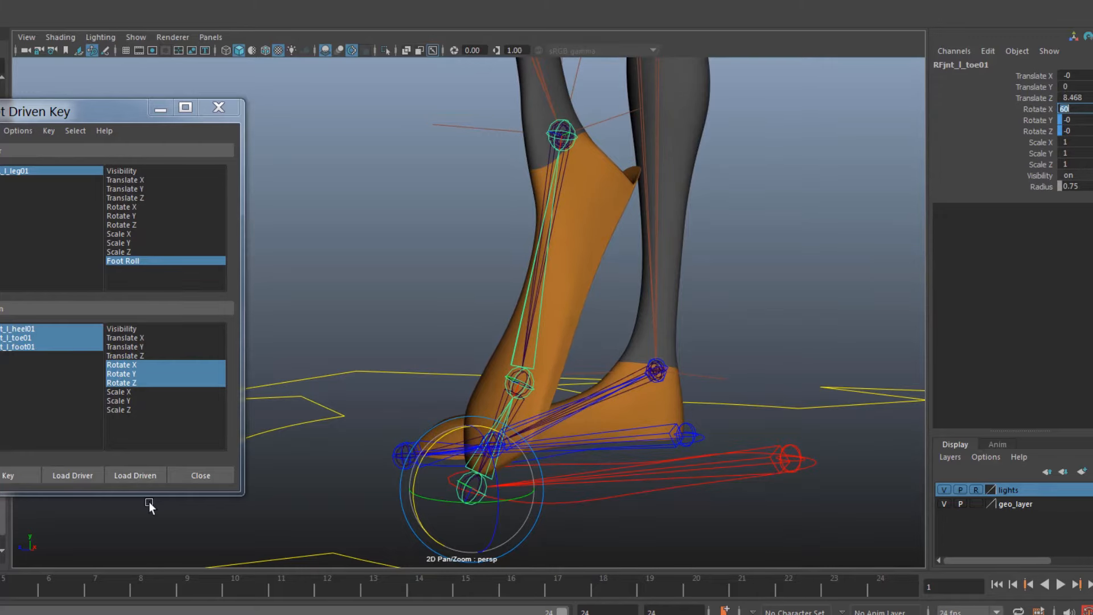
{"action": "left_click", "coordinate": [10, 477]}
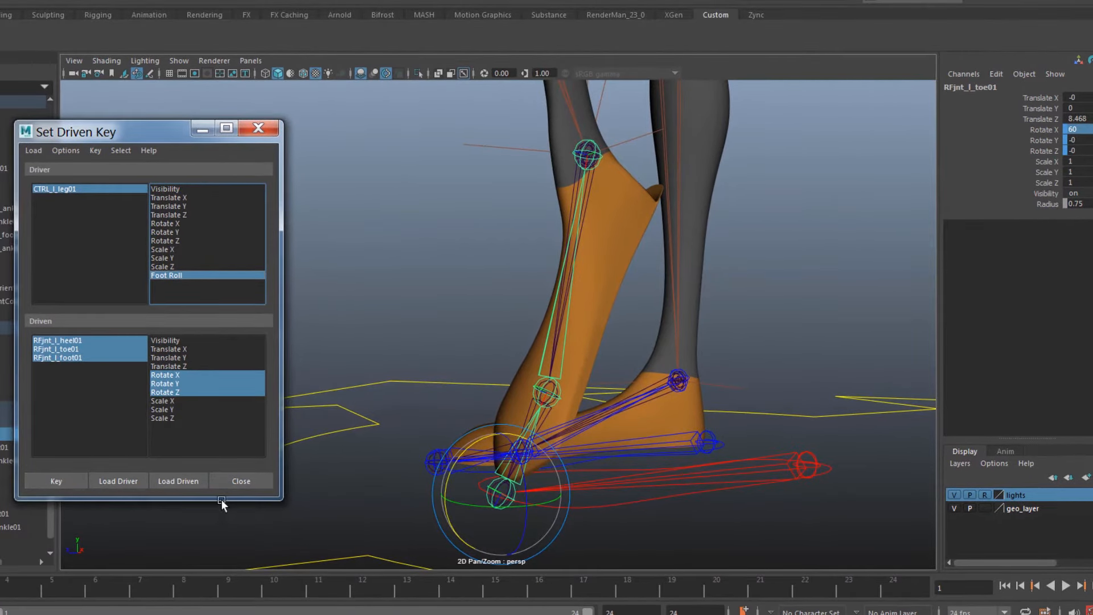
Set CTRL_l_leg01's Foot Roll to -1 and rotate RFjnt_l_heel01 back about 38 degrees in X
{"action": "left_click_drag", "start_coordinate": [616, 495], "coordinate": [636, 529]}
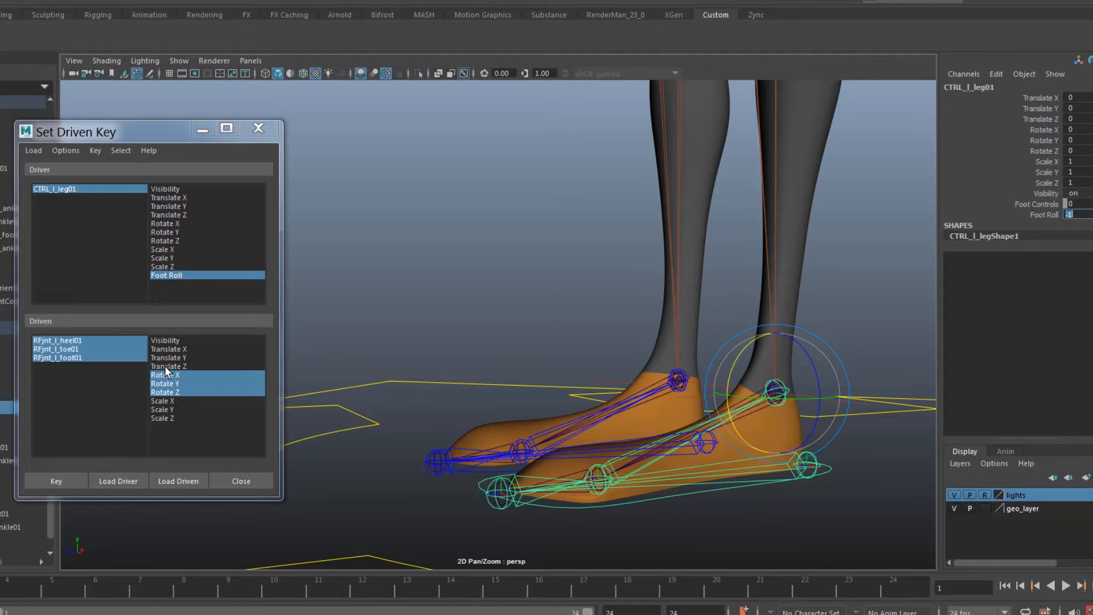
{"action": "left_click", "coordinate": [820, 468]}
{"action": "left_click_drag", "start_coordinate": [814, 500], "coordinate": [771, 447]}
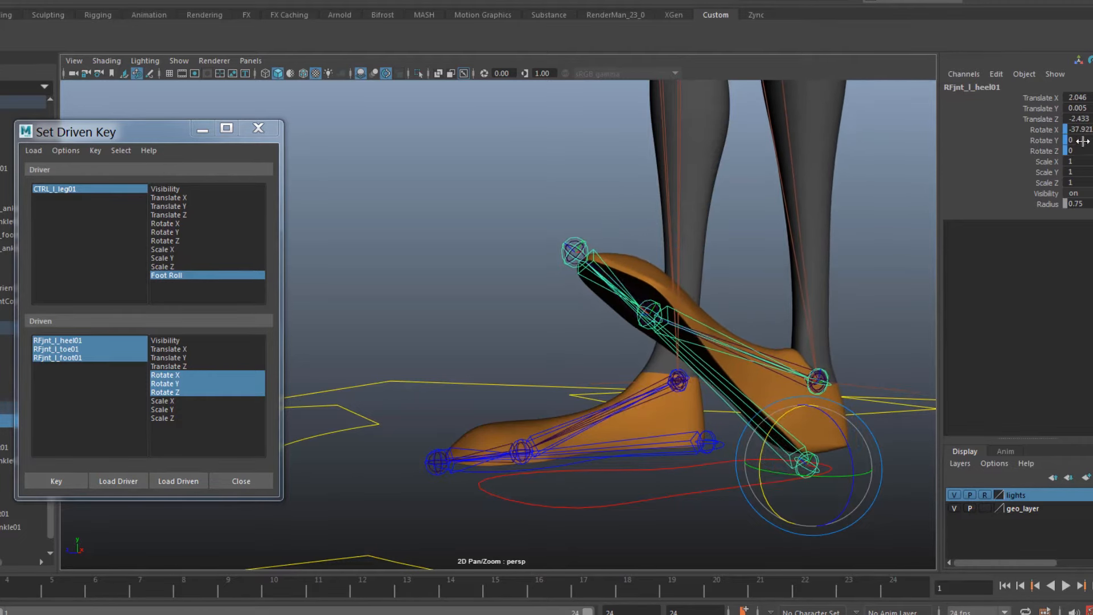
Set RFjnt_l_heel01's Rotate X to -40 and key the driven joints for the heel-roll pose
{"action": "left_click", "coordinate": [1086, 131]}
{"action": "type", "text": "-40"}
{"action": "key", "text": "Return"}
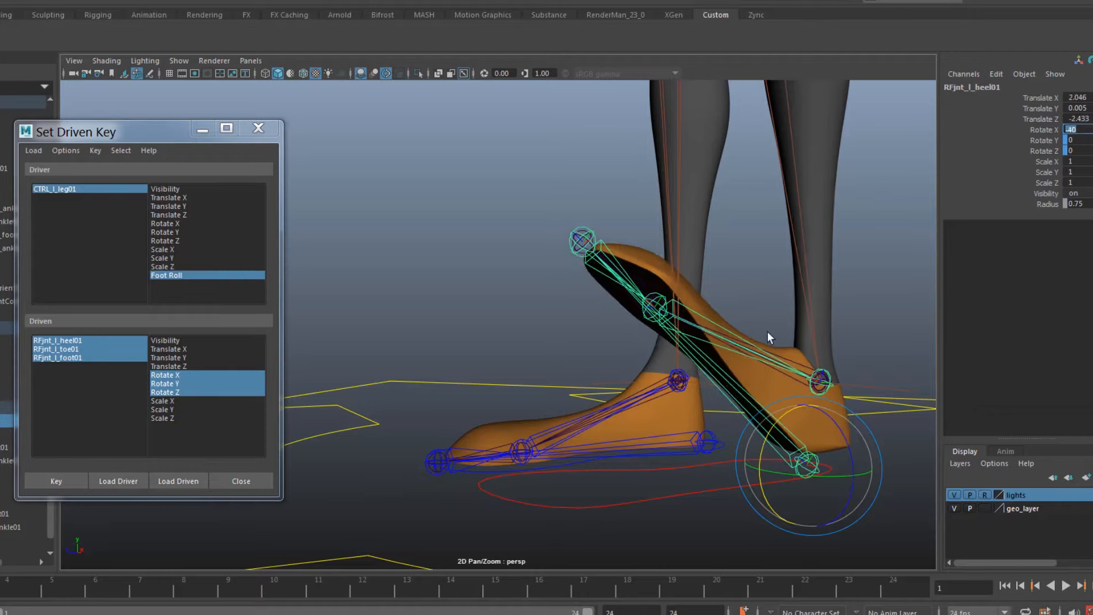
{"action": "left_click", "coordinate": [49, 481]}
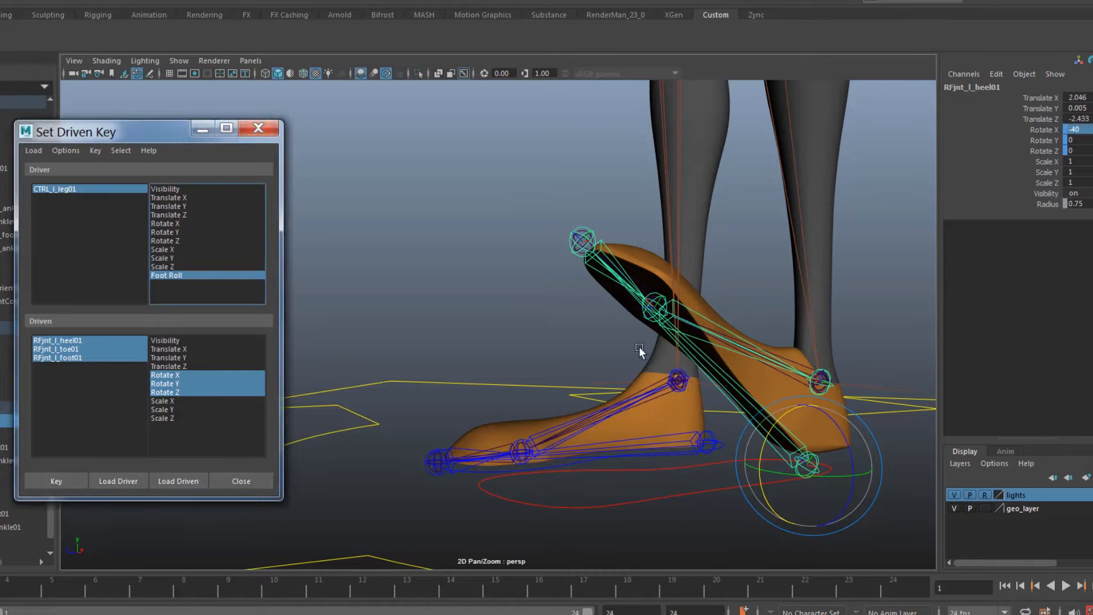
Reset CTRL_l_leg01's Foot Roll to 0, scrub it to test the keyed poses, and undo the scrubbing
{"action": "left_click", "coordinate": [527, 489]}
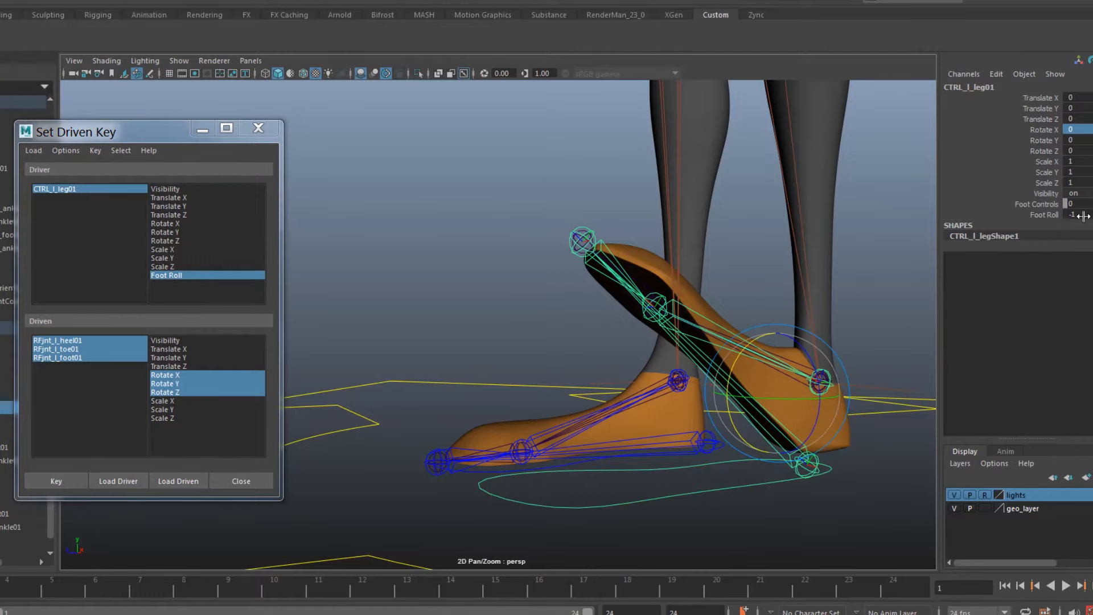
{"action": "left_click", "coordinate": [1083, 216]}
{"action": "type", "text": "0"}
{"action": "key", "text": "Return"}
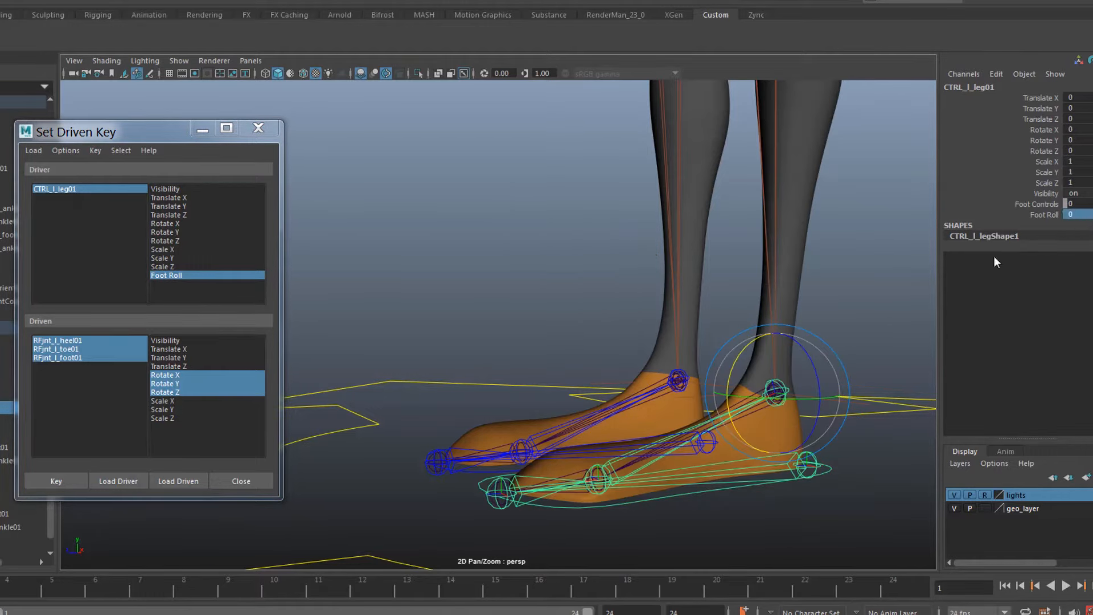
{"action": "left_click", "coordinate": [1044, 215]}
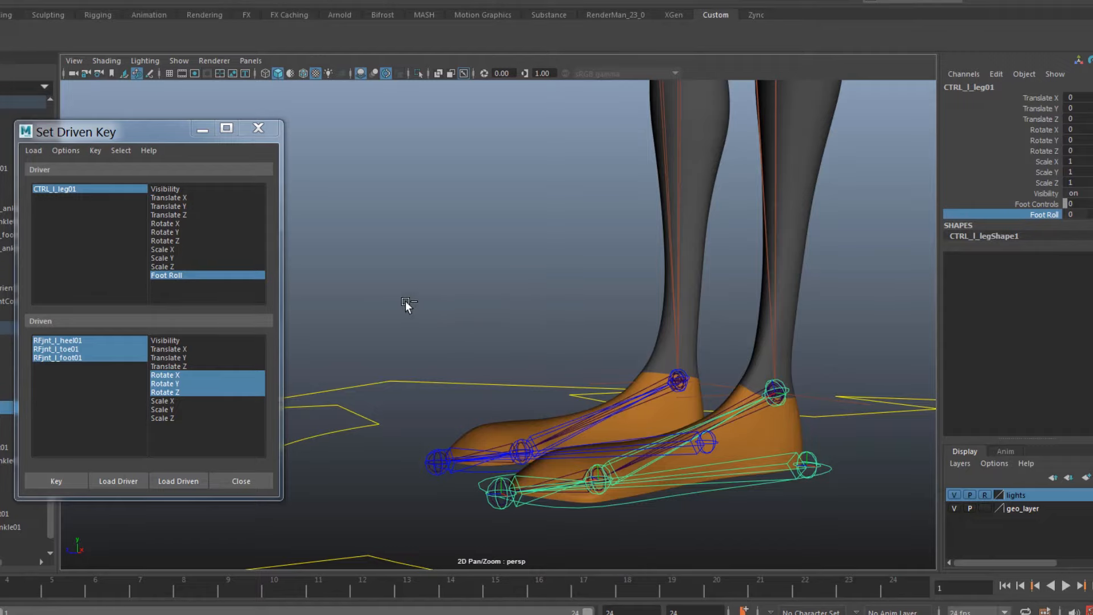
{"action": "middle_click_drag", "start_coordinate": [407, 306], "coordinate": [446, 362]}
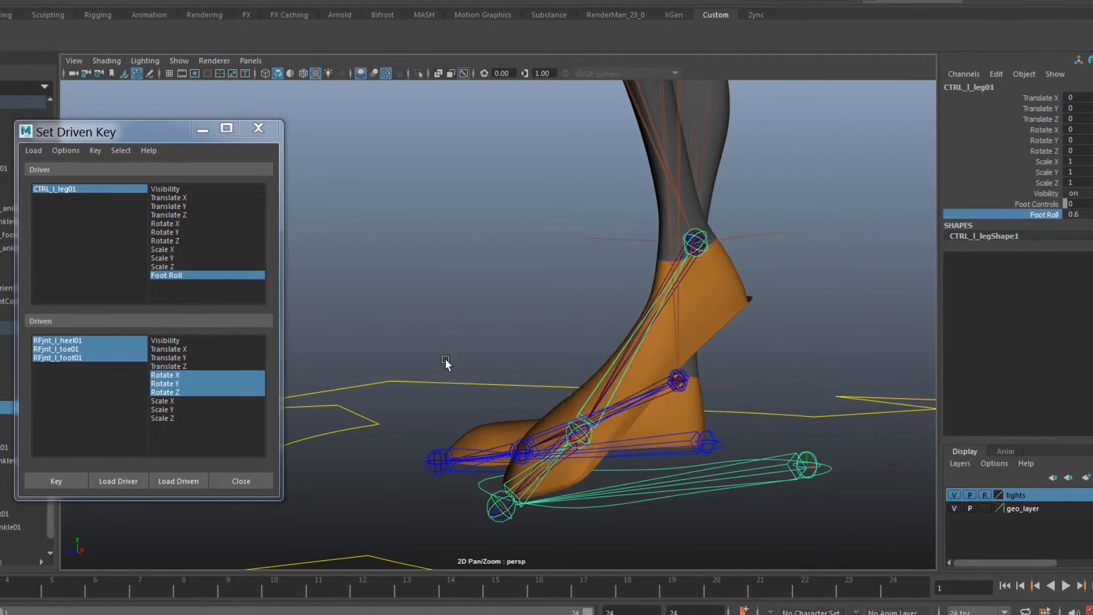
{"action": "key", "text": "ctrl+z"}
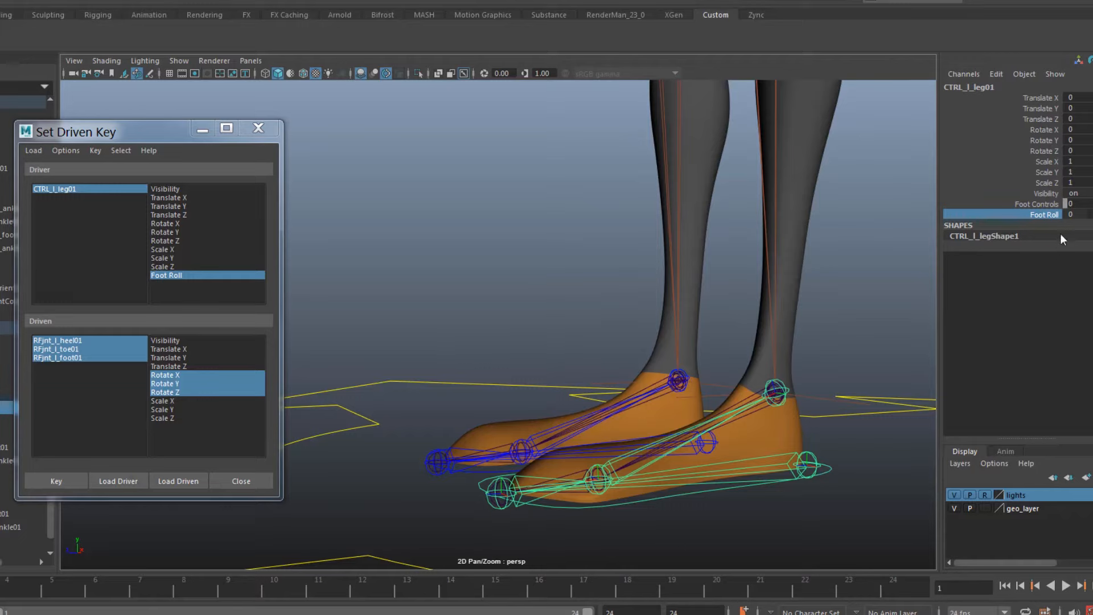
Set CTRL_l_leg01's Foot Roll to 0.5 and RFjnt_l_toe01's Rotate X to 0
{"action": "double_click", "coordinate": [1073, 215]}
{"action": "key", "text": "Return"}
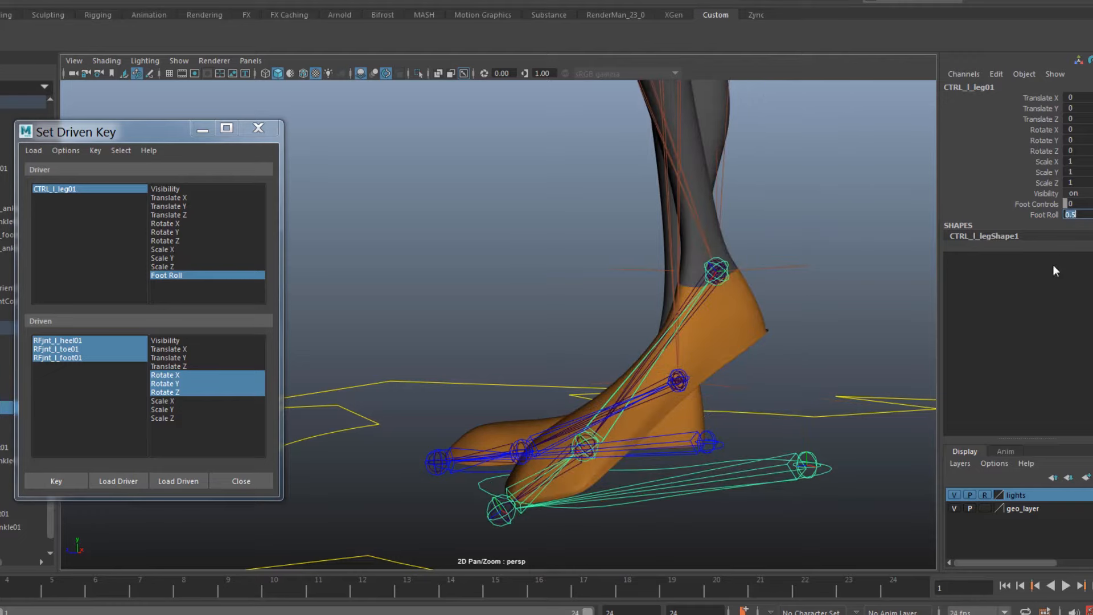
{"action": "left_click", "coordinate": [488, 511]}
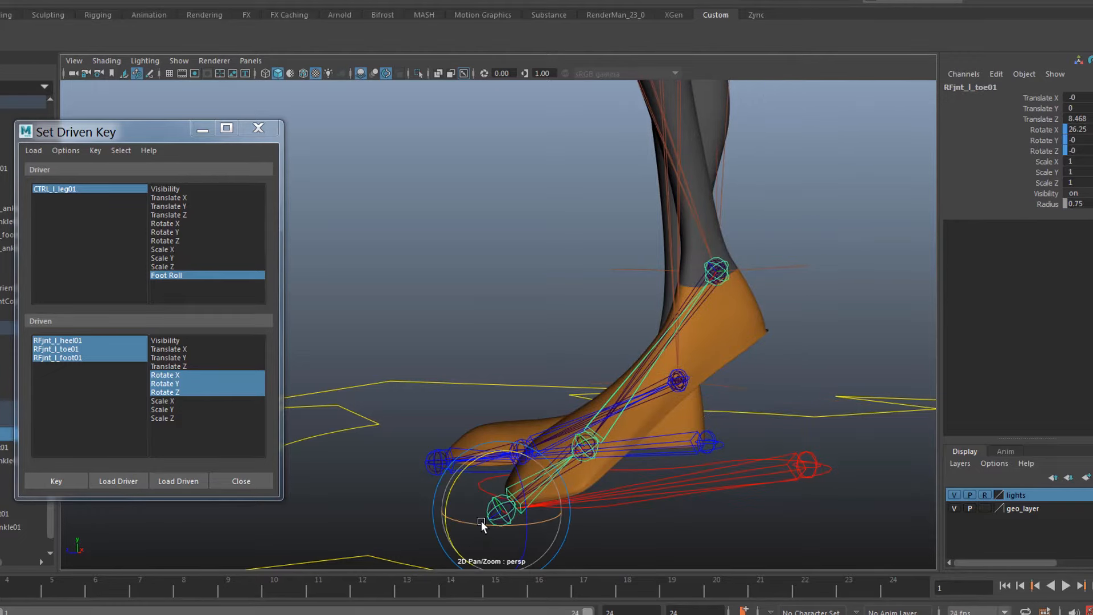
{"action": "left_click_drag", "start_coordinate": [446, 497], "coordinate": [475, 489]}
{"action": "left_click", "coordinate": [1078, 130]}
{"action": "type", "text": "0"}
{"action": "key", "text": "Return"}
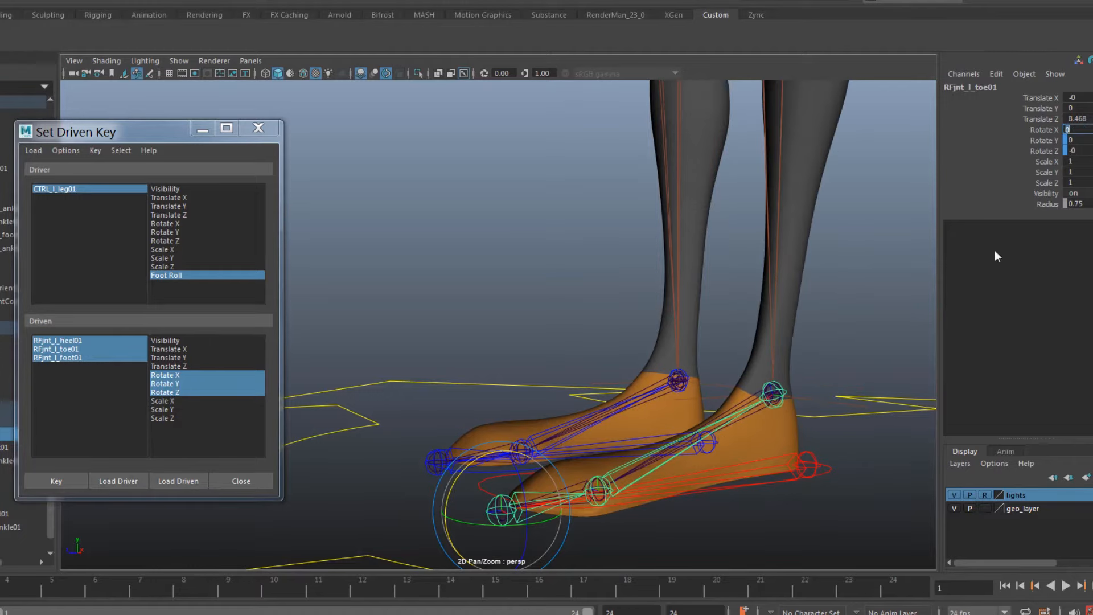
Set RFjnt_l_foot01's Rotate Z to -40, key the driven joints, and close Set Driven Key
{"action": "left_click", "coordinate": [596, 484]}
{"action": "left_click_drag", "start_coordinate": [561, 453], "coordinate": [535, 489]}
{"action": "double_click", "coordinate": [1081, 151]}
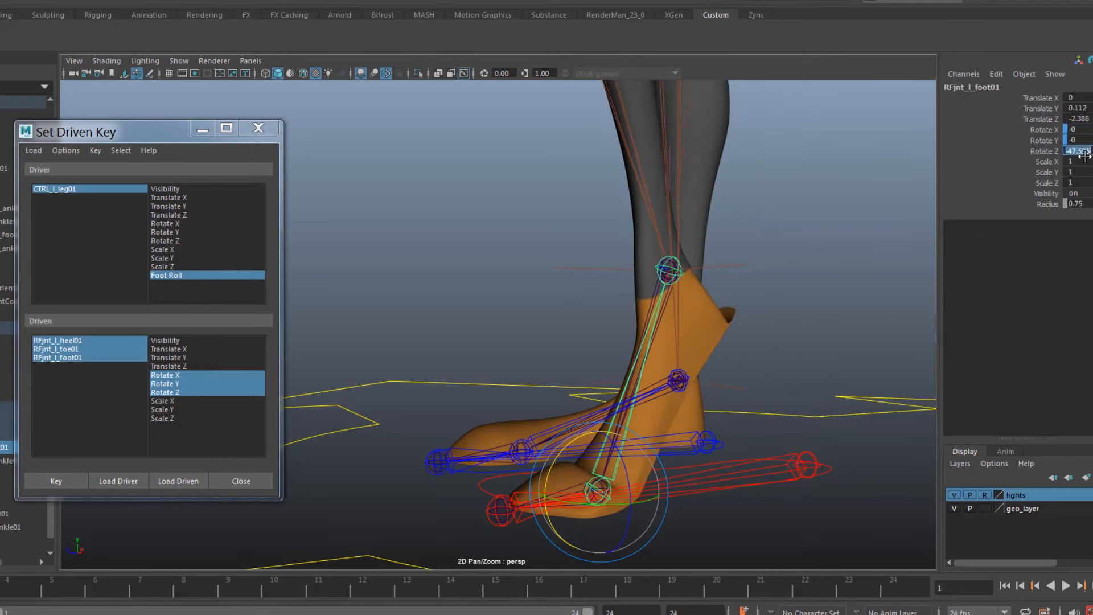
{"action": "type", "text": "-40"}
{"action": "key", "text": "Return"}
{"action": "left_click", "coordinate": [67, 483]}
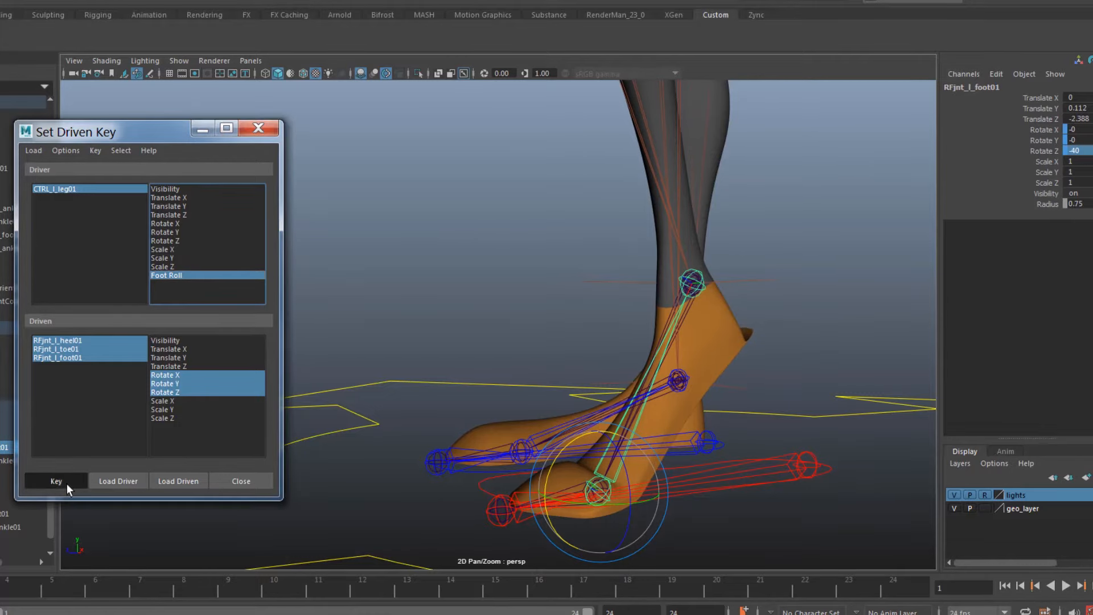
{"action": "left_click", "coordinate": [242, 480]}
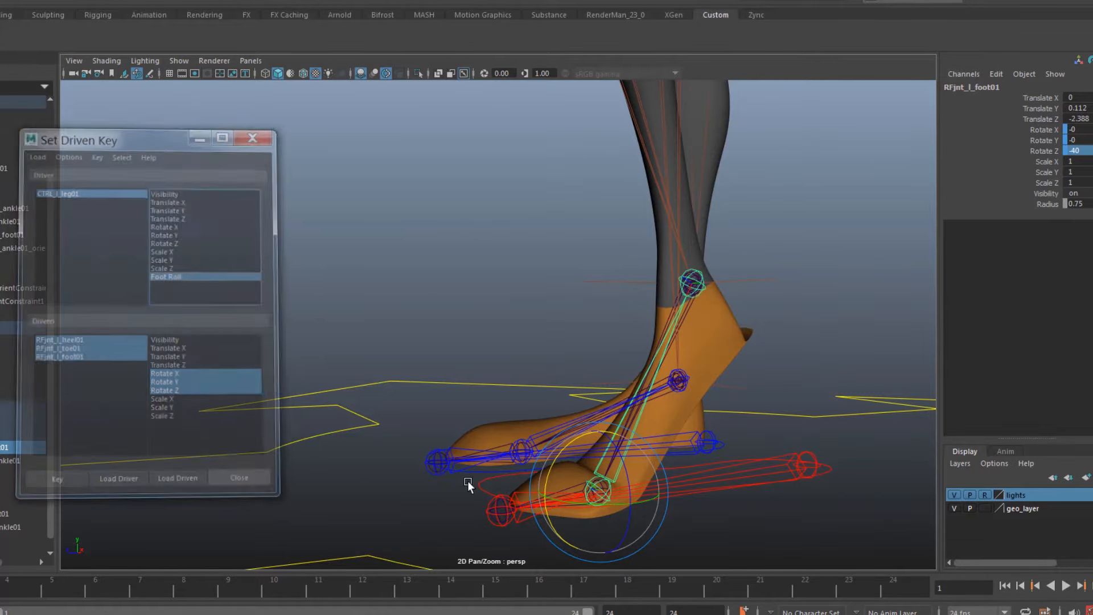
Select CTRL_l_leg01 and scrub its Foot Roll to test the roll through heel, ball and toe
{"action": "left_click", "coordinate": [501, 508]}
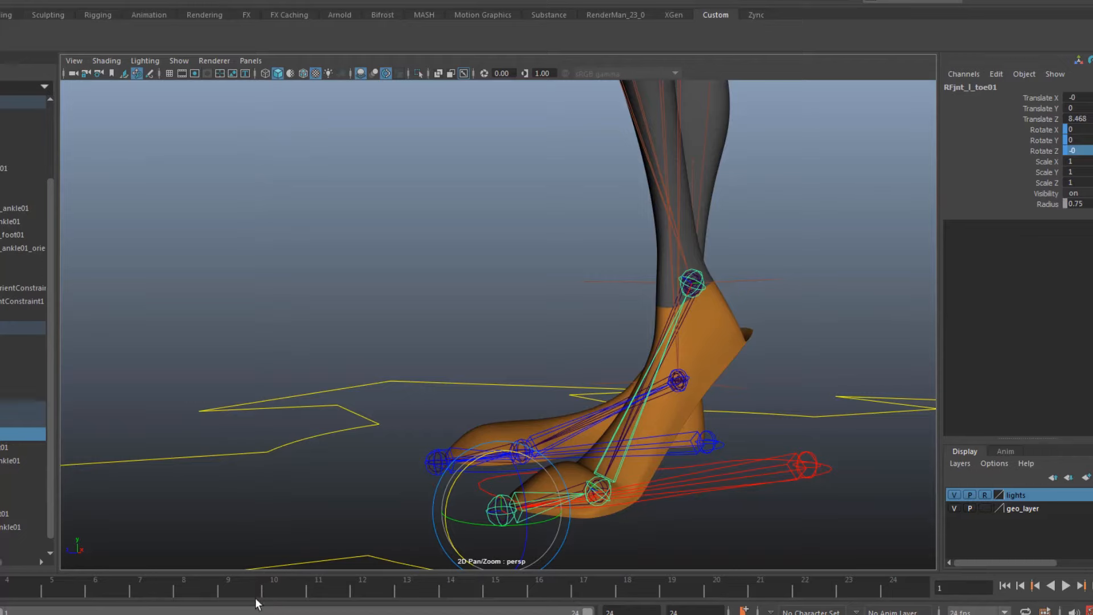
{"action": "left_click", "coordinate": [312, 476]}
{"action": "left_click", "coordinate": [491, 480]}
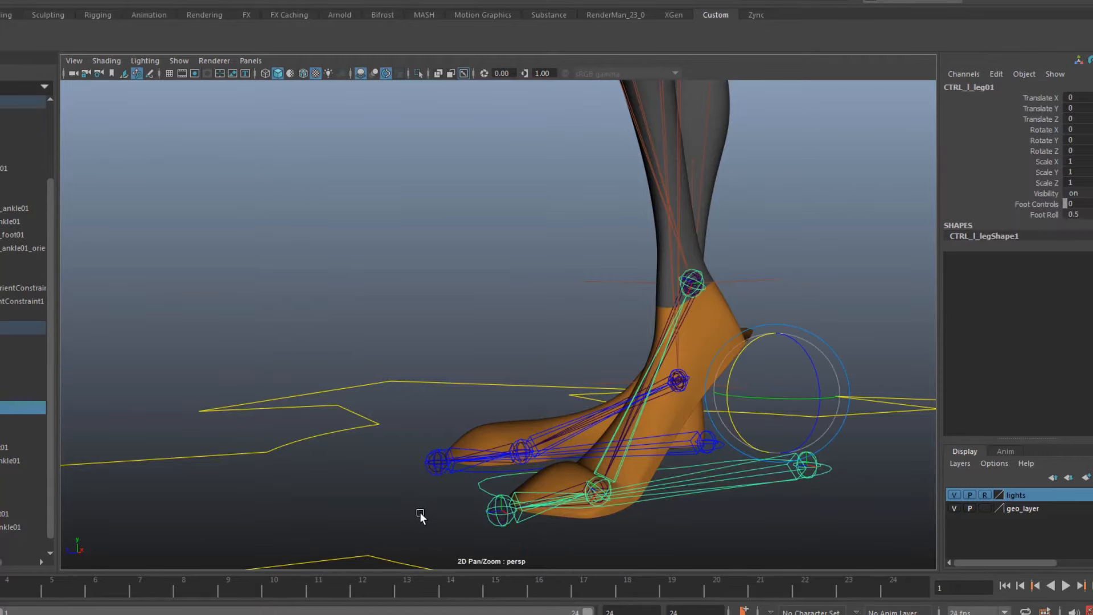
{"action": "left_click", "coordinate": [1047, 215]}
{"action": "middle_click_drag", "start_coordinate": [373, 307], "coordinate": [364, 330]}
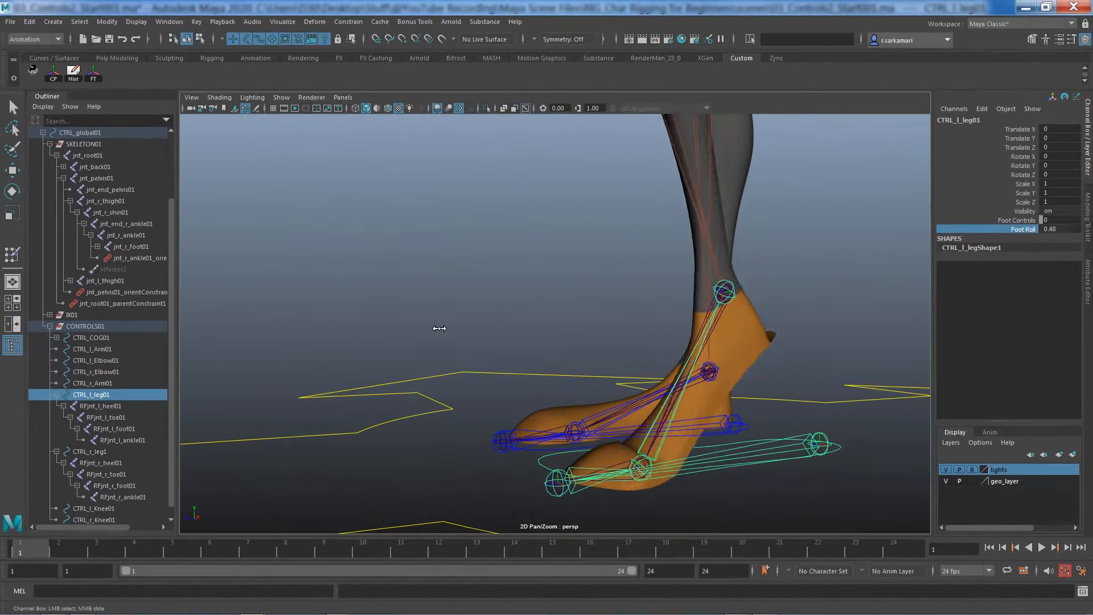
{"action": "mouse_move", "coordinate": [439, 328]}
{"action": "middle_mouse_down"}
{"action": "mouse_move", "coordinate": [422, 329]}
{"action": "mouse_move", "coordinate": [472, 344]}
{"action": "mouse_move", "coordinate": [434, 349]}
{"action": "middle_mouse_up"}
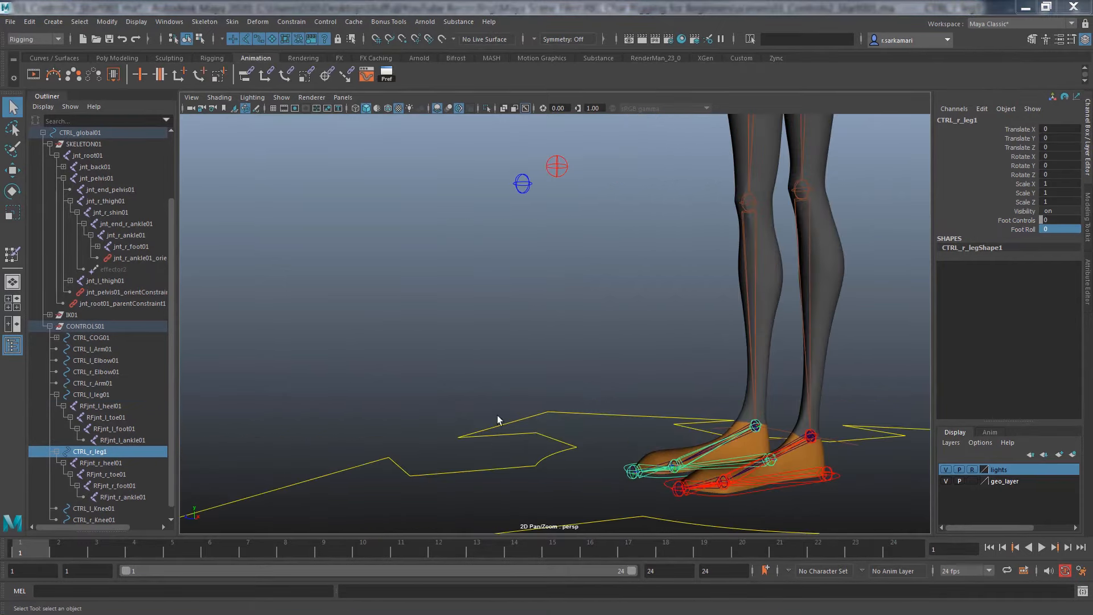
Hide the joints in the perspective view and display the character with all scene lights
{"action": "left_click_drag", "start_coordinate": [717, 396], "coordinate": [303, 148], "text": "alt"}
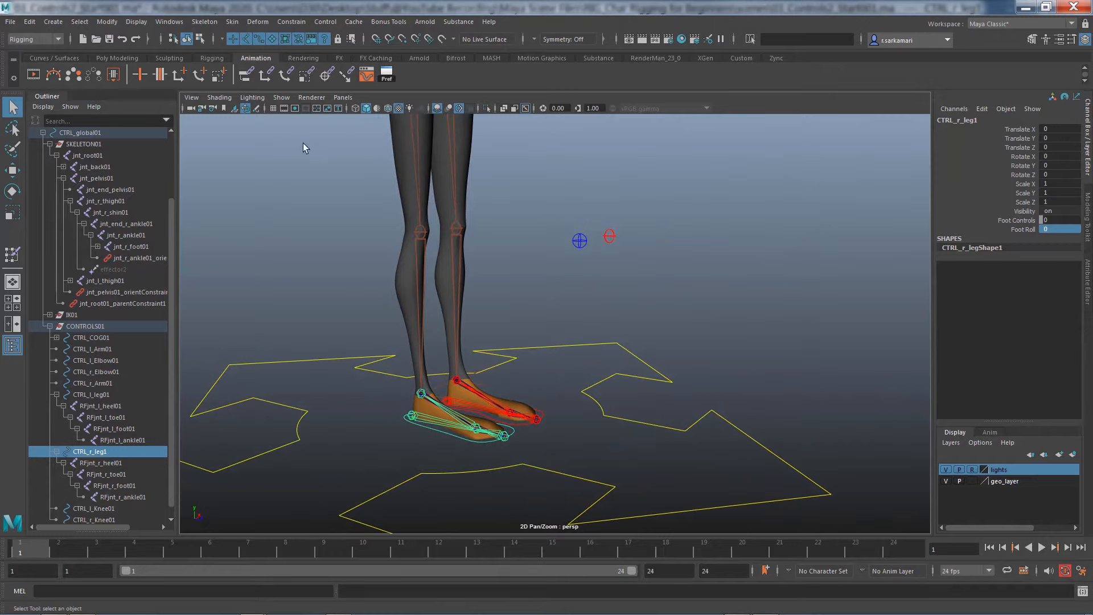
{"action": "left_click", "coordinate": [281, 97]}
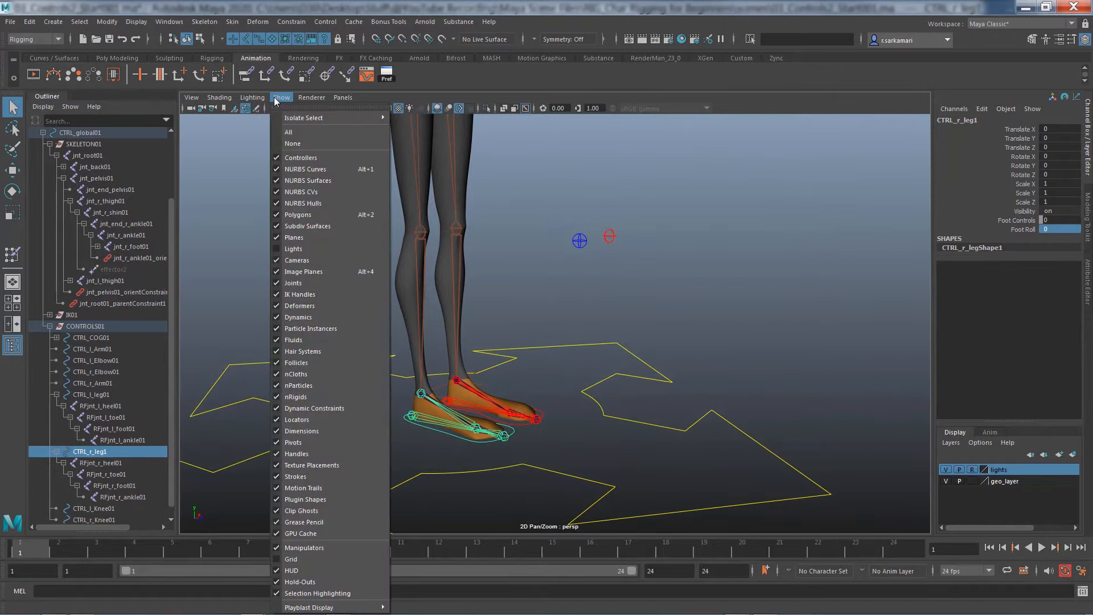
{"action": "left_click", "coordinate": [288, 284]}
{"action": "left_click_drag", "start_coordinate": [383, 426], "coordinate": [565, 465], "text": "alt"}
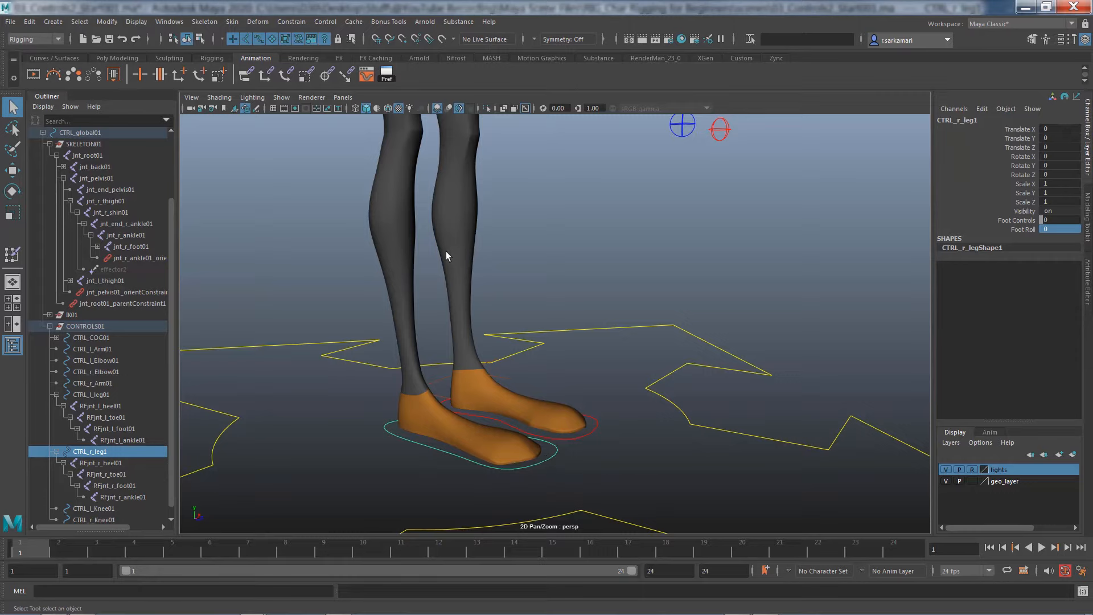
{"action": "left_click", "coordinate": [409, 110]}
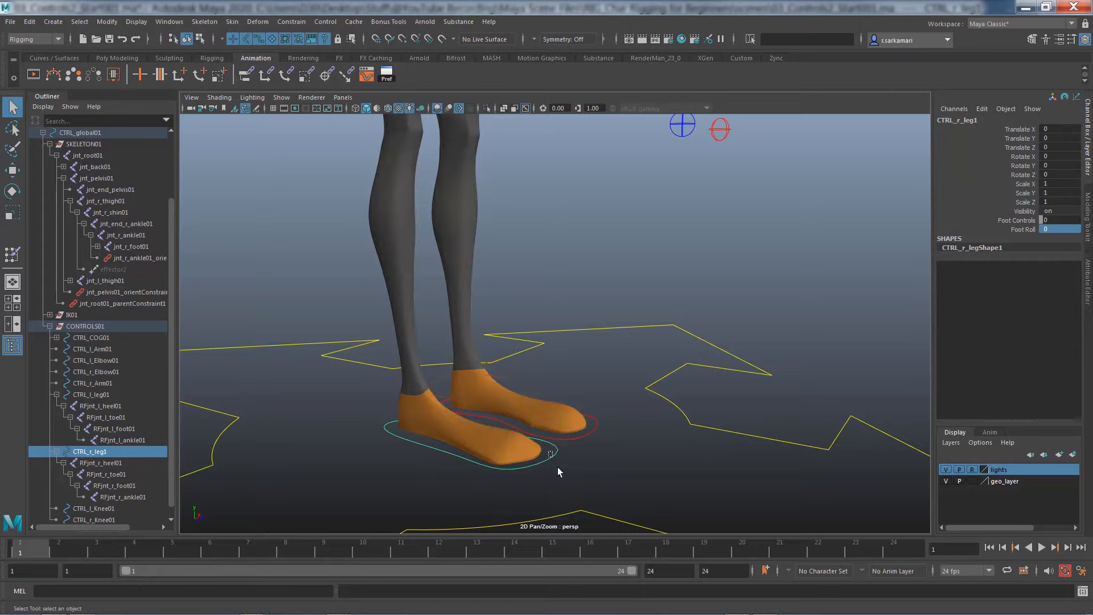
Scrub Foot Roll on CTRL_r_leg1 forward and back to about -0.47 to test the right foot
{"action": "left_click", "coordinate": [1029, 230]}
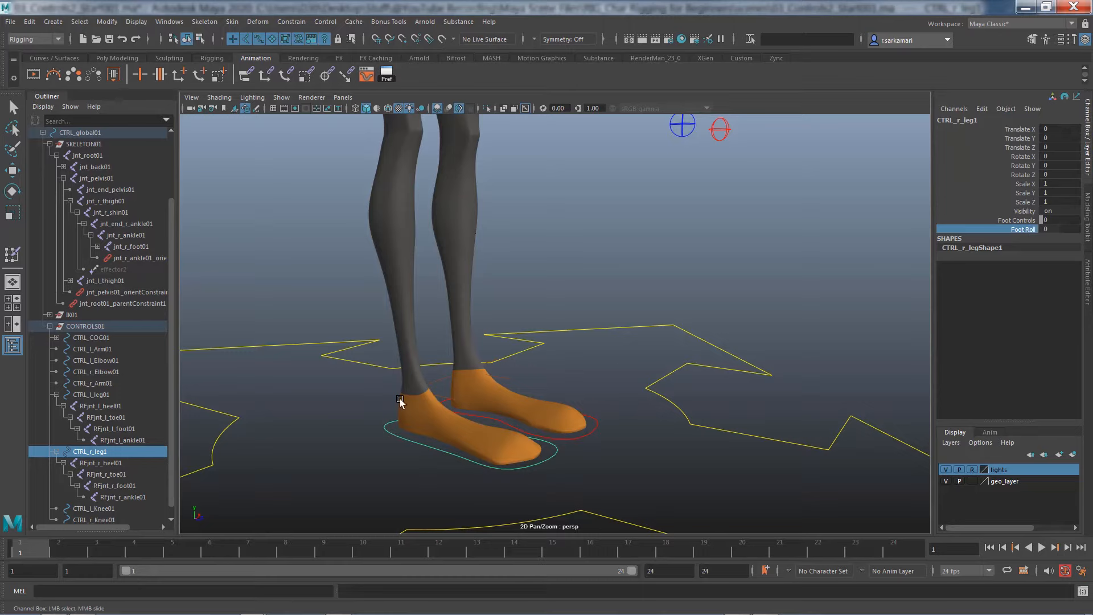
{"action": "middle_click_drag", "start_coordinate": [268, 428], "coordinate": [314, 490]}
{"action": "middle_click_drag", "start_coordinate": [280, 495], "coordinate": [238, 525]}
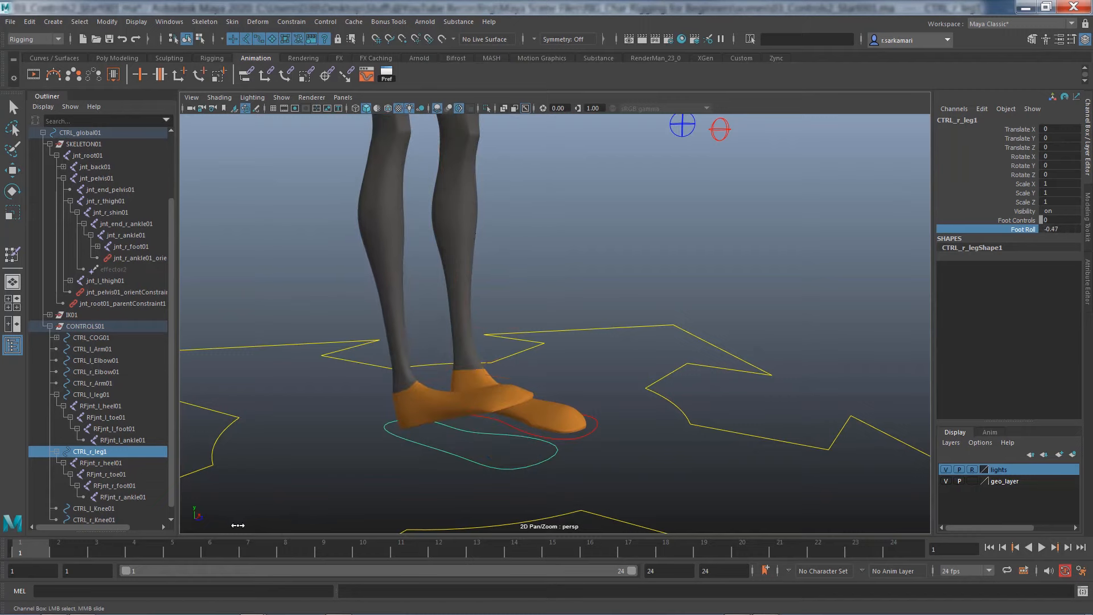
Reset Foot Roll on CTRL_r_leg1 to 0
{"action": "left_click", "coordinate": [1059, 229]}
{"action": "type", "text": "0"}
{"action": "key", "text": "Return"}
Scrub Foot Roll on CTRL_l_leg01 to test the left foot, and reset it to 0
{"action": "left_click", "coordinate": [586, 433]}
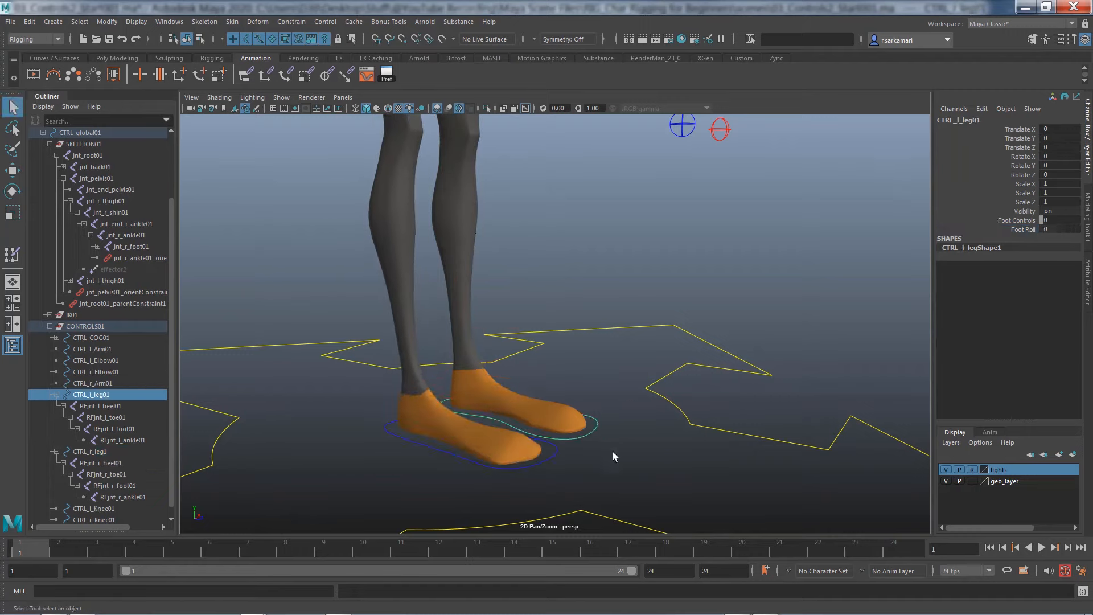
{"action": "left_click", "coordinate": [1020, 229]}
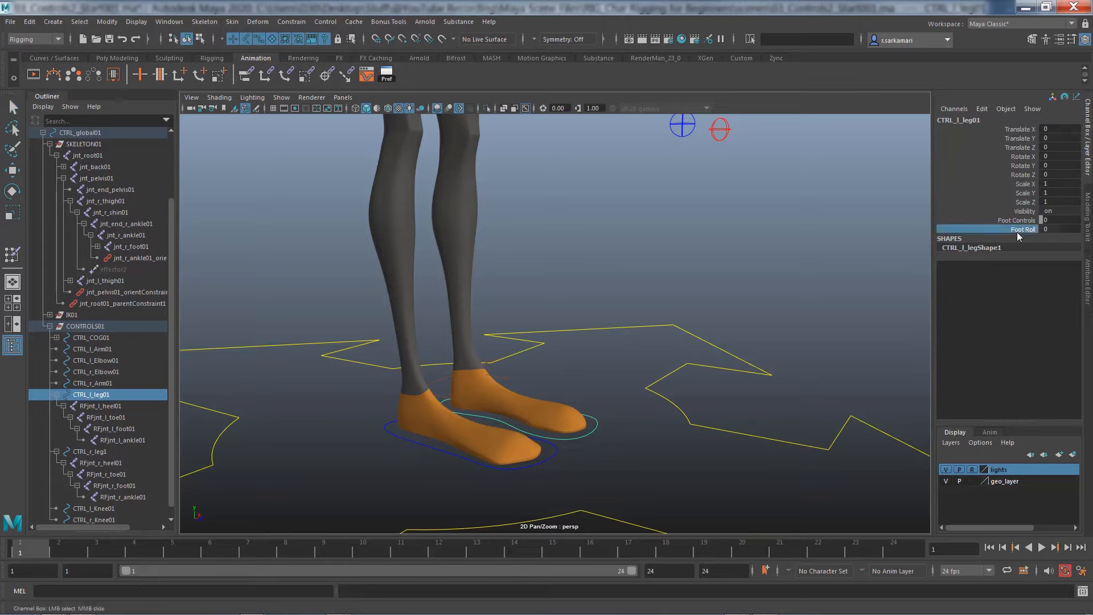
{"action": "middle_click_drag", "start_coordinate": [353, 382], "coordinate": [325, 442]}
{"action": "double_click", "coordinate": [1056, 228]}
{"action": "type", "text": "0"}
{"action": "key", "text": "Return"}
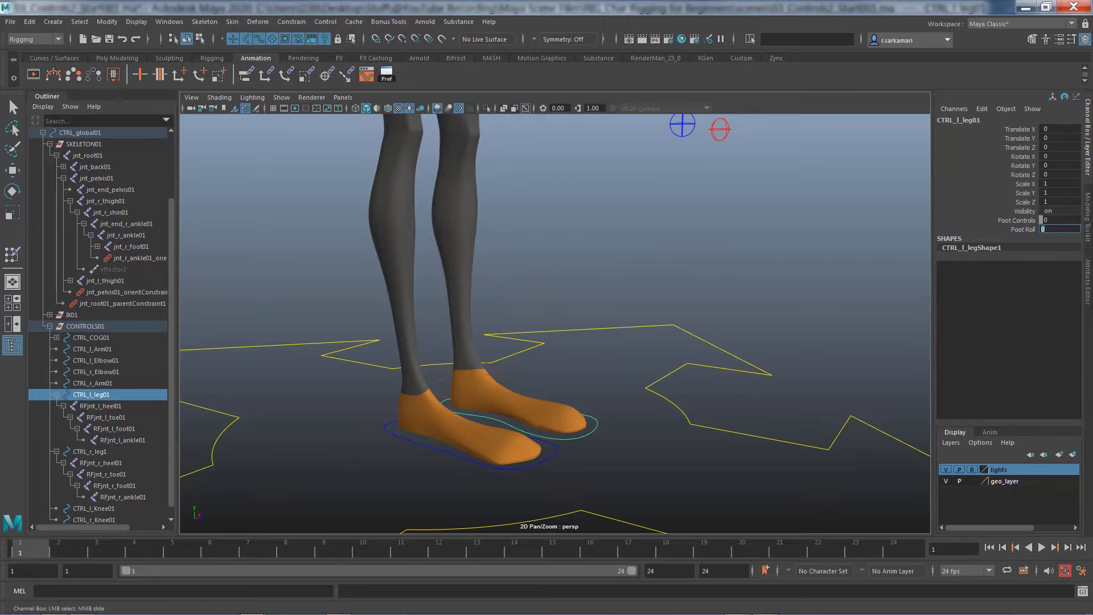
Show the joints in the perspective view again around the left arm and hand, and save the scene
{"action": "mouse_move", "coordinate": [395, 435]}
{"action": "left_mouse_down", "text": "alt"}
{"action": "mouse_move", "coordinate": [505, 373]}
{"action": "mouse_move", "coordinate": [325, 376]}
{"action": "mouse_move", "coordinate": [413, 444]}
{"action": "left_mouse_up", "text": "alt"}
{"action": "scroll", "coordinate": [490, 395], "scroll_direction": "down", "scroll_amount": 4}
{"action": "middle_click_drag", "start_coordinate": [490, 395], "coordinate": [442, 519], "text": "alt"}
{"action": "left_click_drag", "start_coordinate": [450, 484], "coordinate": [522, 424], "text": "alt"}
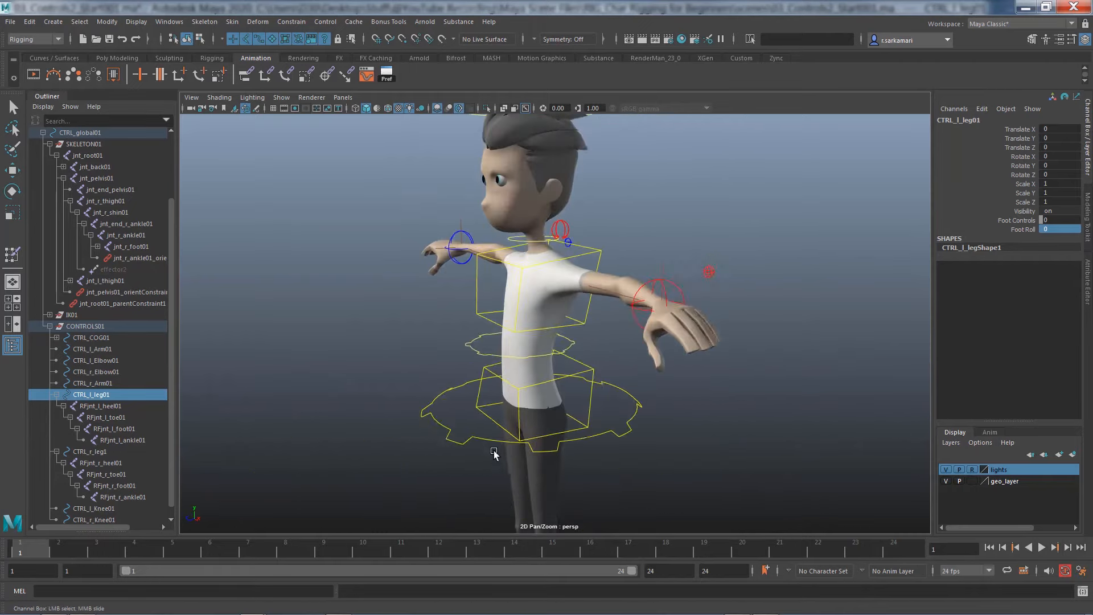
{"action": "middle_click_drag", "start_coordinate": [522, 424], "coordinate": [521, 456], "text": "alt"}
{"action": "left_click_drag", "start_coordinate": [522, 456], "coordinate": [538, 470], "text": "alt"}
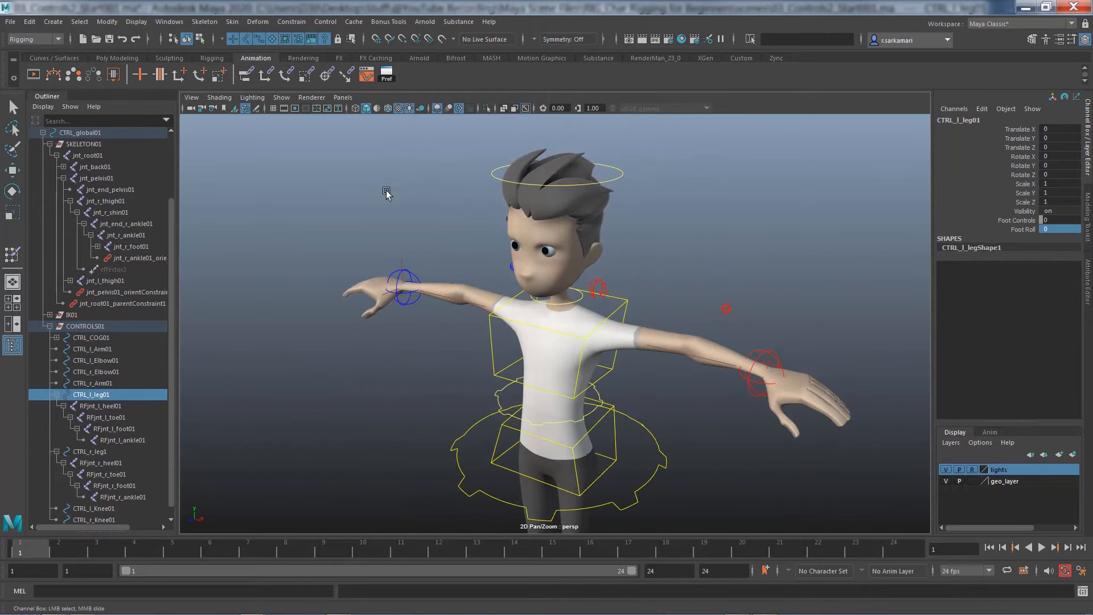
{"action": "left_click", "coordinate": [281, 98]}
{"action": "left_click", "coordinate": [293, 282]}
{"action": "left_click_drag", "start_coordinate": [370, 319], "coordinate": [447, 383], "text": "alt"}
{"action": "middle_click_drag", "start_coordinate": [497, 338], "coordinate": [510, 317], "text": "alt"}
{"action": "right_click_drag", "start_coordinate": [510, 318], "coordinate": [659, 390], "text": "alt"}
{"action": "middle_click_drag", "start_coordinate": [658, 391], "coordinate": [581, 358], "text": "alt"}
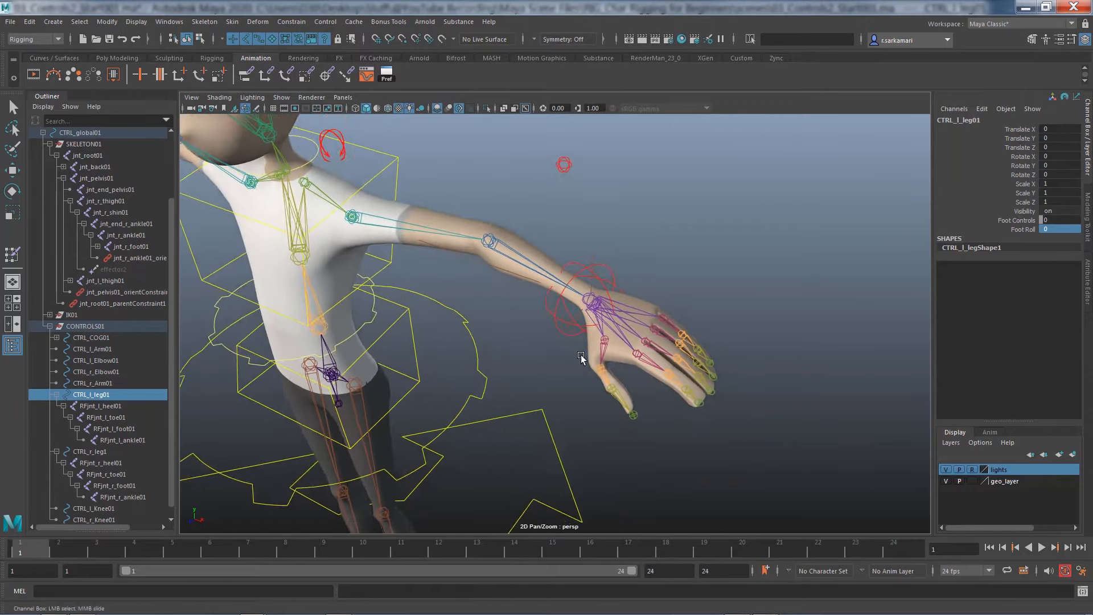
{"action": "left_click_drag", "start_coordinate": [580, 361], "coordinate": [586, 351], "text": "alt"}
{"action": "middle_click_drag", "start_coordinate": [587, 351], "coordinate": [578, 395], "text": "alt"}
{"action": "right_click_drag", "start_coordinate": [579, 395], "coordinate": [639, 412], "text": "alt"}
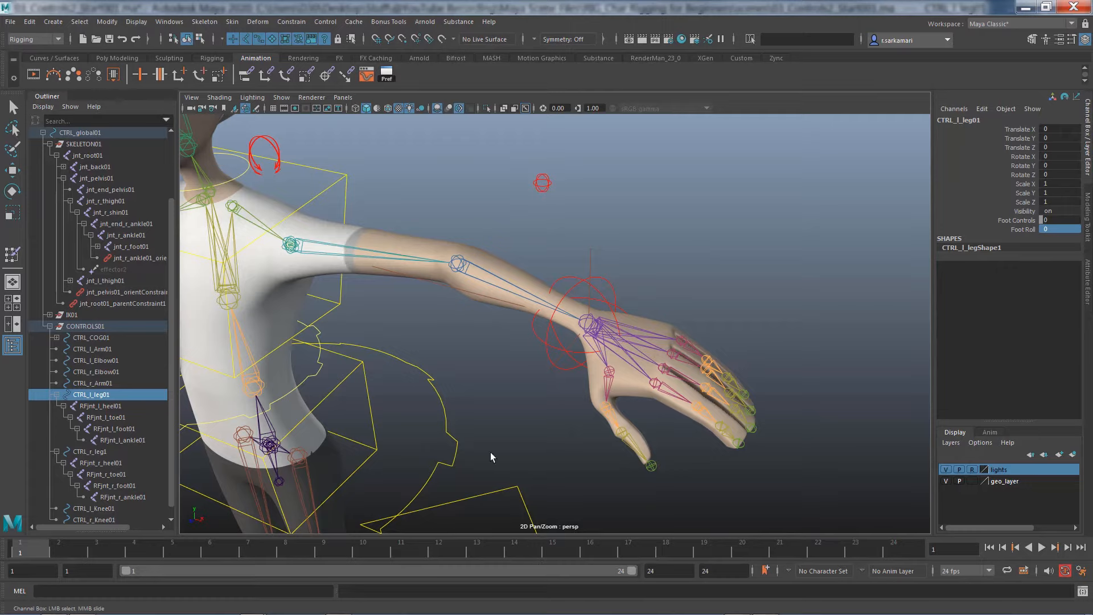
{"action": "key", "text": "ctrl+s"}
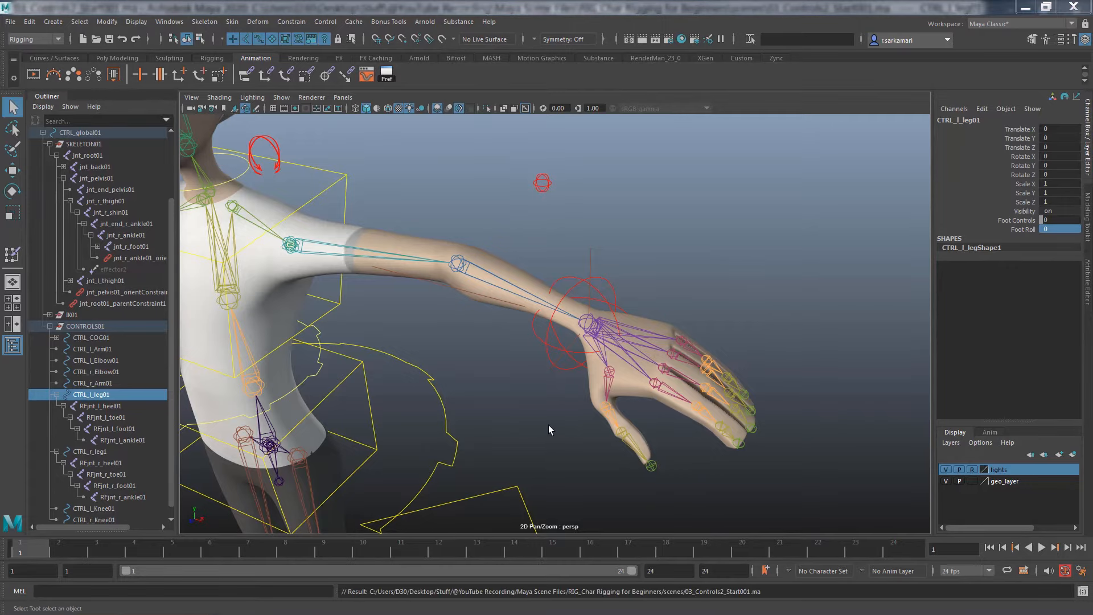
Test-rotate the left index finger's root joint jnt_l_index_a01 about its axes, undoing each rotation
{"action": "scroll", "coordinate": [519, 388], "scroll_direction": "up", "scroll_amount": 6}
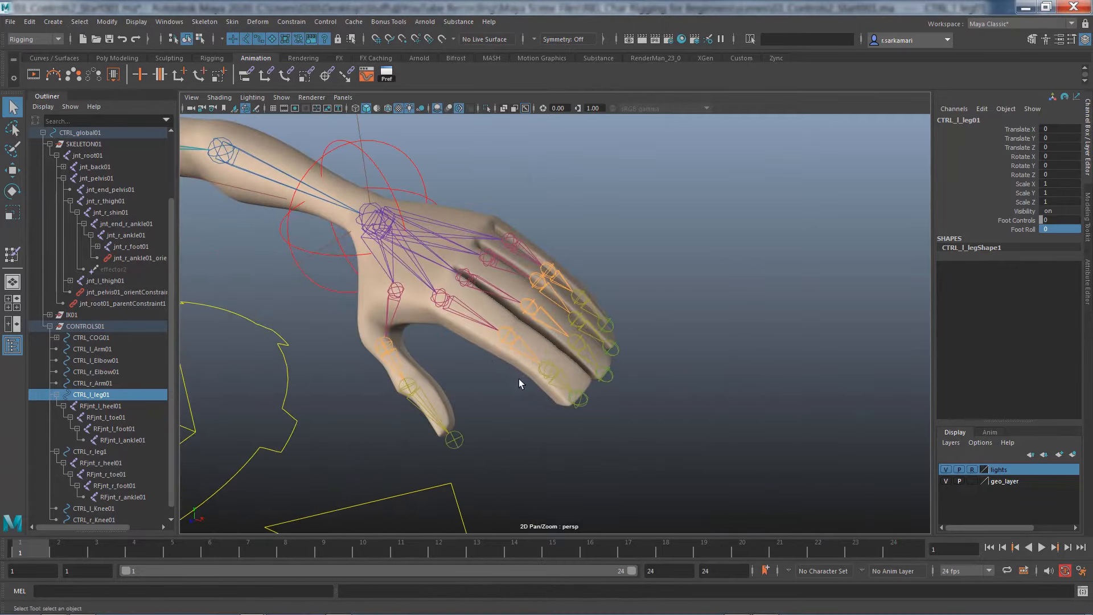
{"action": "left_click", "coordinate": [463, 303]}
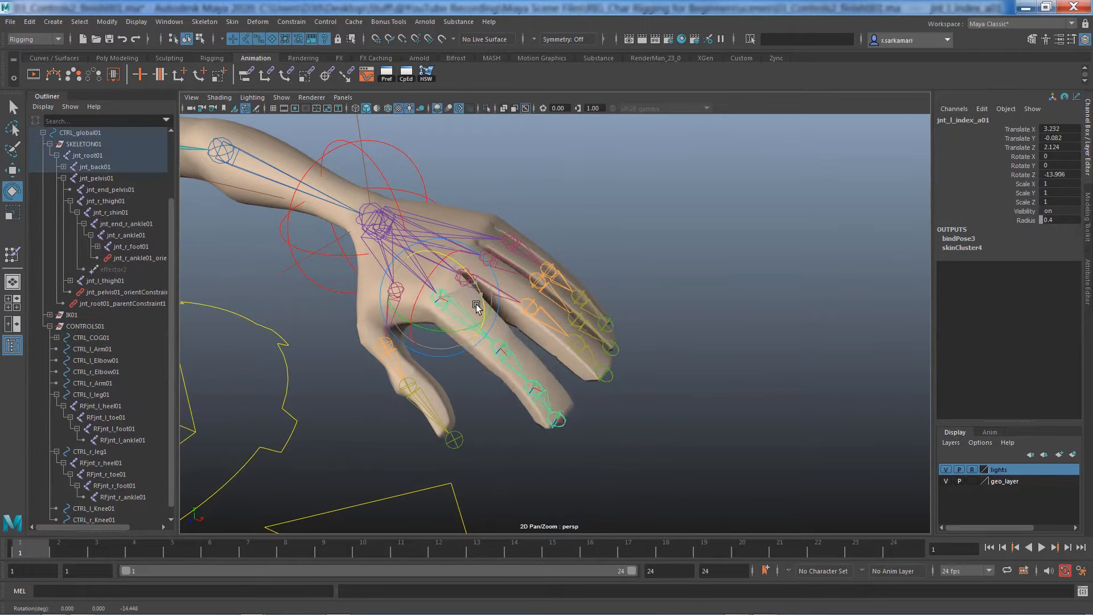
{"action": "left_click_drag", "start_coordinate": [476, 307], "coordinate": [473, 330]}
{"action": "key", "text": "ctrl+z"}
{"action": "key", "text": "ctrl+z"}
{"action": "key", "text": "ctrl+z"}
{"action": "key", "text": "ctrl+z"}
{"action": "key", "text": "ctrl+z"}
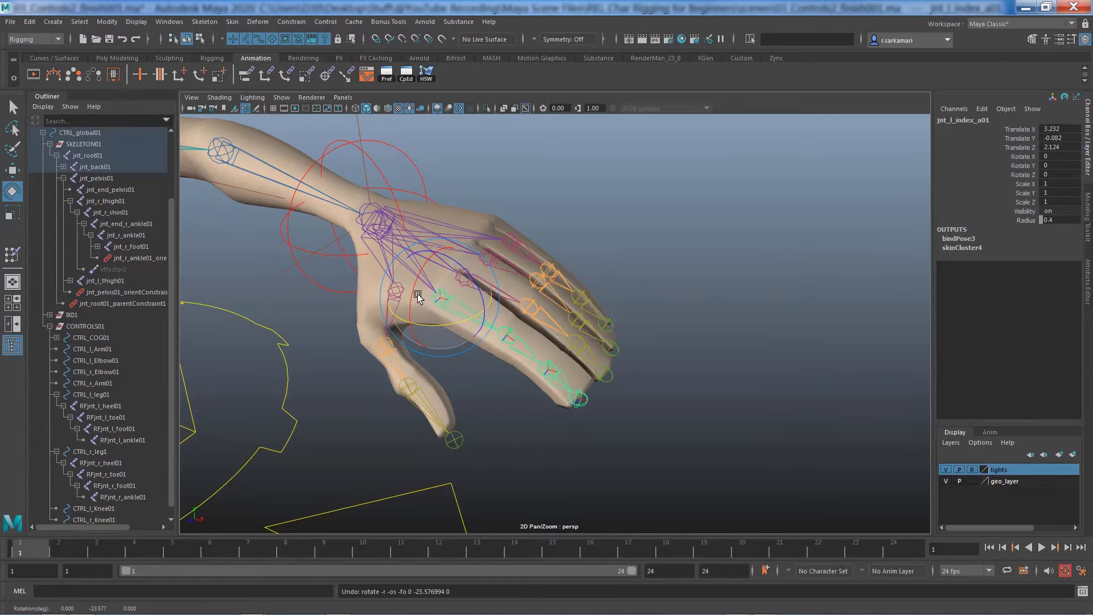
{"action": "left_click_drag", "start_coordinate": [419, 297], "coordinate": [419, 283]}
{"action": "key", "text": "ctrl+z"}
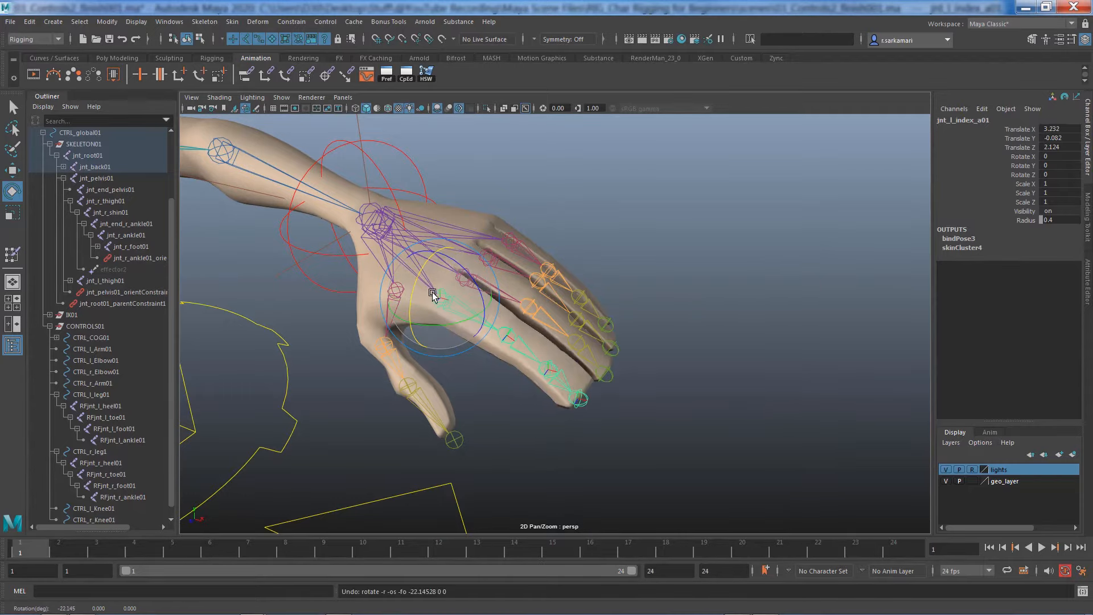
Test-rotate the left index finger's middle and end joints, undoing each rotation
{"action": "left_click", "coordinate": [515, 342]}
{"action": "left_click_drag", "start_coordinate": [515, 342], "coordinate": [583, 372]}
{"action": "key", "text": "ctrl+z"}
{"action": "left_click", "coordinate": [568, 384]}
{"action": "key", "text": "ctrl+z"}
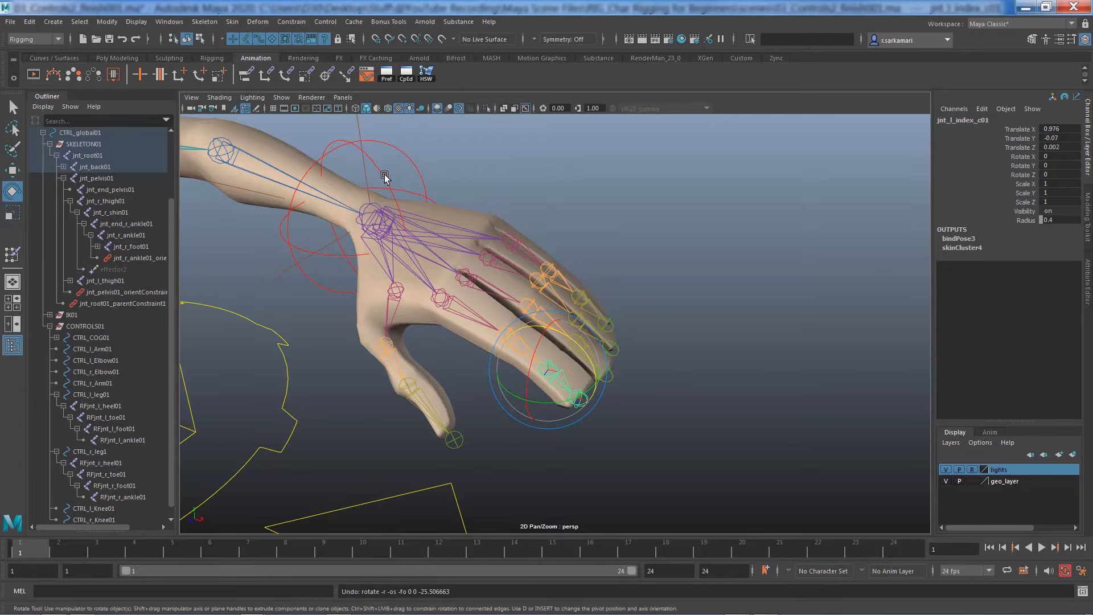
Select the left hand control CTRL_l_Arm01 and add a keyable float attribute named INDEXCTRL to it
{"action": "left_click", "coordinate": [423, 196]}
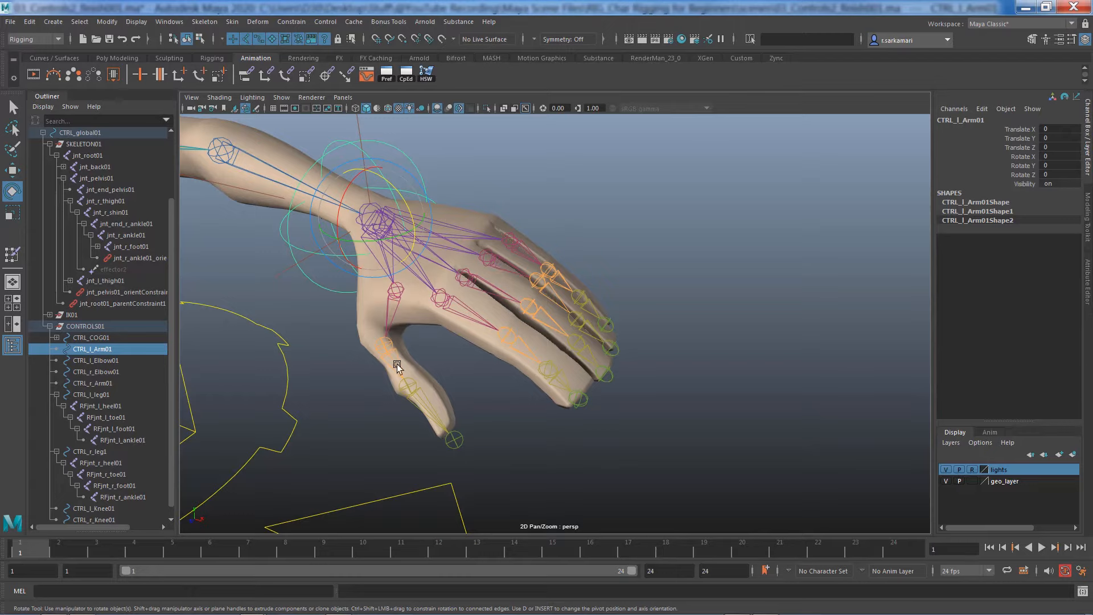
{"action": "key", "text": "q"}
{"action": "left_click", "coordinate": [344, 367]}
{"action": "left_click", "coordinate": [405, 145]}
{"action": "left_click", "coordinate": [107, 22]}
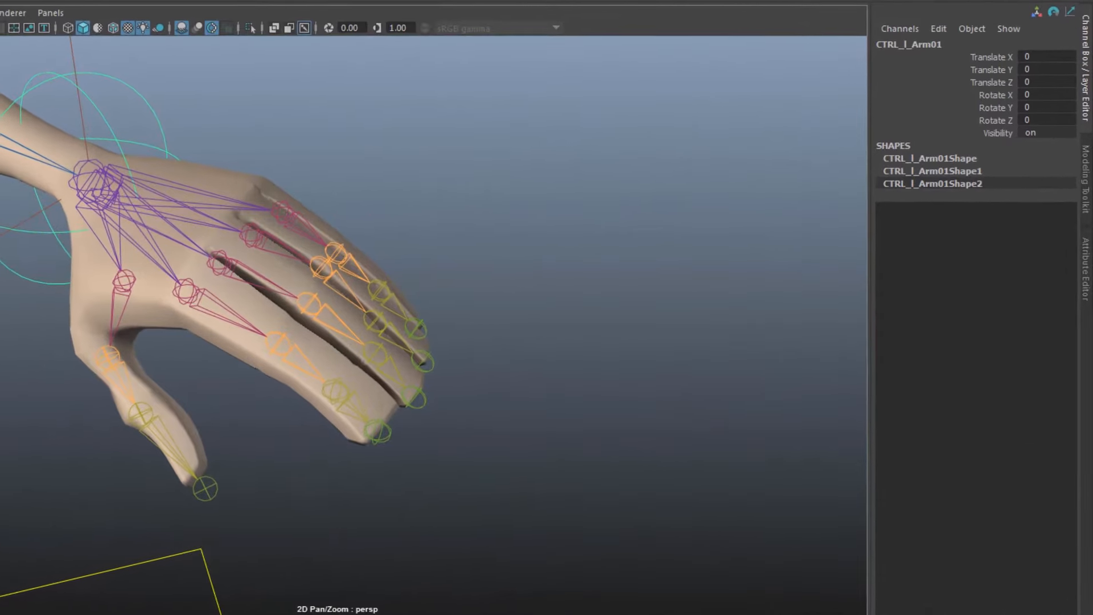
{"action": "left_click_drag", "start_coordinate": [640, 96], "coordinate": [666, 24]}
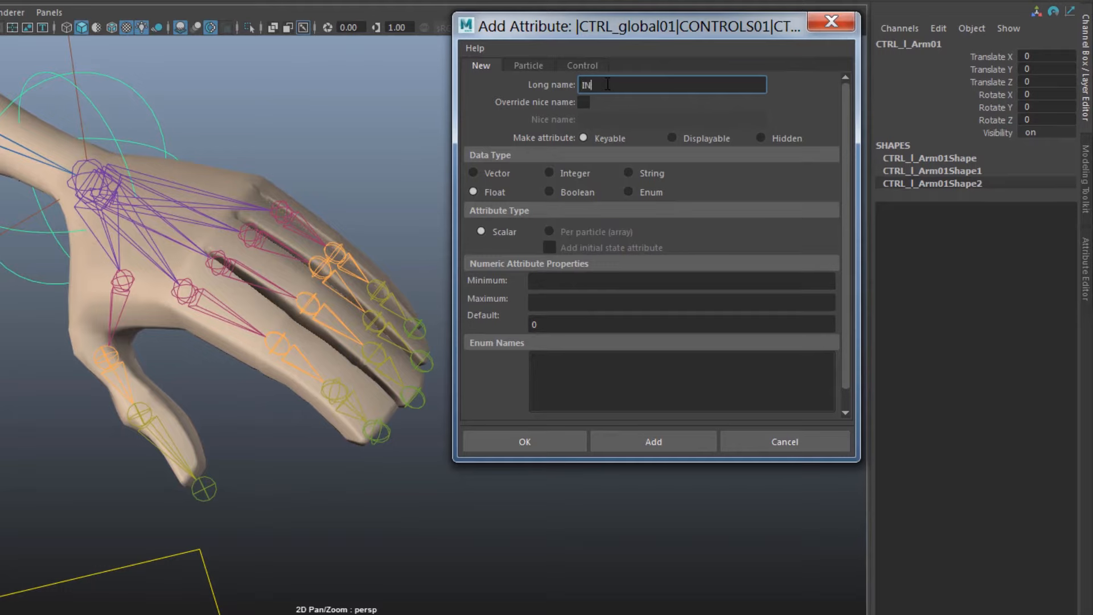
{"action": "left_click_drag", "start_coordinate": [639, 86], "coordinate": [501, 83]}
{"action": "key", "text": "Return"}
Add keyable float attributes Index Root X, Index Root Y and Index Root Z to CTRL_l_Arm01
{"action": "type", "text": "Index Root X"}
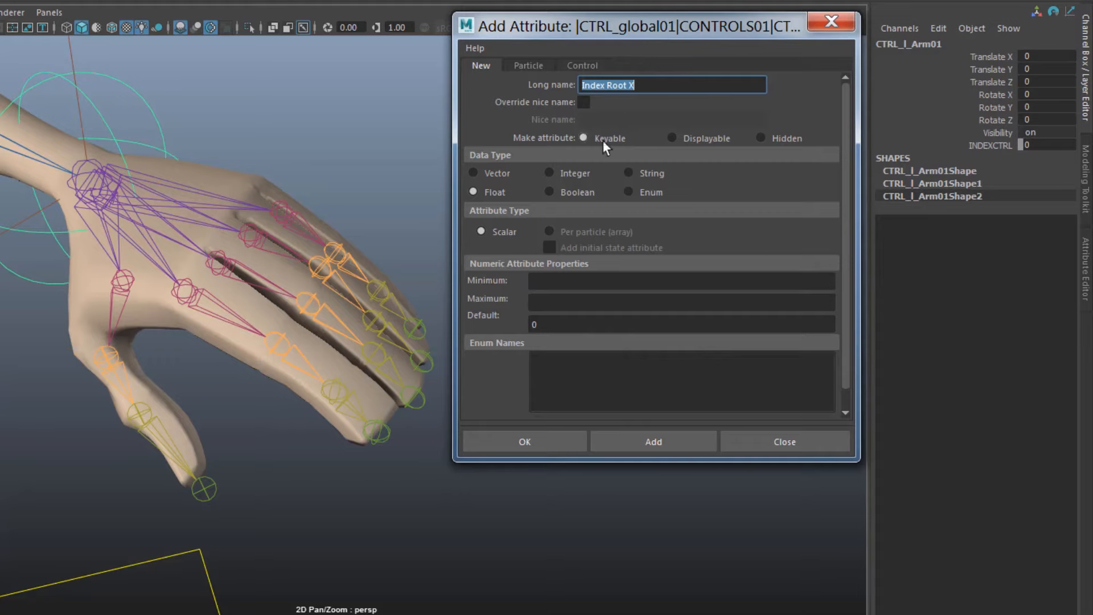
{"action": "key", "text": "Return"}
{"action": "type", "text": "Index Root Y"}
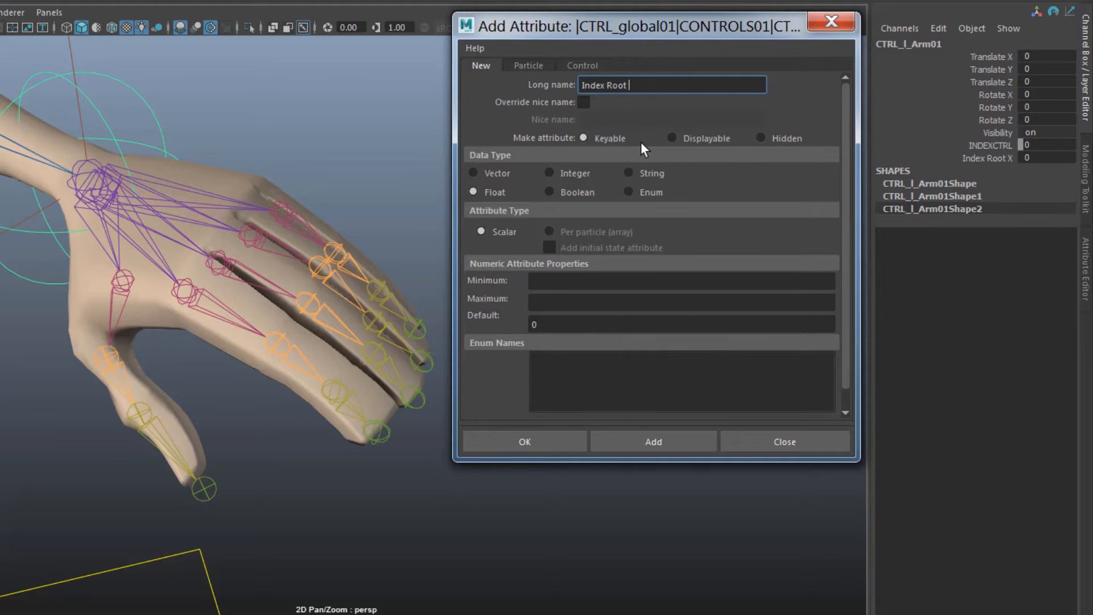
{"action": "key", "text": "Return"}
{"action": "key", "text": "BackSpace"}
{"action": "key", "text": "BackSpace"}
{"action": "type", "text": "Z"}
{"action": "left_click", "coordinate": [614, 436]}
Add the attributes Index Mid and Index End to CTRL_l_Arm01
{"action": "type", "text": "Index Root X"}
{"action": "type", "text": "Mid"}
{"action": "key", "text": "Return"}
{"action": "type", "text": "Index Root X"}
{"action": "key", "text": "BackSpace"}
{"action": "key", "text": "BackSpace"}
{"action": "key", "text": "BackSpace"}
{"action": "key", "text": "BackSpace"}
{"action": "key", "text": "BackSpace"}
{"action": "key", "text": "BackSpace"}
{"action": "type", "text": "E"}
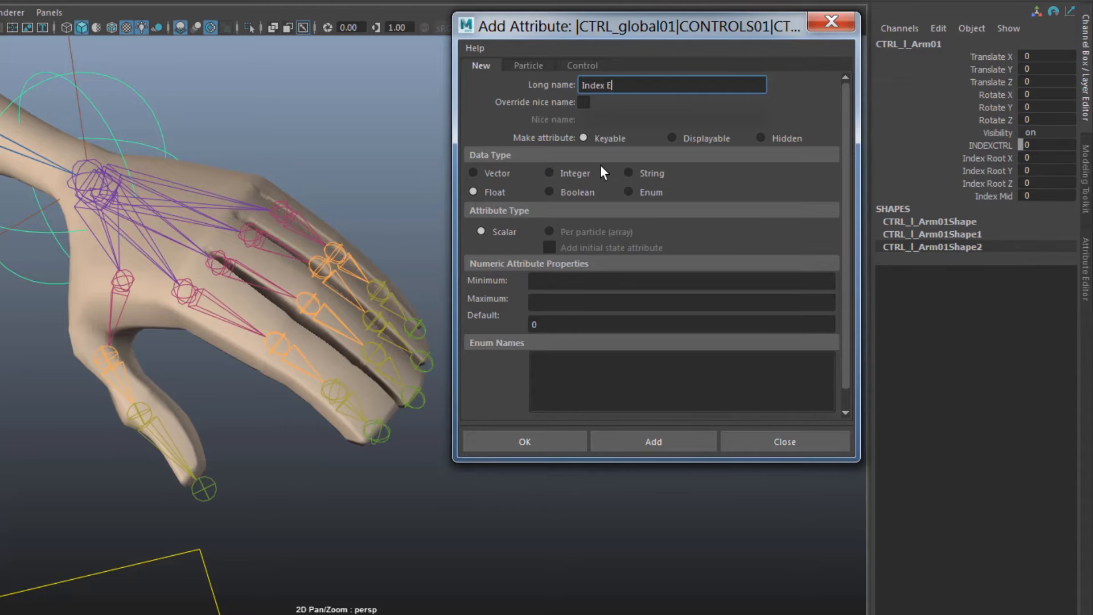
{"action": "type", "text": "nd"}
{"action": "left_click", "coordinate": [627, 433]}
Add the MIDCTRL attribute followed by Middle Root X, Middle Root Y and Middle Root Z to CTRL_l_Arm01
{"action": "type", "text": "M"}
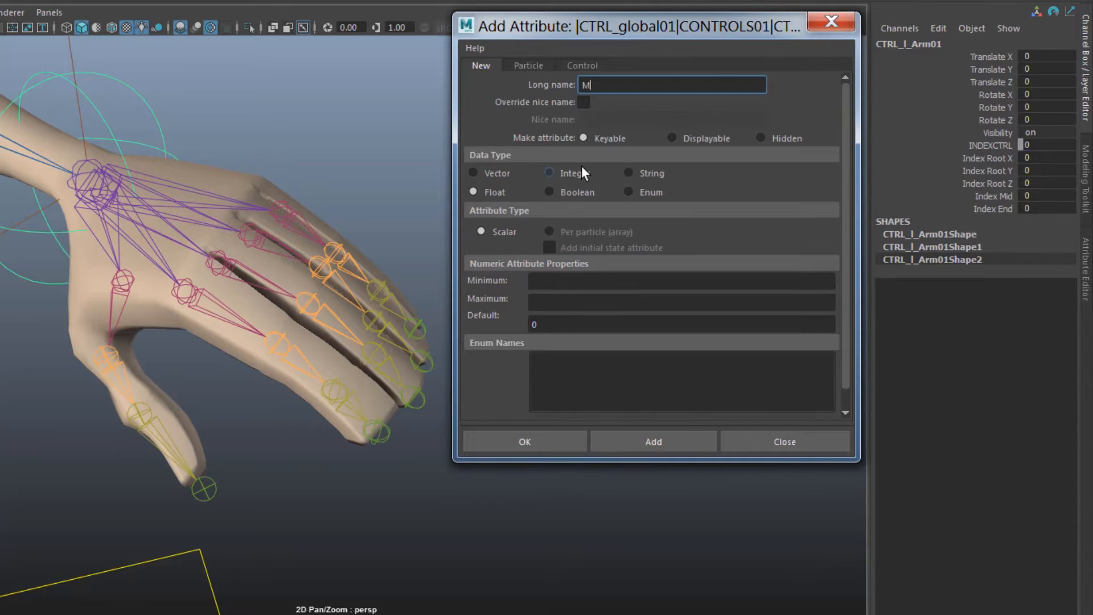
{"action": "type", "text": "IDCTRL"}
{"action": "left_click", "coordinate": [634, 437]}
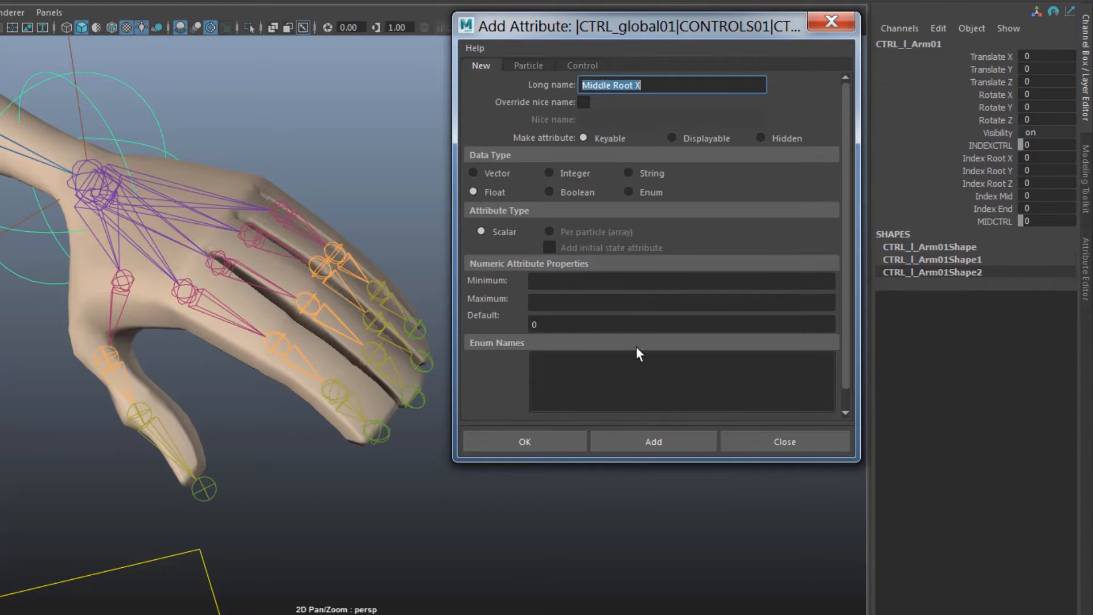
{"action": "left_click", "coordinate": [626, 437]}
{"action": "key", "text": "BackSpace"}
{"action": "left_click", "coordinate": [626, 437]}
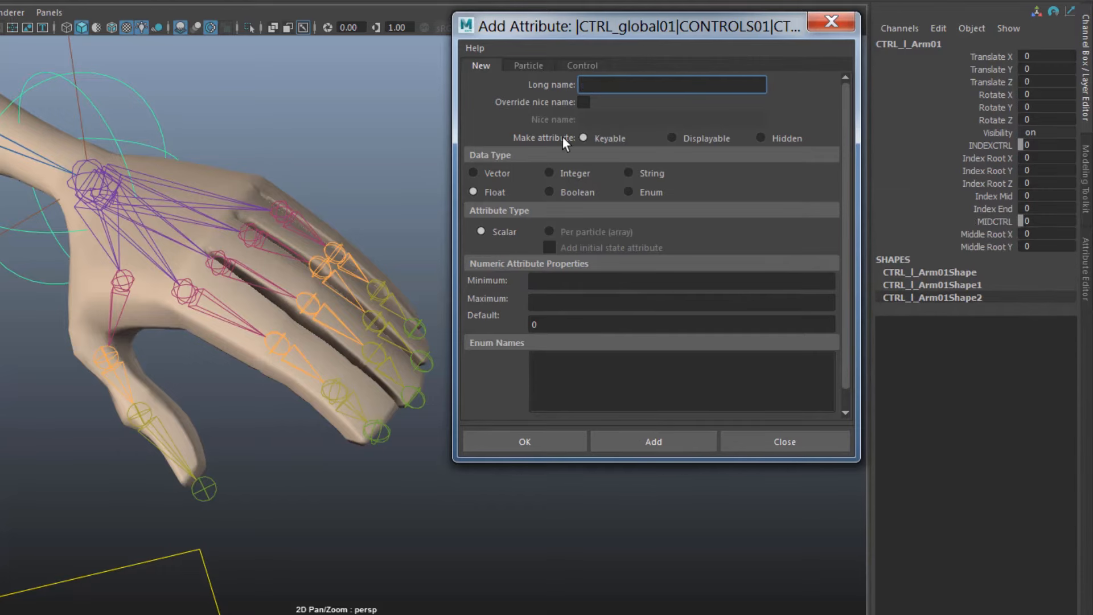
{"action": "type", "text": "Middle Root X"}
{"action": "key", "text": "BackSpace"}
{"action": "type", "text": "Z"}
{"action": "left_click", "coordinate": [632, 441]}
Add the attributes Middle Mid and Middle End to CTRL_l_Arm01
{"action": "type", "text": "Middle Root X"}
{"action": "key", "text": "BackSpace"}
{"action": "key", "text": "BackSpace"}
{"action": "key", "text": "BackSpace"}
{"action": "key", "text": "BackSpace"}
{"action": "key", "text": "BackSpace"}
{"action": "key", "text": "BackSpace"}
{"action": "type", "text": "Mid"}
{"action": "left_click", "coordinate": [611, 435]}
{"action": "type", "text": "Middle Root X"}
{"action": "key", "text": "BackSpace"}
{"action": "type", "text": "End"}
{"action": "left_click", "coordinate": [610, 431]}
Add the RINGCTRL attribute followed by Ring Root X, Ring Root Y and Ring Root Z to CTRL_l_Arm01
{"action": "type", "text": "R"}
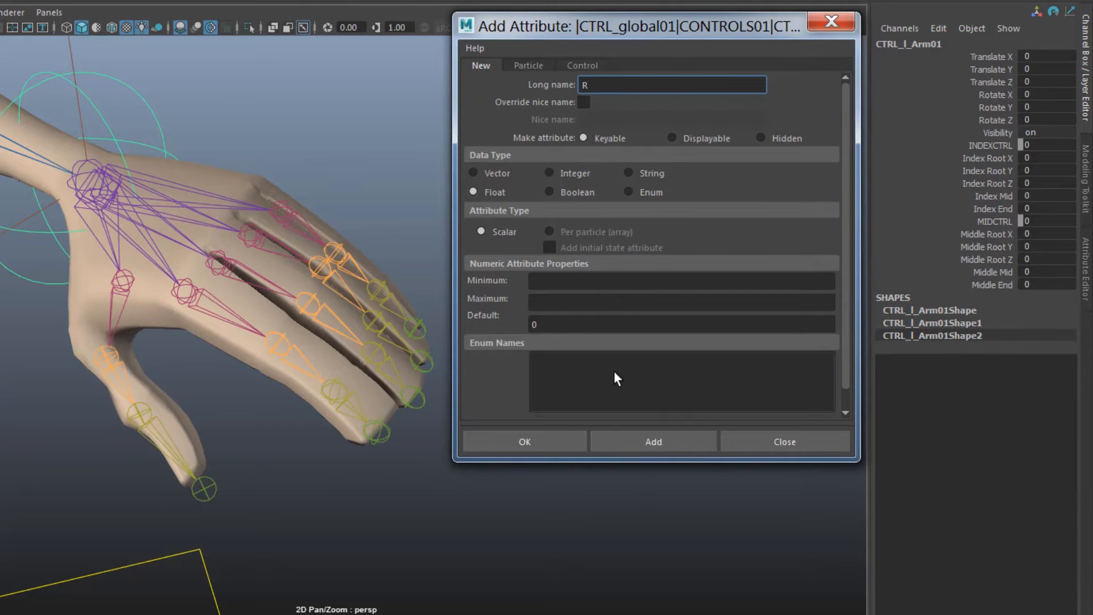
{"action": "left_click", "coordinate": [649, 441]}
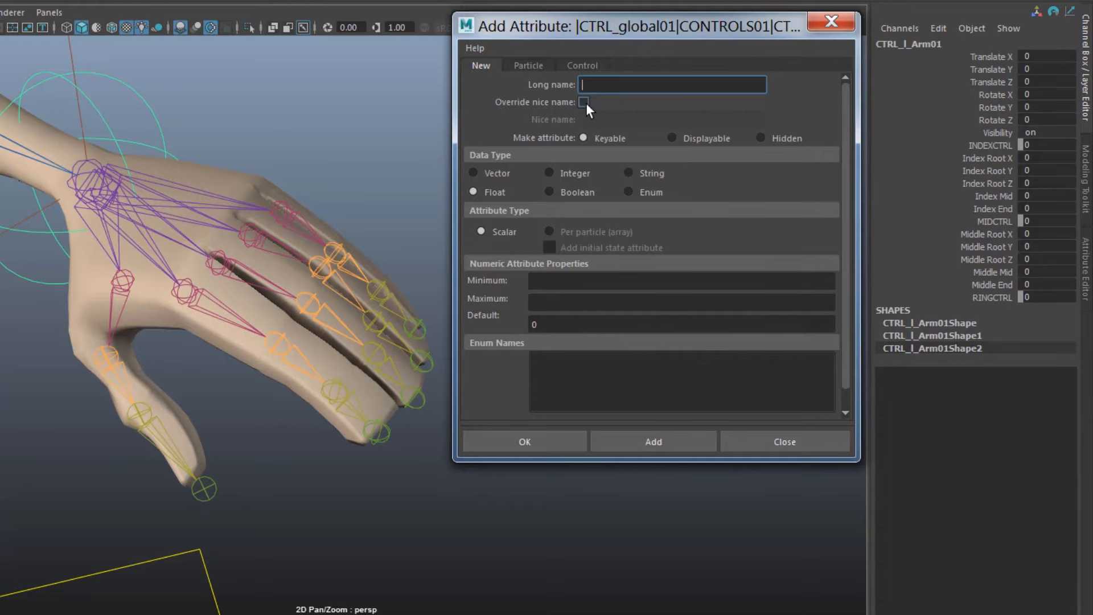
{"action": "type", "text": "Ring Root X"}
{"action": "left_click", "coordinate": [619, 437]}
{"action": "key", "text": "BackSpace"}
{"action": "type", "text": "Y"}
{"action": "left_click", "coordinate": [617, 431]}
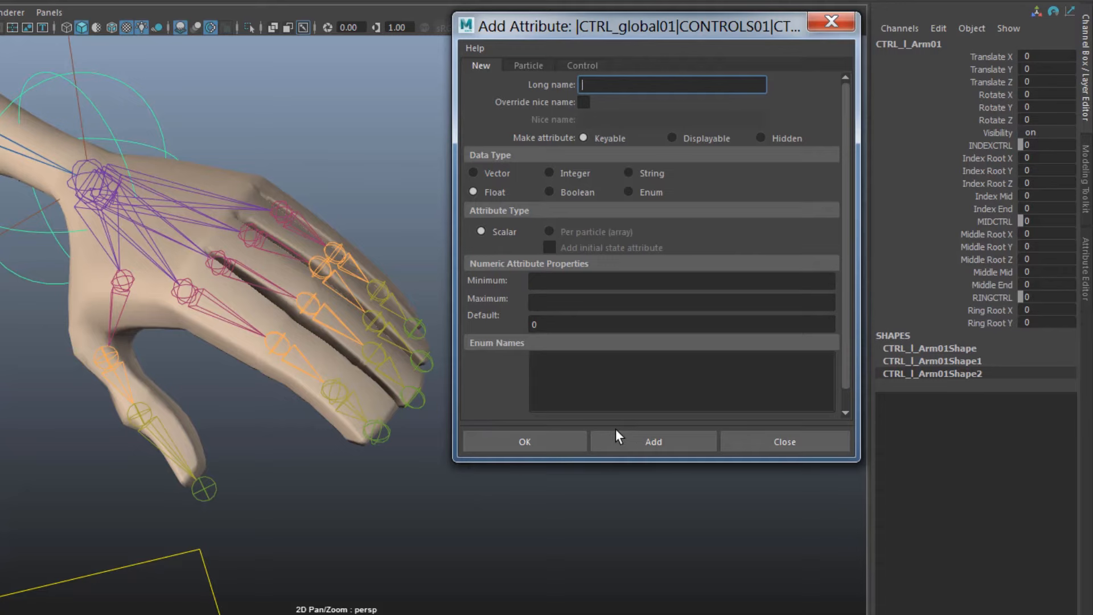
{"action": "type", "text": "Ring Root Z"}
{"action": "left_click", "coordinate": [634, 436]}
Add the attributes Ring Mid and Ring End to CTRL_l_Arm01
{"action": "key", "text": "BackSpace"}
{"action": "type", "text": "X"}
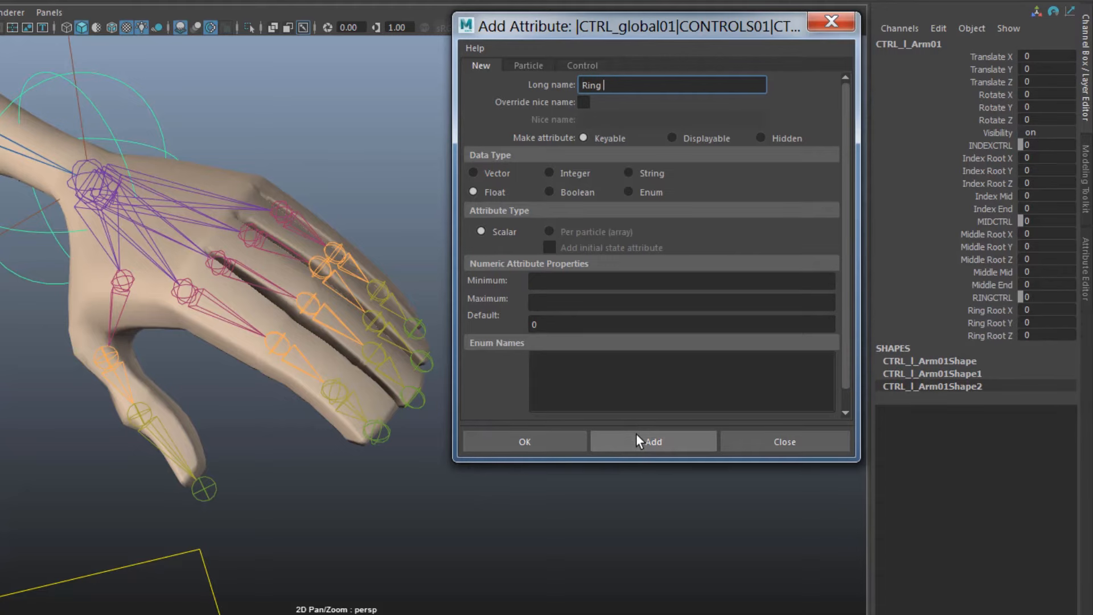
{"action": "left_click", "coordinate": [639, 437]}
{"action": "type", "text": "Ring Root "}
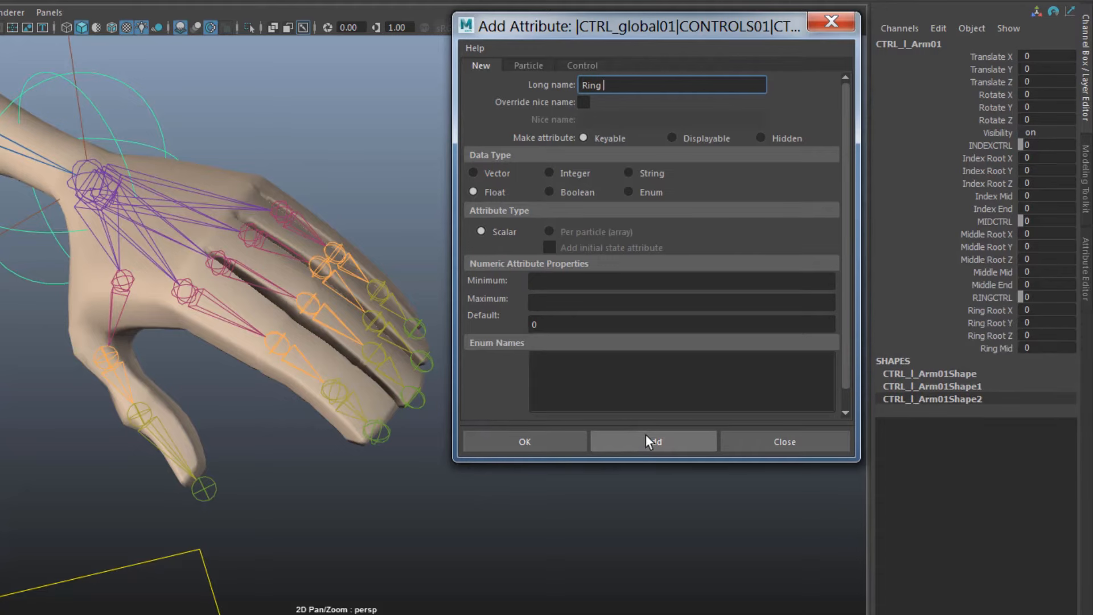
{"action": "type", "text": "End"}
{"action": "left_click", "coordinate": [635, 439]}
Add the PINKIECTRL attribute followed by Pinkie Root X, Pinkie Root Y and Pinkie Root Z to CTRL_l_Arm01
{"action": "type", "text": "PINKIE CTRL"}
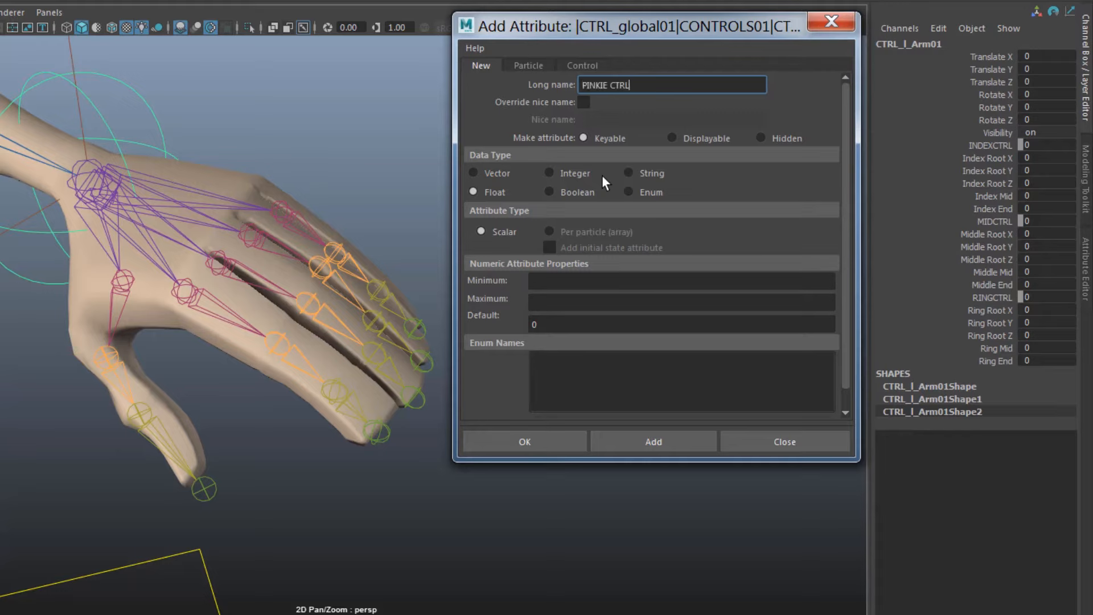
{"action": "left_click", "coordinate": [647, 442]}
{"action": "type", "text": "Pinkie Root X"}
{"action": "left_click", "coordinate": [623, 439]}
{"action": "key", "text": "BackSpace"}
{"action": "type", "text": "Y"}
{"action": "left_click", "coordinate": [613, 444]}
{"action": "type", "text": "Pinkie Root X"}
{"action": "key", "text": "BackSpace"}
{"action": "type", "text": "Z"}
{"action": "left_click", "coordinate": [637, 444]}
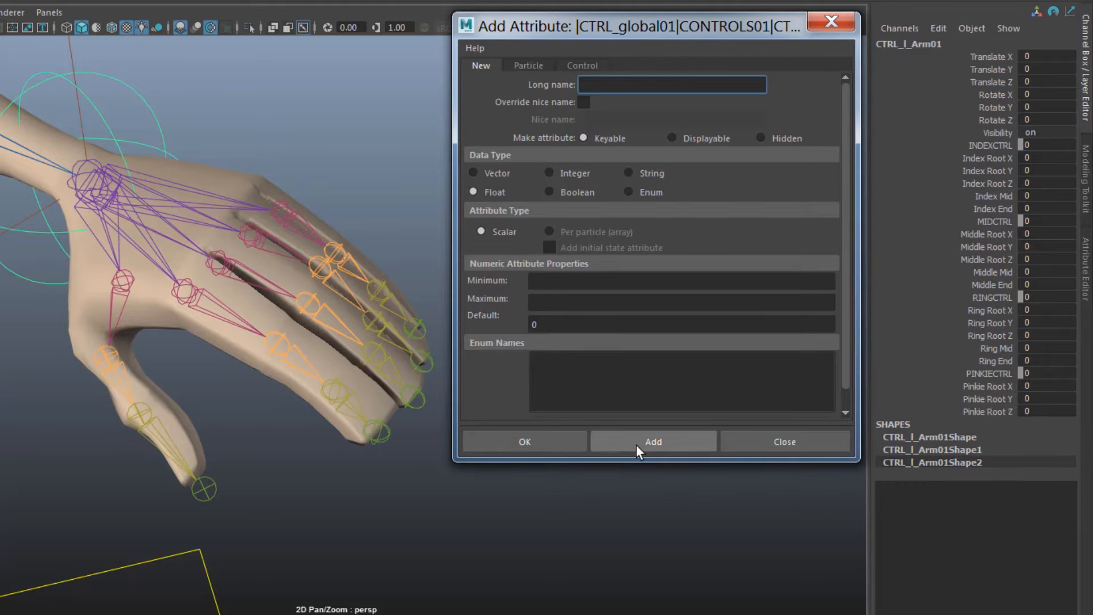
Add the attributes Pinkie Mid and Pinkie End to CTRL_l_Arm01
{"action": "type", "text": "Pinkie Root X"}
{"action": "left_click", "coordinate": [637, 444]}
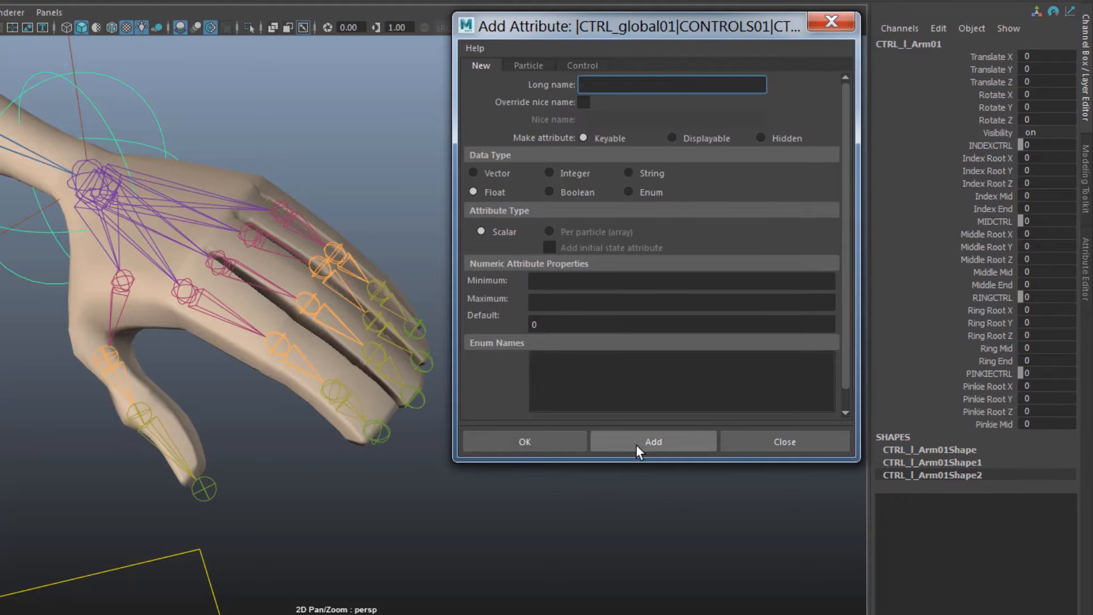
{"action": "type", "text": "Pinkie Root X"}
{"action": "key", "text": "BackSpace"}
{"action": "key", "text": "BackSpace"}
{"action": "key", "text": "BackSpace"}
{"action": "left_click", "coordinate": [636, 444]}
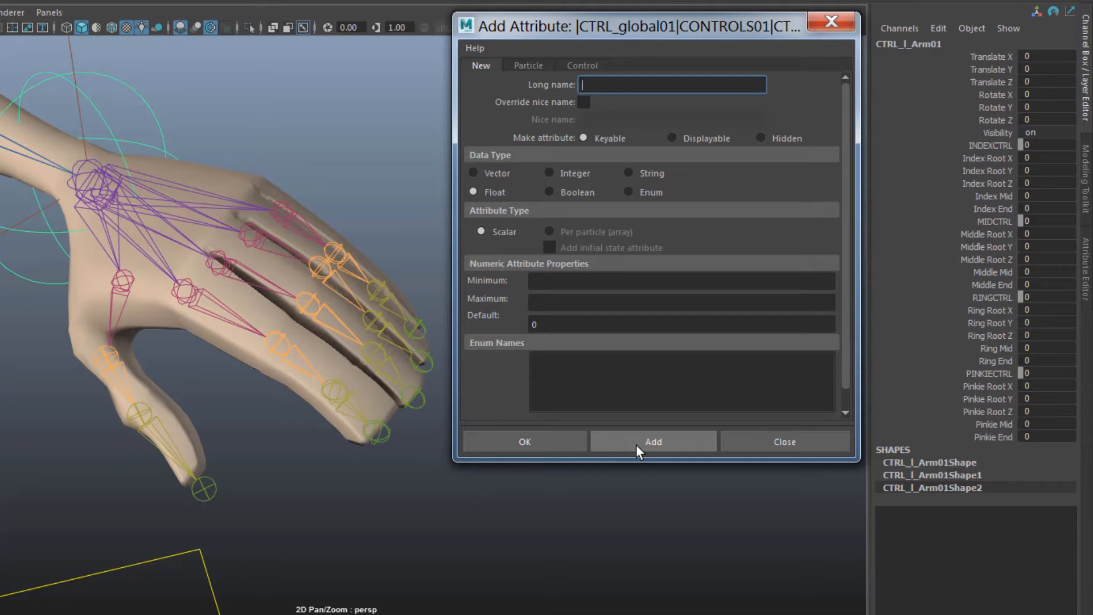
Add the THUMBCTRL attribute and the Thumb Root X attribute to CTRL_l_Arm01
{"action": "left_click", "coordinate": [672, 138]}
{"action": "left_click", "coordinate": [677, 442]}
{"action": "type", "text": "Thumb Root X"}
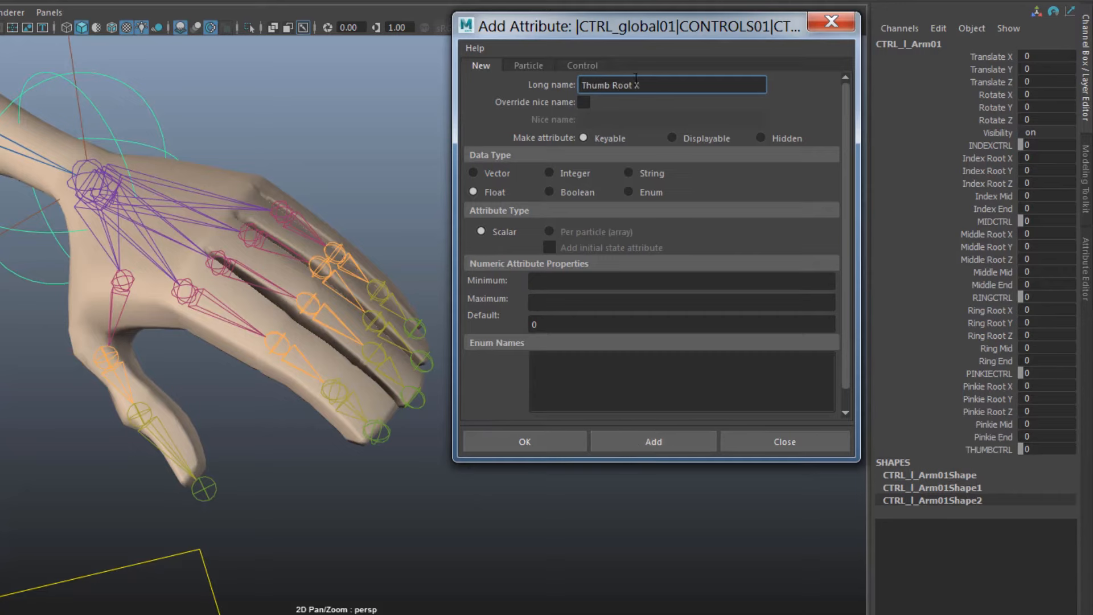
{"action": "key", "text": "ctrl+a"}
{"action": "key", "text": "ctrl+c"}
{"action": "left_click", "coordinate": [628, 442]}
Add the attributes Thumb Root Y, Thumb Root Z and Thumb Mid to CTRL_l_Arm01
{"action": "key", "text": "ctrl+v"}
{"action": "type", "text": "Y"}
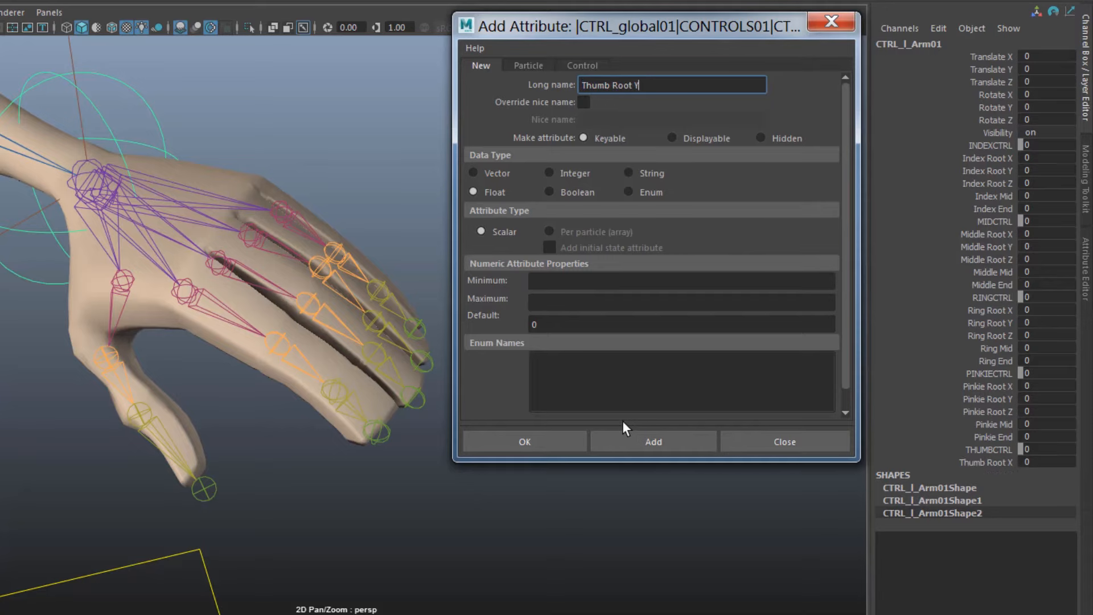
{"action": "left_click", "coordinate": [620, 435]}
{"action": "key", "text": "ctrl+v"}
{"action": "type", "text": "Z"}
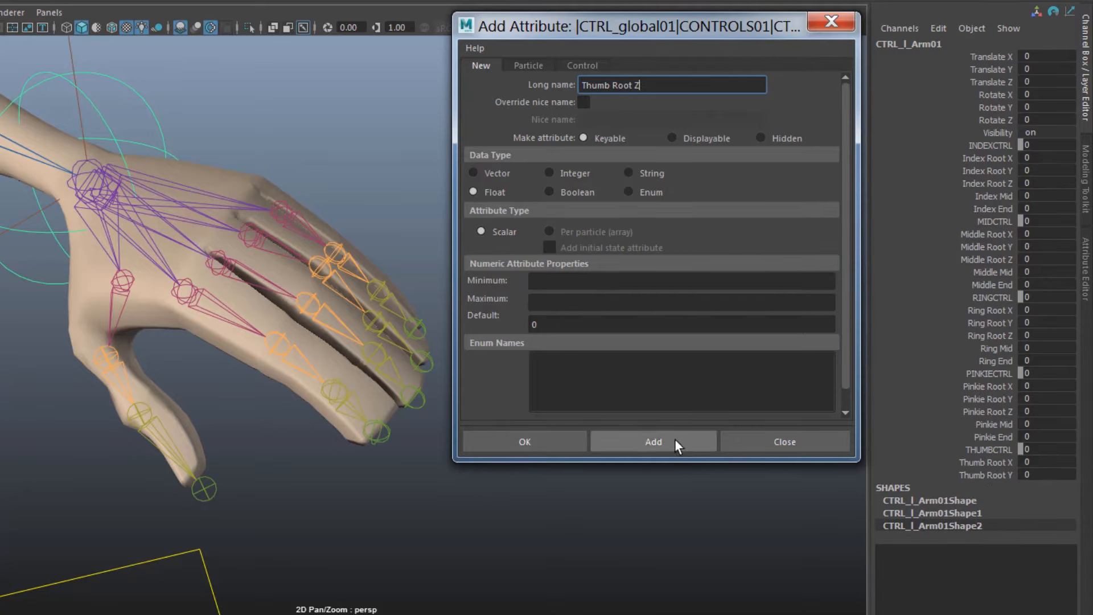
{"action": "left_click", "coordinate": [675, 439]}
{"action": "type", "text": "Thumb Root X"}
{"action": "left_click", "coordinate": [674, 435]}
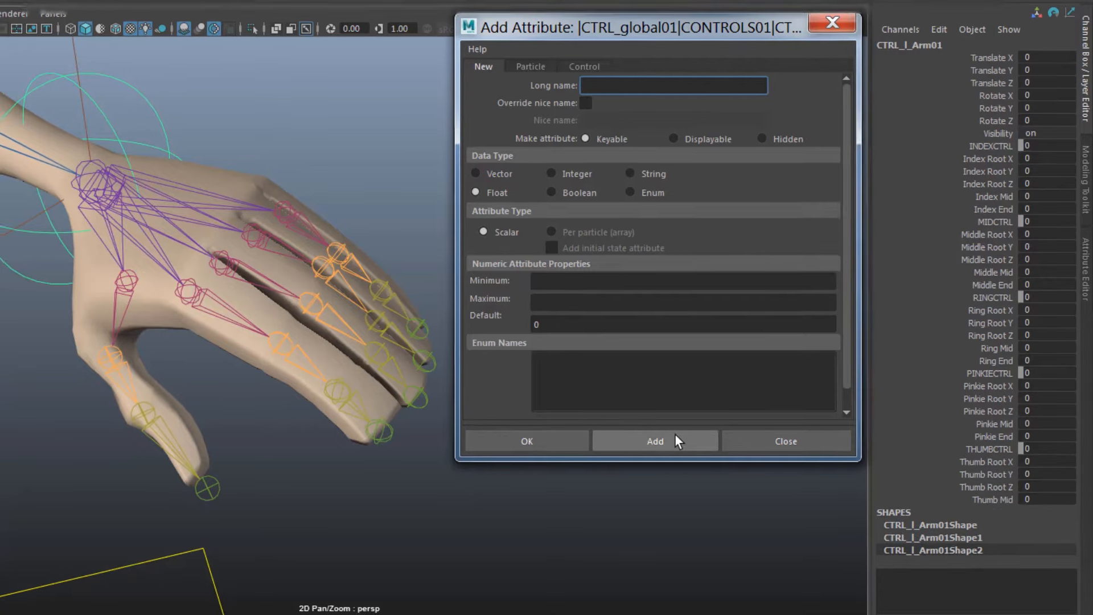
Add the attribute Thumb End to CTRL_l_Arm01, close the attribute dialog and review the finger attributes
{"action": "key", "text": "ctrl+v"}
{"action": "key", "text": "BackSpace"}
{"action": "key", "text": "BackSpace"}
{"action": "key", "text": "BackSpace"}
{"action": "key", "text": "BackSpace"}
{"action": "key", "text": "BackSpace"}
{"action": "type", "text": "End"}
{"action": "left_click", "coordinate": [673, 436]}
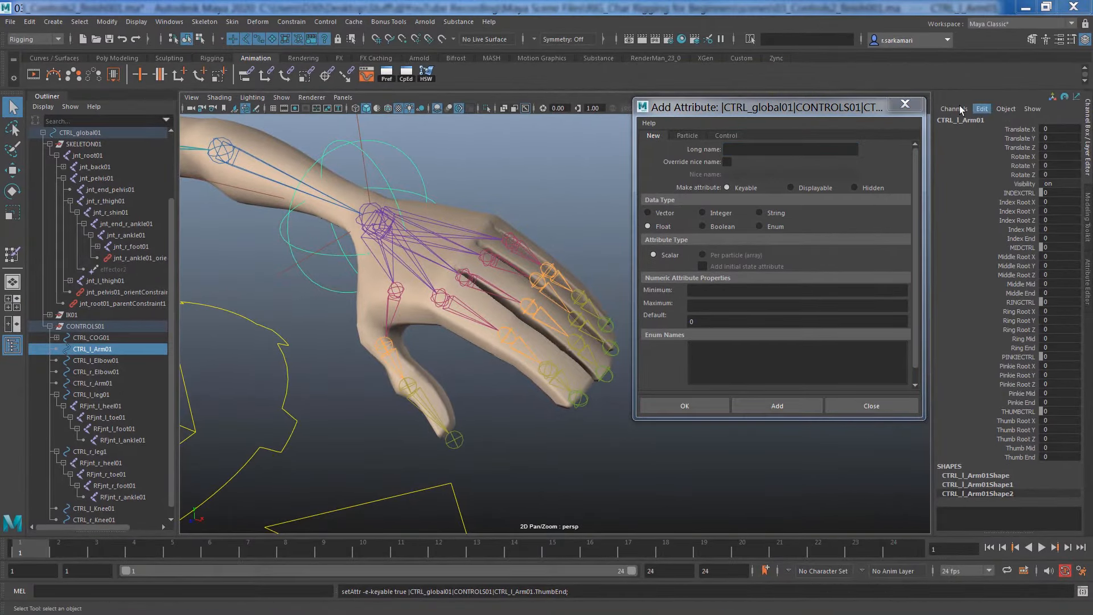
{"action": "left_click", "coordinate": [910, 104]}
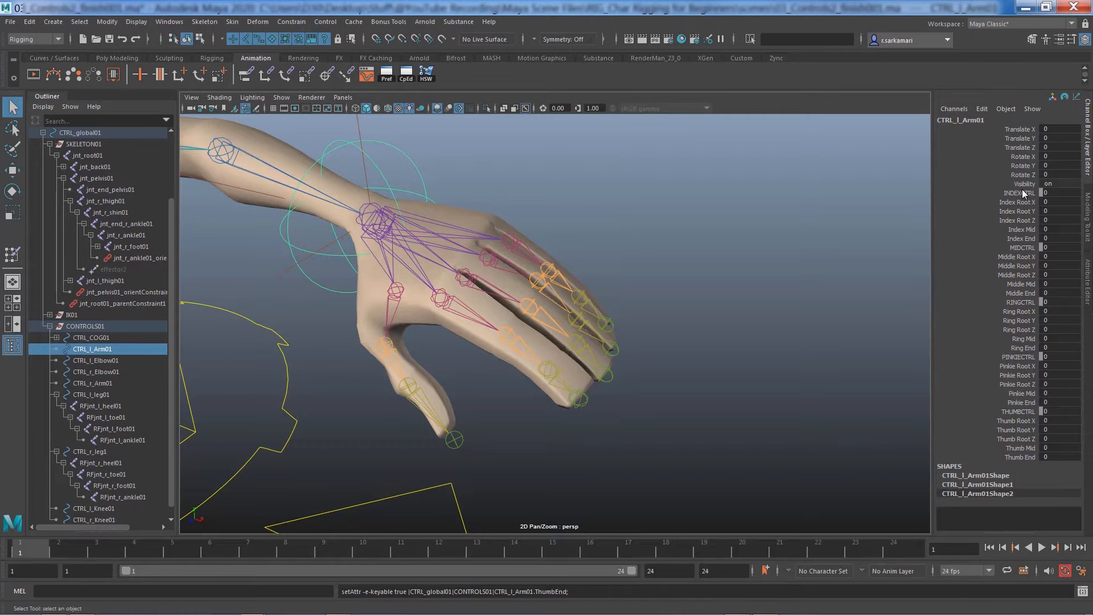
{"action": "left_click_drag", "start_coordinate": [1022, 192], "coordinate": [1019, 460]}
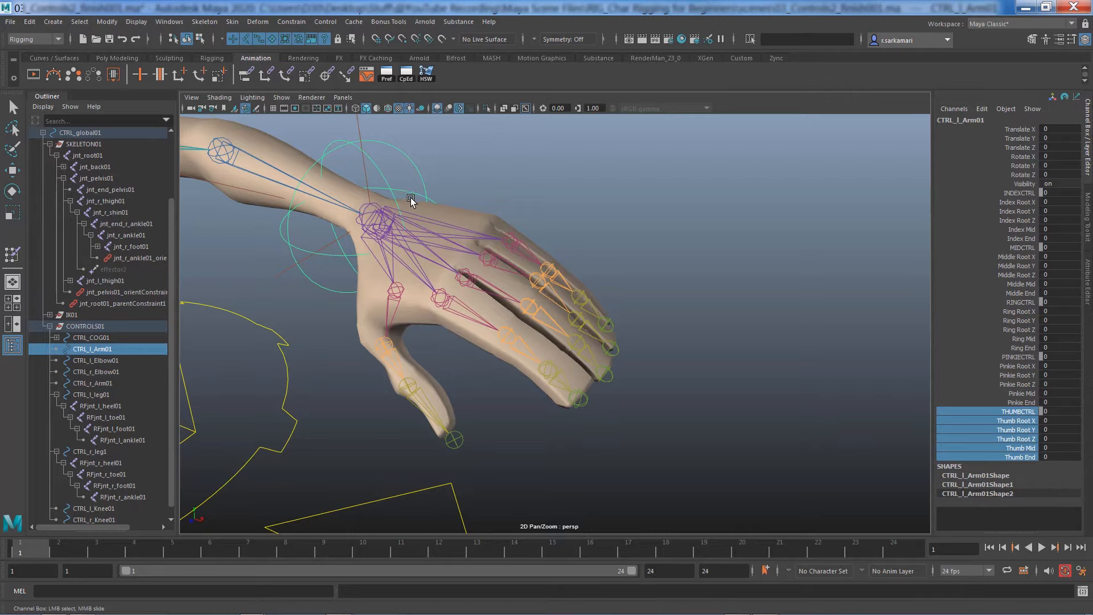
Open the Connection Editor with CTRL_l_Arm01 as the source and hide its non-keyable attributes
{"action": "left_click", "coordinate": [169, 22]}
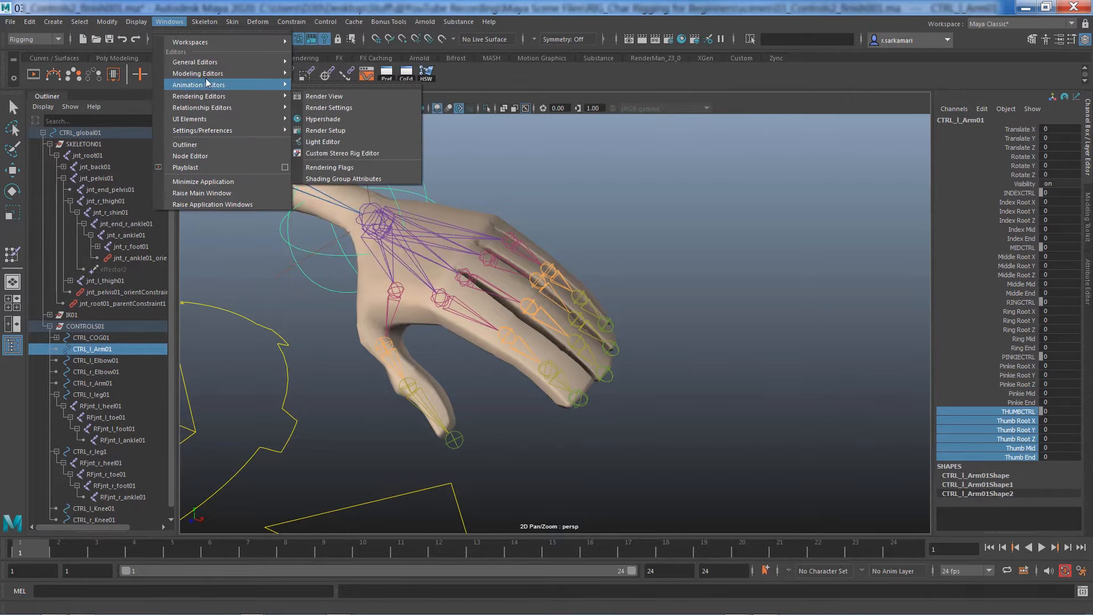
{"action": "mouse_move", "coordinate": [208, 67]}
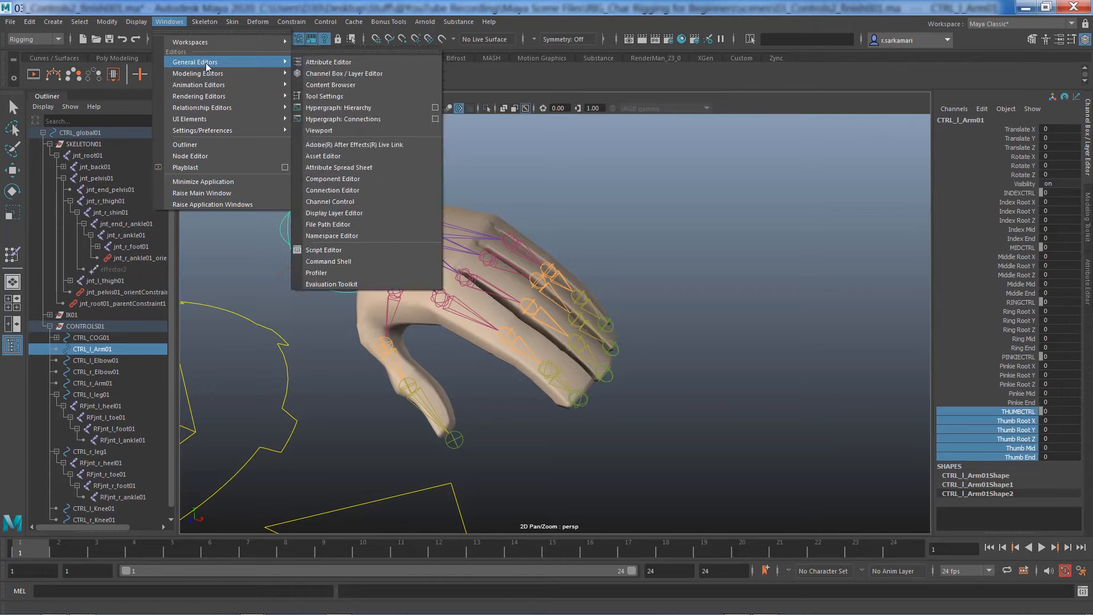
{"action": "left_click", "coordinate": [337, 189]}
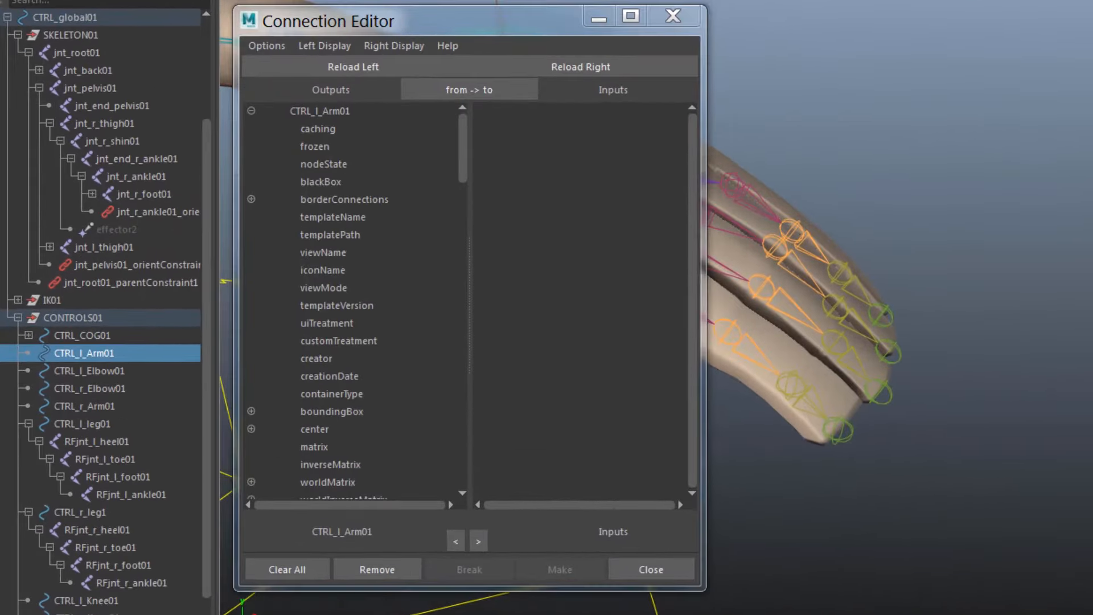
{"action": "left_click", "coordinate": [263, 46]}
{"action": "mouse_move", "coordinate": [313, 47]}
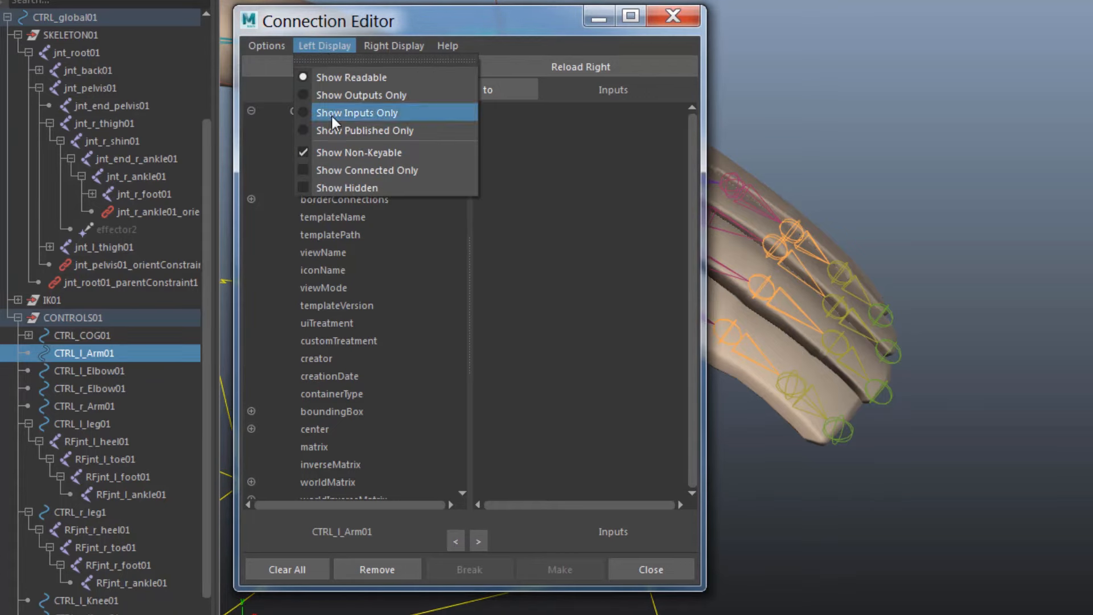
{"action": "left_click", "coordinate": [336, 155]}
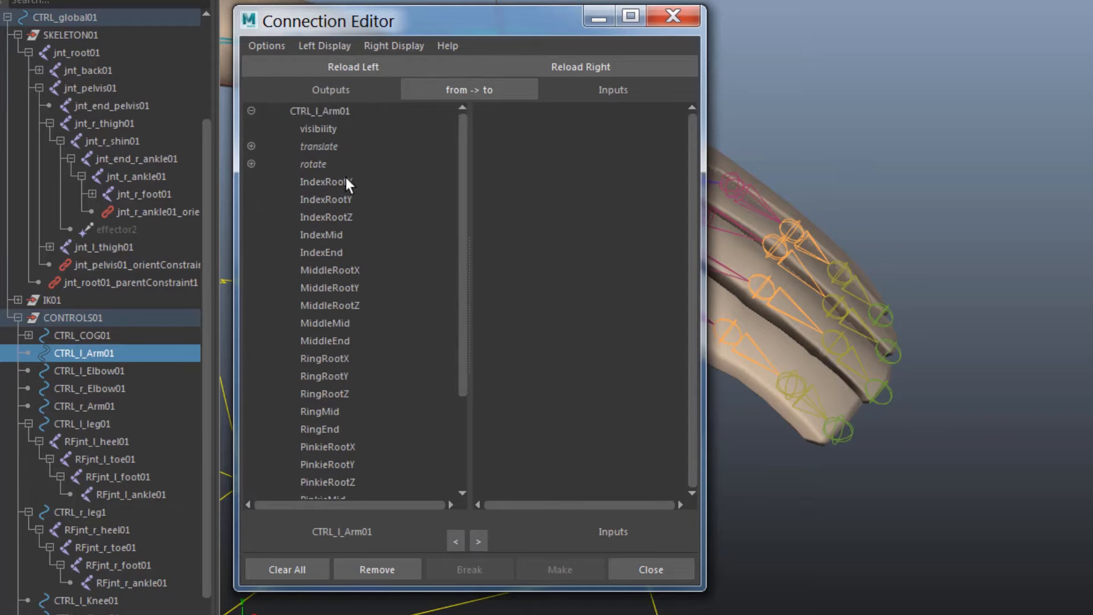
{"action": "left_click_drag", "start_coordinate": [464, 277], "coordinate": [464, 378]}
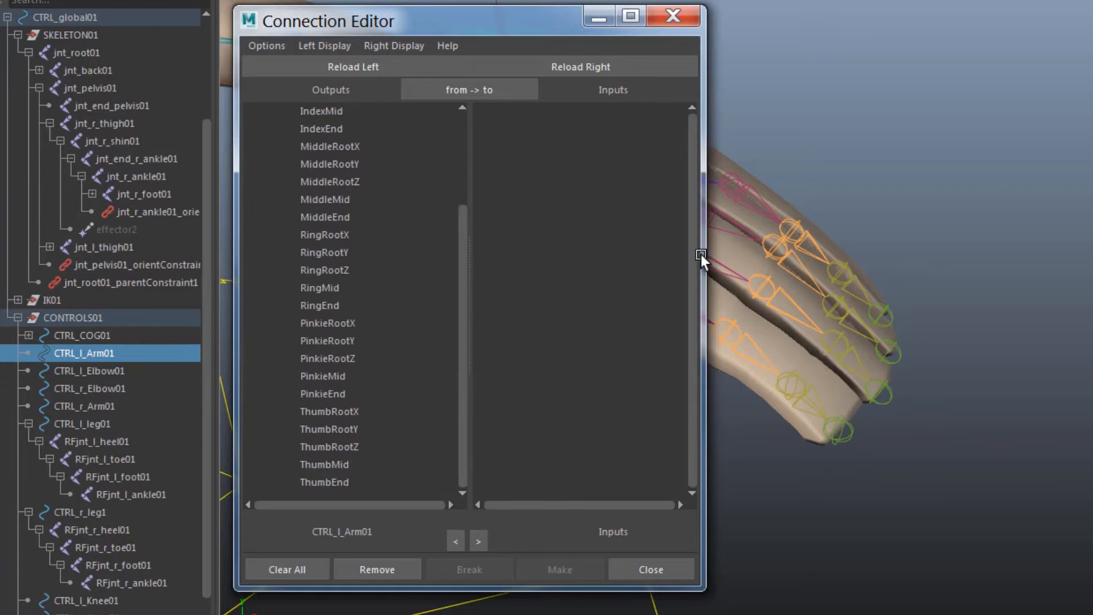
Load jnt_l_index_a01, jnt_l_index_b01 and jnt_l_index_c01 as the connection targets and hide their non-keyable attributes
{"action": "left_click_drag", "start_coordinate": [522, 25], "coordinate": [382, 18]}
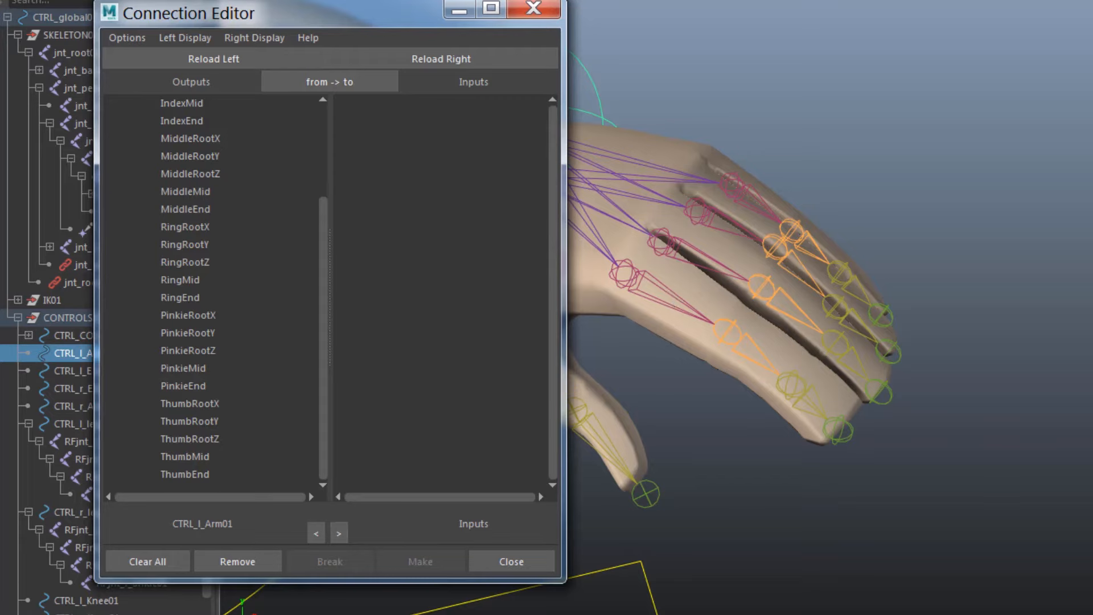
{"action": "left_click", "coordinate": [652, 288]}
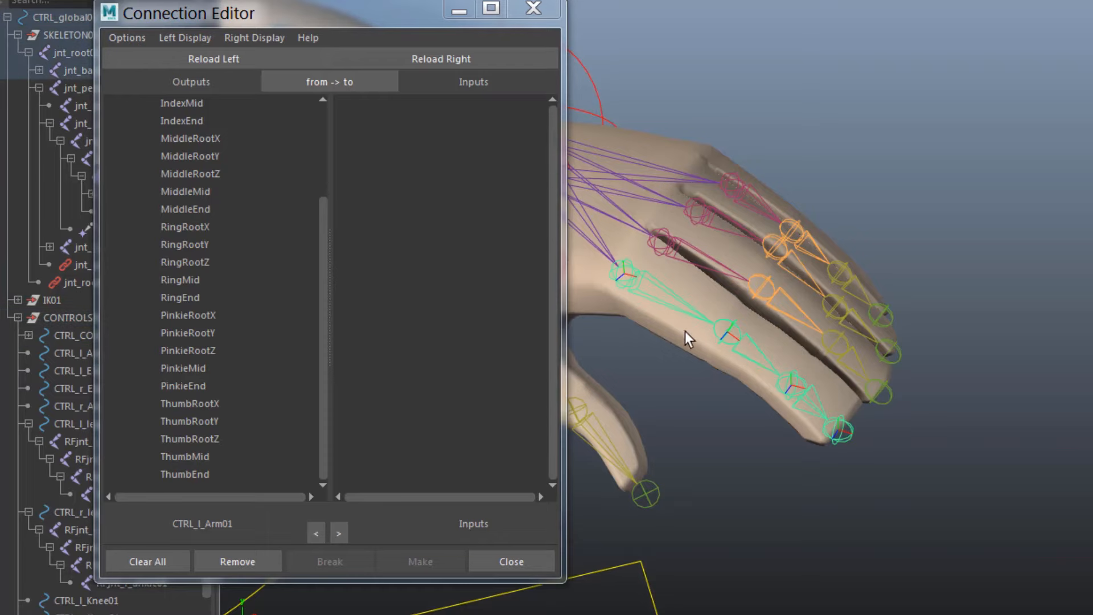
{"action": "left_click", "coordinate": [764, 349], "text": "shift"}
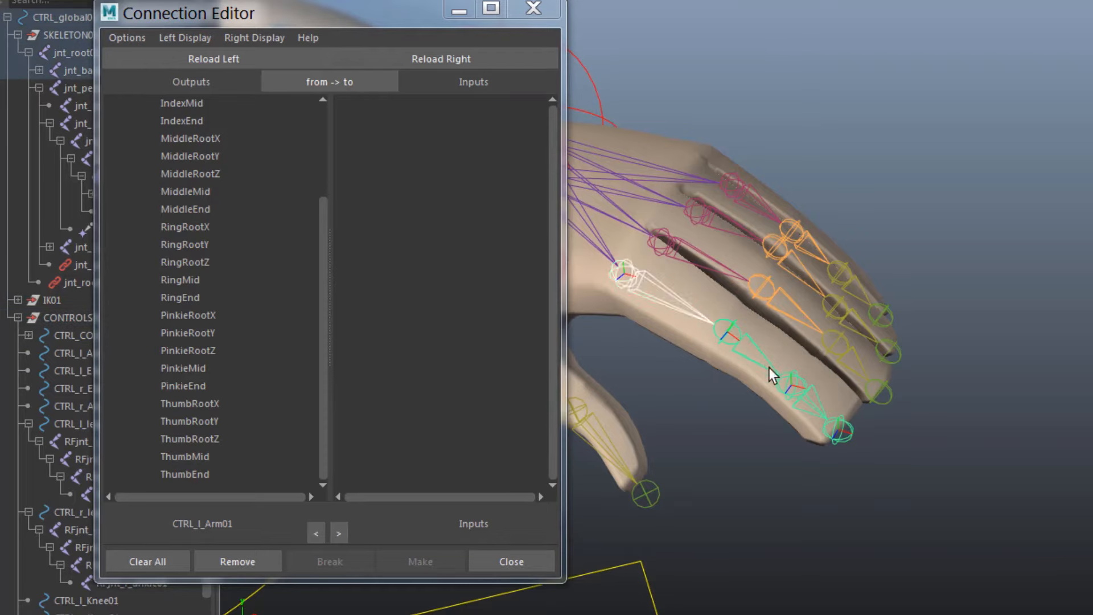
{"action": "left_click", "coordinate": [815, 406], "text": "shift"}
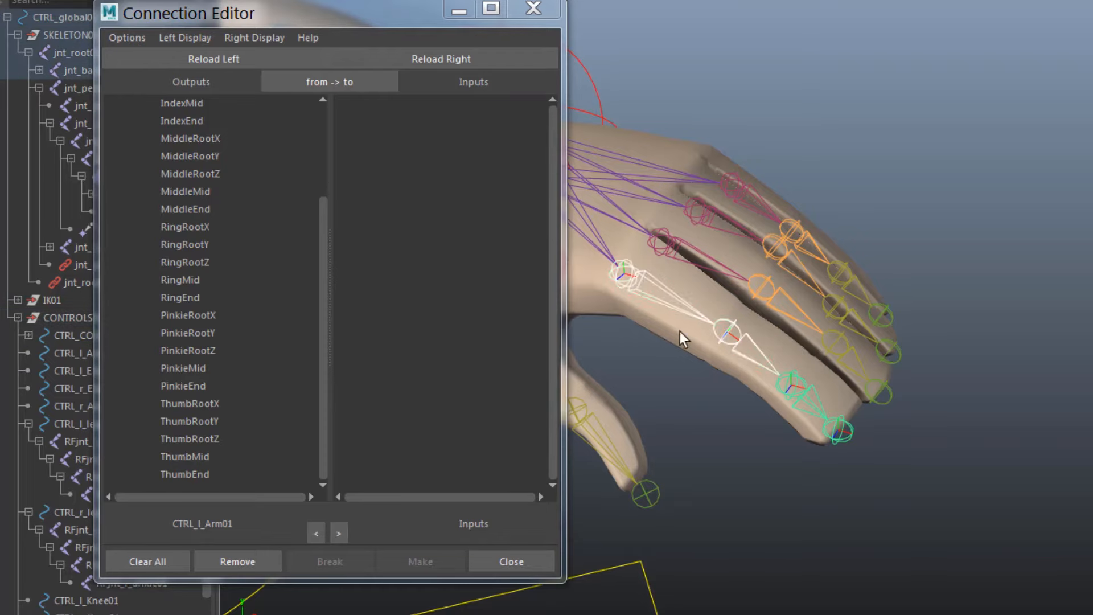
{"action": "left_click", "coordinate": [470, 58]}
{"action": "left_click", "coordinate": [271, 39]}
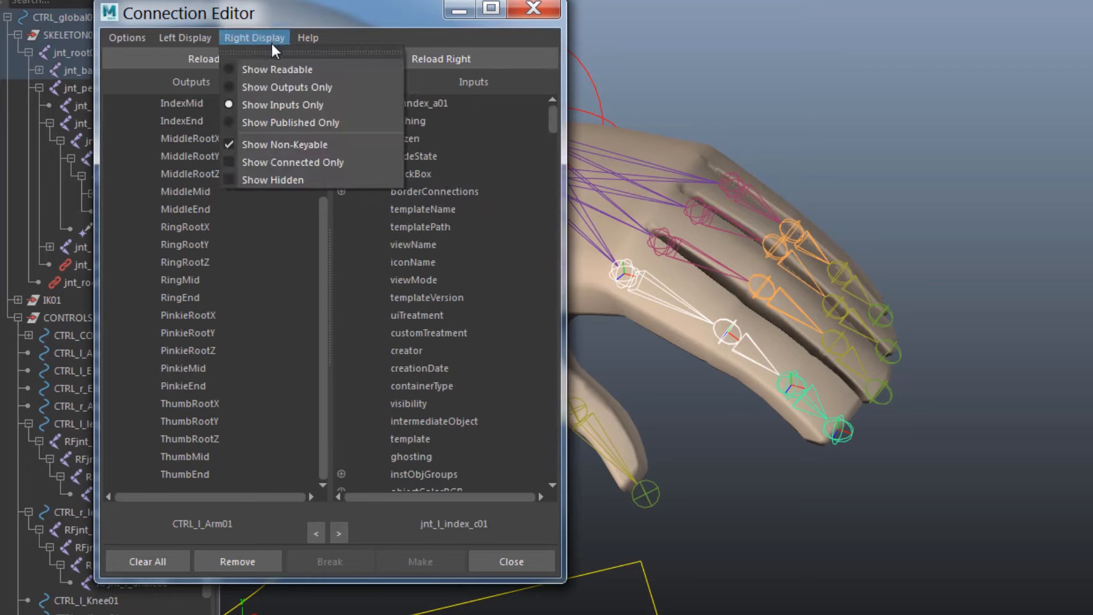
{"action": "left_click", "coordinate": [272, 145]}
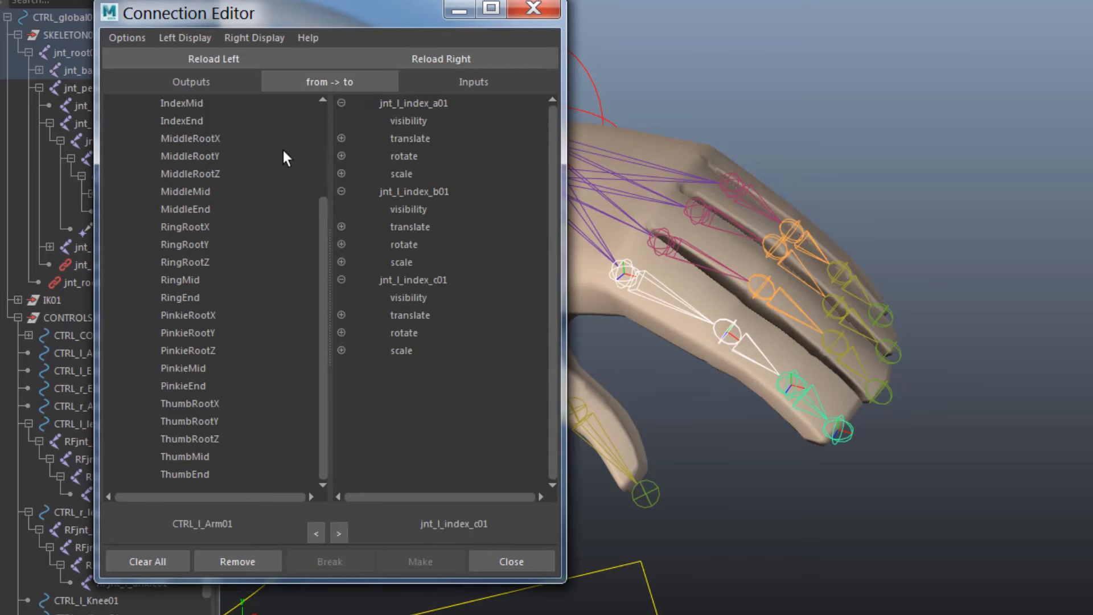
Connect IndexRootX, IndexRootY and IndexRootZ to rotateX, rotateY and rotateZ of jnt_l_index_a01
{"action": "left_click", "coordinate": [341, 156]}
{"action": "left_click", "coordinate": [341, 297]}
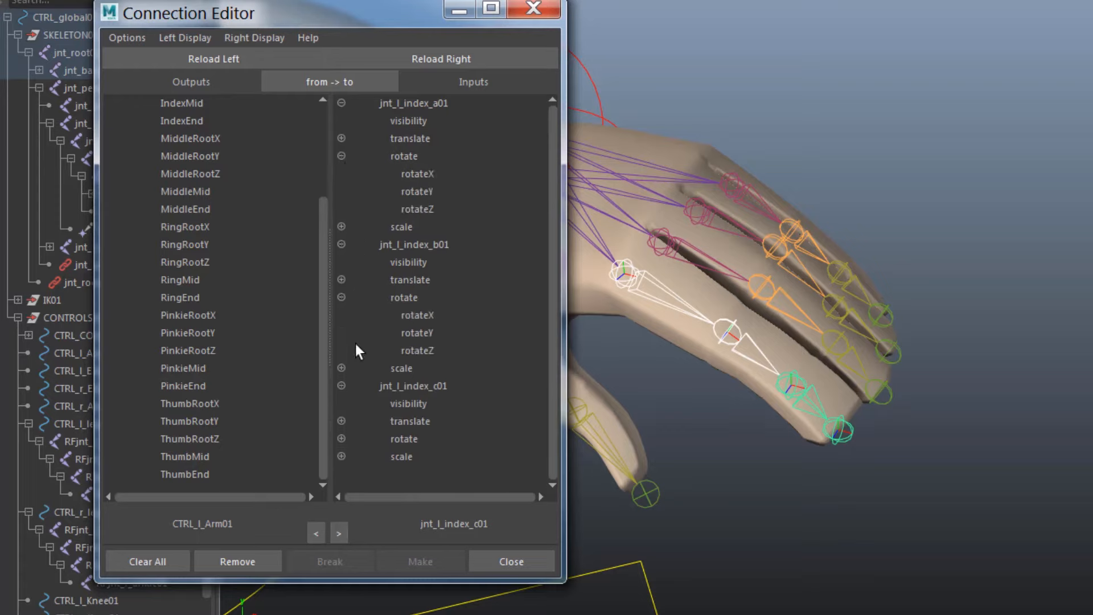
{"action": "left_click", "coordinate": [341, 438]}
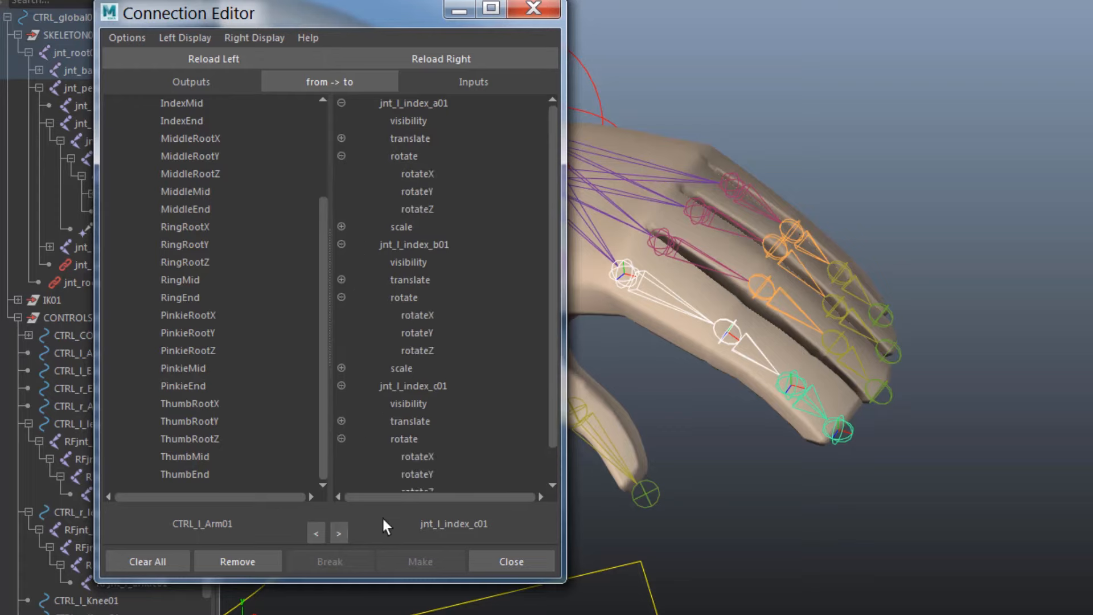
{"action": "left_click_drag", "start_coordinate": [323, 248], "coordinate": [325, 124]}
{"action": "left_click", "coordinate": [187, 174]}
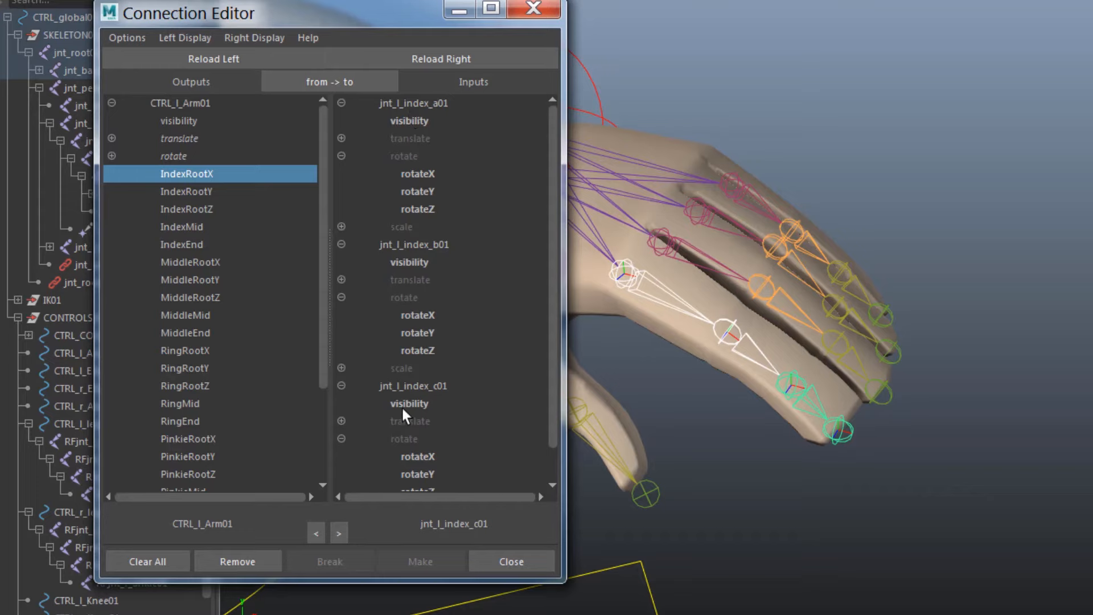
{"action": "left_click_drag", "start_coordinate": [551, 241], "coordinate": [542, 183]}
{"action": "left_click", "coordinate": [416, 175]}
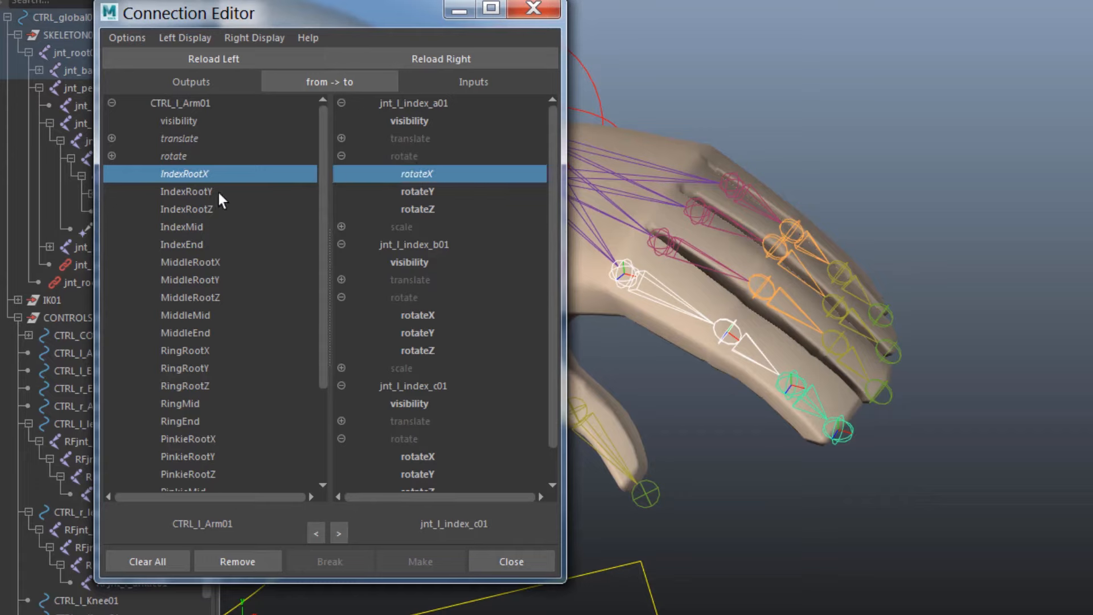
{"action": "left_click", "coordinate": [189, 192]}
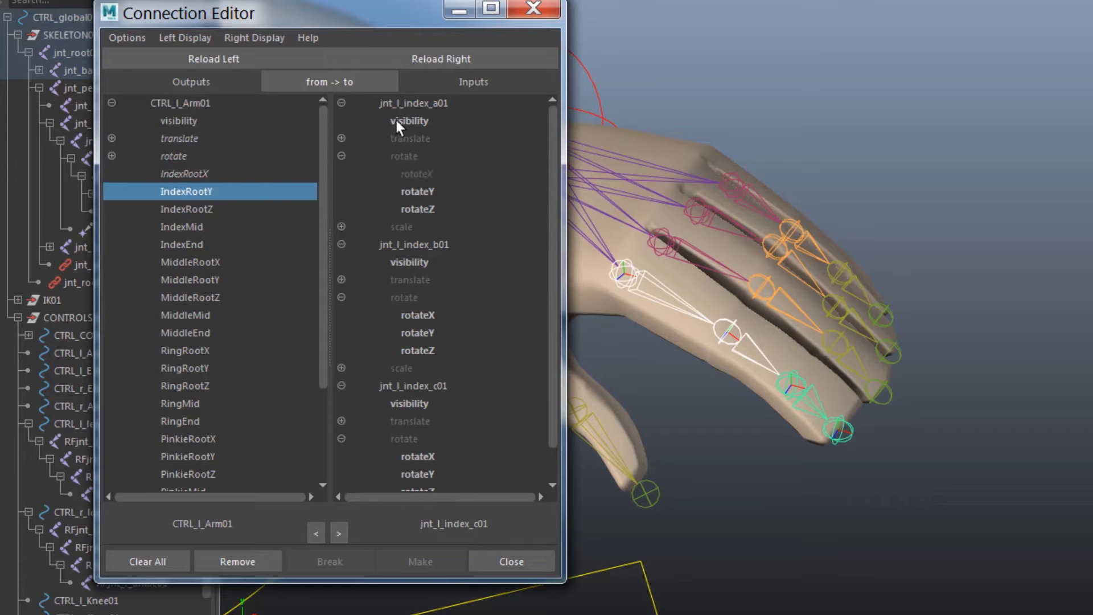
{"action": "left_click", "coordinate": [420, 193]}
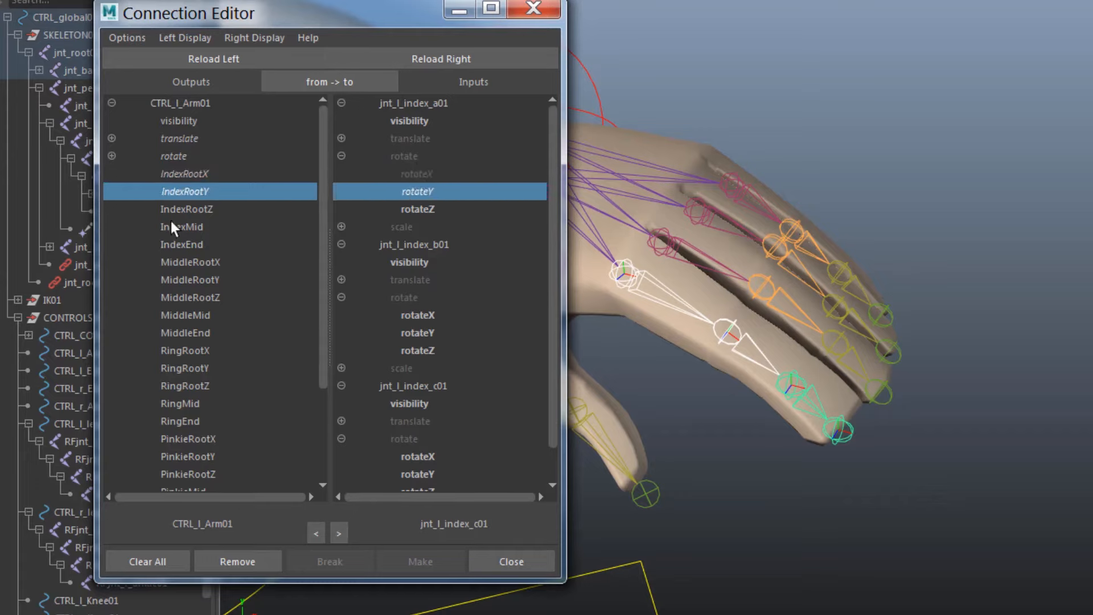
{"action": "left_click", "coordinate": [200, 210]}
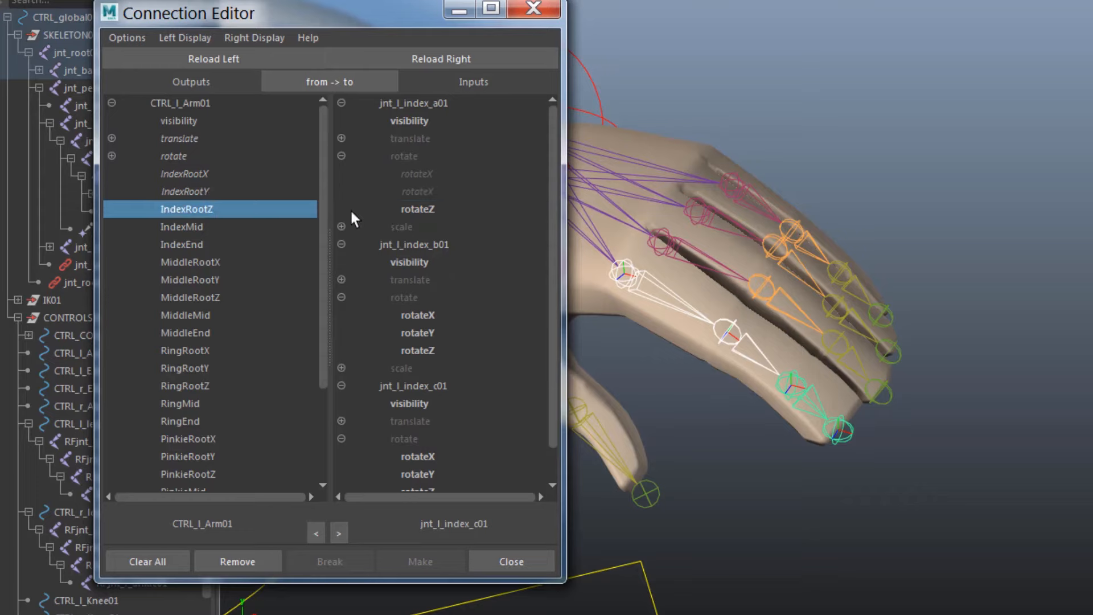
{"action": "left_click", "coordinate": [415, 210]}
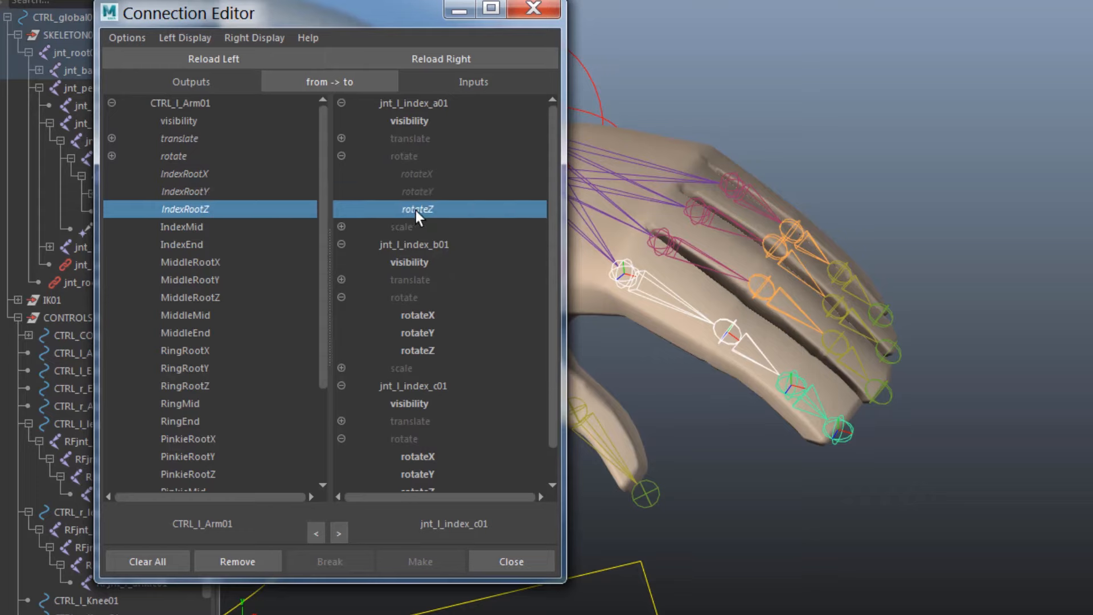
Connect IndexMid to rotateZ of jnt_l_index_b01 and IndexEnd to rotateZ of jnt_l_index_c01
{"action": "left_click", "coordinate": [180, 229]}
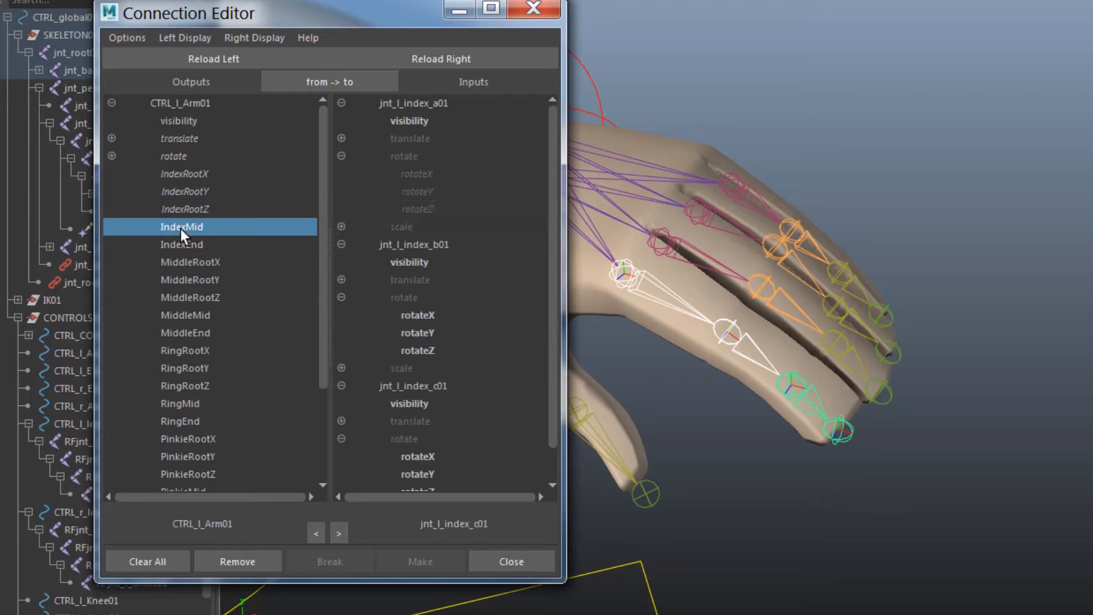
{"action": "left_click", "coordinate": [421, 354]}
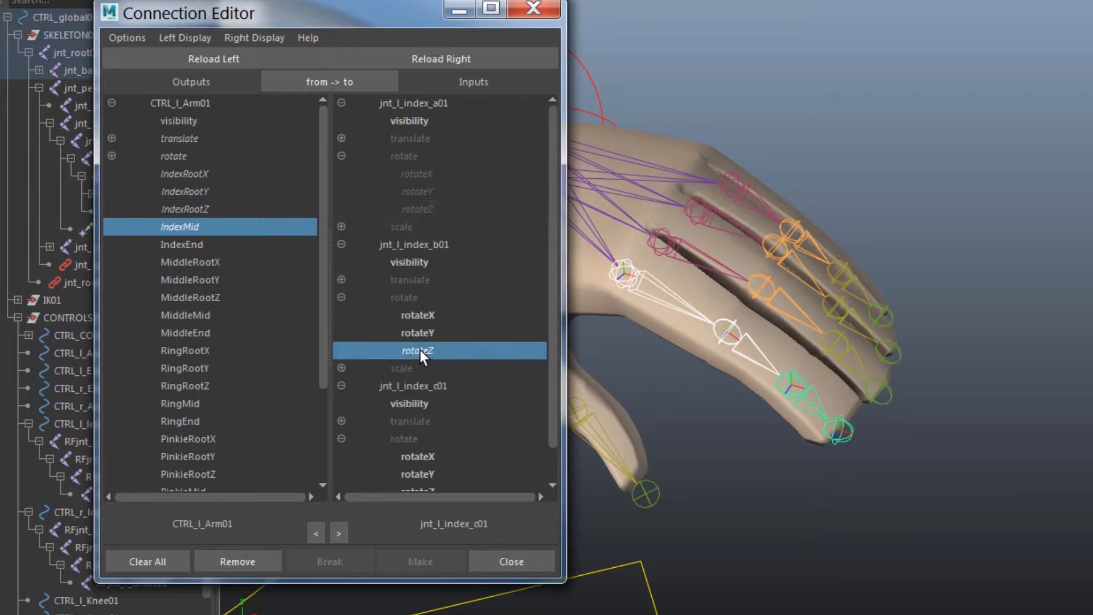
{"action": "left_click", "coordinate": [188, 244]}
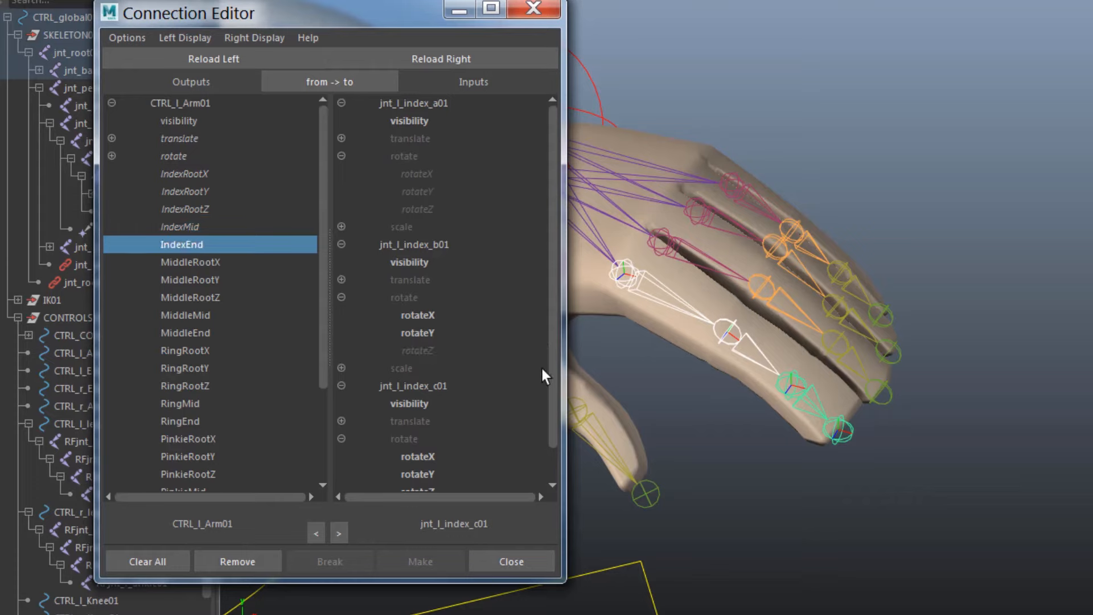
{"action": "scroll", "coordinate": [548, 378], "scroll_direction": "down", "scroll_amount": 2}
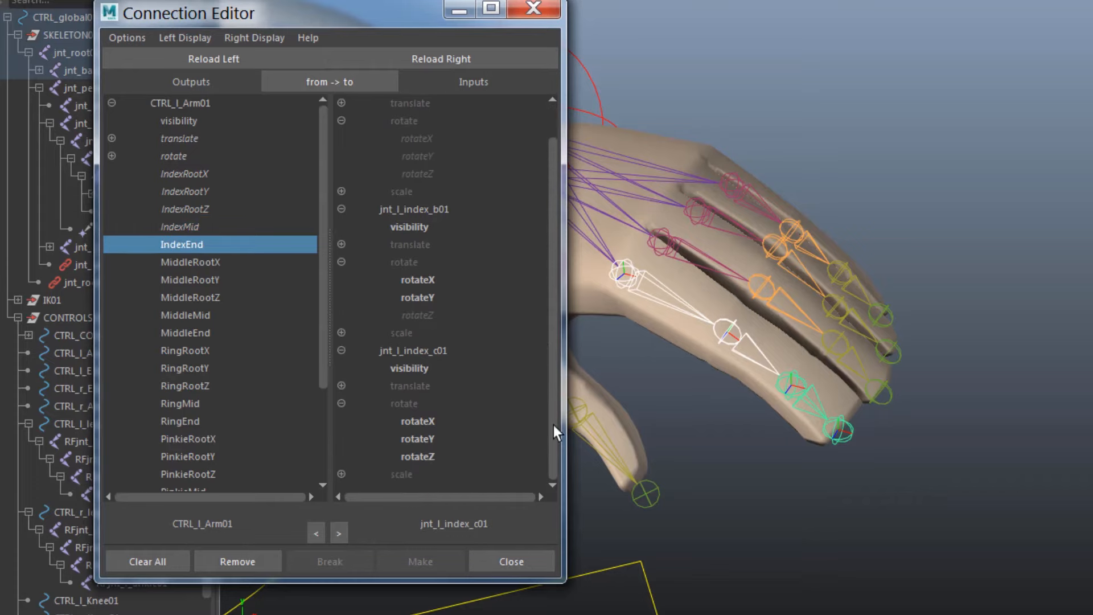
{"action": "left_click", "coordinate": [419, 459]}
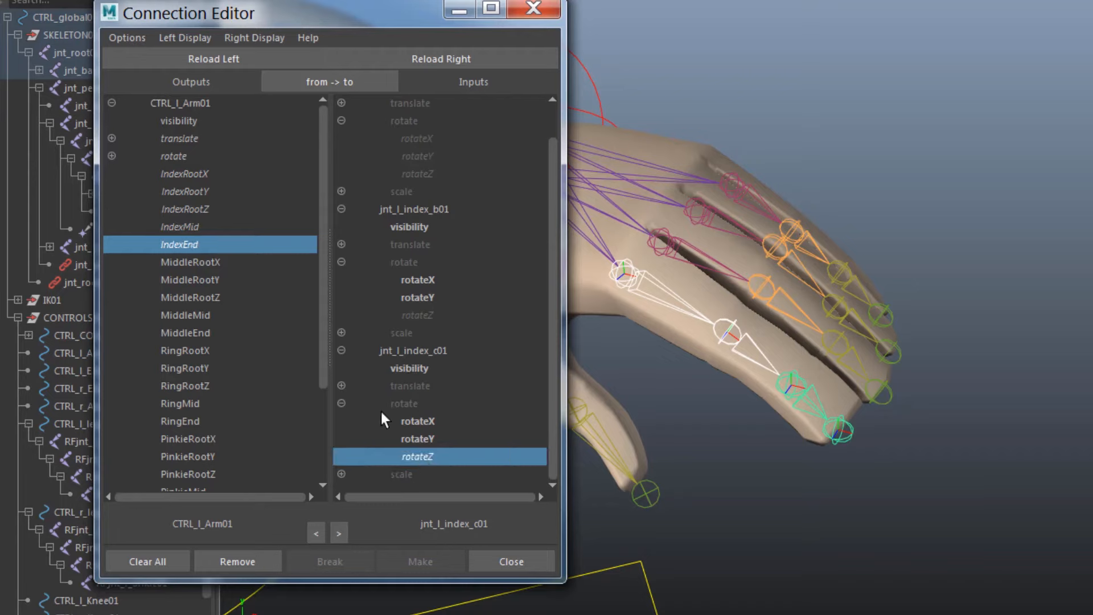
Load jnt_l_middle_a01, jnt_l_middle_b01 and jnt_l_middle_c01 as the connection targets and expand their rotate channels
{"action": "scroll", "coordinate": [552, 330], "scroll_direction": "up", "scroll_amount": 2}
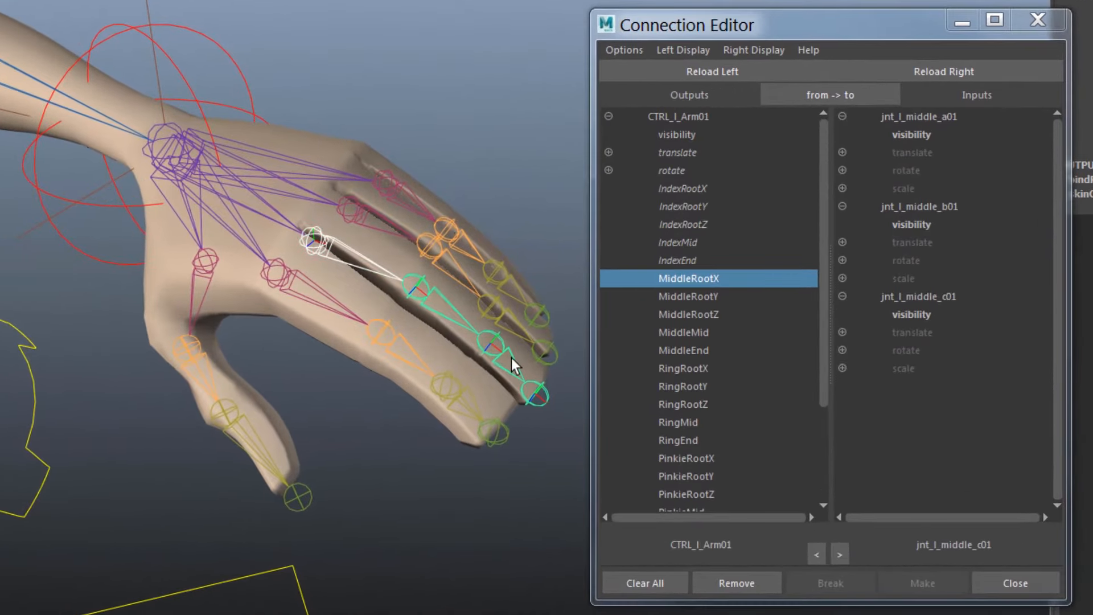
{"action": "left_click", "coordinate": [924, 74]}
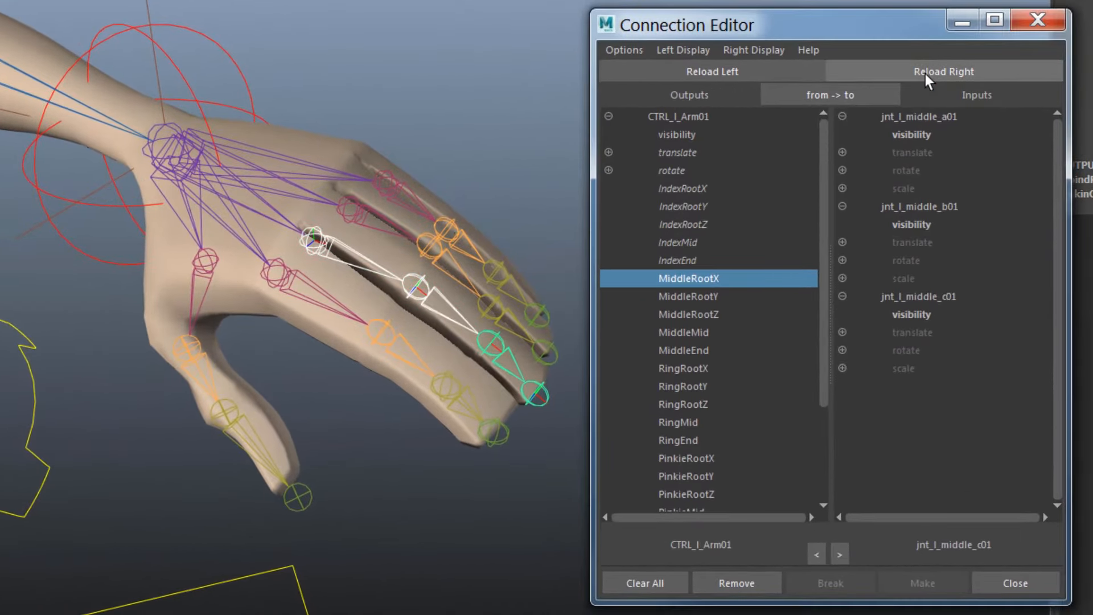
{"action": "left_click", "coordinate": [841, 171]}
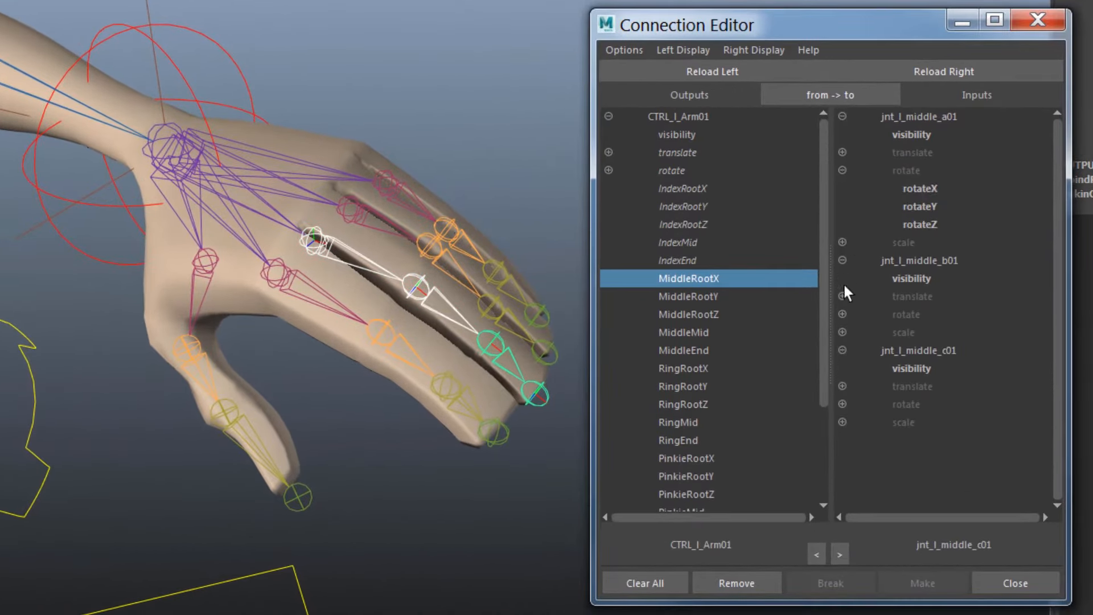
{"action": "left_click", "coordinate": [841, 314]}
{"action": "left_click", "coordinate": [842, 458]}
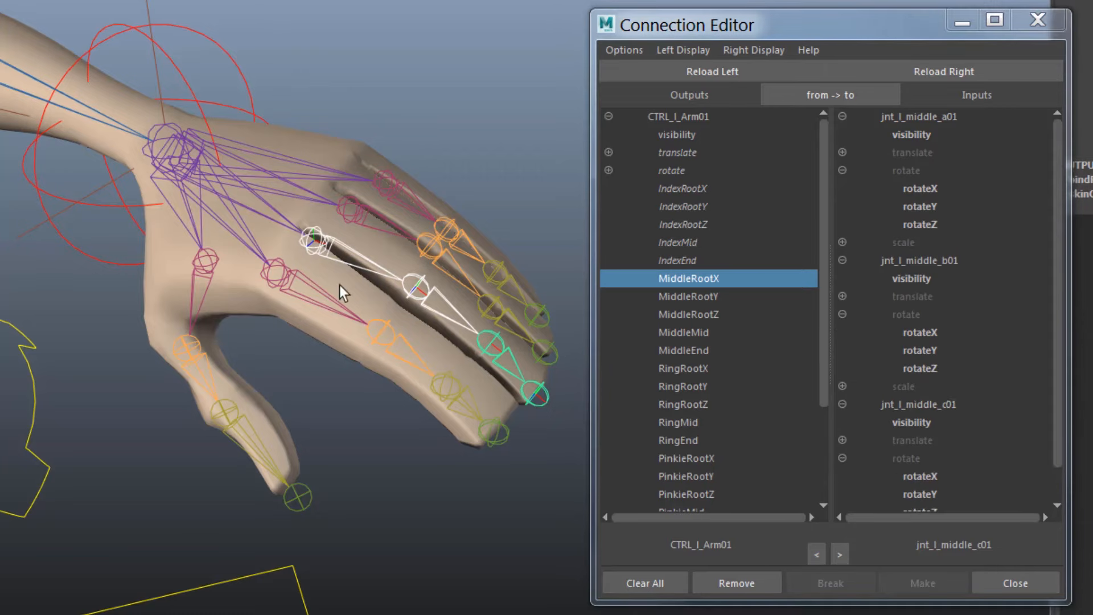
Connect MiddleRootX, MiddleRootY and MiddleRootZ to rotateX, rotateY and rotateZ of jnt_l_middle_a01
{"action": "left_click", "coordinate": [917, 190]}
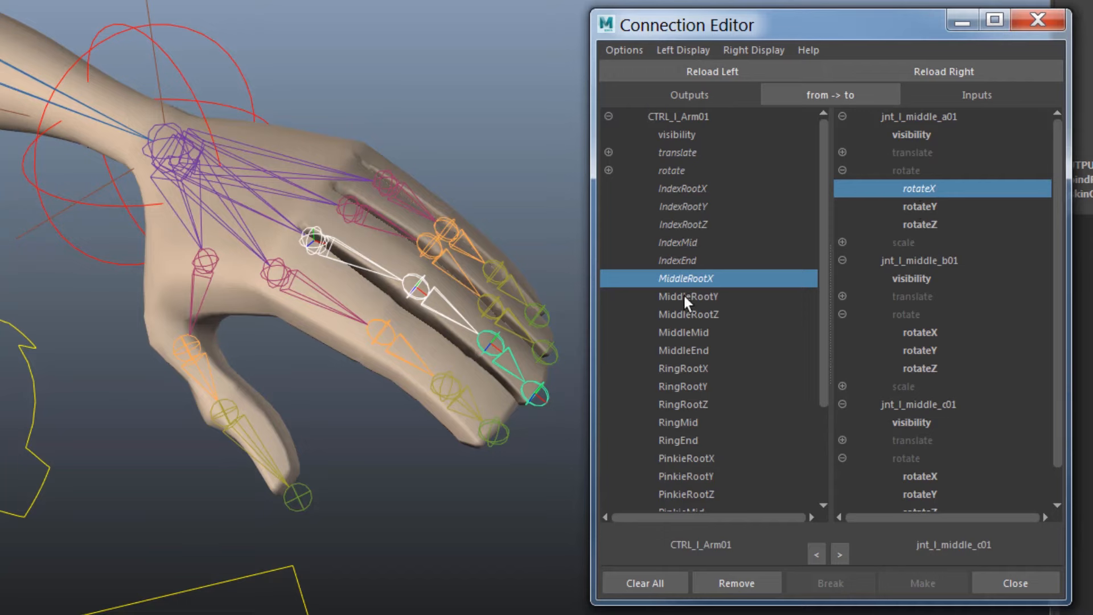
{"action": "left_click", "coordinate": [686, 298]}
{"action": "left_click", "coordinate": [928, 207]}
{"action": "left_click", "coordinate": [792, 315]}
{"action": "left_click", "coordinate": [911, 225]}
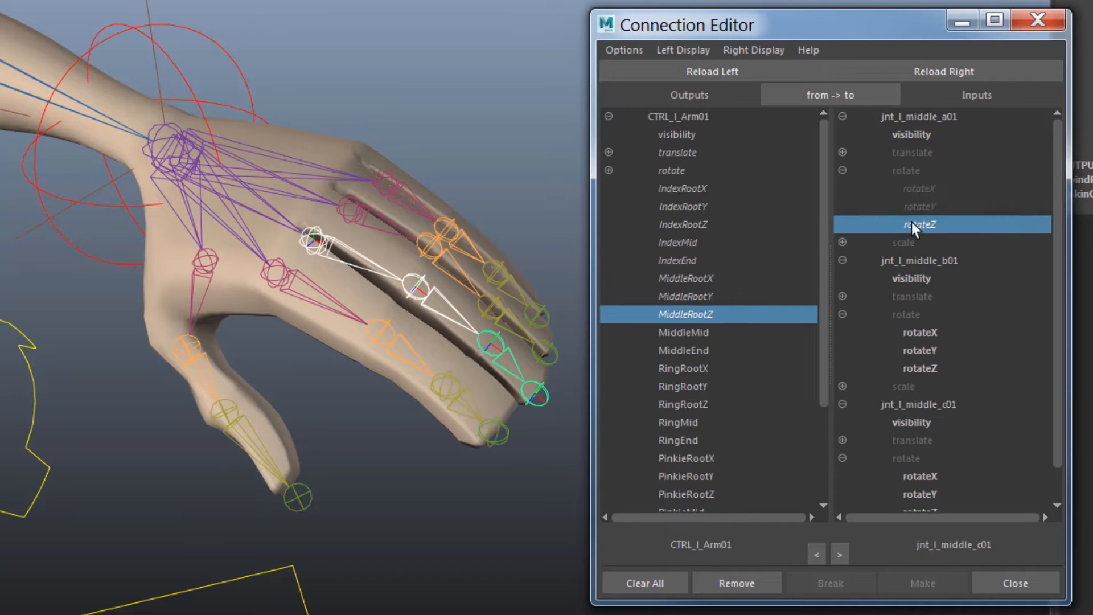
Connect MiddleMid to rotateZ of jnt_l_middle_b01 and MiddleEnd to rotateZ of jnt_l_middle_c01
{"action": "left_click", "coordinate": [692, 332]}
{"action": "left_click", "coordinate": [914, 367]}
{"action": "left_click", "coordinate": [690, 351]}
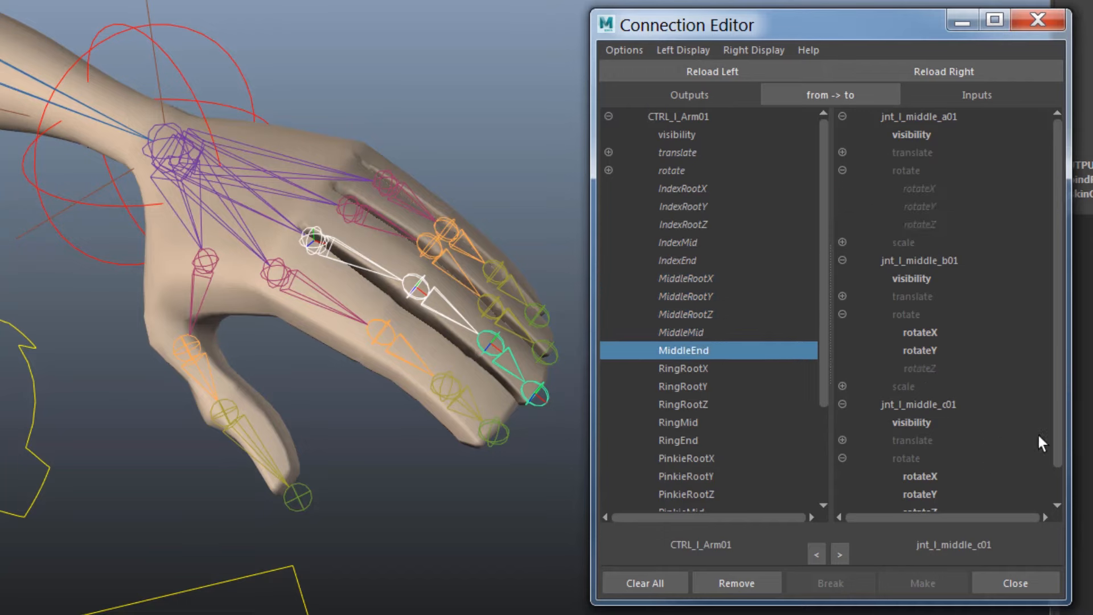
{"action": "scroll", "coordinate": [1037, 432], "scroll_direction": "down", "scroll_amount": 1}
{"action": "left_click", "coordinate": [925, 476]}
Load jnt_l_ring_a01, jnt_l_ring_b01 and jnt_l_ring_c01 as the connection targets and expand their rotate channels
{"action": "left_click", "coordinate": [350, 209]}
{"action": "left_click", "coordinate": [430, 246], "text": "shift"}
{"action": "left_click", "coordinate": [490, 307], "text": "shift"}
{"action": "left_click", "coordinate": [930, 73]}
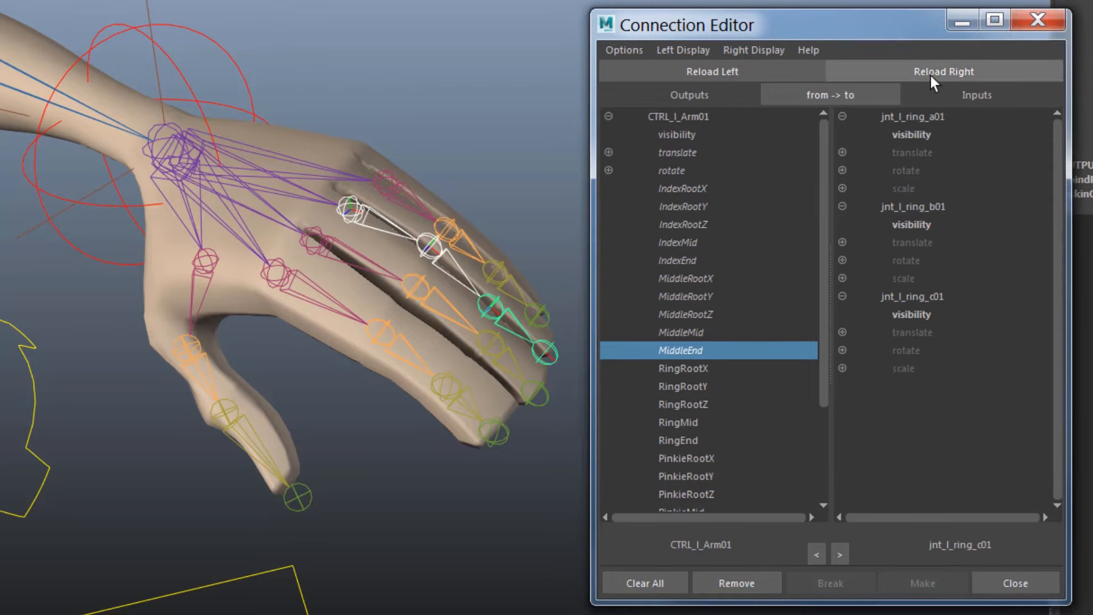
{"action": "left_click", "coordinate": [842, 170]}
{"action": "left_click", "coordinate": [842, 314]}
{"action": "left_click", "coordinate": [842, 458]}
{"action": "left_click_drag", "start_coordinate": [1054, 425], "coordinate": [1064, 454]}
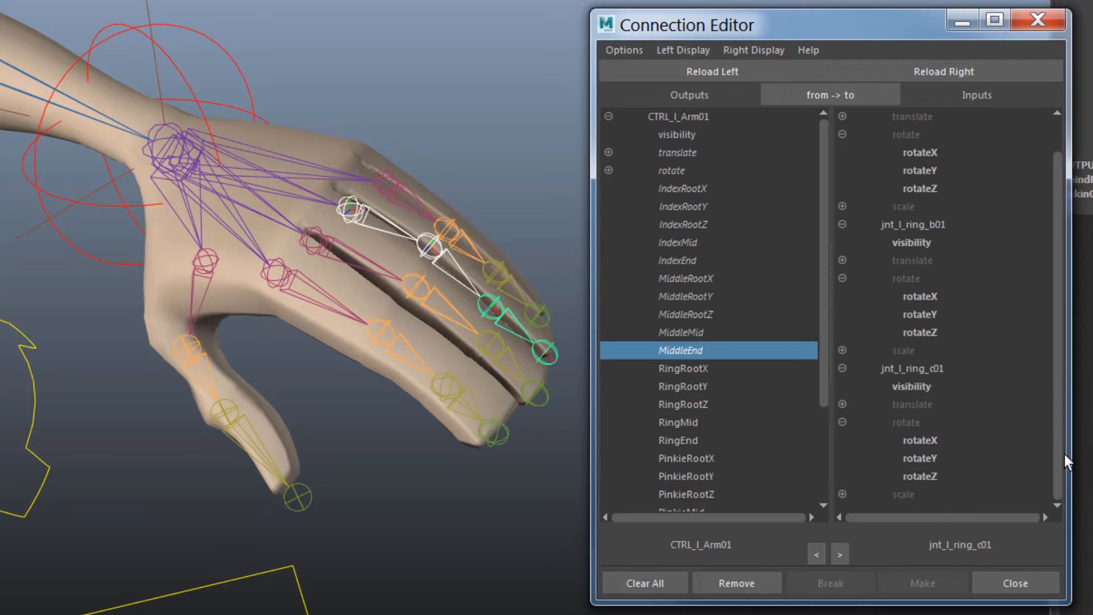
Connect RingRootX, RingRootY and RingRootZ to rotateX, rotateY and rotateZ of jnt_l_ring_a01
{"action": "left_click", "coordinate": [699, 371]}
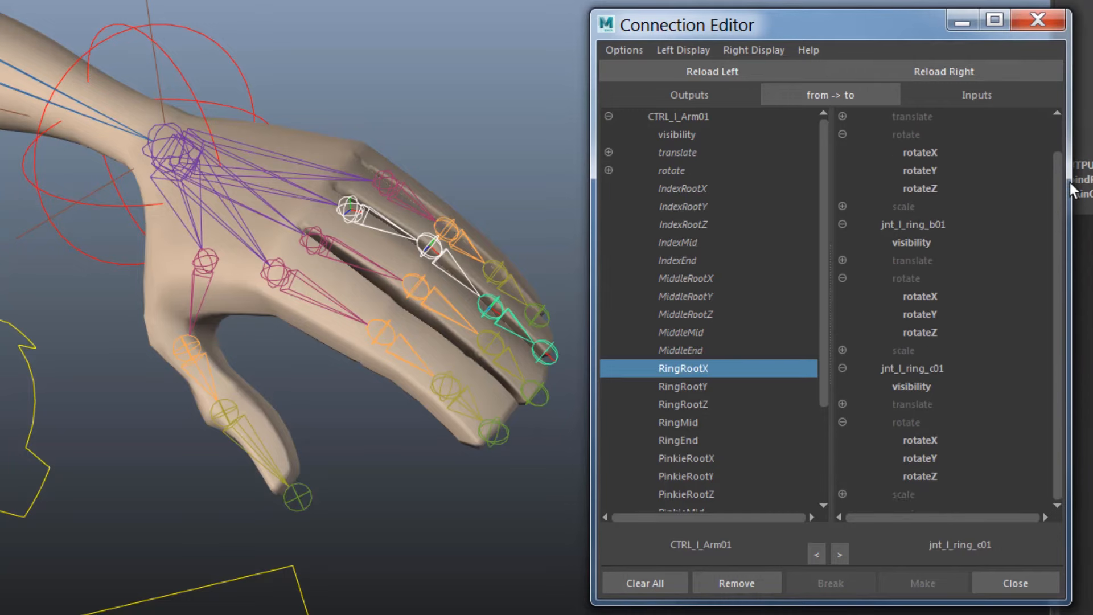
{"action": "left_click", "coordinate": [920, 152]}
{"action": "left_click", "coordinate": [701, 386]}
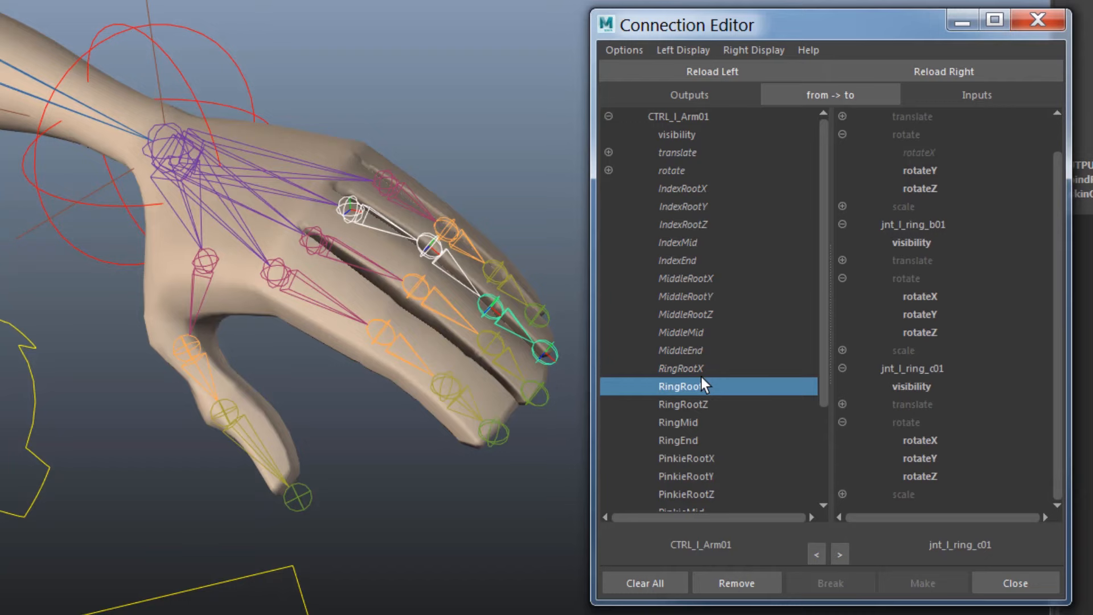
{"action": "left_click", "coordinate": [925, 172]}
{"action": "left_click", "coordinate": [687, 404]}
{"action": "left_click", "coordinate": [933, 188]}
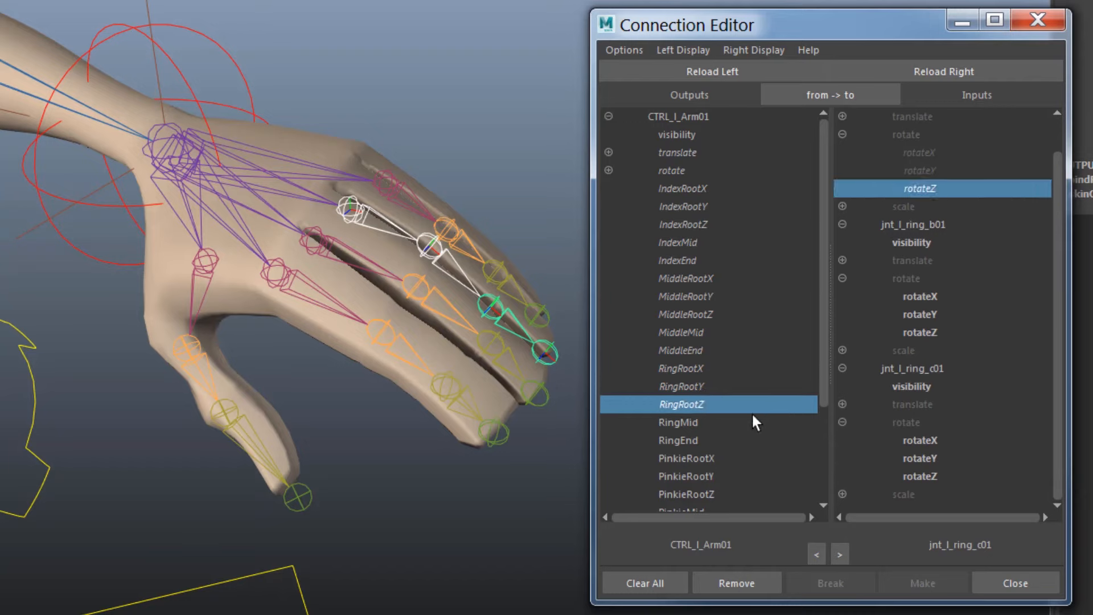
Connect RingMid to rotateZ of jnt_l_ring_b01 and RingEnd to rotateZ of jnt_l_ring_c01
{"action": "left_click", "coordinate": [681, 422]}
{"action": "left_click", "coordinate": [913, 334]}
{"action": "left_click", "coordinate": [691, 441]}
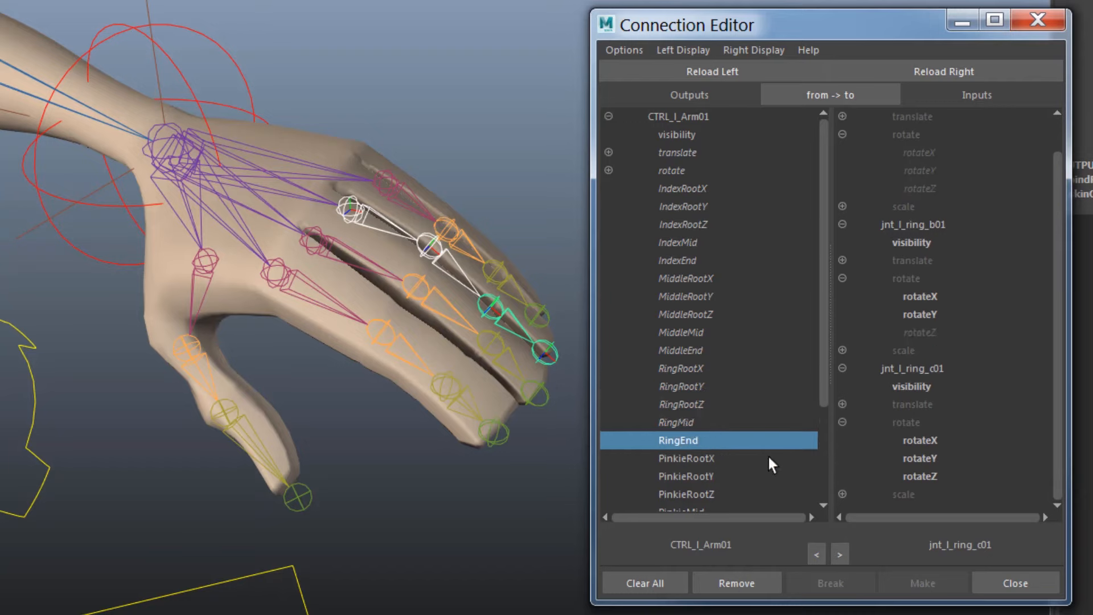
{"action": "left_click", "coordinate": [913, 477]}
Load jnt_l_pinkie_a01, jnt_l_pinkie_b01 and jnt_l_pinkie_c01 as the connection targets and expand their rotate channels
{"action": "left_click", "coordinate": [398, 186]}
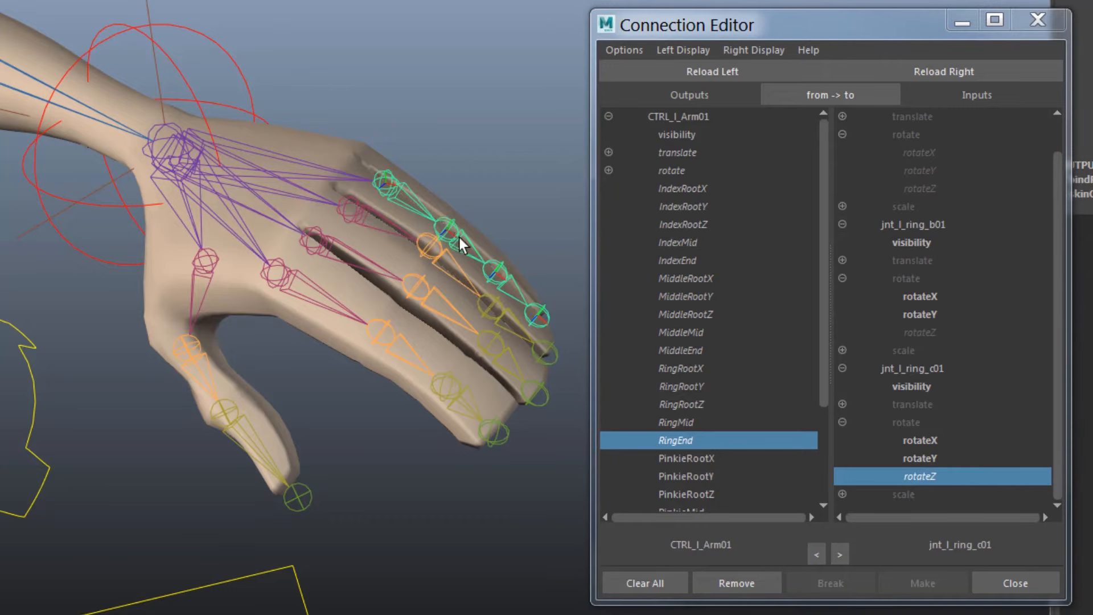
{"action": "left_click", "coordinate": [935, 73]}
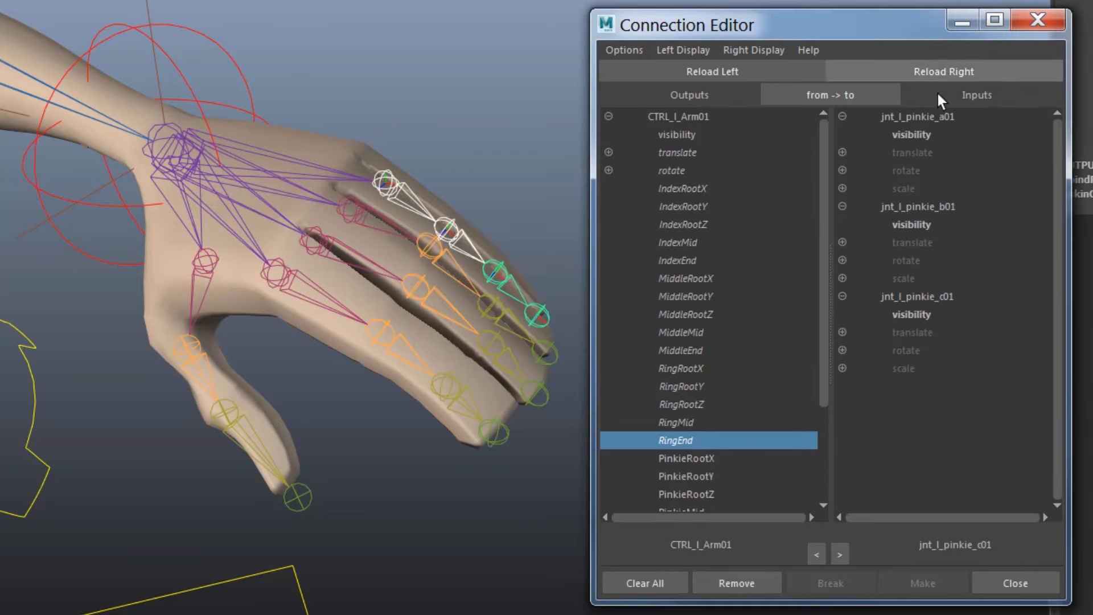
{"action": "left_click", "coordinate": [681, 459]}
{"action": "left_click", "coordinate": [842, 170]}
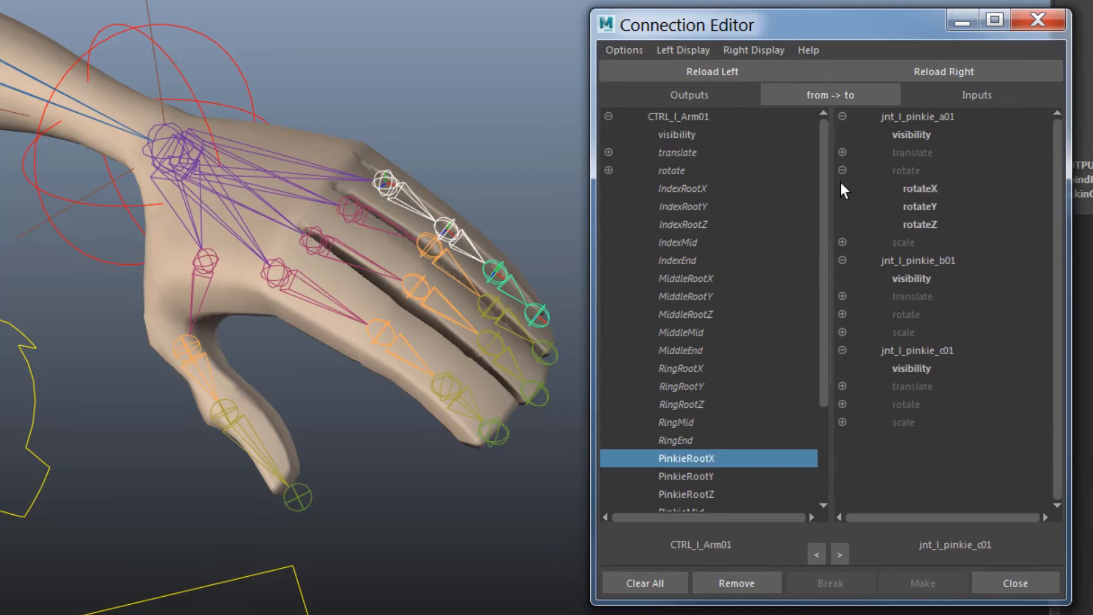
{"action": "left_click", "coordinate": [843, 315]}
{"action": "left_click", "coordinate": [842, 458]}
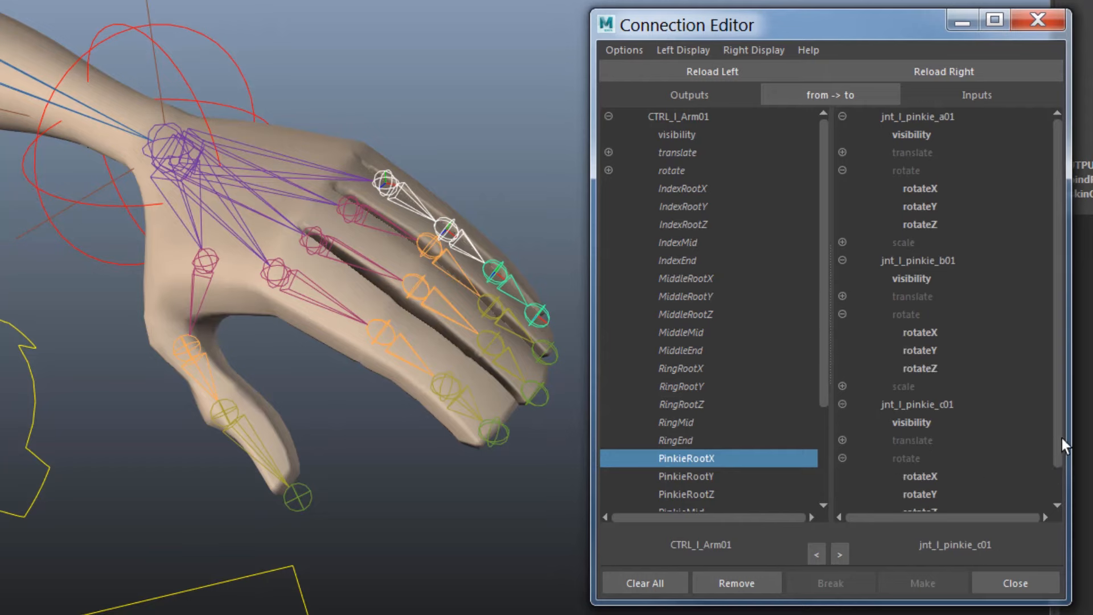
{"action": "scroll", "coordinate": [1006, 475], "scroll_direction": "down", "scroll_amount": 2}
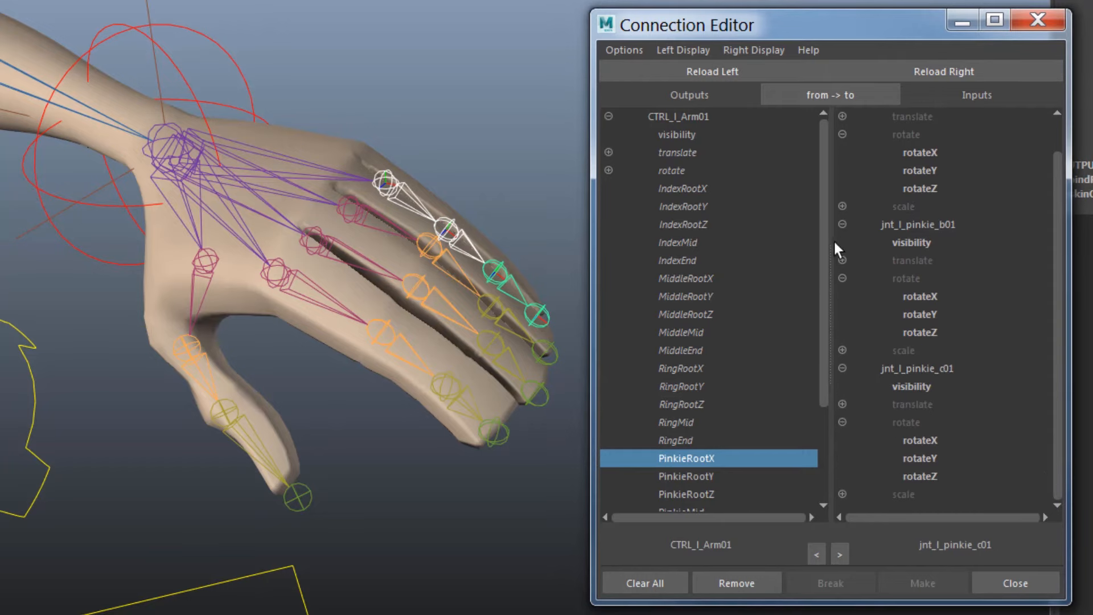
Connect PinkieRootX, PinkieRootY and PinkieRootZ to rotateX, rotateY and rotateZ of jnt_l_pinkie_a01
{"action": "scroll", "coordinate": [825, 332], "scroll_direction": "down", "scroll_amount": 2}
{"action": "left_click", "coordinate": [919, 152]}
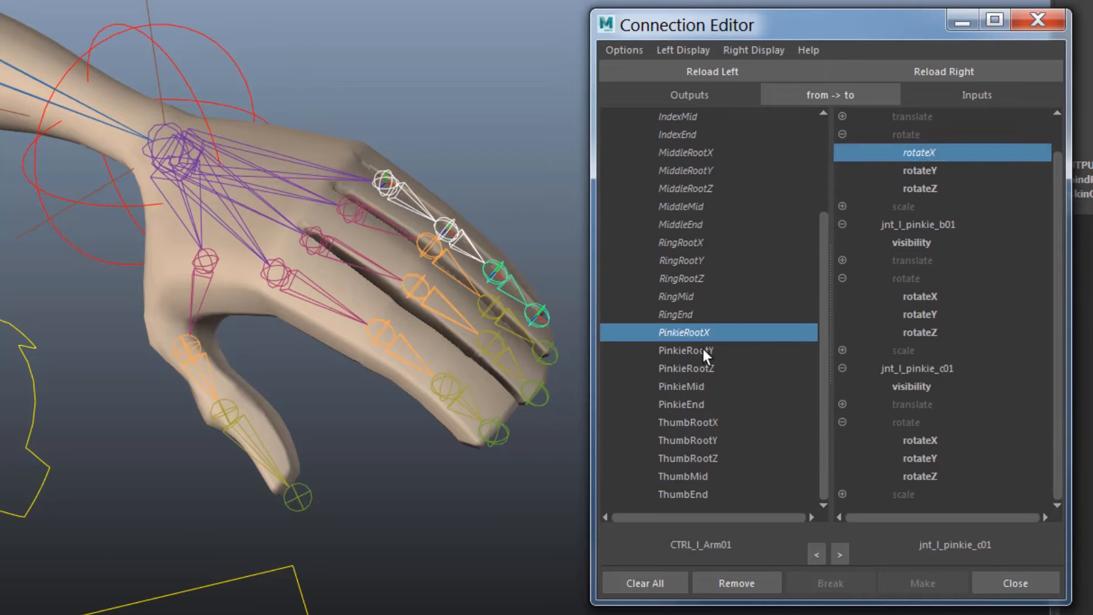
{"action": "left_click", "coordinate": [704, 352]}
{"action": "left_click", "coordinate": [917, 170]}
{"action": "left_click", "coordinate": [709, 368]}
{"action": "left_click", "coordinate": [909, 189]}
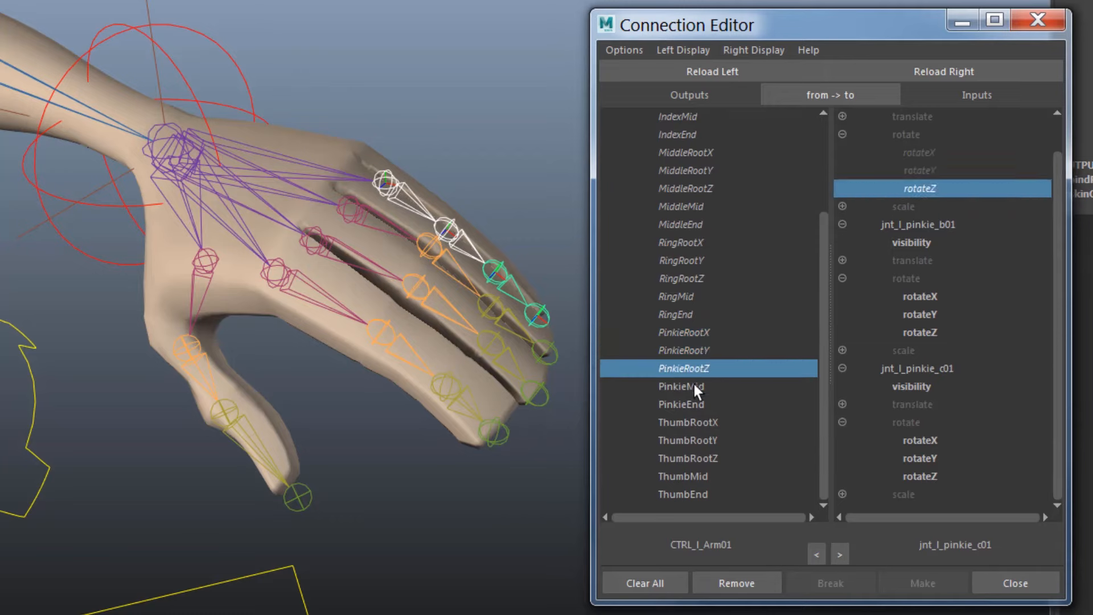
Connect PinkieMid to rotateZ of jnt_l_pinkie_b01 and PinkieEnd to rotateZ of jnt_l_pinkie_c01
{"action": "left_click", "coordinate": [695, 386]}
{"action": "left_click", "coordinate": [911, 332]}
{"action": "left_click", "coordinate": [685, 404]}
{"action": "left_click", "coordinate": [915, 476]}
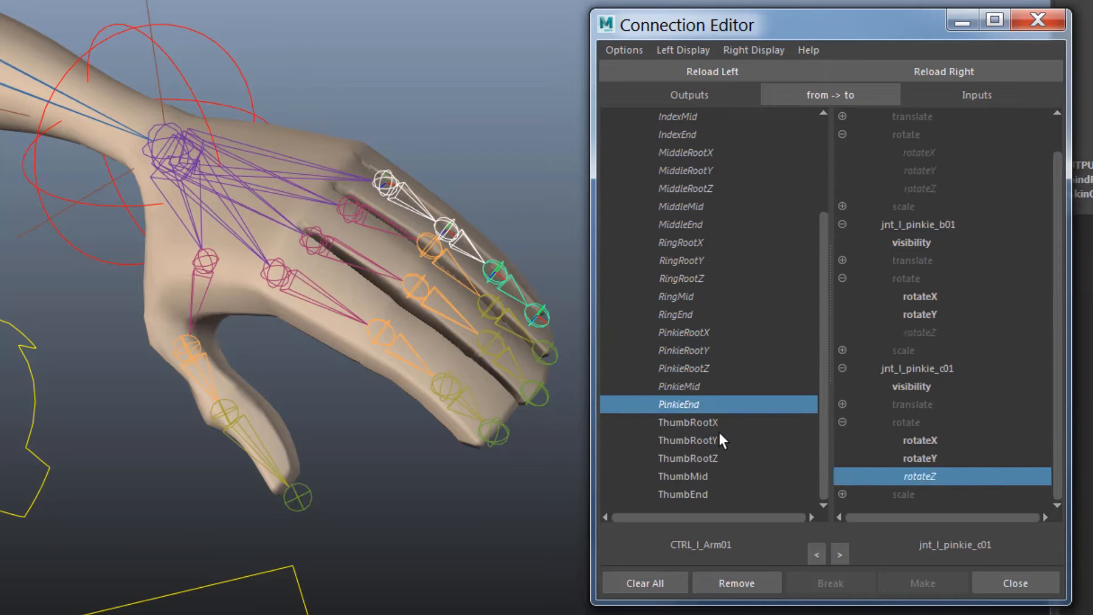
Load jnt_l_thumb_a01, jnt_l_thumb_b01 and jnt_l_thumb_c01 as the connection targets and expand their rotate channels
{"action": "left_click", "coordinate": [190, 307]}
{"action": "left_click", "coordinate": [196, 371], "text": "shift"}
{"action": "left_click", "coordinate": [247, 444], "text": "shift"}
{"action": "left_click", "coordinate": [971, 73]}
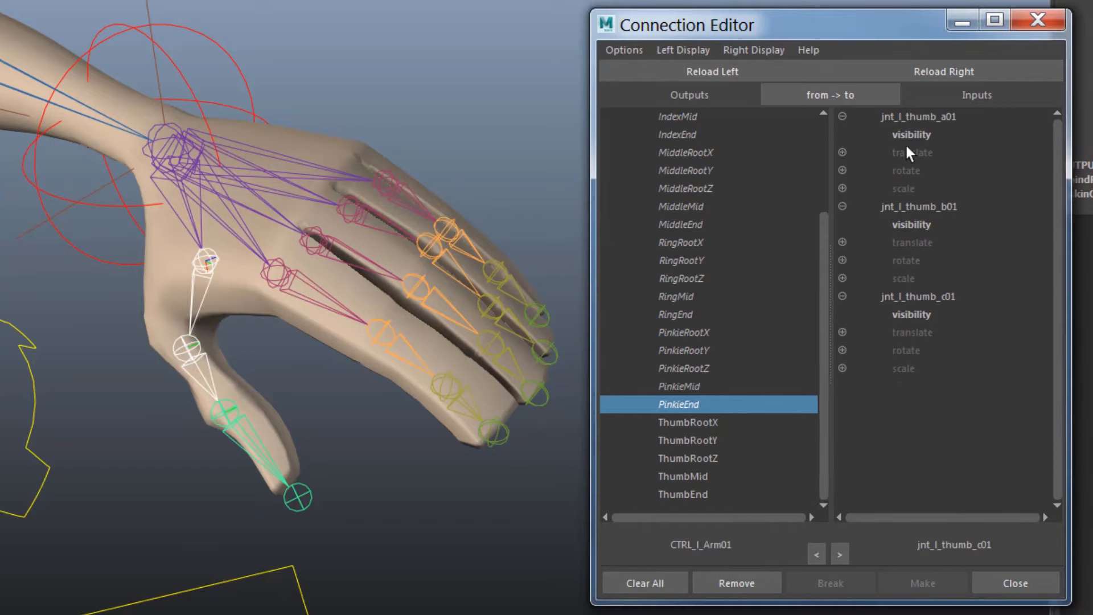
{"action": "left_click", "coordinate": [842, 170]}
{"action": "left_click", "coordinate": [842, 314]}
{"action": "left_click", "coordinate": [841, 458]}
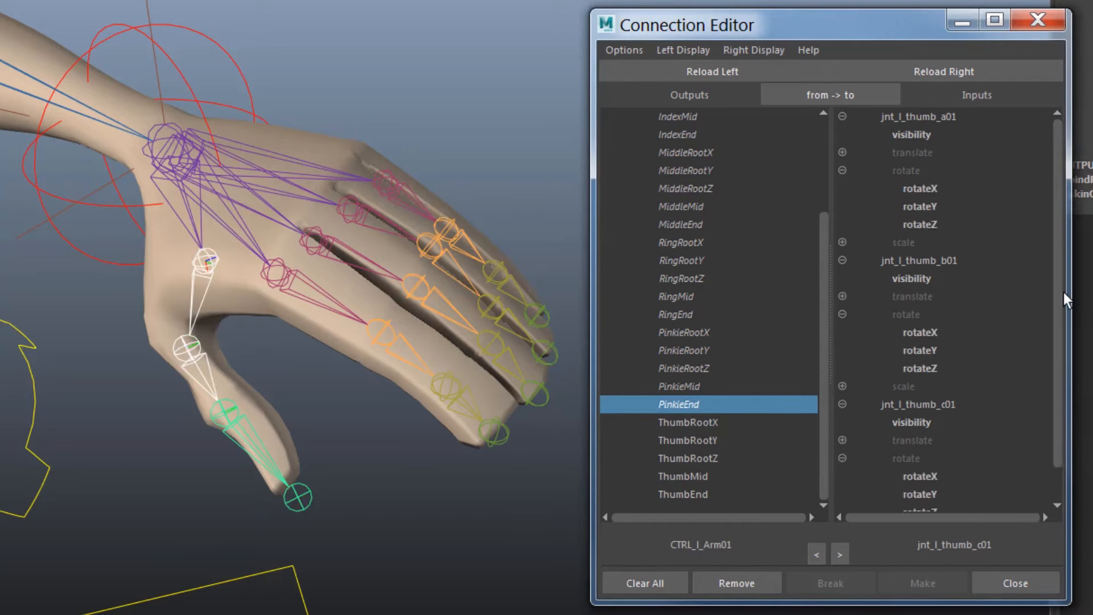
{"action": "left_click_drag", "start_coordinate": [1059, 293], "coordinate": [1056, 318]}
Connect ThumbRootX, ThumbRootY and ThumbRootZ to rotateX, rotateY and rotateZ of jnt_l_thumb_a01
{"action": "left_click", "coordinate": [678, 422]}
{"action": "left_click", "coordinate": [920, 153]}
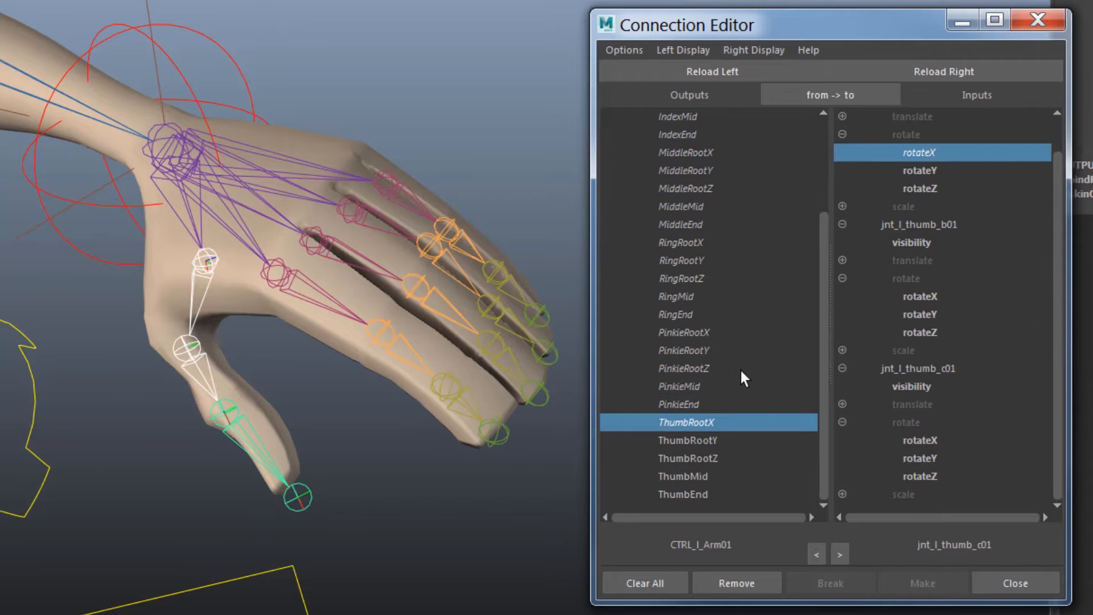
{"action": "left_click", "coordinate": [699, 440]}
{"action": "left_click", "coordinate": [914, 170]}
{"action": "left_click", "coordinate": [689, 458]}
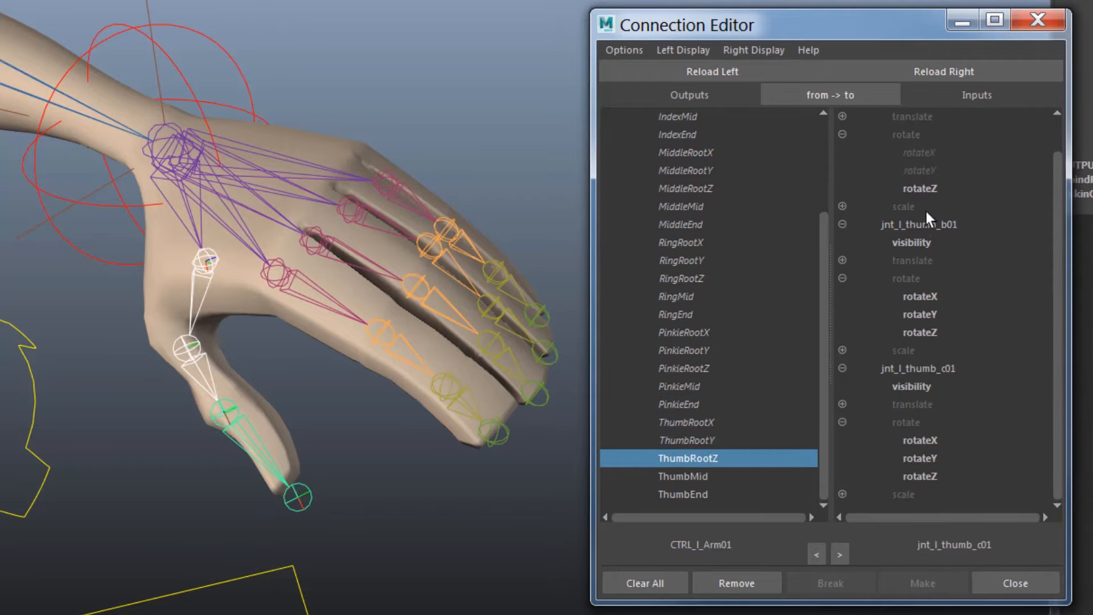
{"action": "left_click", "coordinate": [919, 189]}
Connect ThumbMid to rotateZ of jnt_l_thumb_b01 and ThumbEnd to rotateZ of jnt_l_thumb_c01, and close the Connection Editor
{"action": "left_click", "coordinate": [730, 476]}
{"action": "left_click", "coordinate": [919, 332]}
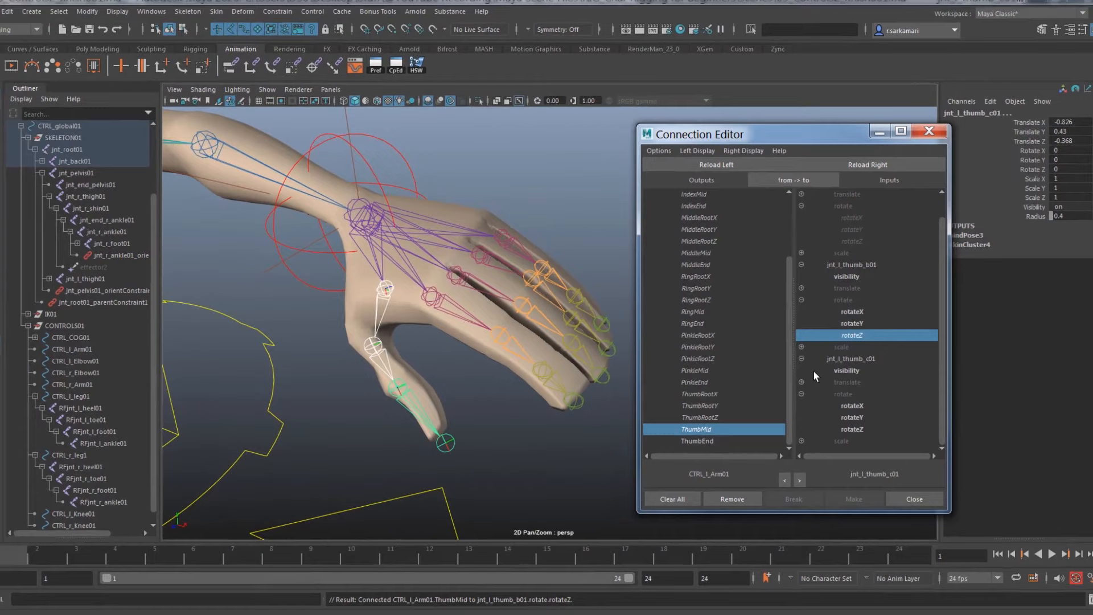
{"action": "left_click", "coordinate": [703, 441]}
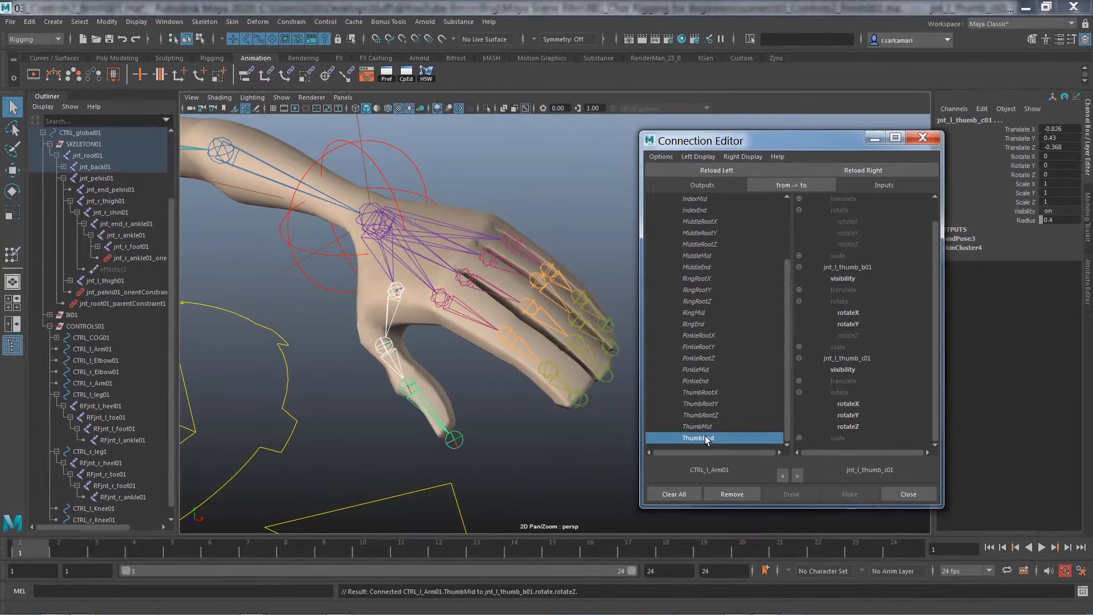
{"action": "left_click", "coordinate": [843, 427]}
{"action": "left_click", "coordinate": [908, 493]}
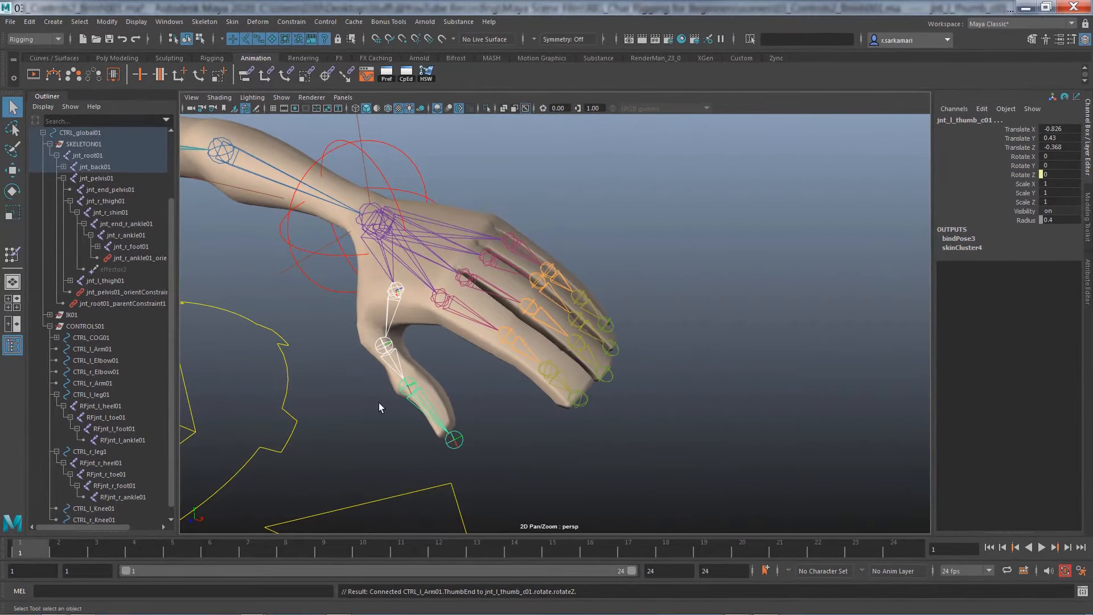
Test the Index Root X attribute of CTRL_l_Arm01 by varying its value, and undo the change
{"action": "left_click_drag", "start_coordinate": [439, 396], "coordinate": [497, 407], "text": "alt"}
{"action": "left_click", "coordinate": [450, 243]}
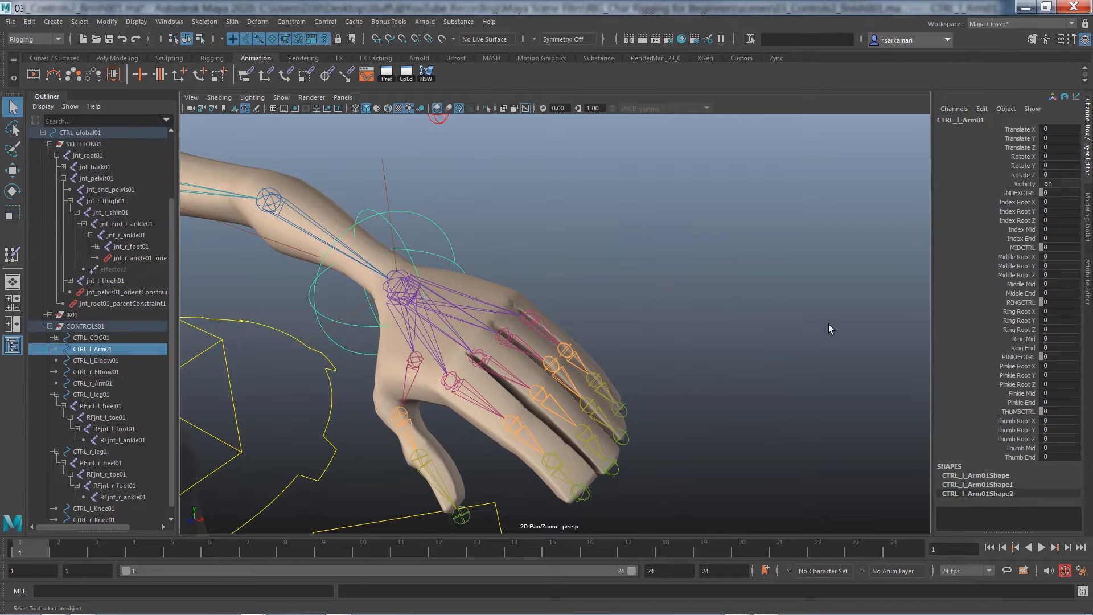
{"action": "left_click", "coordinate": [1014, 203]}
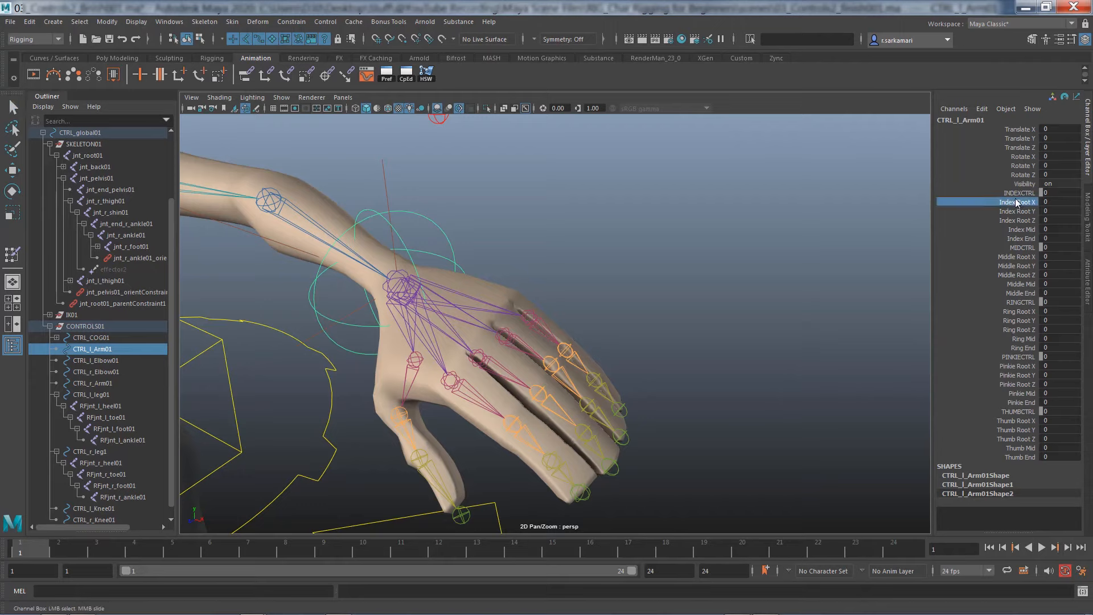
{"action": "middle_click_drag", "start_coordinate": [619, 232], "coordinate": [636, 314]}
{"action": "key", "text": "ctrl+z"}
Test Index Root X, Index Root Y and Index Root Z of CTRL_l_Arm01 together, and undo the change
{"action": "left_click_drag", "start_coordinate": [1019, 204], "coordinate": [1018, 223]}
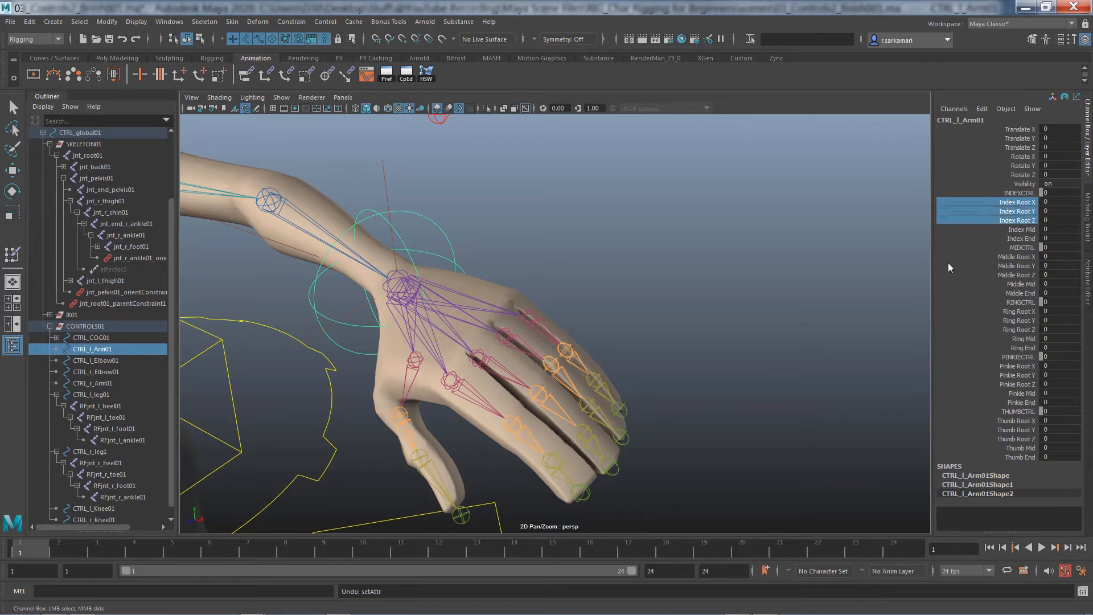
{"action": "scroll", "coordinate": [626, 296], "scroll_direction": "down", "scroll_amount": 2}
{"action": "scroll", "coordinate": [626, 295], "scroll_direction": "down", "scroll_amount": 2}
{"action": "middle_click_drag", "start_coordinate": [462, 238], "coordinate": [297, 266]}
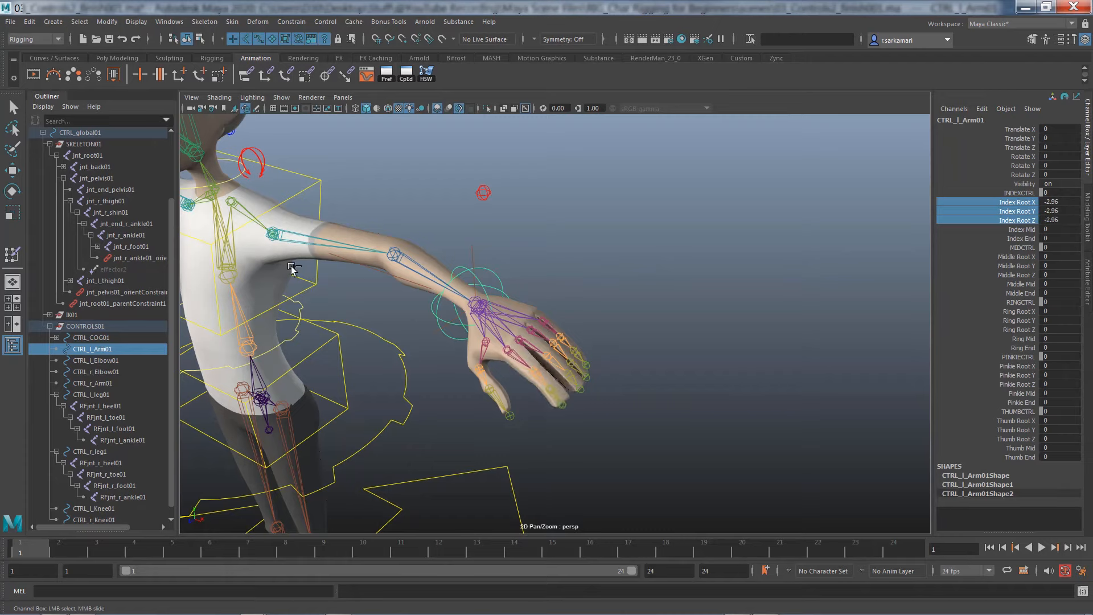
{"action": "key", "text": "ctrl+z"}
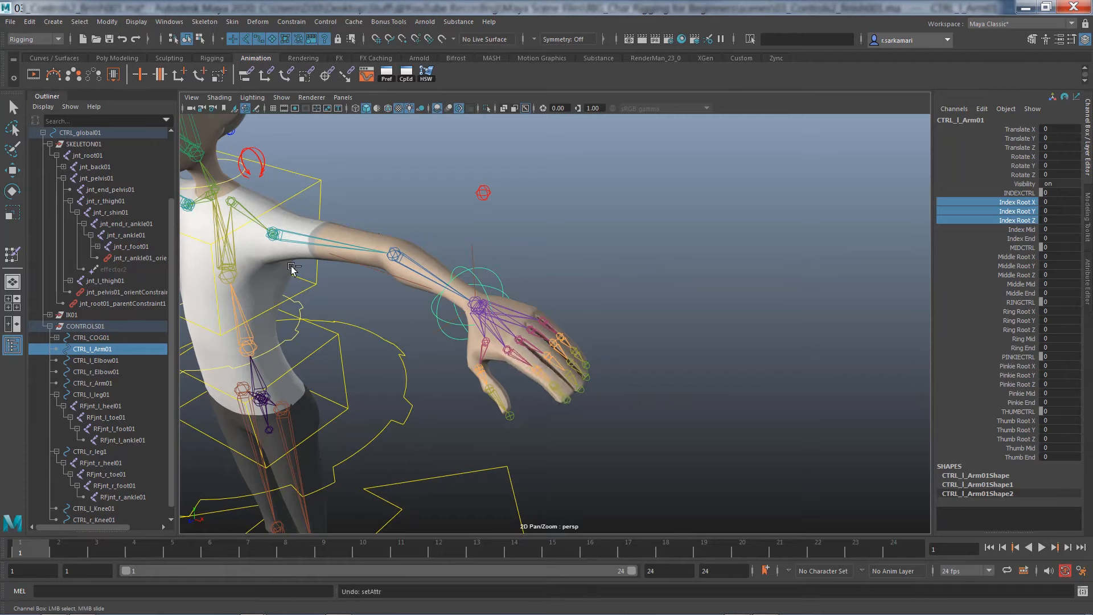
Test curling the left index finger by varying Index Root Z, Index Mid and Index End together
{"action": "left_click", "coordinate": [1018, 221]}
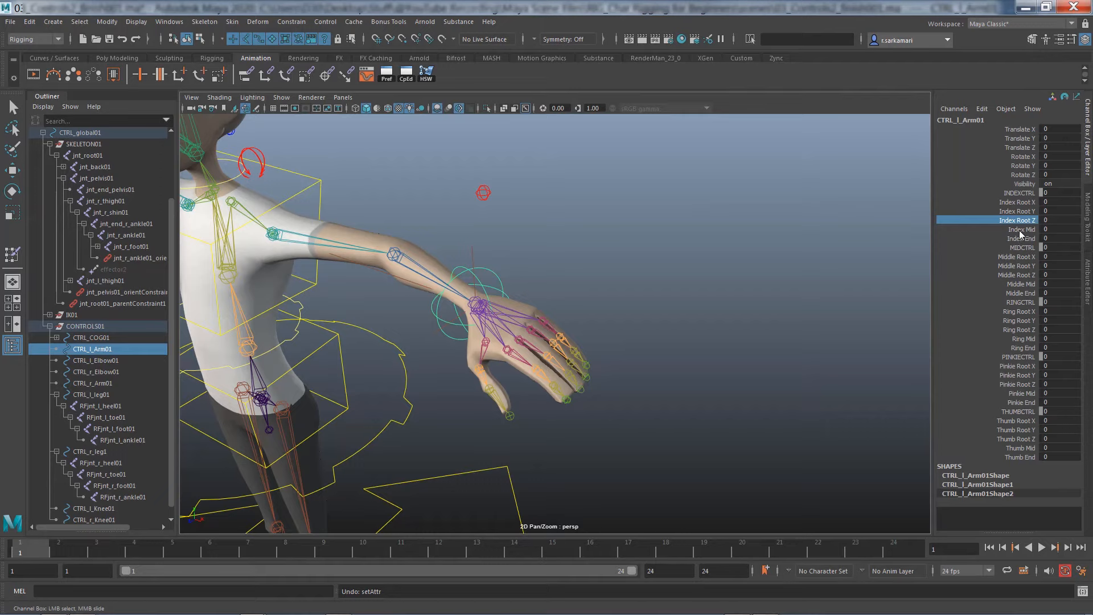
{"action": "left_click", "coordinate": [1020, 230], "text": "shift"}
{"action": "left_click", "coordinate": [1019, 239], "text": "shift"}
{"action": "middle_click_drag", "start_coordinate": [442, 211], "coordinate": [238, 219]}
{"action": "middle_click_drag", "start_coordinate": [873, 198], "coordinate": [583, 268]}
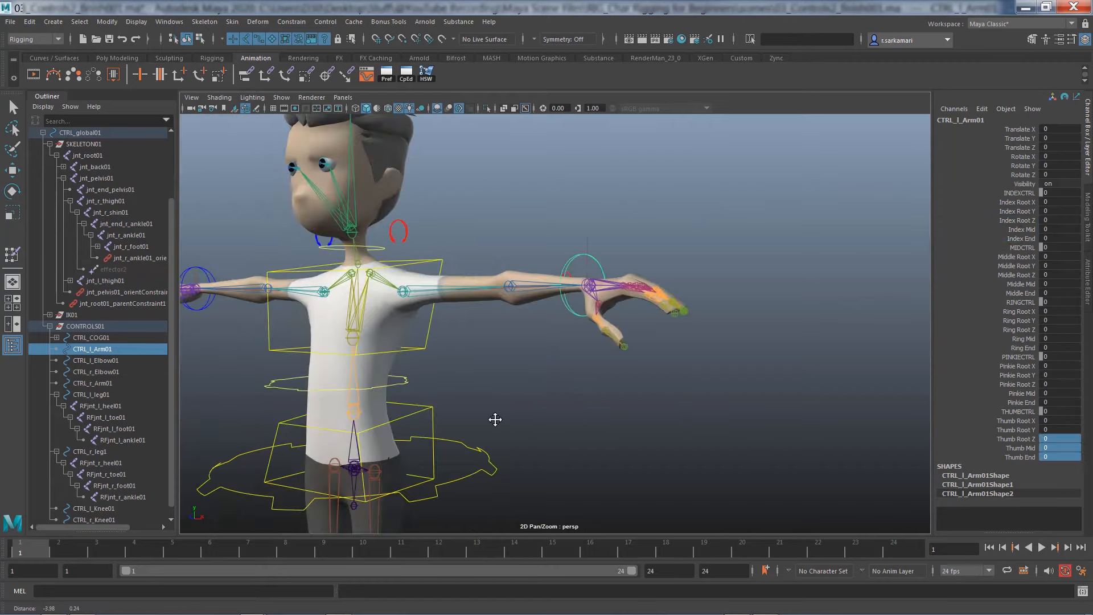
Select the right arm control, CTRL_r_Arm01
{"action": "left_click_drag", "start_coordinate": [494, 420], "coordinate": [577, 411], "text": "alt"}
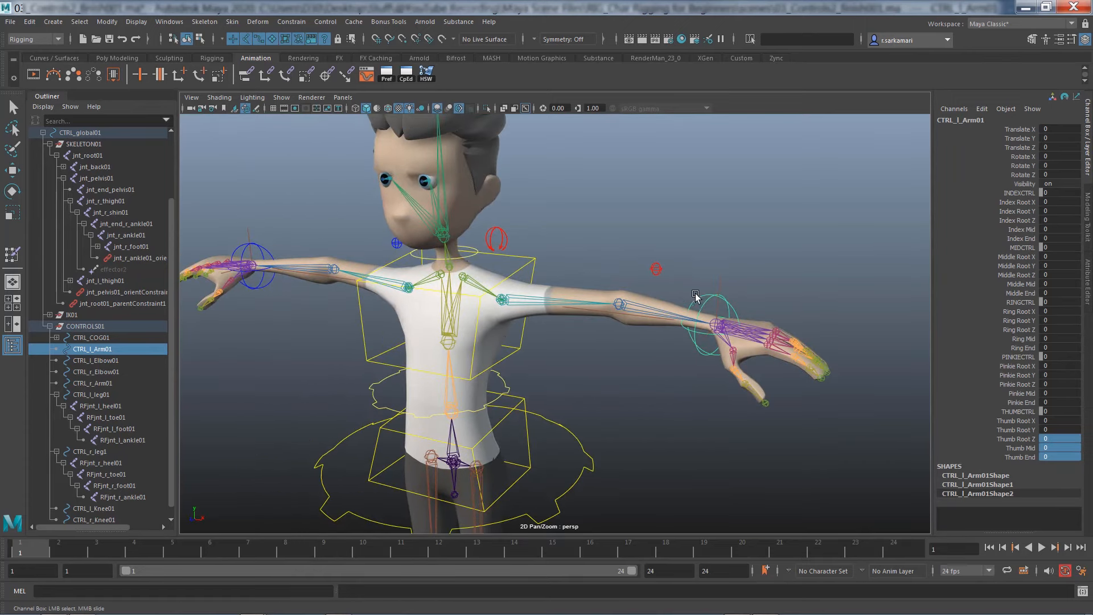
{"action": "key", "text": "q"}
{"action": "left_click", "coordinate": [261, 267]}
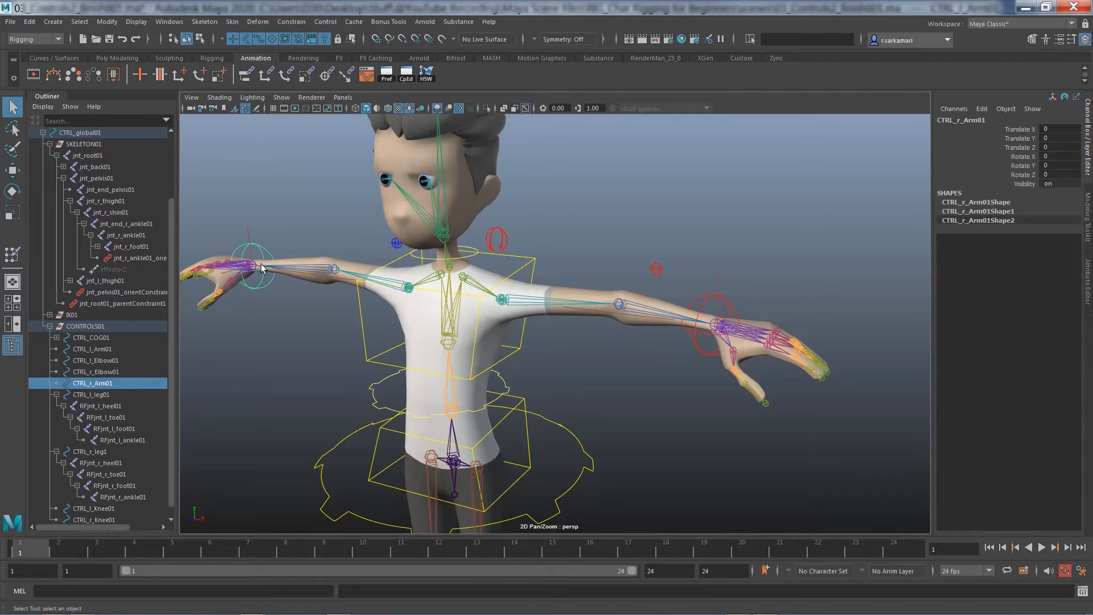
{"action": "middle_click_drag", "start_coordinate": [276, 345], "coordinate": [316, 348], "text": "alt"}
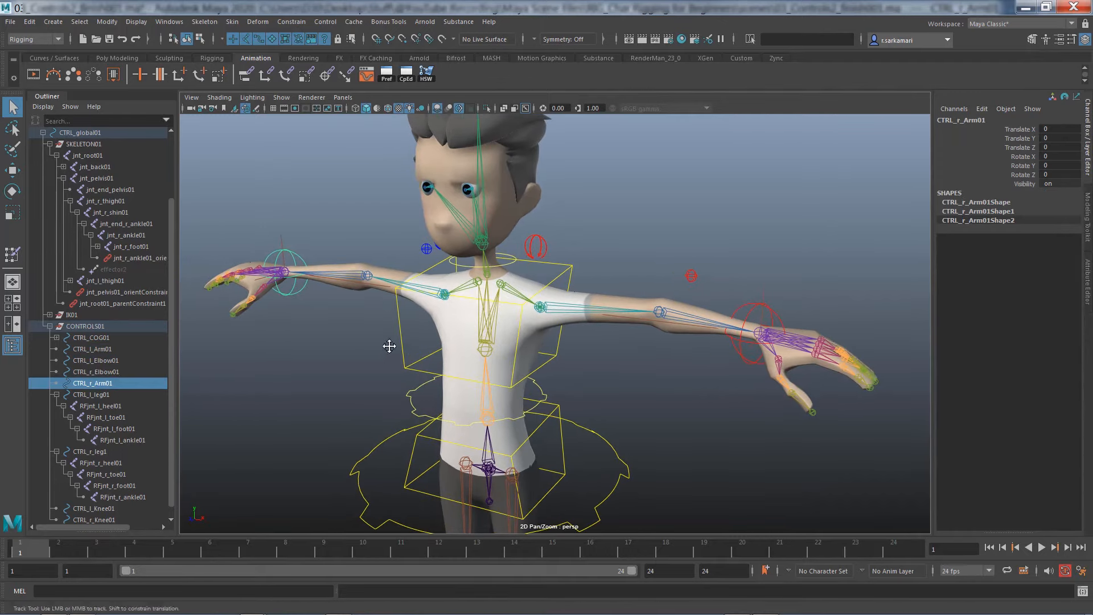
{"action": "middle_click_drag", "start_coordinate": [388, 347], "coordinate": [388, 333], "text": "alt"}
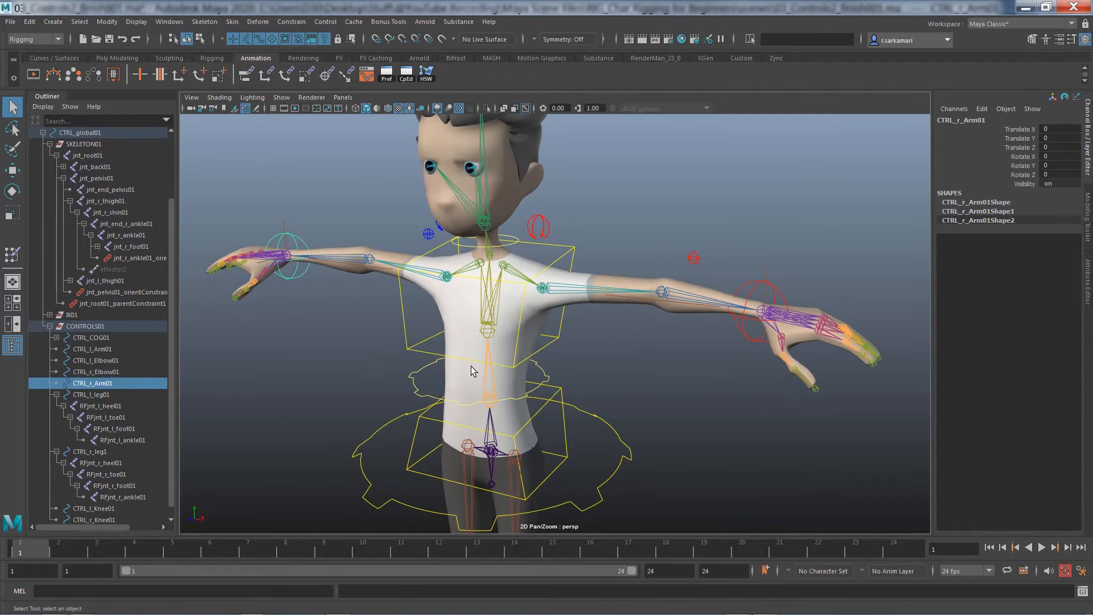
{"action": "middle_click_drag", "start_coordinate": [464, 362], "coordinate": [467, 416], "text": "alt"}
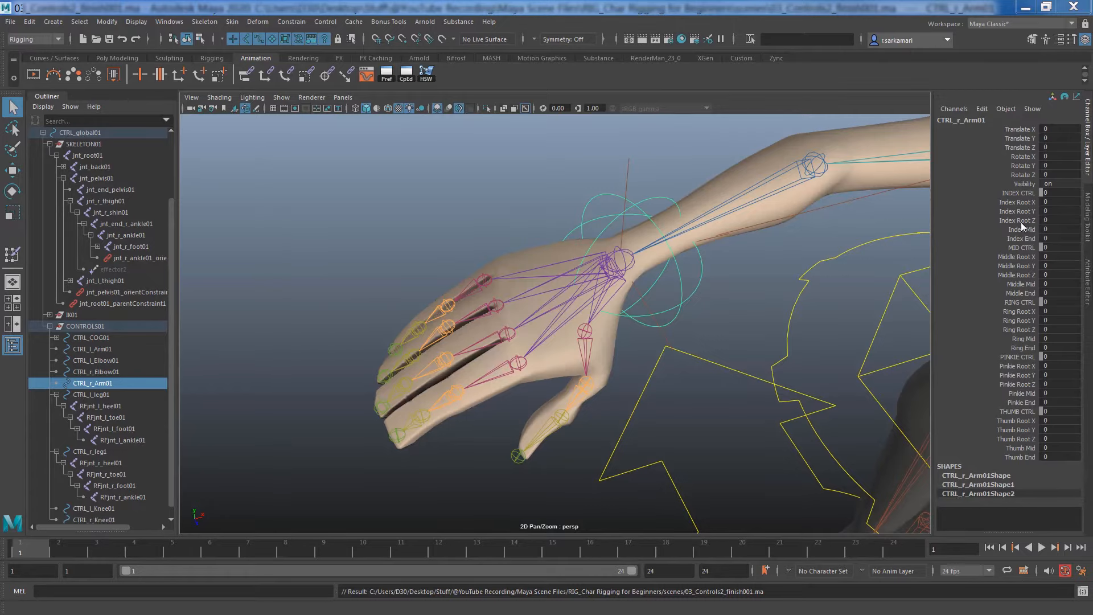
Test the right index and middle finger curls by varying each finger's Root Z, Mid and End together, and undo both changes
{"action": "left_click_drag", "start_coordinate": [1020, 221], "coordinate": [1020, 234]}
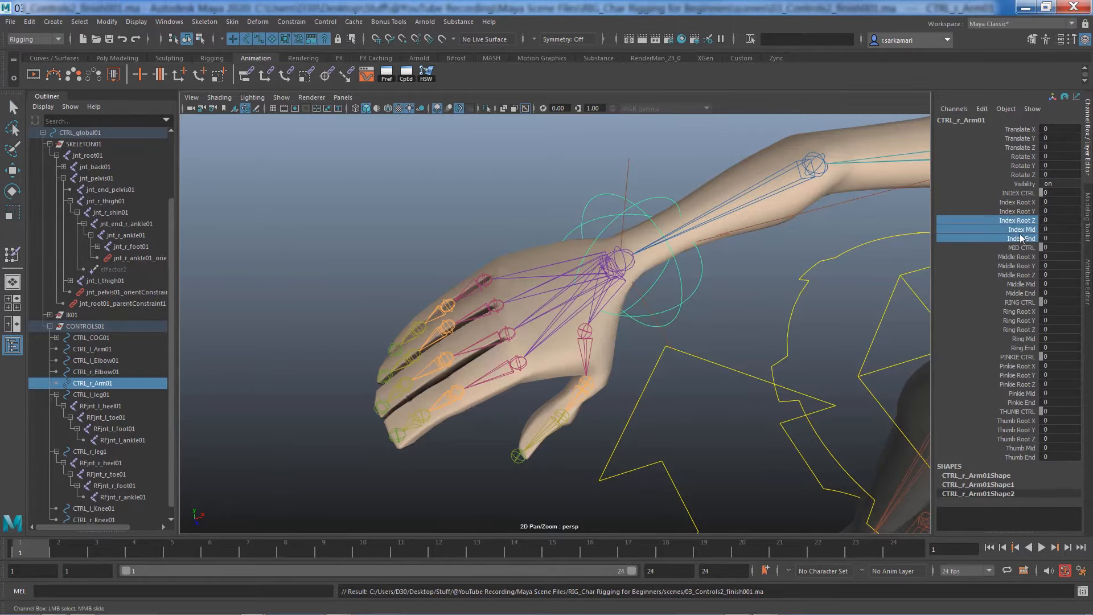
{"action": "middle_click_drag", "start_coordinate": [388, 235], "coordinate": [343, 264]}
{"action": "key", "text": "ctrl+z"}
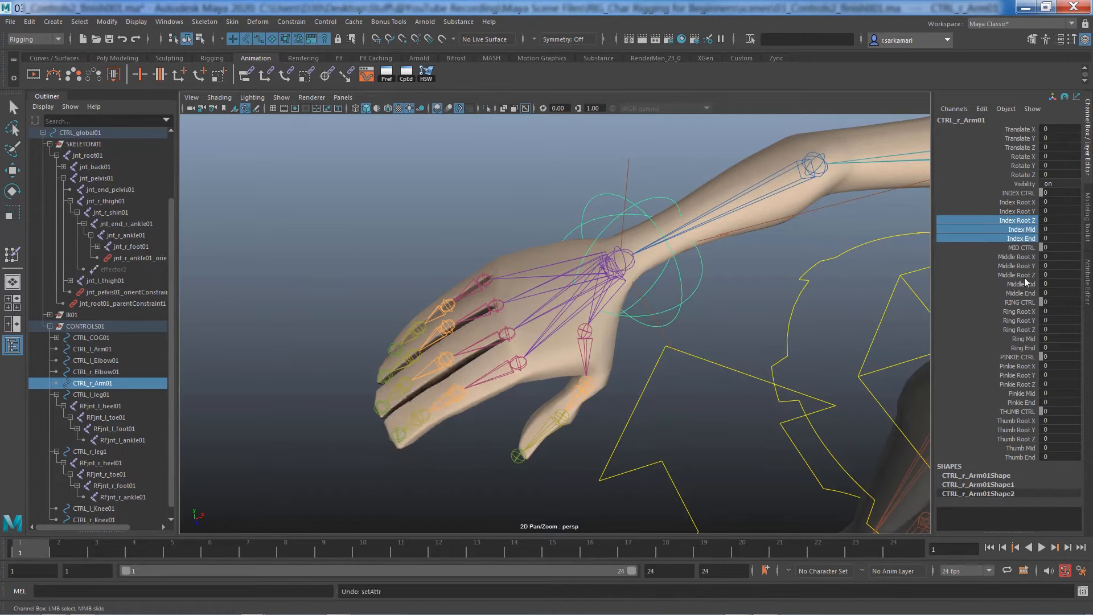
{"action": "left_click_drag", "start_coordinate": [1023, 274], "coordinate": [1018, 292]}
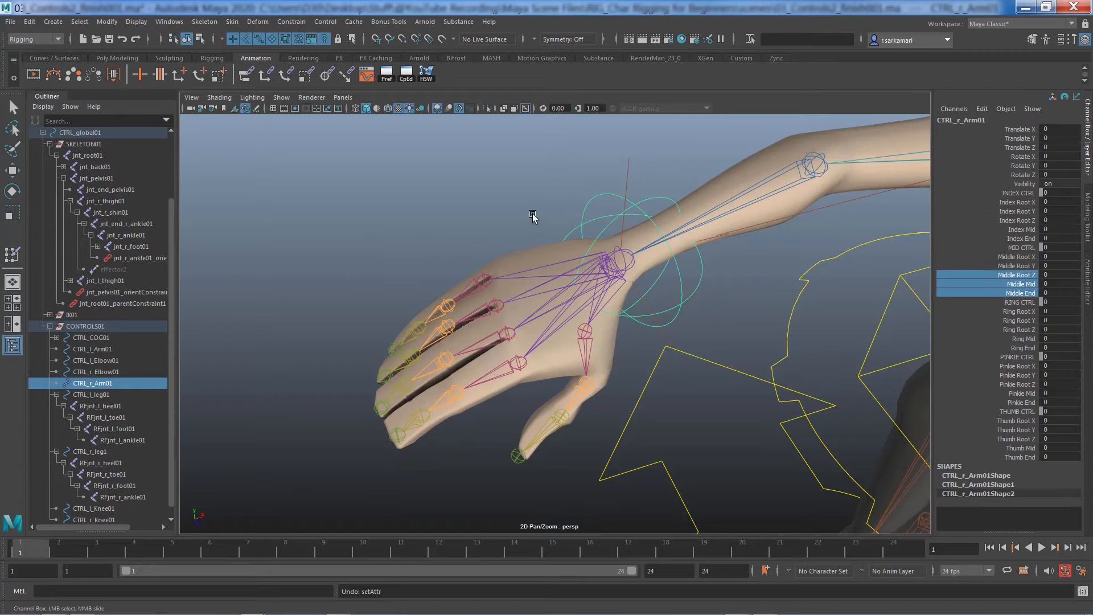
{"action": "middle_click_drag", "start_coordinate": [511, 192], "coordinate": [550, 252]}
{"action": "key", "text": "ctrl+z"}
Test curling the right thumb by varying Thumb Root Z, Thumb Mid and Thumb End together, and undo the change
{"action": "left_click_drag", "start_coordinate": [1022, 438], "coordinate": [1022, 456]}
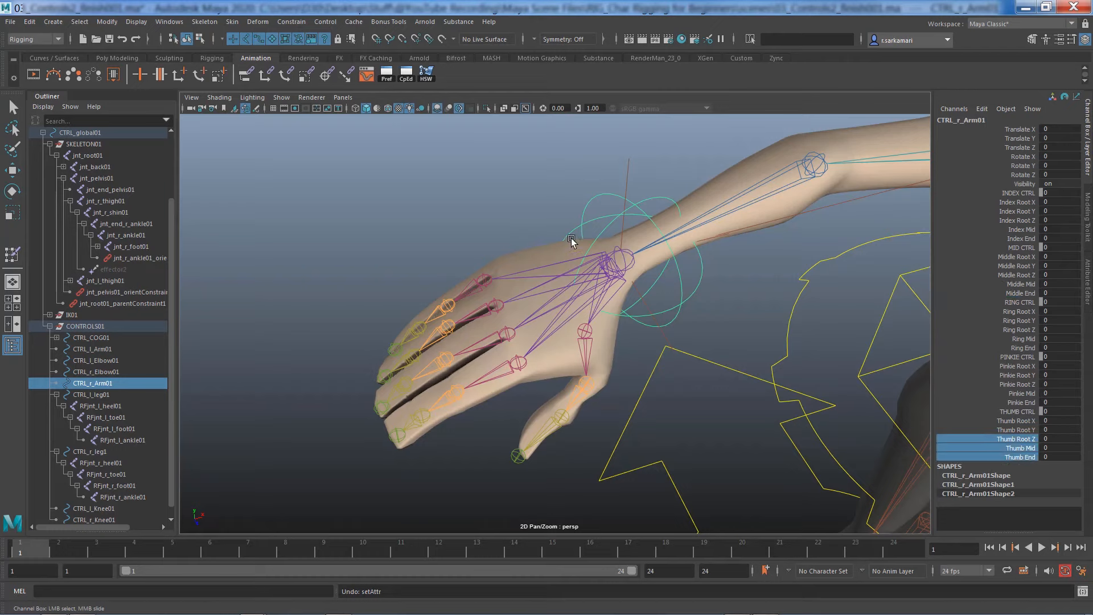
{"action": "middle_click_drag", "start_coordinate": [547, 210], "coordinate": [402, 264]}
{"action": "key", "text": "ctrl+z"}
Examine the whole character and its controls from the front
{"action": "scroll", "coordinate": [393, 283], "scroll_direction": "down", "scroll_amount": 6}
{"action": "left_click_drag", "start_coordinate": [594, 420], "coordinate": [587, 361], "text": "alt"}
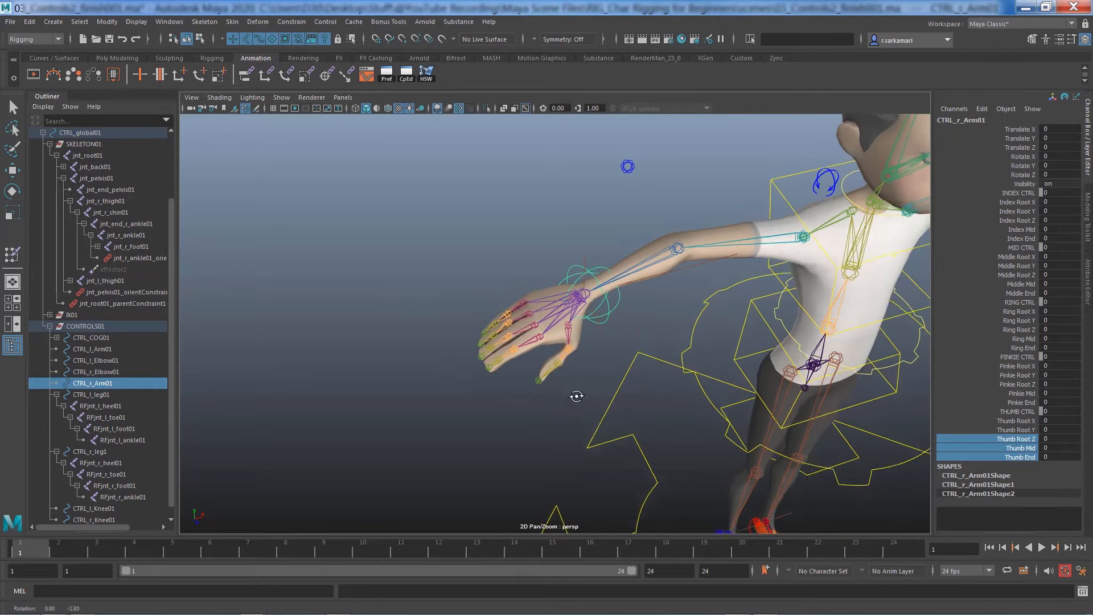
{"action": "right_click_drag", "start_coordinate": [749, 368], "coordinate": [617, 356], "text": "alt"}
{"action": "middle_click_drag", "start_coordinate": [617, 357], "coordinate": [464, 354], "text": "alt"}
{"action": "left_click_drag", "start_coordinate": [464, 354], "coordinate": [439, 344], "text": "alt"}
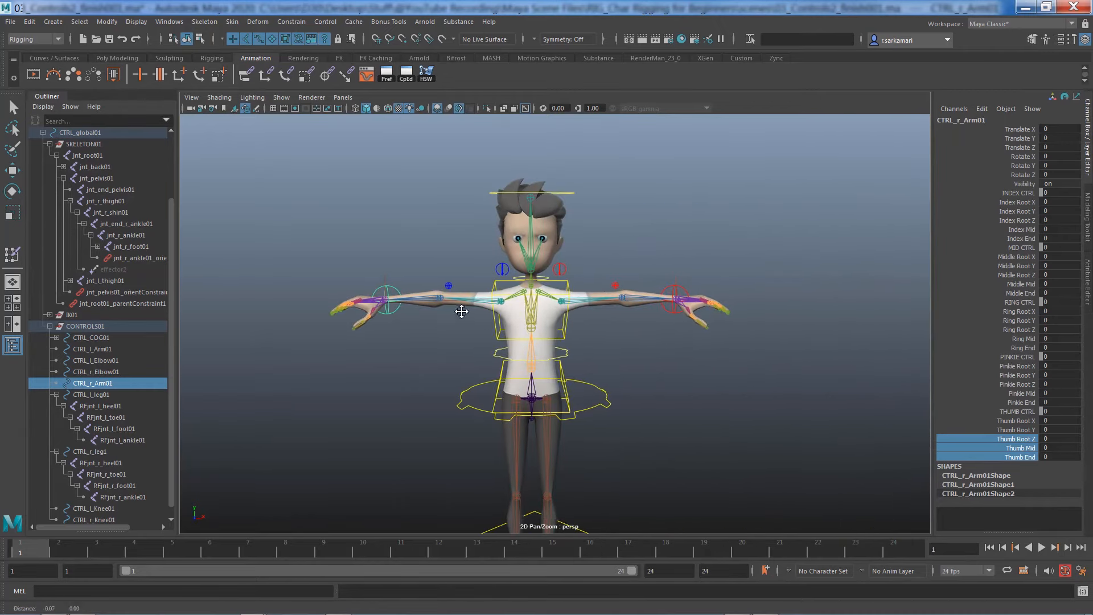
{"action": "middle_click_drag", "start_coordinate": [461, 310], "coordinate": [488, 265], "text": "alt"}
{"action": "right_click_drag", "start_coordinate": [494, 319], "coordinate": [490, 311], "text": "alt"}
{"action": "mouse_move", "coordinate": [504, 328]}
{"action": "middle_mouse_down", "text": "alt"}
{"action": "mouse_move", "coordinate": [505, 319]}
{"action": "mouse_move", "coordinate": [507, 339]}
{"action": "middle_mouse_up", "text": "alt"}
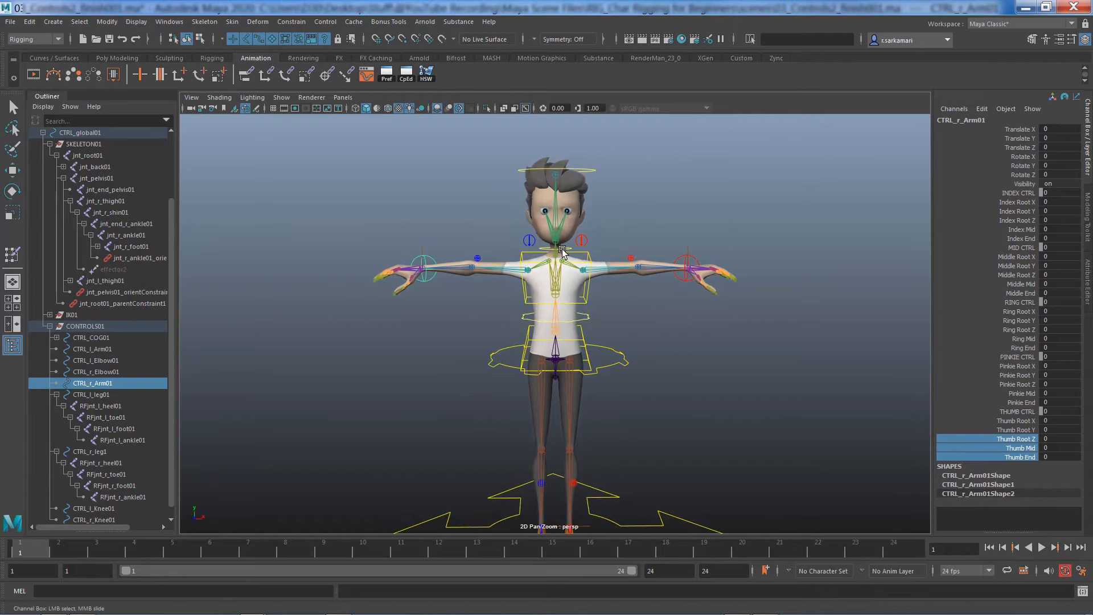
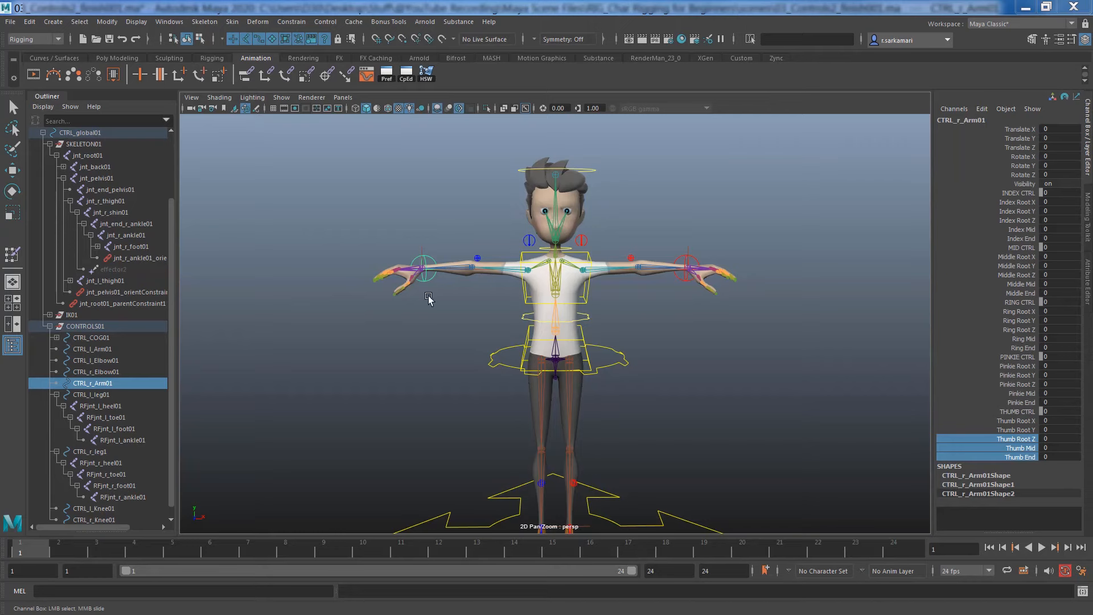
Test rotating the left eye joint, jnt_l_eye01, to check how it deforms the face, and undo the rotation
{"action": "left_click", "coordinate": [341, 217]}
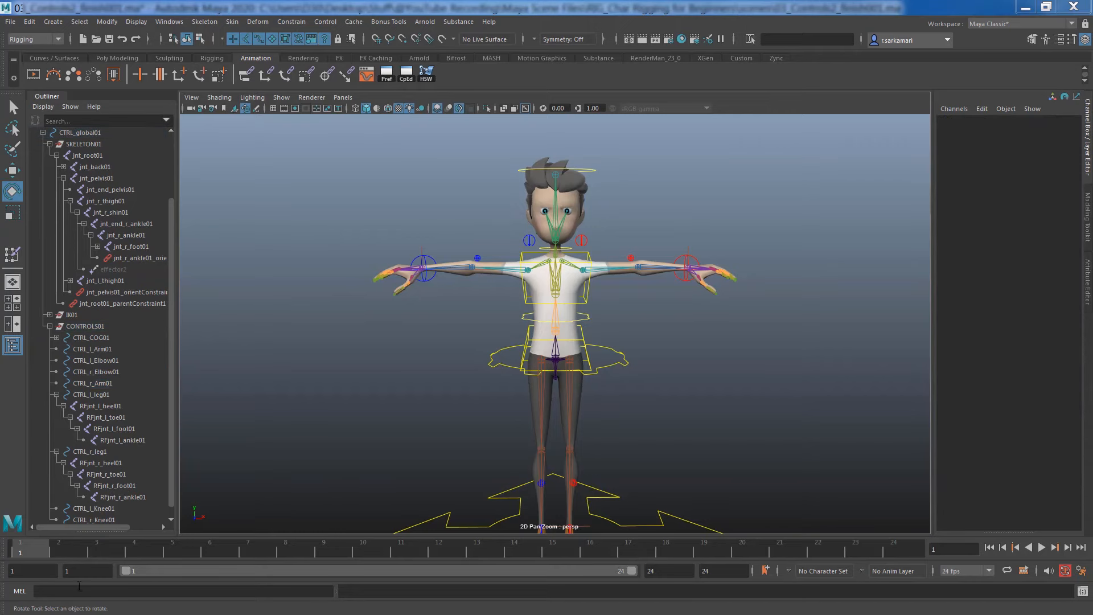
{"action": "right_click_drag", "start_coordinate": [454, 222], "coordinate": [660, 234], "text": "alt"}
{"action": "middle_click_drag", "start_coordinate": [623, 239], "coordinate": [590, 392], "text": "alt"}
{"action": "left_click_drag", "start_coordinate": [590, 393], "coordinate": [522, 357], "text": "alt"}
{"action": "middle_click_drag", "start_coordinate": [527, 216], "coordinate": [535, 298], "text": "alt"}
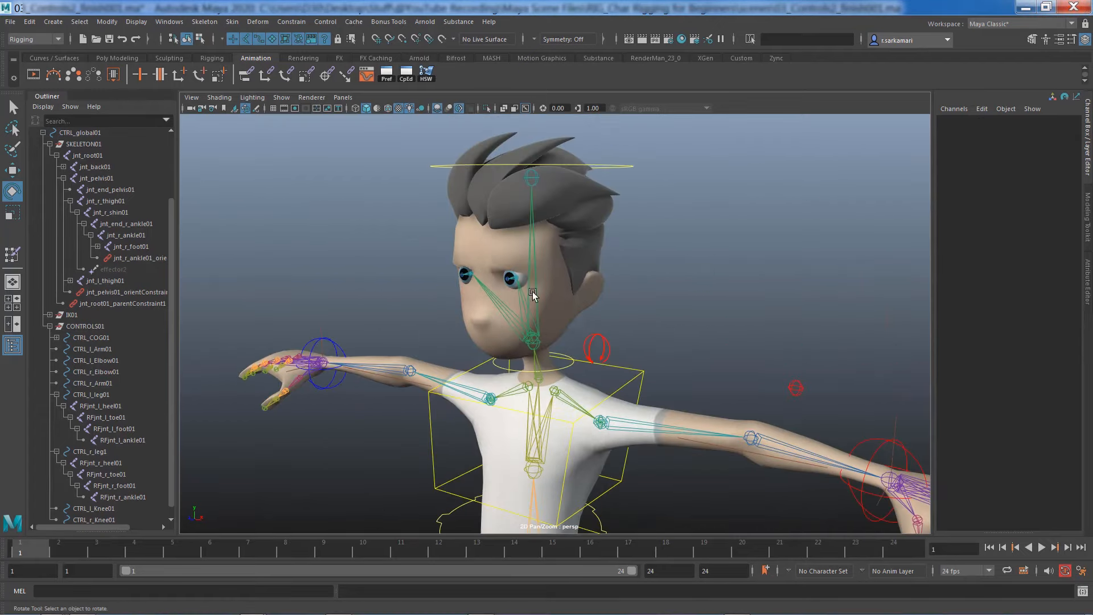
{"action": "right_click_drag", "start_coordinate": [535, 298], "coordinate": [612, 336], "text": "alt"}
{"action": "middle_click_drag", "start_coordinate": [530, 289], "coordinate": [597, 327], "text": "alt"}
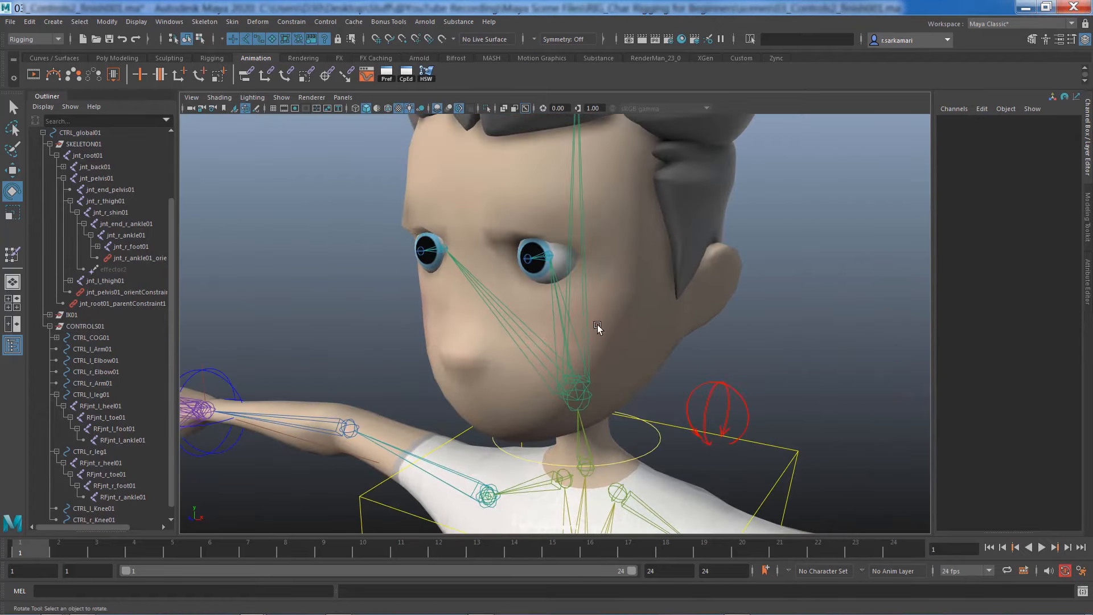
{"action": "left_click", "coordinate": [541, 259]}
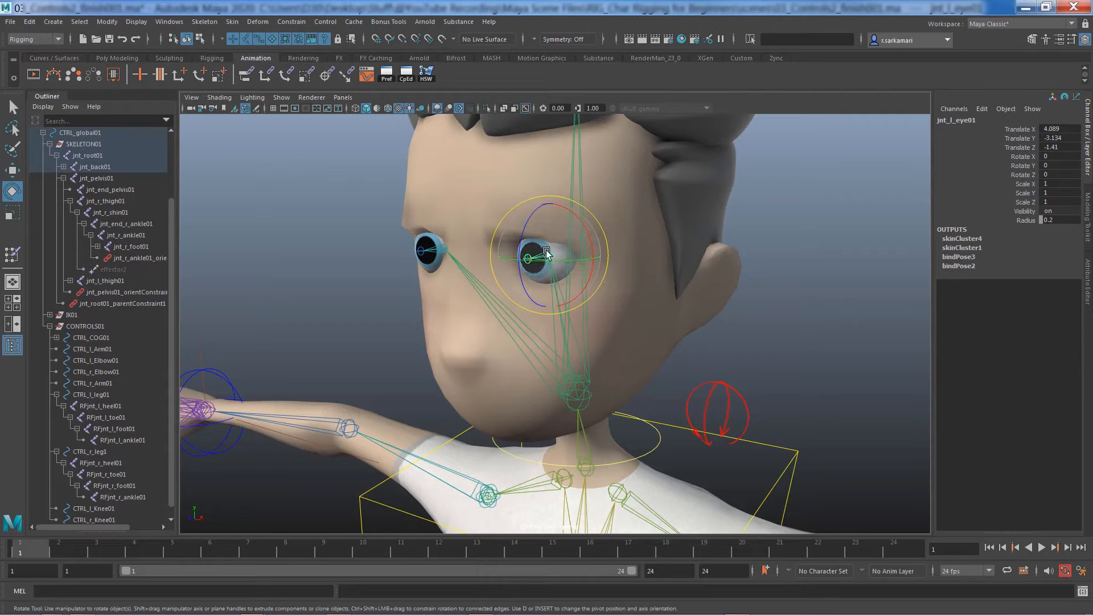
{"action": "mouse_move", "coordinate": [545, 253]}
{"action": "left_mouse_down"}
{"action": "mouse_move", "coordinate": [567, 227]}
{"action": "mouse_move", "coordinate": [566, 236]}
{"action": "mouse_move", "coordinate": [555, 228]}
{"action": "mouse_move", "coordinate": [561, 245]}
{"action": "left_mouse_up"}
{"action": "key", "text": "ctrl+z"}
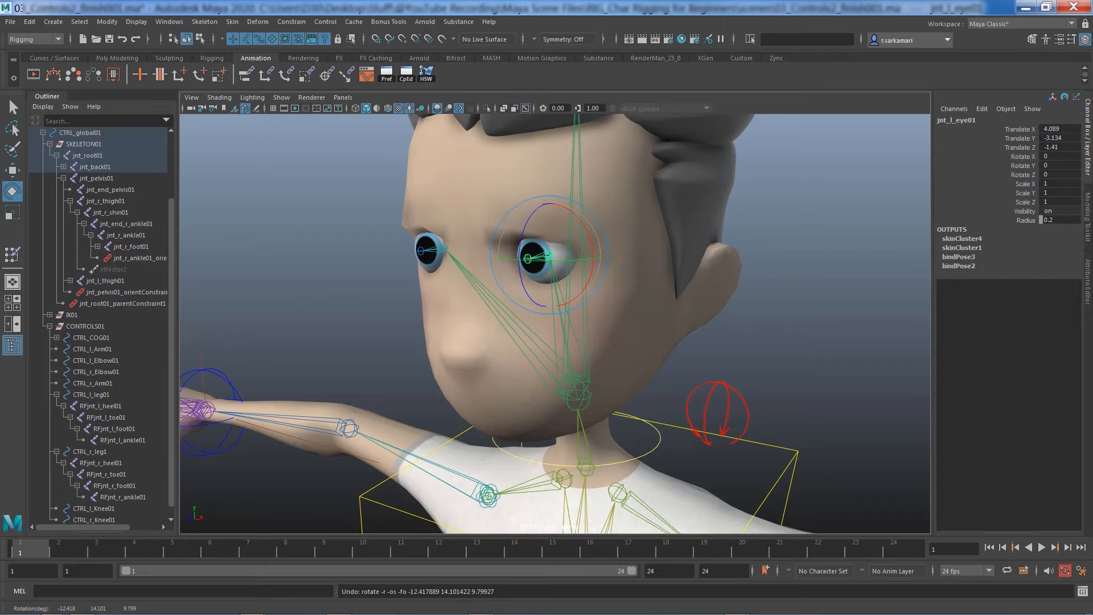
Remove the influence of the left and right eye joints from the skin of the Char body mesh
{"action": "left_click", "coordinate": [370, 242]}
{"action": "left_click", "coordinate": [516, 309]}
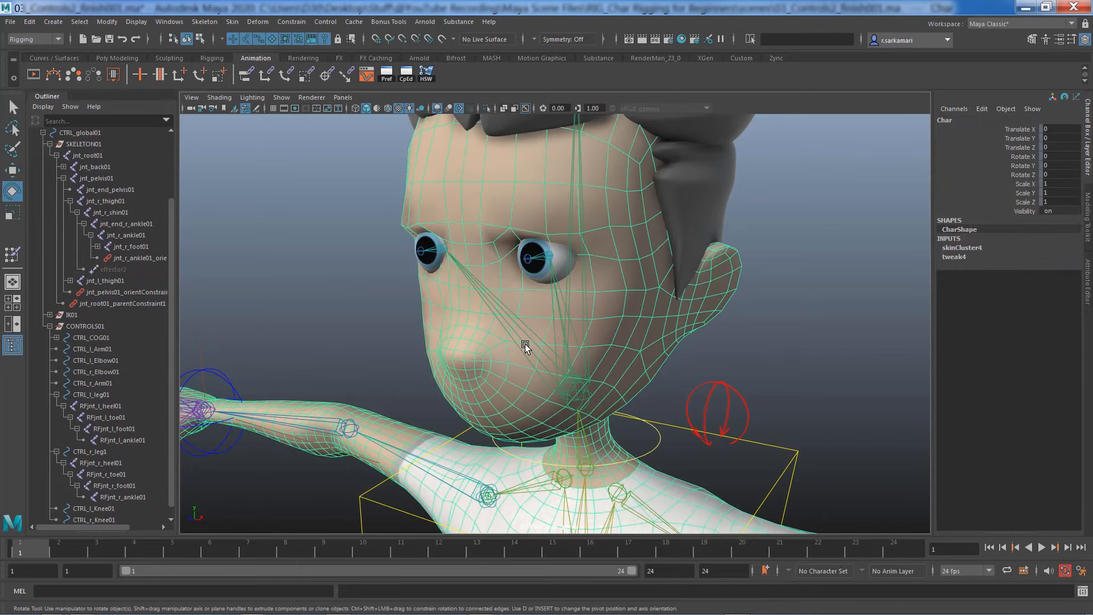
{"action": "left_click", "coordinate": [539, 259]}
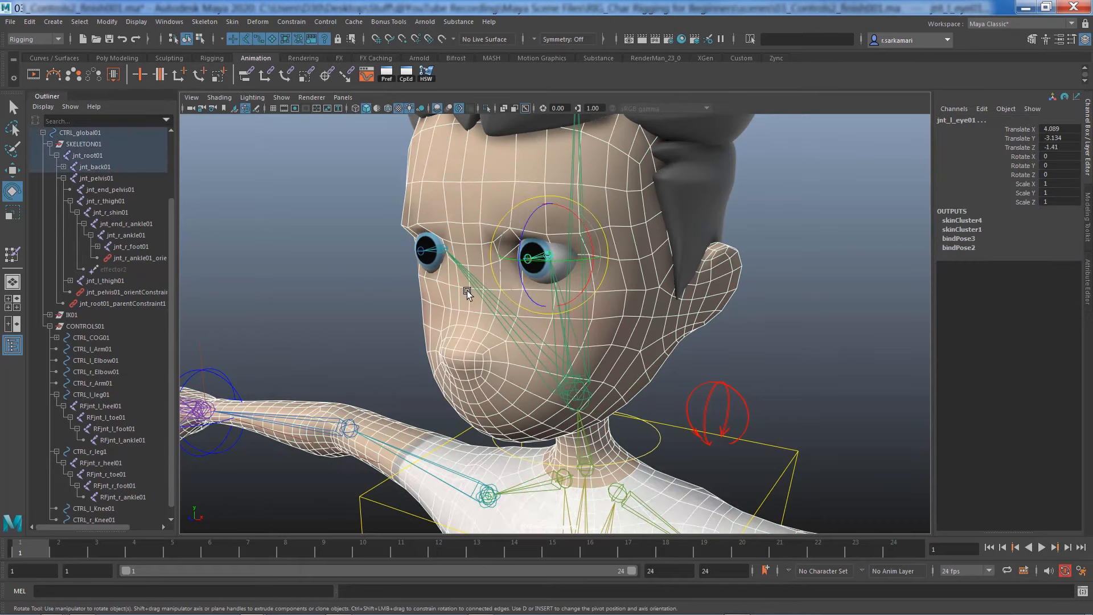
{"action": "key", "text": "q"}
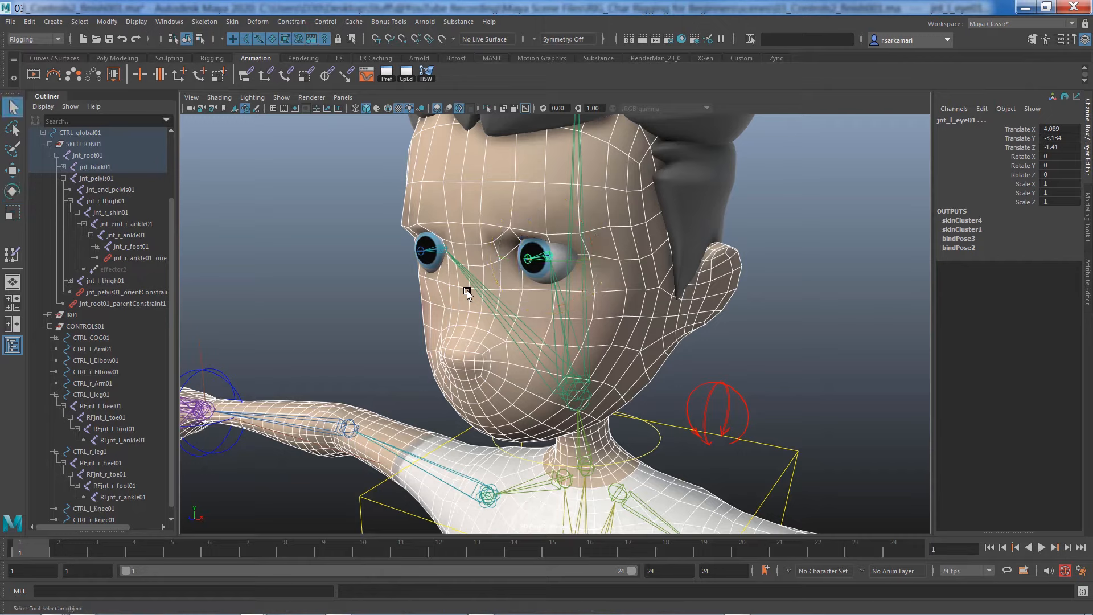
{"action": "left_click", "coordinate": [432, 253]}
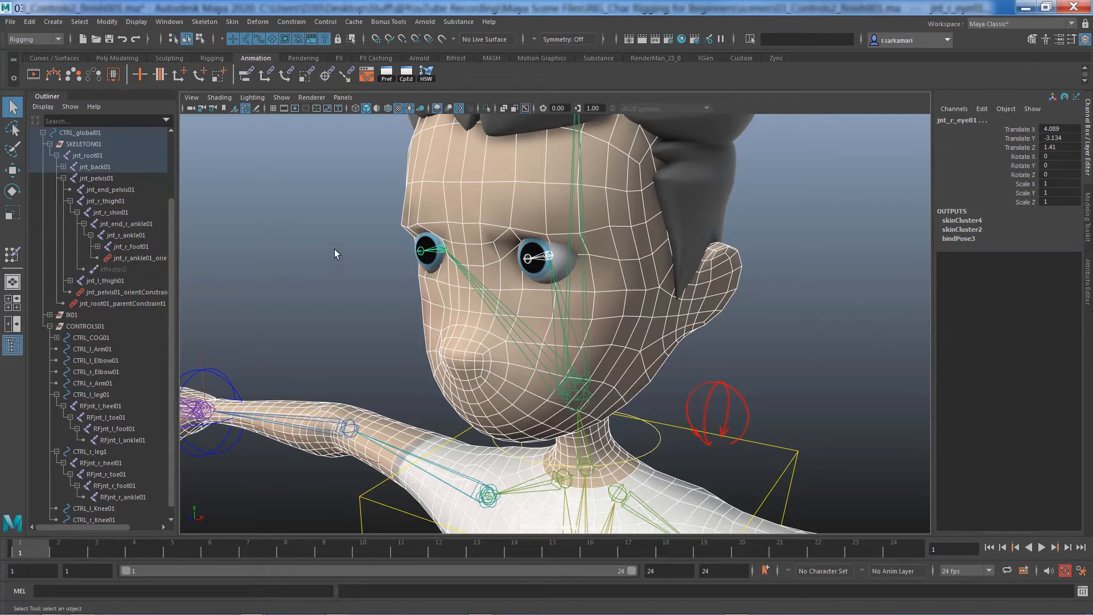
{"action": "left_click", "coordinate": [232, 23]}
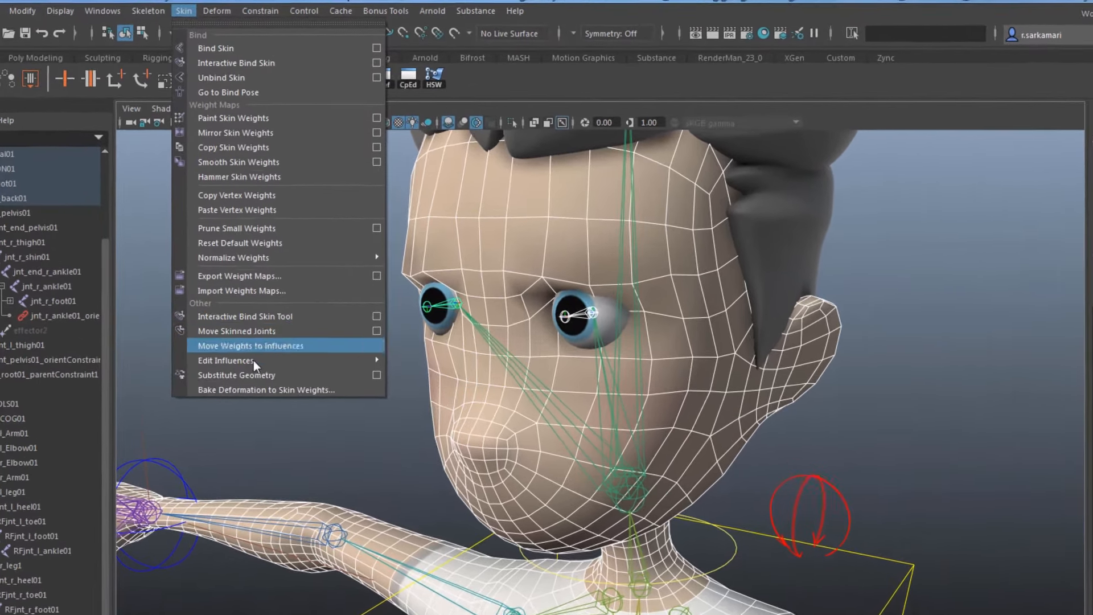
{"action": "mouse_move", "coordinate": [288, 296]}
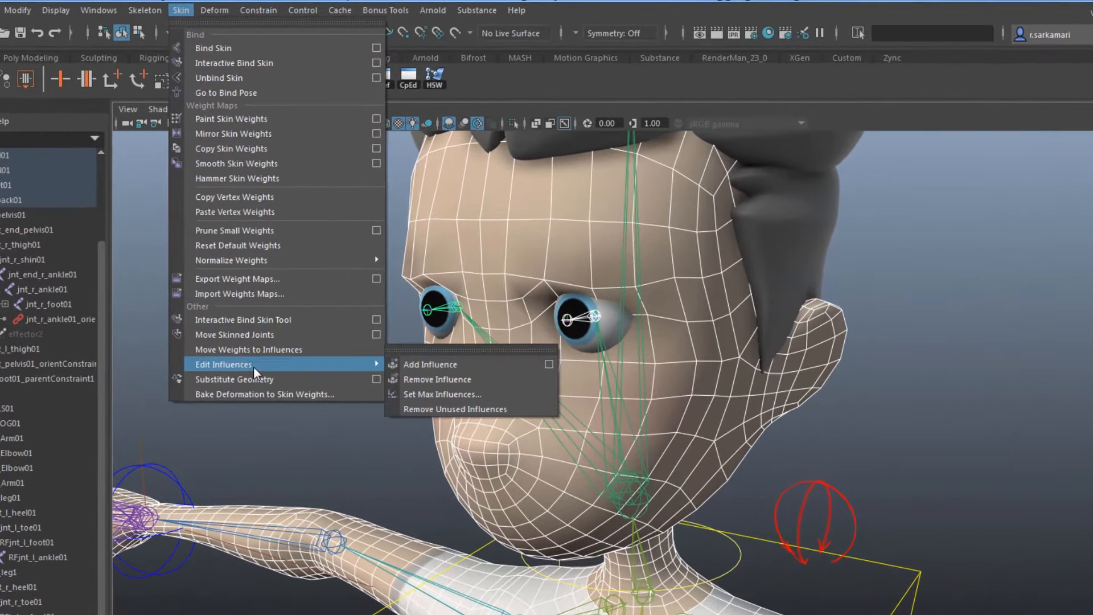
{"action": "left_click", "coordinate": [443, 378]}
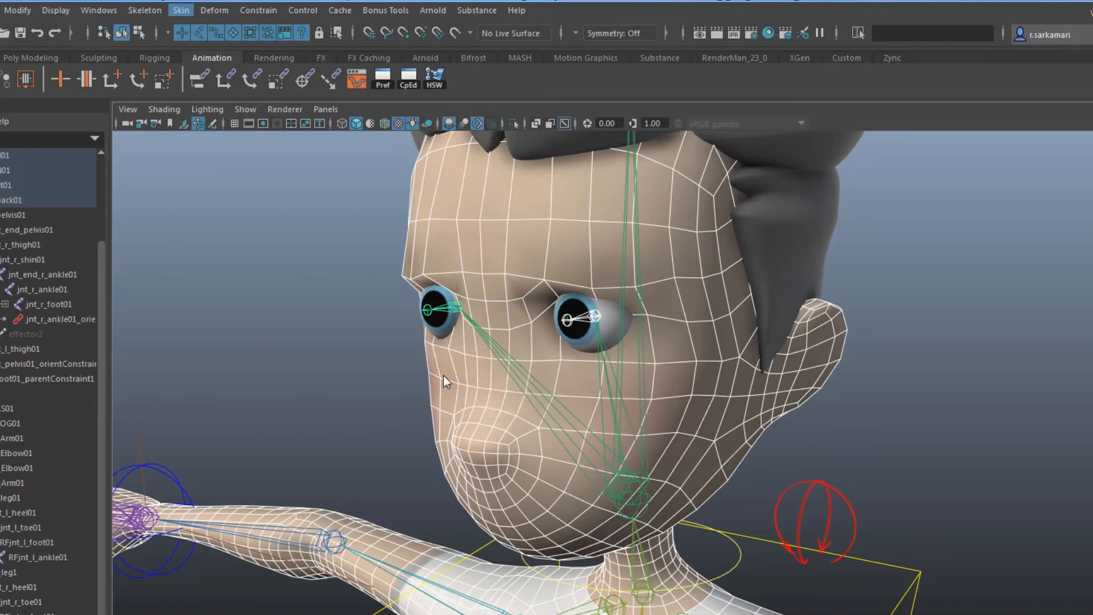
{"action": "left_click", "coordinate": [384, 390]}
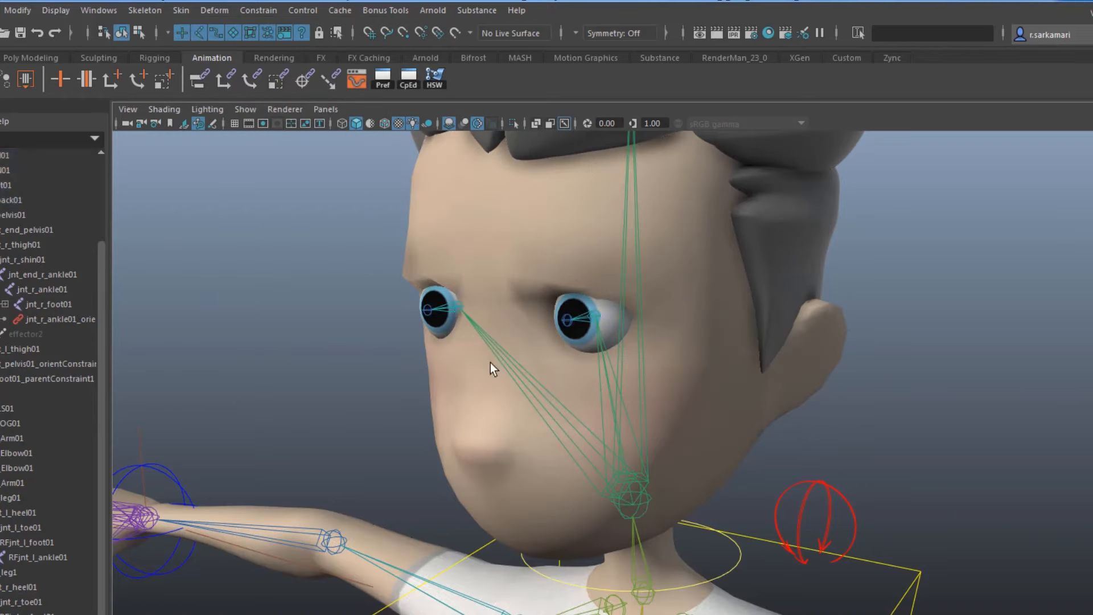
Test the rotation of jnt_l_eye01 again without its influence on the body mesh, and undo the rotation
{"action": "left_click", "coordinate": [582, 320]}
{"action": "key", "text": "e"}
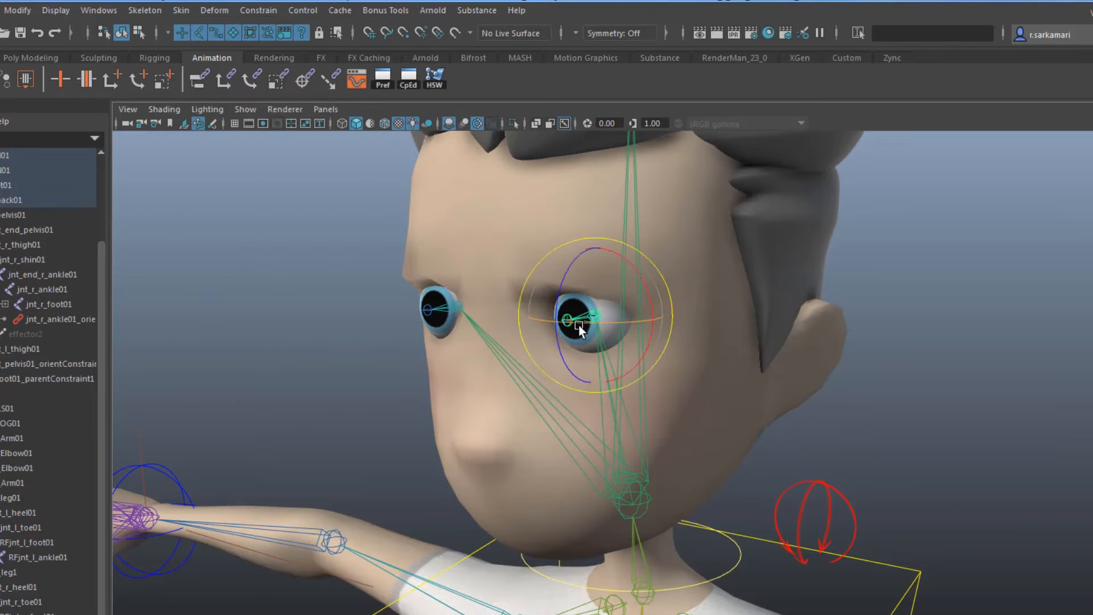
{"action": "left_click_drag", "start_coordinate": [580, 326], "coordinate": [609, 304]}
{"action": "key", "text": "ctrl+z"}
{"action": "key", "text": "ctrl+z"}
{"action": "key", "text": "ctrl+z"}
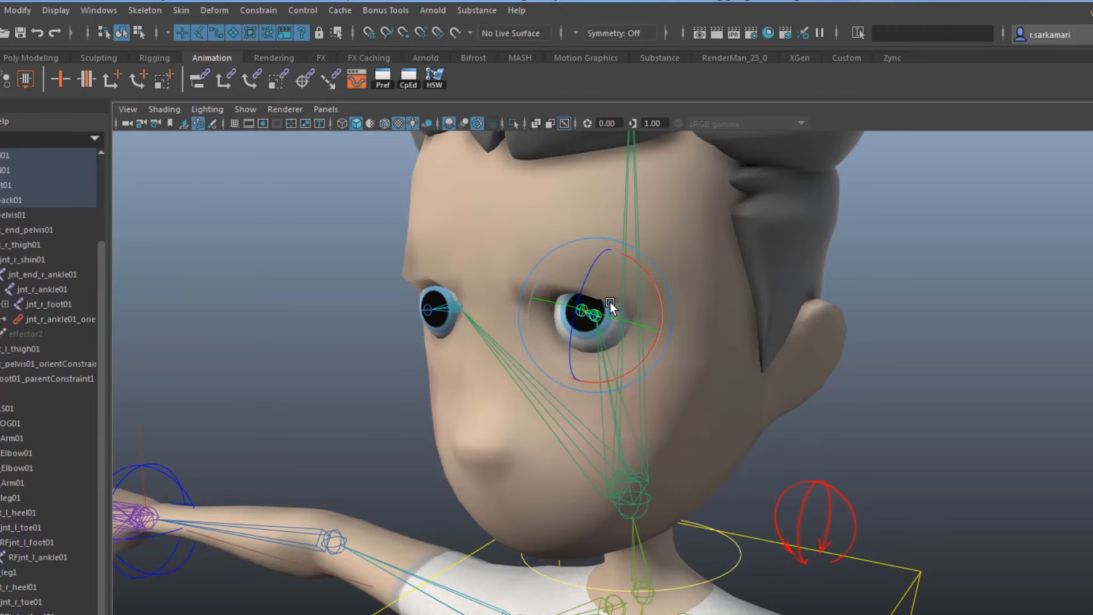
Create a NURBS circle and move it up in front of the face, to about Translate Y 45.5 and Translate Z 5.1
{"action": "right_click_drag", "start_coordinate": [256, 435], "coordinate": [137, 406], "text": "alt"}
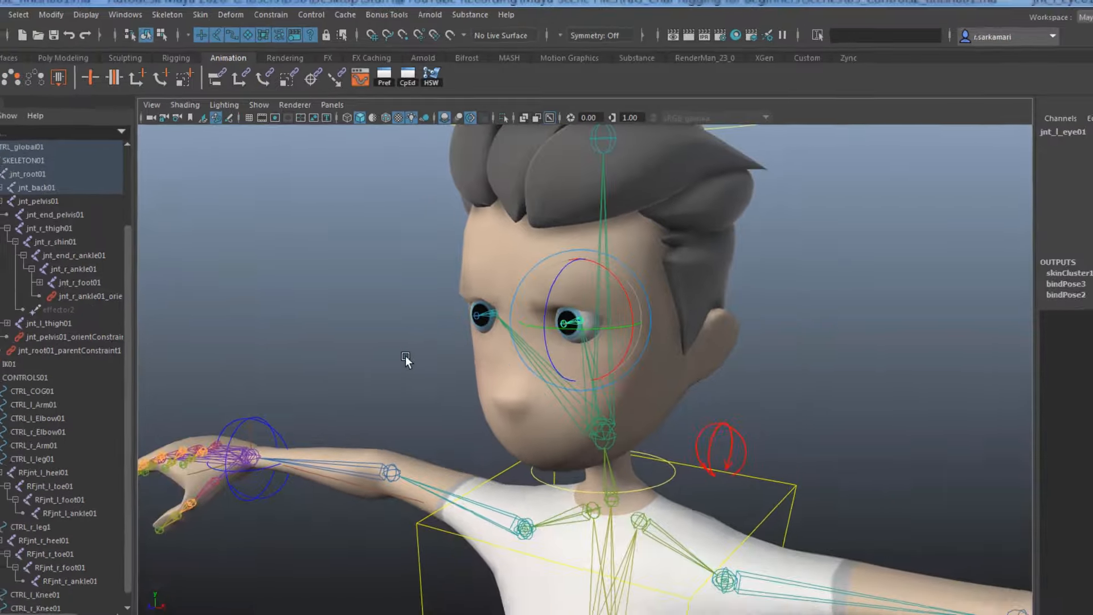
{"action": "right_click_drag", "start_coordinate": [406, 356], "coordinate": [341, 380], "text": "alt"}
{"action": "left_click_drag", "start_coordinate": [340, 380], "coordinate": [365, 326], "text": "alt"}
{"action": "scroll", "coordinate": [365, 326], "scroll_direction": "down", "scroll_amount": 8}
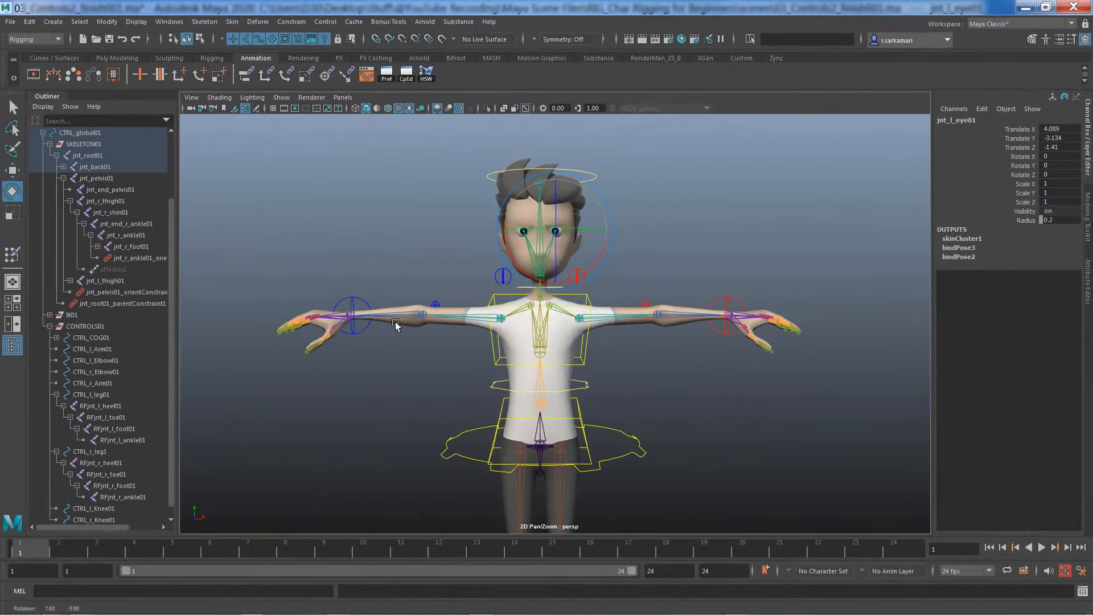
{"action": "scroll", "coordinate": [382, 356], "scroll_direction": "down", "scroll_amount": 3}
{"action": "left_click", "coordinate": [382, 355]}
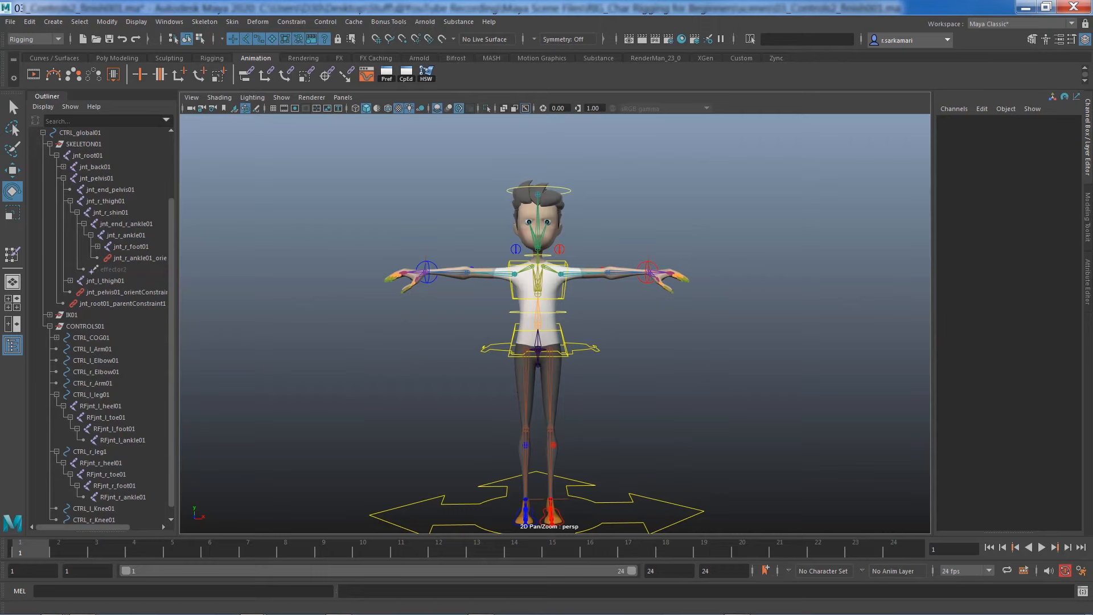
{"action": "left_click", "coordinate": [54, 57]}
{"action": "left_click", "coordinate": [33, 74]}
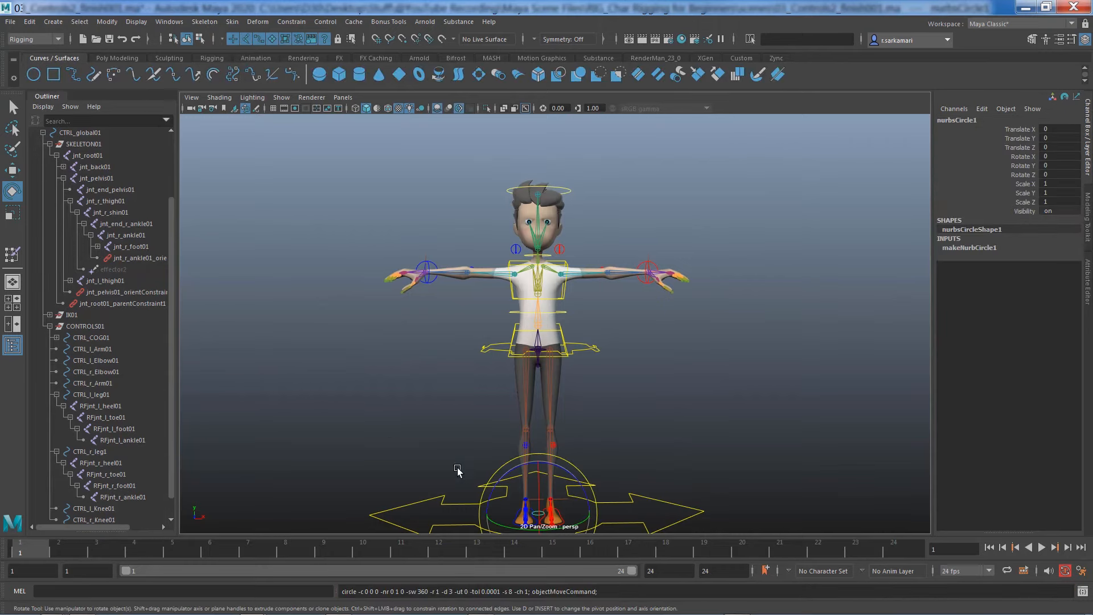
{"action": "key", "text": "w"}
{"action": "left_click_drag", "start_coordinate": [538, 464], "coordinate": [484, 189]}
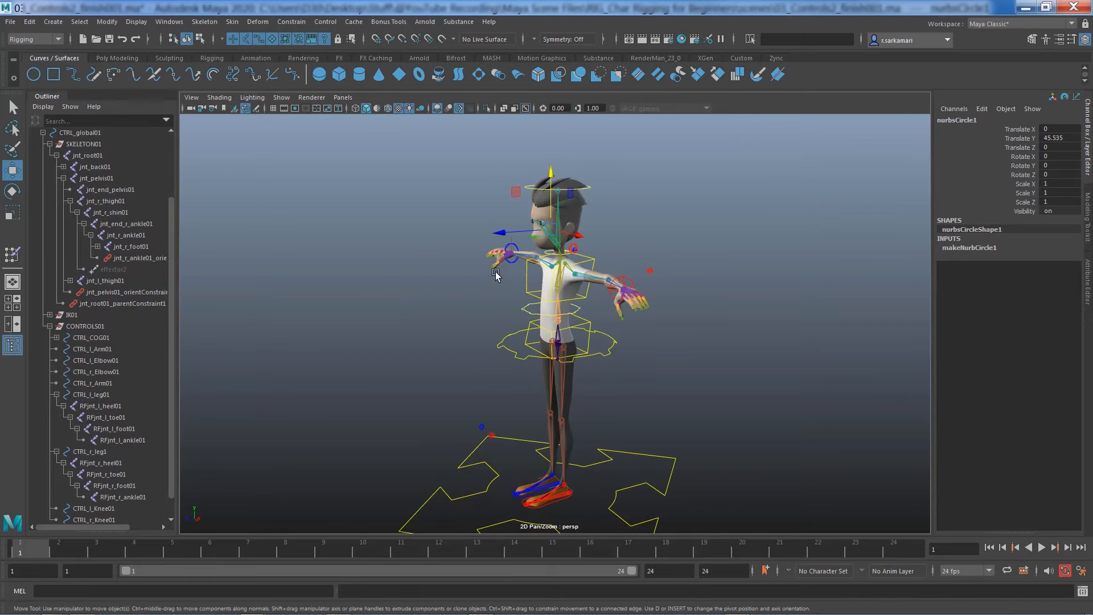
{"action": "left_click_drag", "start_coordinate": [500, 233], "coordinate": [458, 234]}
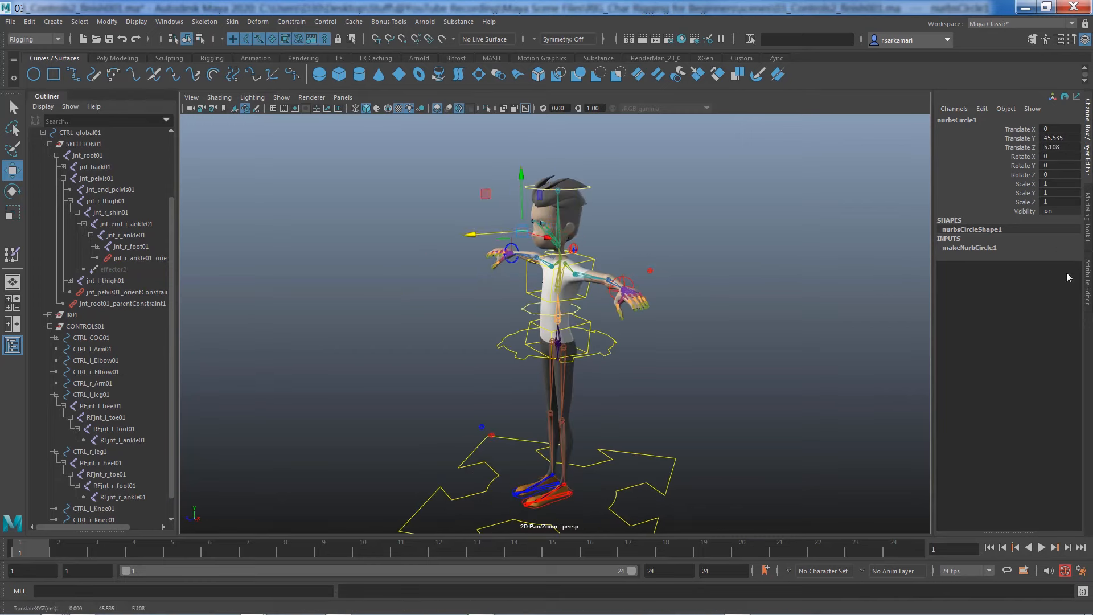
Reveal the display layers and hide geo_layer so that only the joints and controls are shown
{"action": "left_click", "coordinate": [1088, 302]}
{"action": "left_click", "coordinate": [1087, 171]}
{"action": "left_click_drag", "start_coordinate": [1006, 532], "coordinate": [1002, 476]}
{"action": "left_click", "coordinate": [946, 506]}
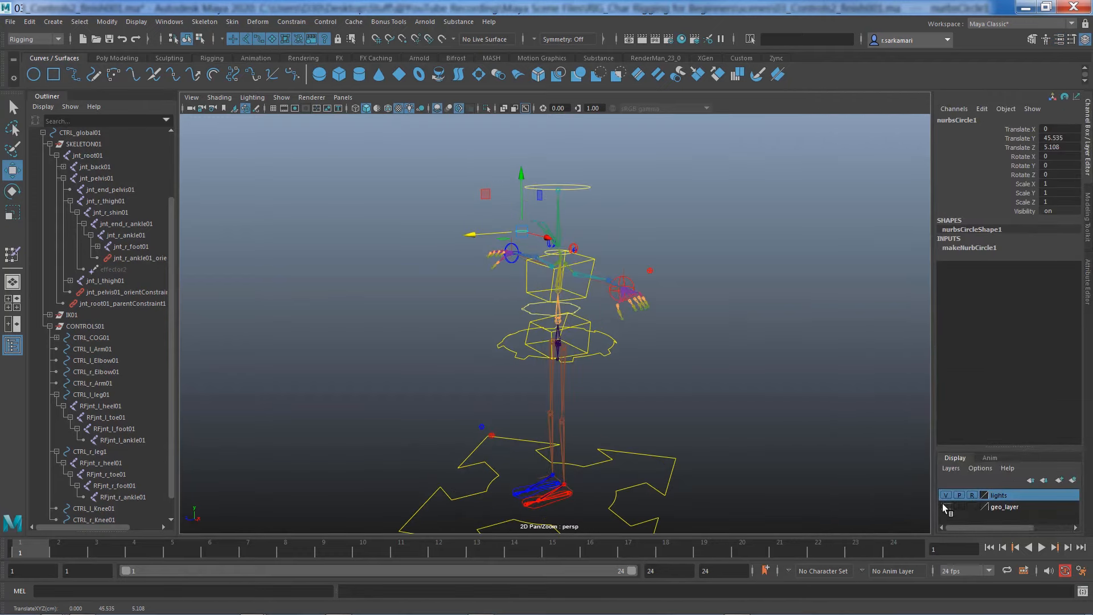
Rotate the new circle 90 degrees about X so that it stands upright facing forward
{"action": "scroll", "coordinate": [812, 288], "scroll_direction": "up", "scroll_amount": 8}
{"action": "scroll", "coordinate": [635, 383], "scroll_direction": "up", "scroll_amount": 10}
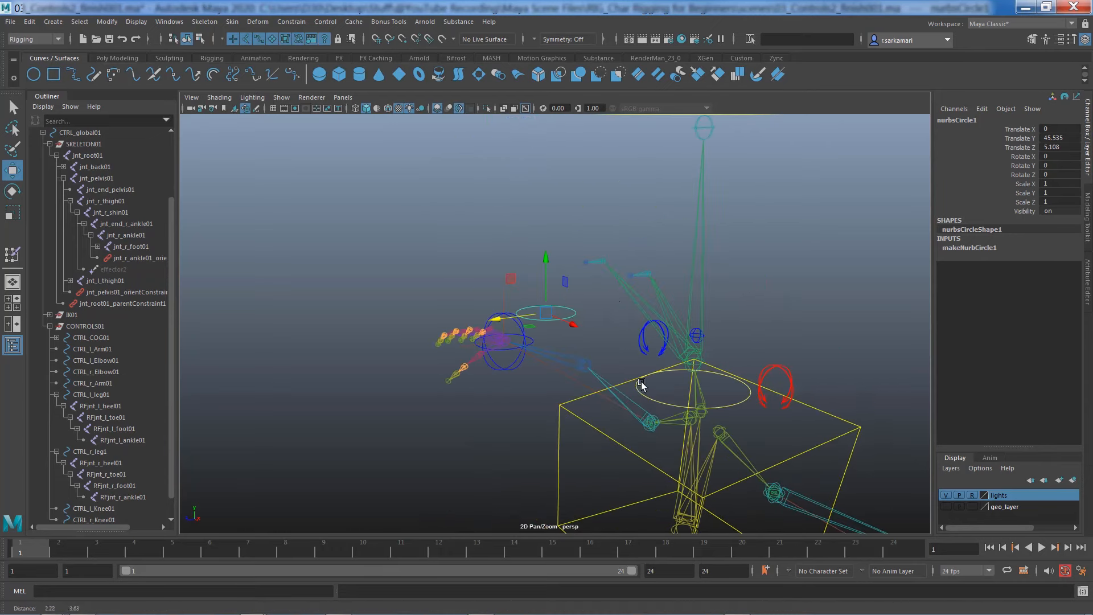
{"action": "key", "text": "e"}
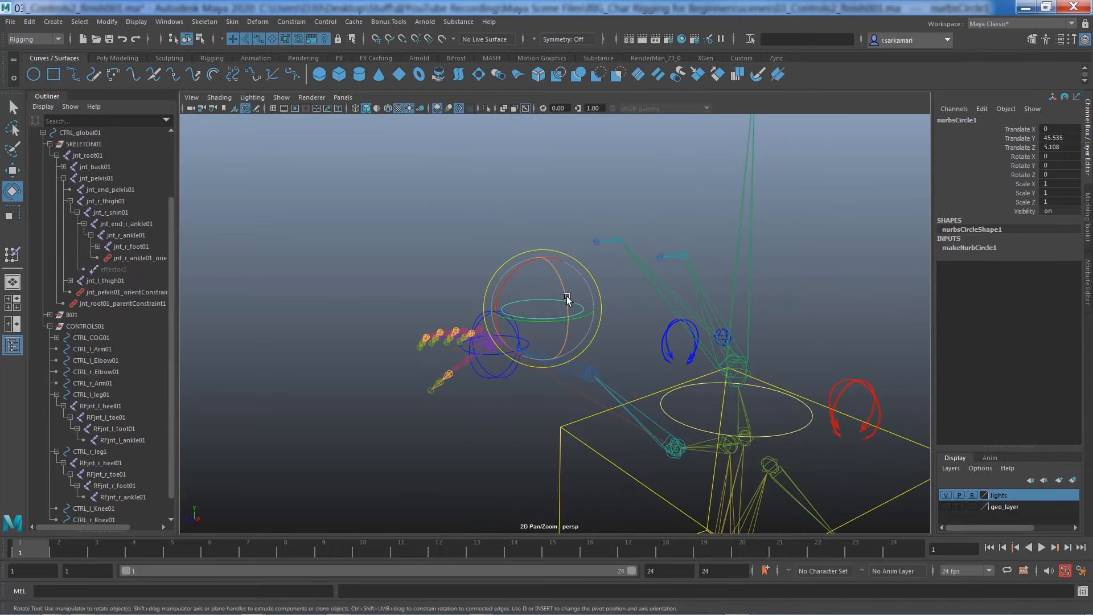
{"action": "left_click_drag", "start_coordinate": [528, 277], "coordinate": [459, 424]}
{"action": "key", "text": "w"}
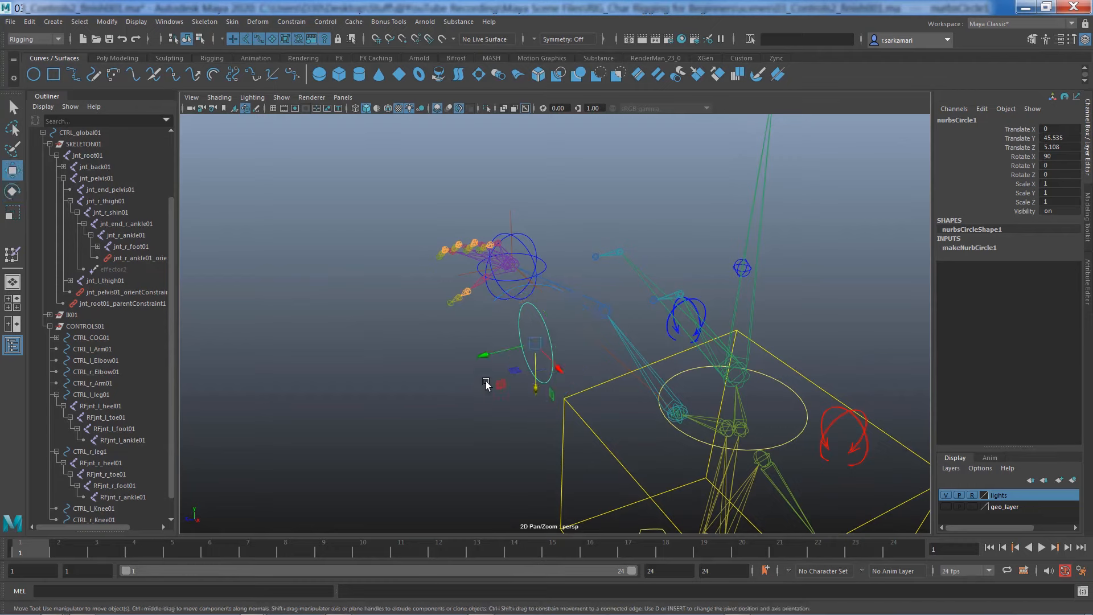
Snap the circle onto the left eye joint and check its placement
{"action": "left_click_drag", "start_coordinate": [489, 356], "coordinate": [653, 307]}
{"action": "key", "text": "v"}
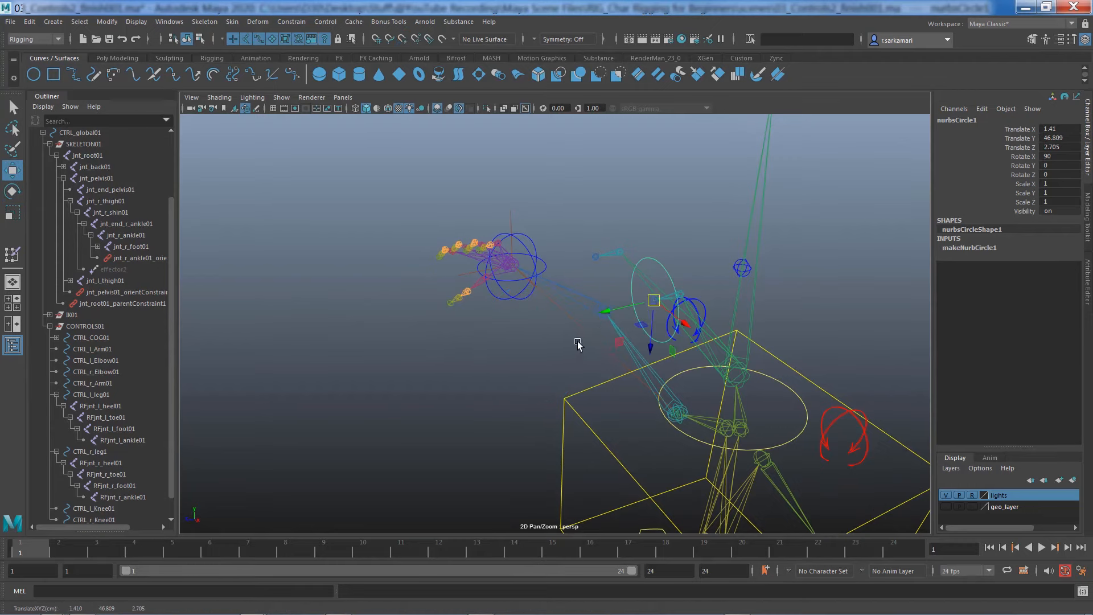
{"action": "right_click_drag", "start_coordinate": [579, 344], "coordinate": [669, 368], "text": "alt"}
{"action": "left_click_drag", "start_coordinate": [669, 368], "coordinate": [744, 360], "text": "alt"}
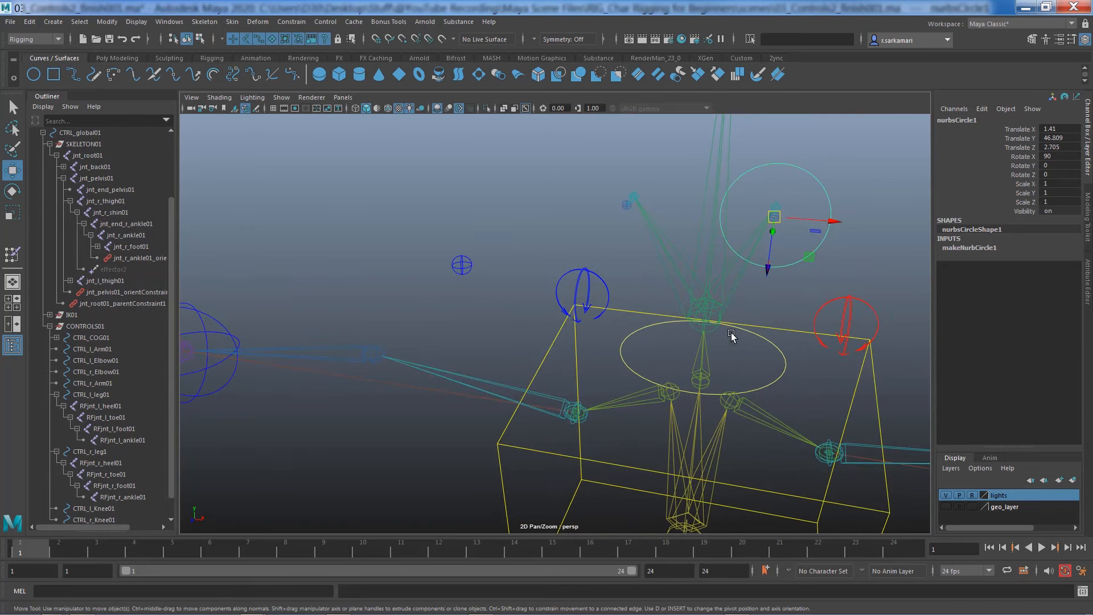
Scale the circle around the left eye joint down to 0.4 on all three axes
{"action": "key", "text": "r"}
{"action": "middle_click_drag", "start_coordinate": [759, 237], "coordinate": [723, 234]}
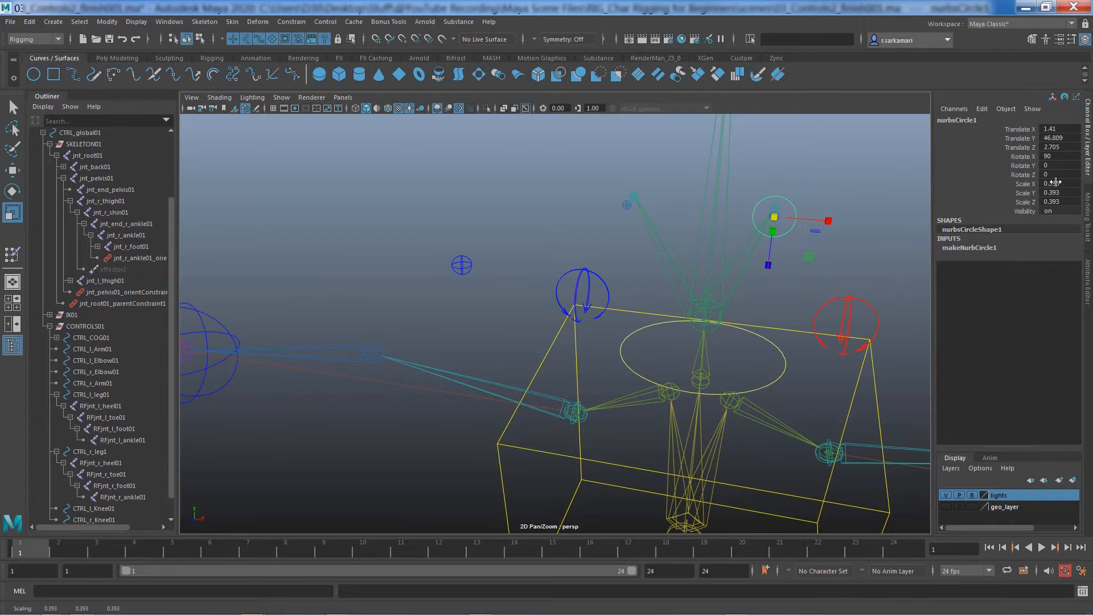
{"action": "left_click_drag", "start_coordinate": [1056, 182], "coordinate": [1056, 202]}
{"action": "type", "text": ".45"}
{"action": "key", "text": "BackSpace"}
{"action": "key", "text": "Return"}
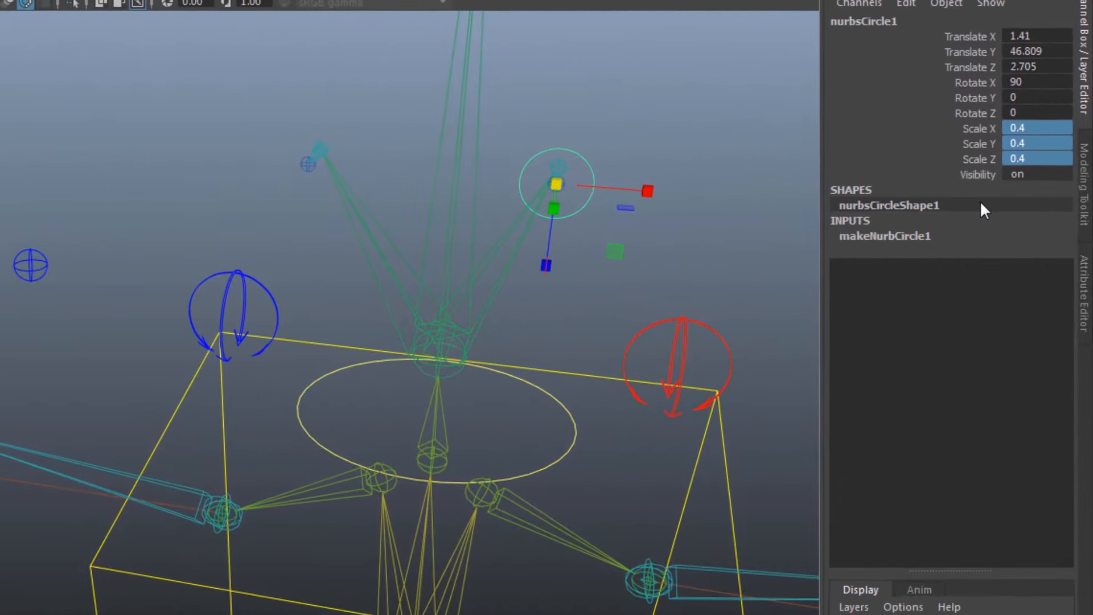
Duplicate the left eye circle and move the copy along X onto the right eye joint
{"action": "key", "text": "ctrl+d"}
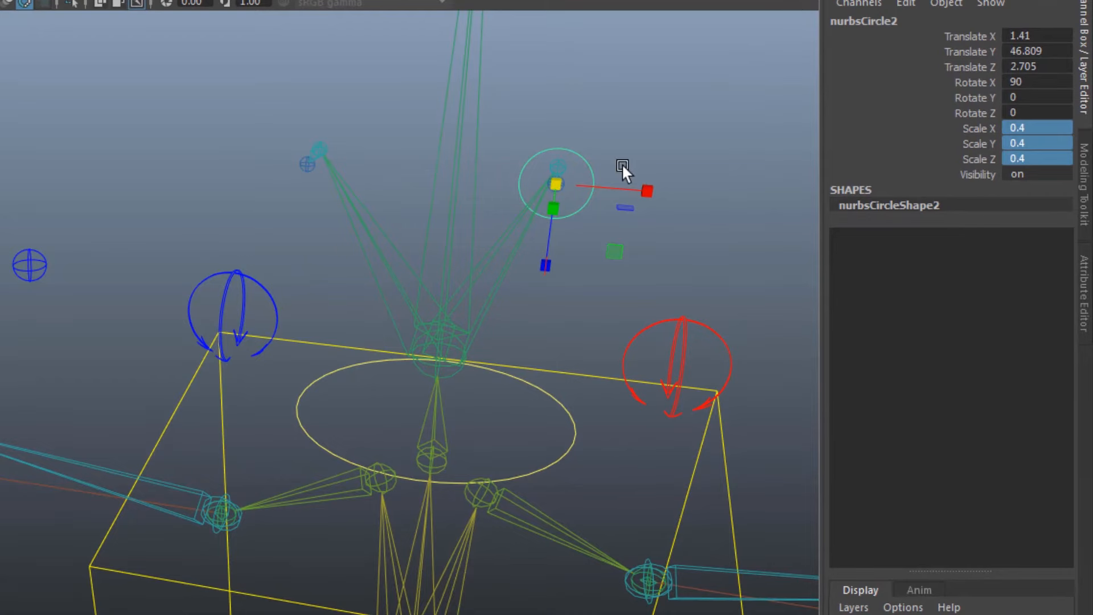
{"action": "key", "text": "w"}
{"action": "left_click_drag", "start_coordinate": [646, 182], "coordinate": [415, 183]}
{"action": "left_click_drag", "start_coordinate": [346, 176], "coordinate": [309, 173]}
Enable drawing overrides on the left eye circle's shape node and set its index colour to red
{"action": "left_click_drag", "start_coordinate": [319, 273], "coordinate": [426, 224], "text": "alt"}
{"action": "left_click", "coordinate": [500, 211]}
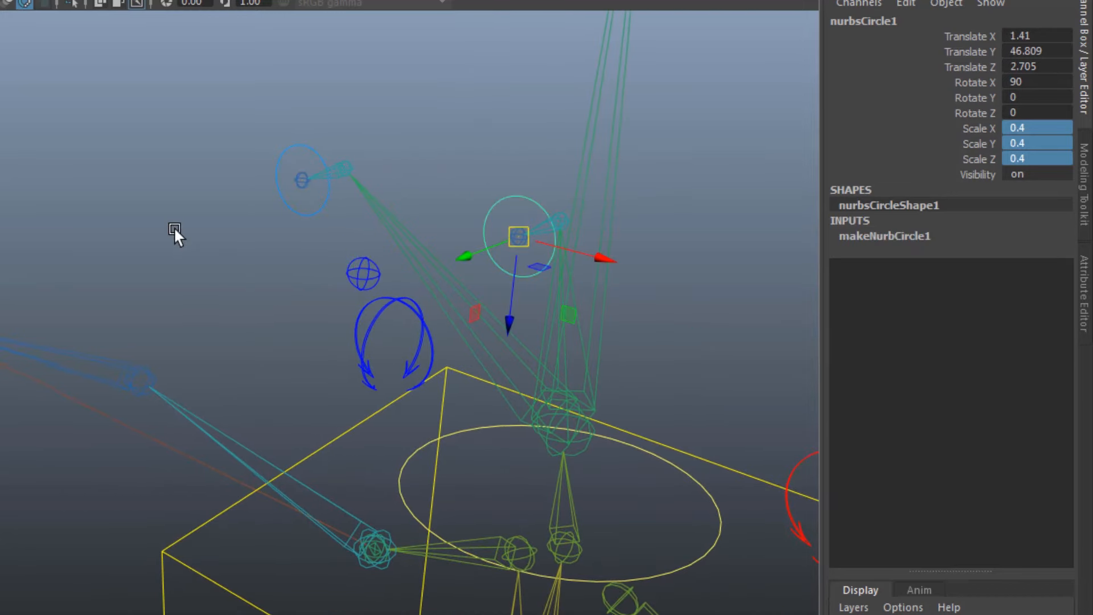
{"action": "key", "text": "ctrl+a"}
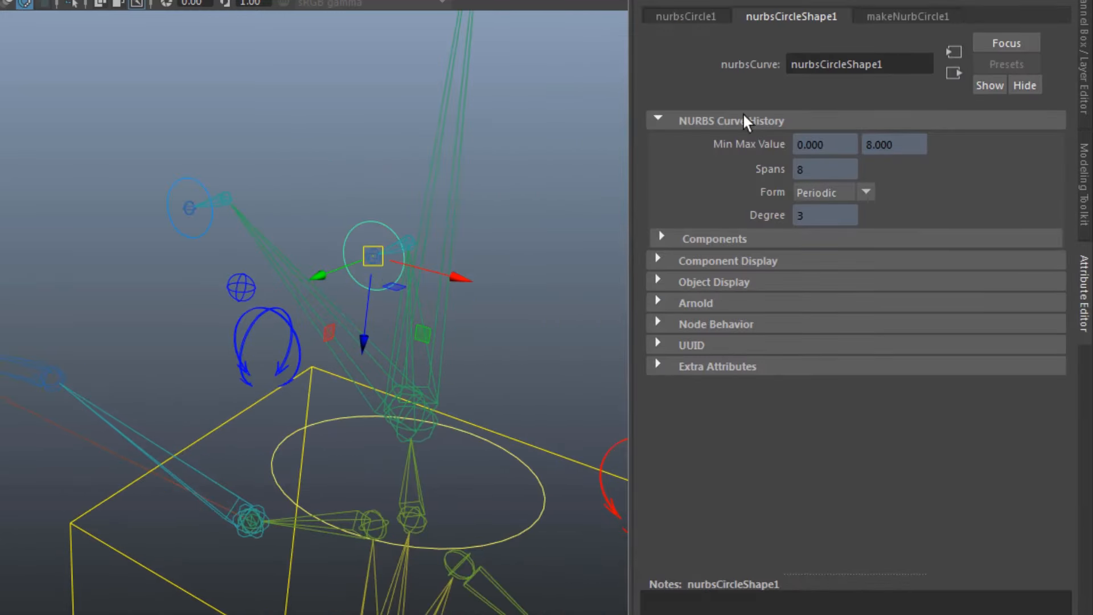
{"action": "left_click", "coordinate": [671, 17]}
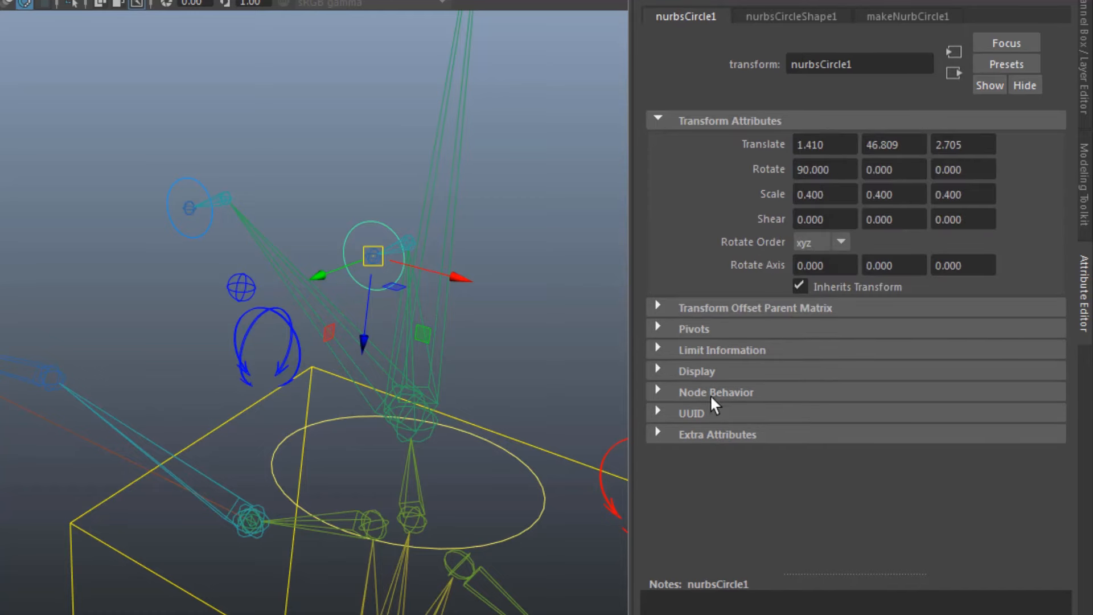
{"action": "left_click", "coordinate": [753, 23]}
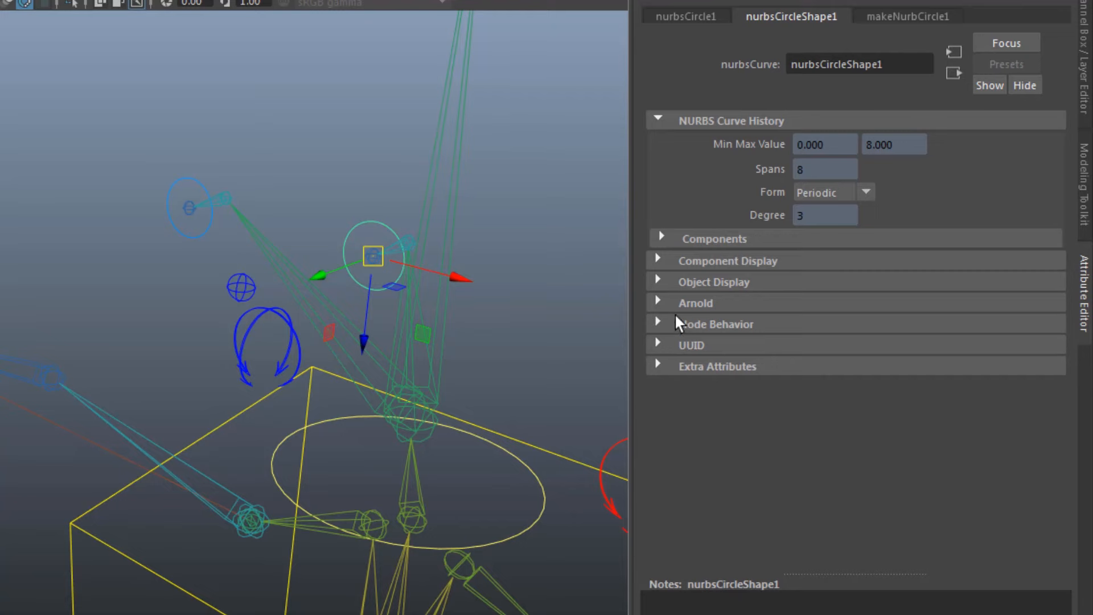
{"action": "left_click", "coordinate": [678, 279]}
{"action": "left_click", "coordinate": [694, 472]}
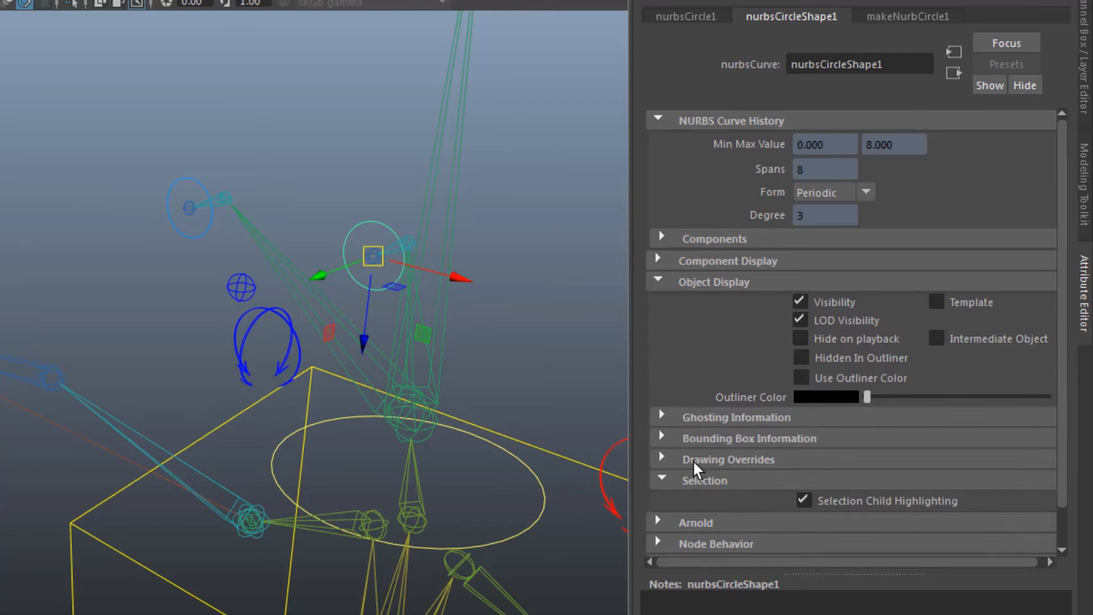
{"action": "left_click", "coordinate": [694, 461]}
{"action": "scroll", "coordinate": [732, 481], "scroll_direction": "down", "scroll_amount": 4}
{"action": "left_click", "coordinate": [803, 249]}
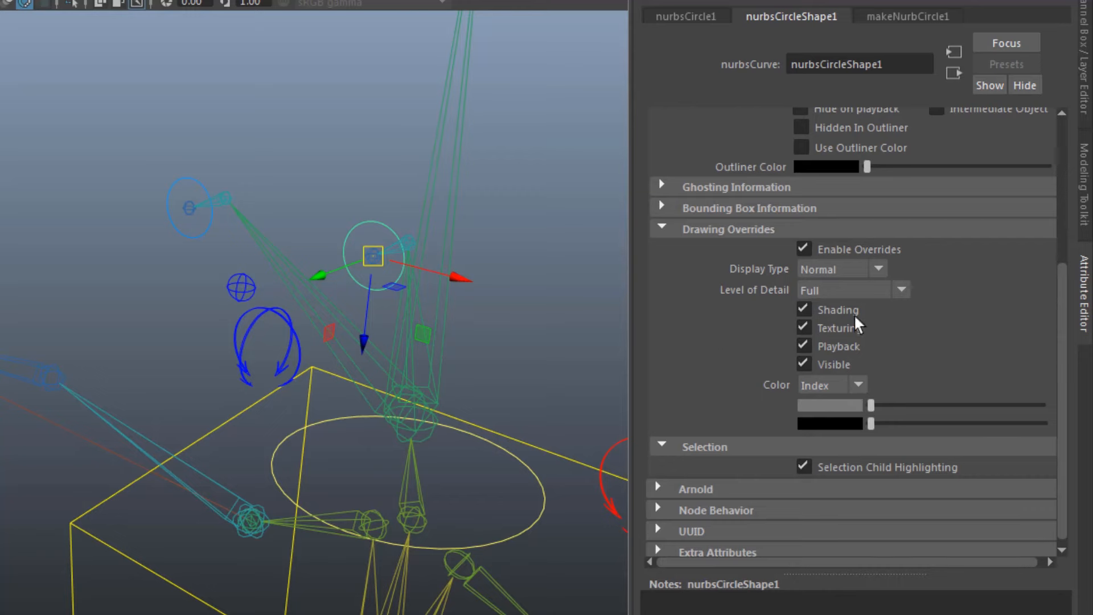
{"action": "mouse_move", "coordinate": [871, 405]}
{"action": "left_mouse_down"}
{"action": "mouse_move", "coordinate": [956, 414]}
{"action": "mouse_move", "coordinate": [942, 422]}
{"action": "left_mouse_up"}
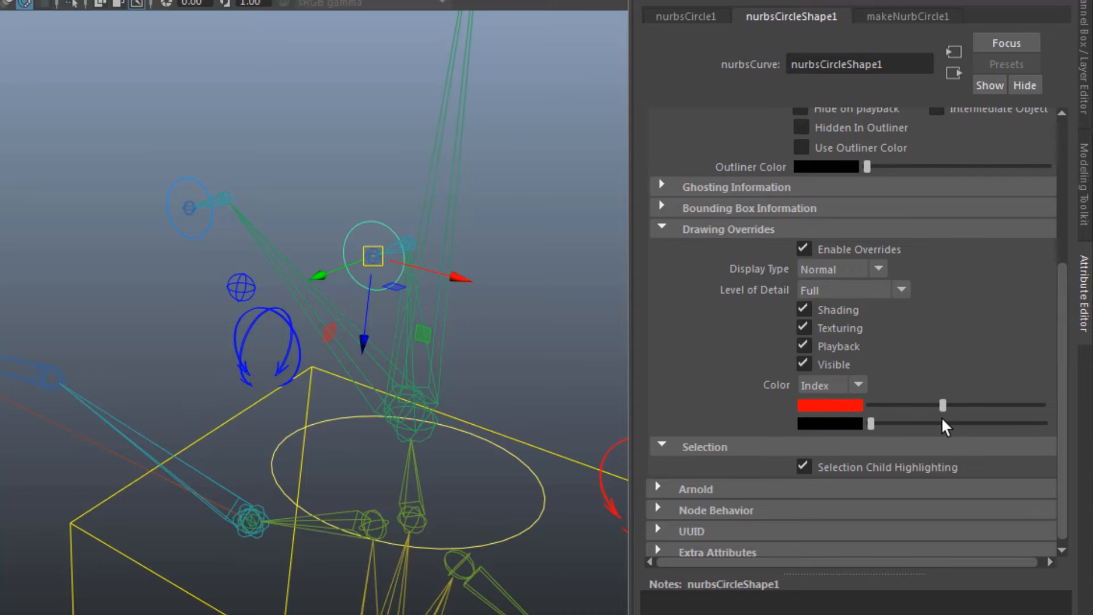
{"action": "left_click", "coordinate": [449, 379]}
Enable drawing overrides on the right eye circle's shape and set its index colour to blue
{"action": "left_click", "coordinate": [194, 234]}
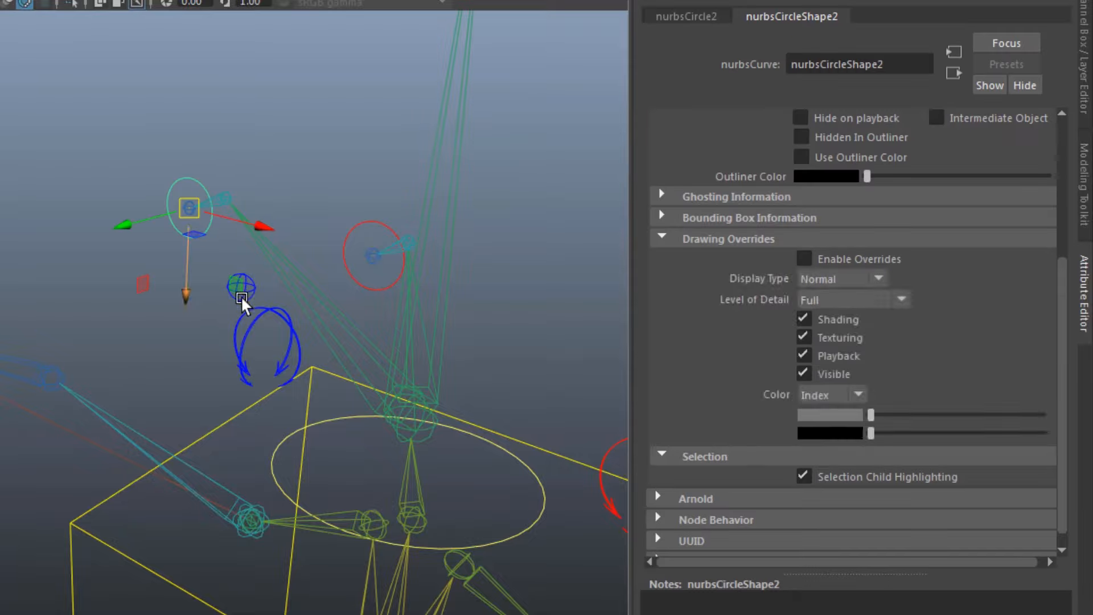
{"action": "left_click", "coordinate": [806, 257]}
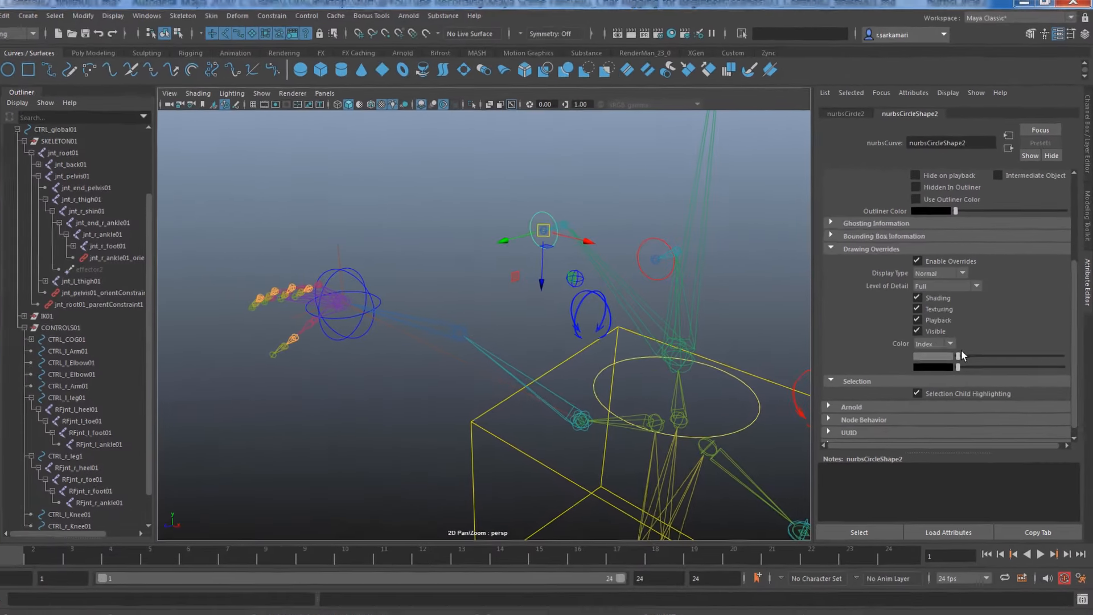
{"action": "left_click_drag", "start_coordinate": [959, 355], "coordinate": [978, 359]}
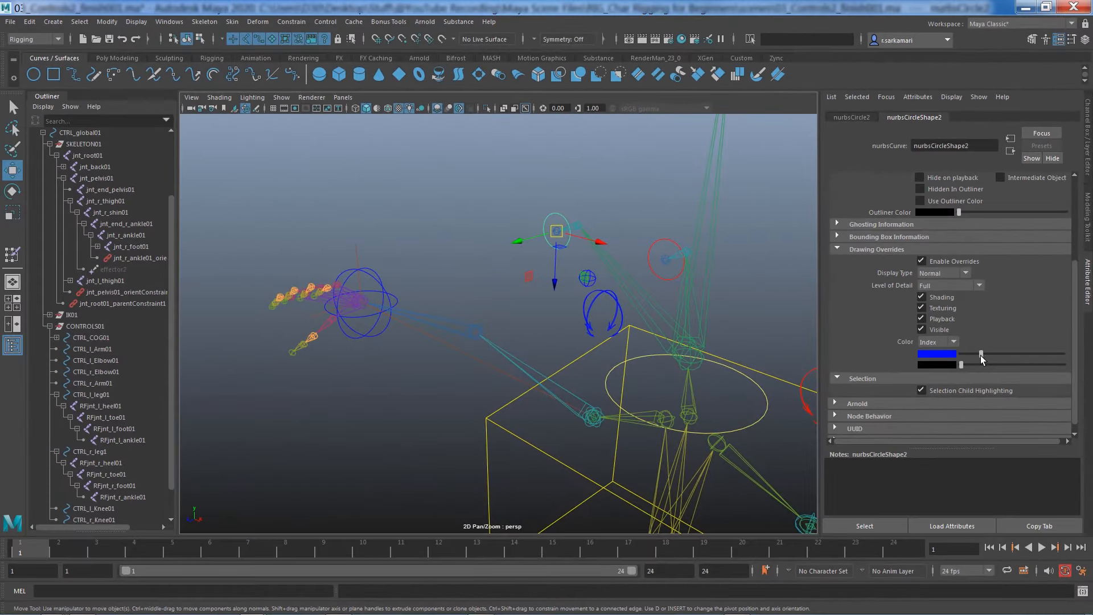
Freeze the transformations of both eye circles
{"action": "left_click", "coordinate": [656, 243]}
{"action": "left_click_drag", "start_coordinate": [654, 300], "coordinate": [381, 410], "text": "alt"}
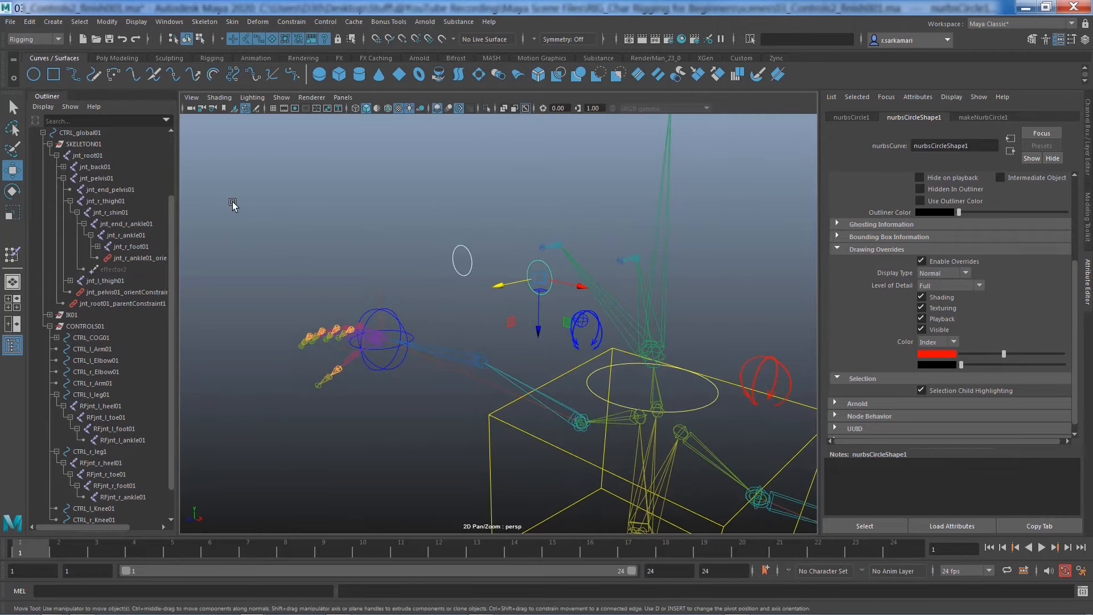
{"action": "left_click", "coordinate": [134, 23]}
{"action": "mouse_move", "coordinate": [115, 26]}
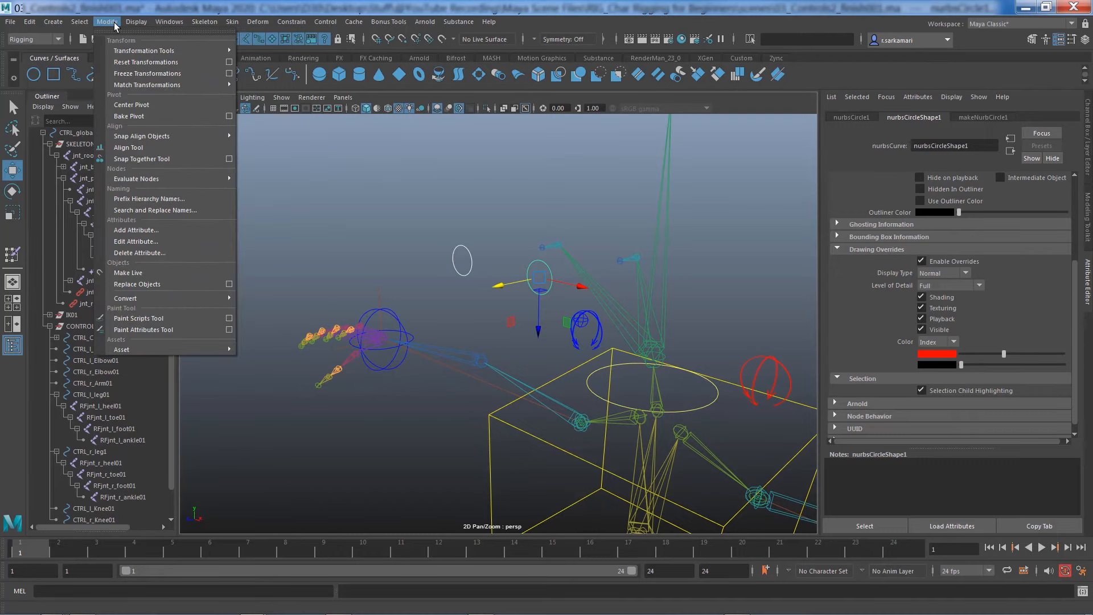
{"action": "left_click", "coordinate": [121, 74]}
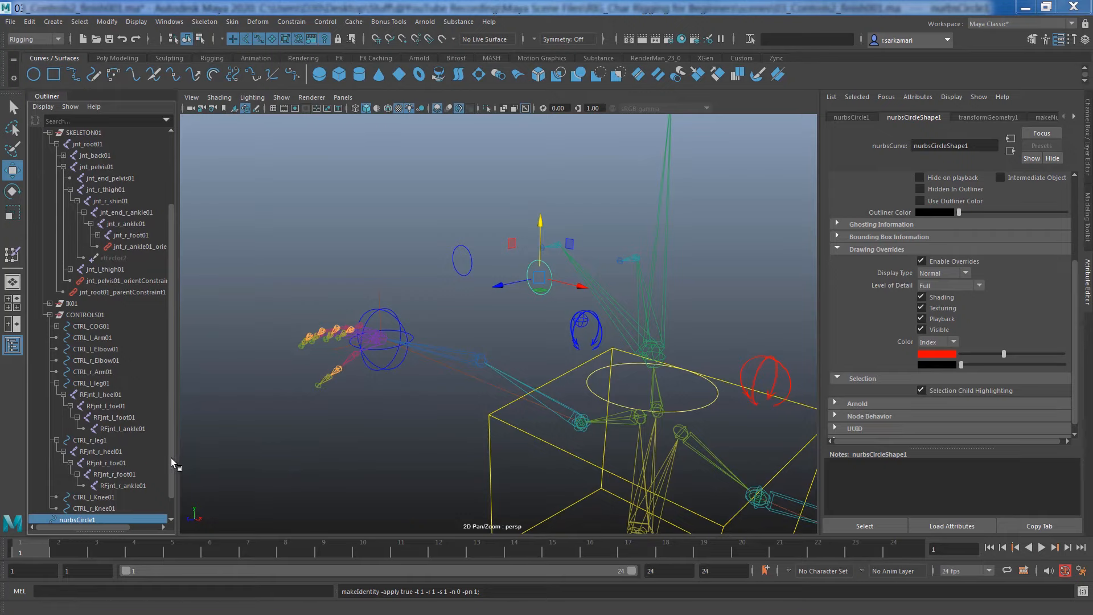
Rename the left eye circle as CTRL_l_eye01 and the right eye circle as CTRL_r_eye01
{"action": "scroll", "coordinate": [136, 487], "scroll_direction": "down", "scroll_amount": 2}
{"action": "double_click", "coordinate": [83, 500]}
{"action": "type", "text": "CTRL_l_eye01"}
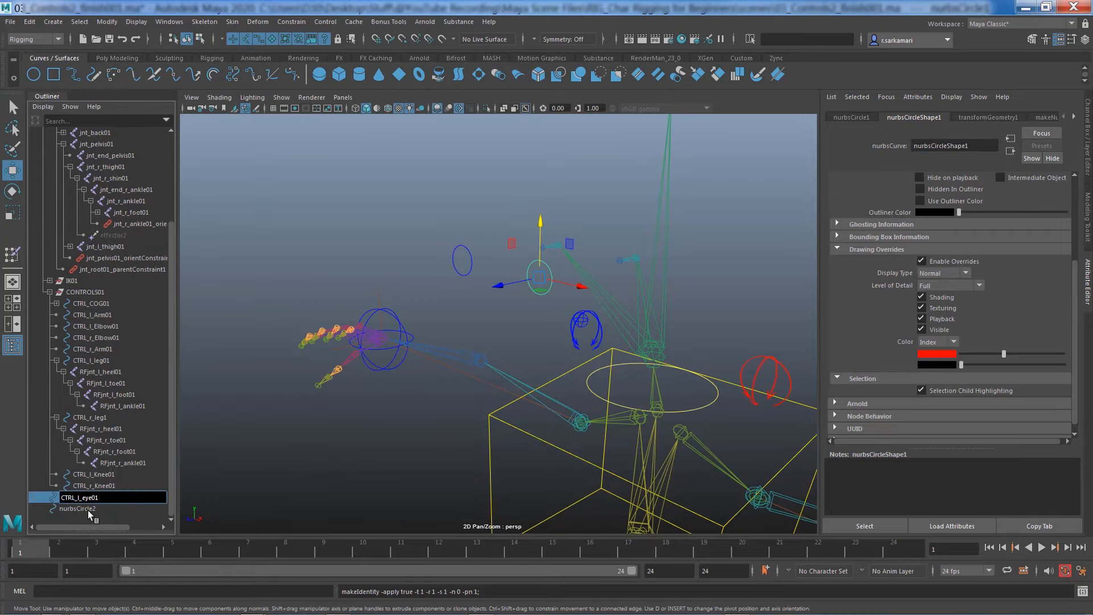
{"action": "key", "text": "Return"}
{"action": "left_click", "coordinate": [87, 507]}
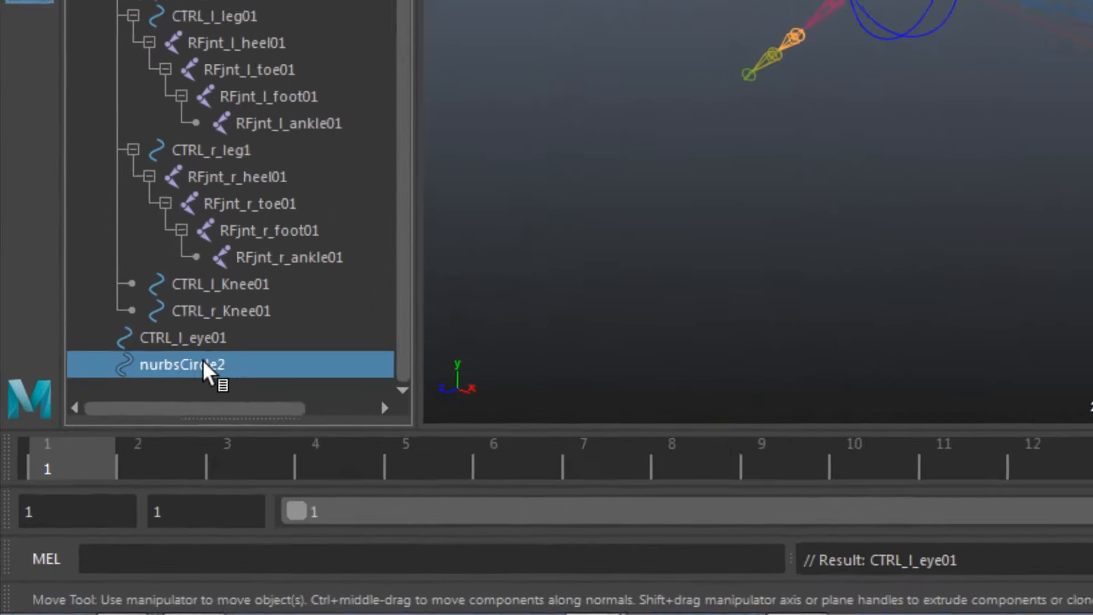
{"action": "double_click", "coordinate": [202, 364]}
{"action": "type", "text": "CTRL_r_eye01"}
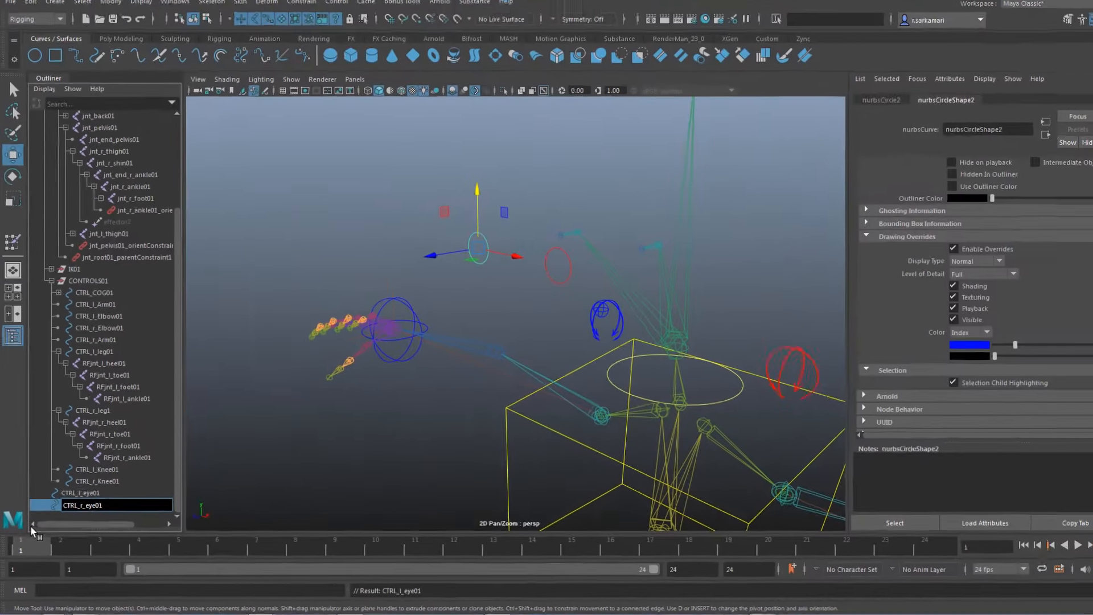
{"action": "key", "text": "Return"}
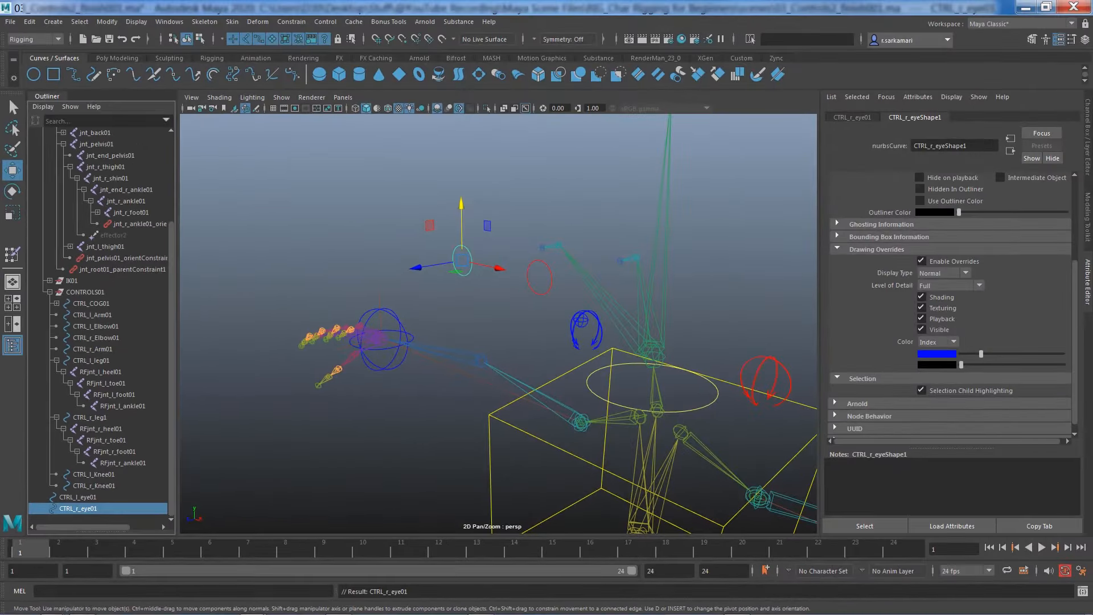
Duplicate the left eye control and move the copy along X to midway between the two eye controls
{"action": "left_click", "coordinate": [534, 275]}
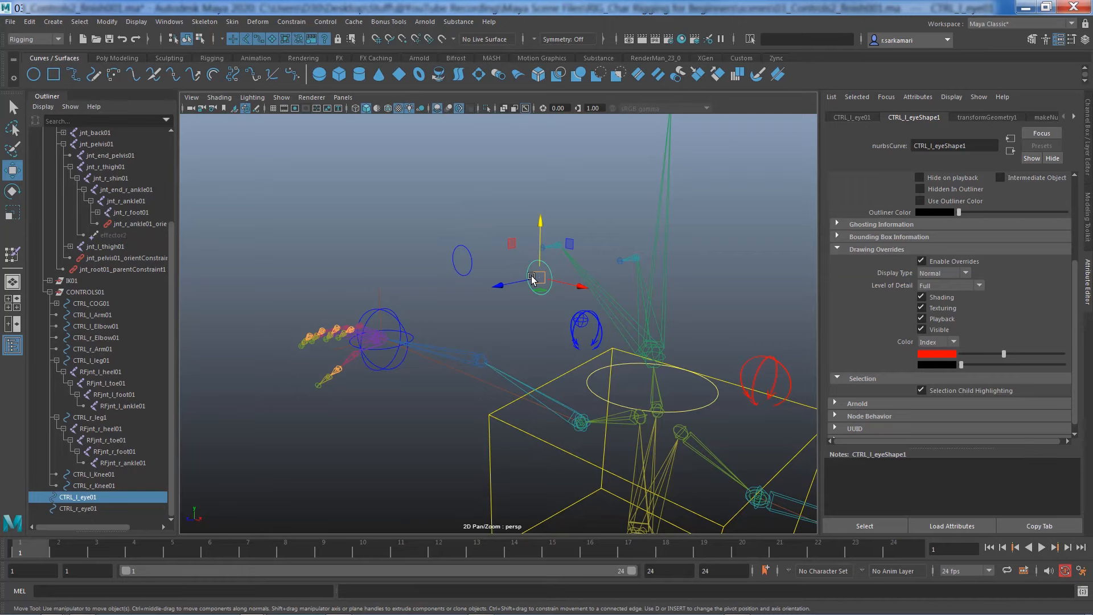
{"action": "key", "text": "ctrl+d"}
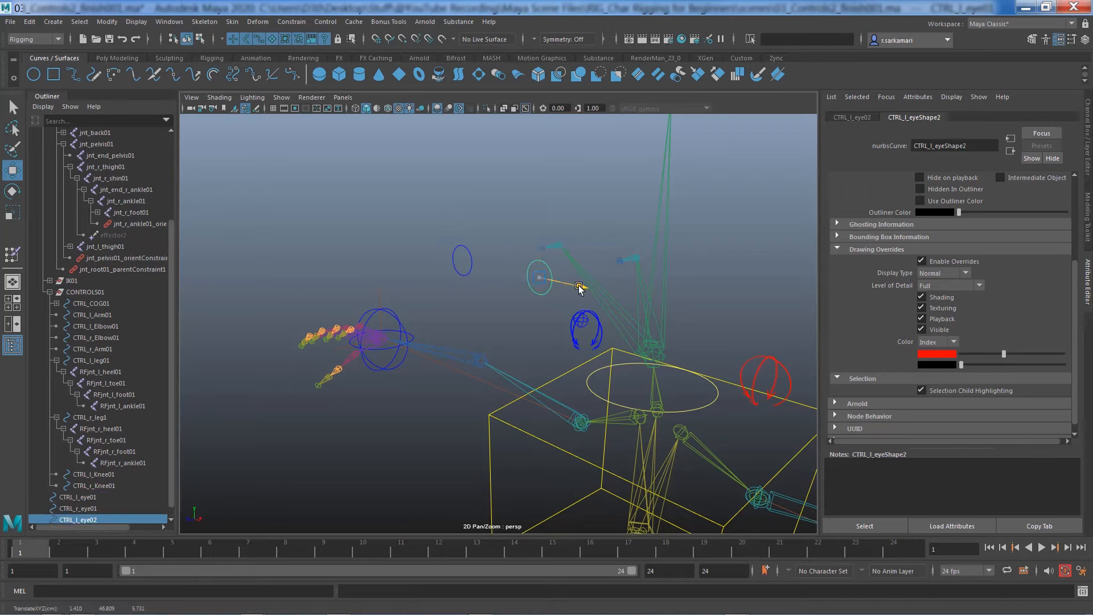
{"action": "left_click_drag", "start_coordinate": [579, 284], "coordinate": [538, 279]}
Scale the middle circle's control vertices into a wide ellipse and shift them along X so that it surrounds both eye controls
{"action": "key", "text": "F8"}
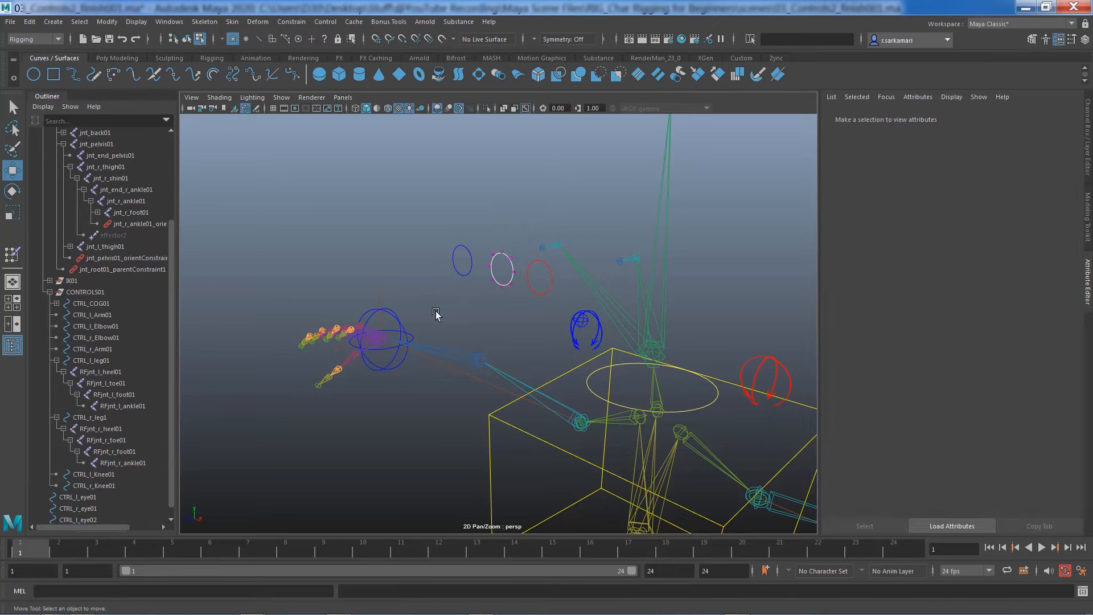
{"action": "left_click_drag", "start_coordinate": [431, 308], "coordinate": [456, 310], "text": "alt"}
{"action": "right_click_drag", "start_coordinate": [431, 288], "coordinate": [541, 334], "text": "alt"}
{"action": "middle_click_drag", "start_coordinate": [542, 334], "coordinate": [387, 362], "text": "alt"}
{"action": "left_click_drag", "start_coordinate": [395, 216], "coordinate": [501, 323]}
{"action": "key", "text": "r"}
{"action": "left_click_drag", "start_coordinate": [445, 270], "coordinate": [547, 335]}
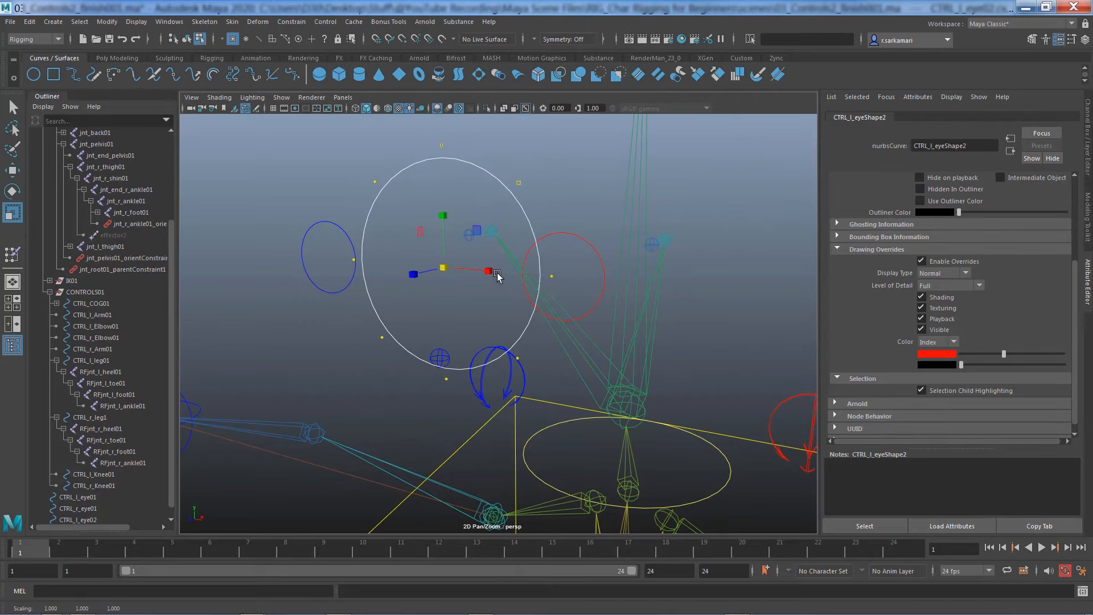
{"action": "left_click_drag", "start_coordinate": [497, 273], "coordinate": [524, 282]}
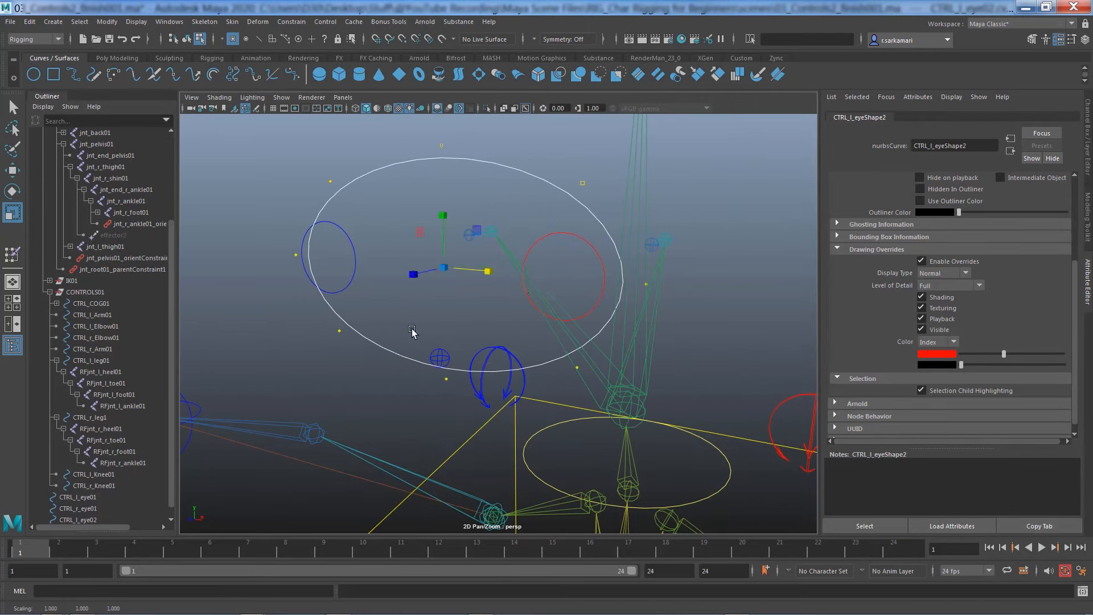
{"action": "left_click_drag", "start_coordinate": [412, 333], "coordinate": [377, 317], "text": "alt"}
{"action": "key", "text": "w"}
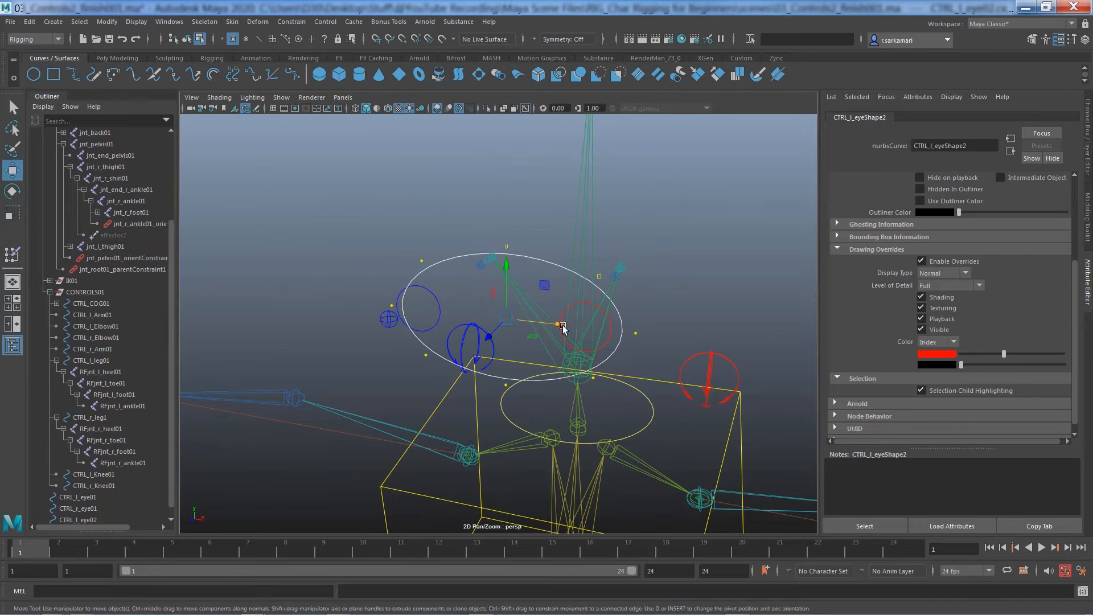
{"action": "left_click_drag", "start_coordinate": [563, 329], "coordinate": [510, 319]}
Scale the ellipse's upper and lower middle vertices together in Y to pinch its centre, and return to object mode
{"action": "key", "text": "r"}
{"action": "left_click", "coordinate": [498, 240]}
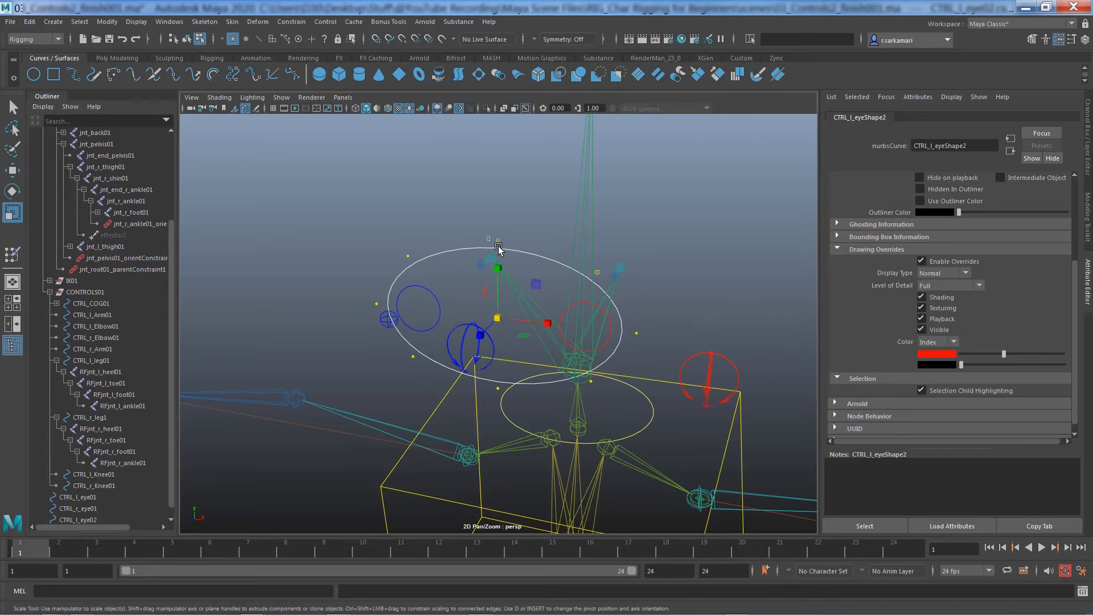
{"action": "left_click", "coordinate": [498, 389], "text": "shift"}
{"action": "left_click_drag", "start_coordinate": [500, 271], "coordinate": [493, 315]}
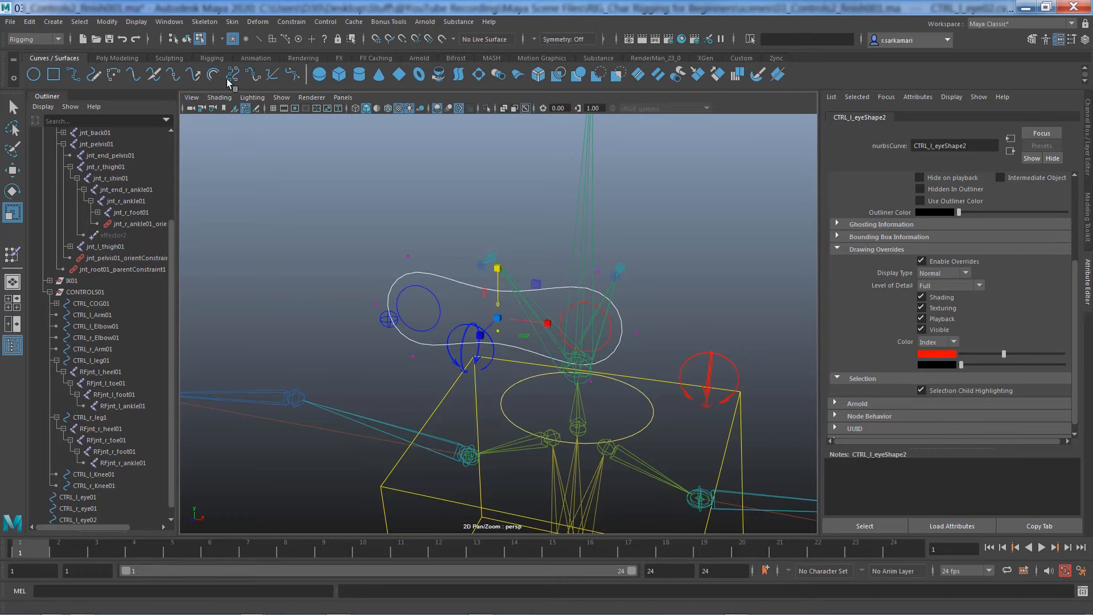
{"action": "left_click", "coordinate": [173, 42]}
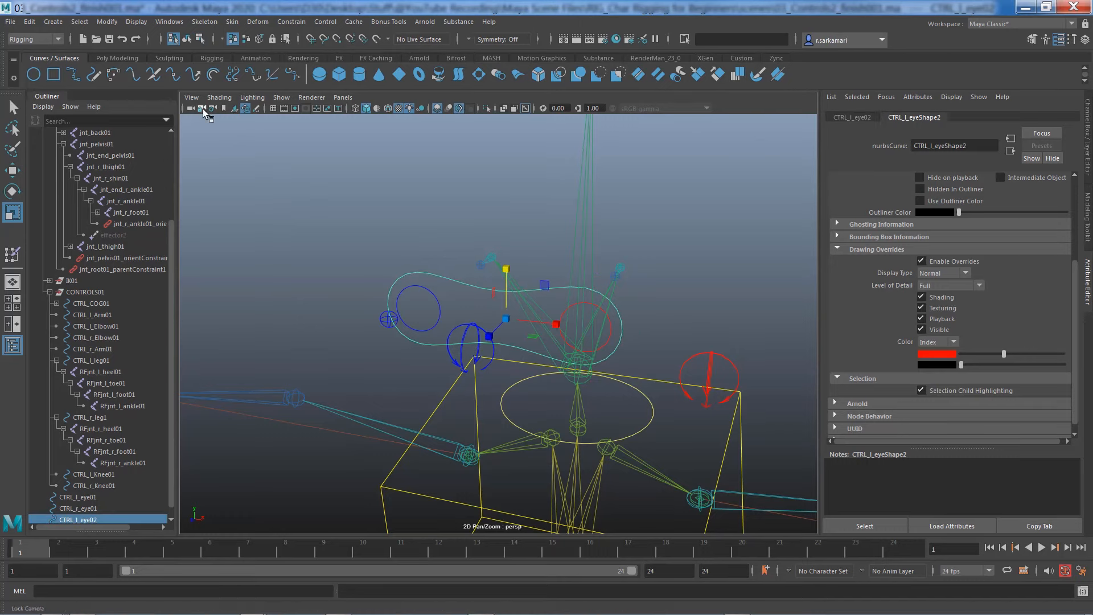
Freeze the transformations of the pinched control curve around both eyes
{"action": "left_click", "coordinate": [166, 21]}
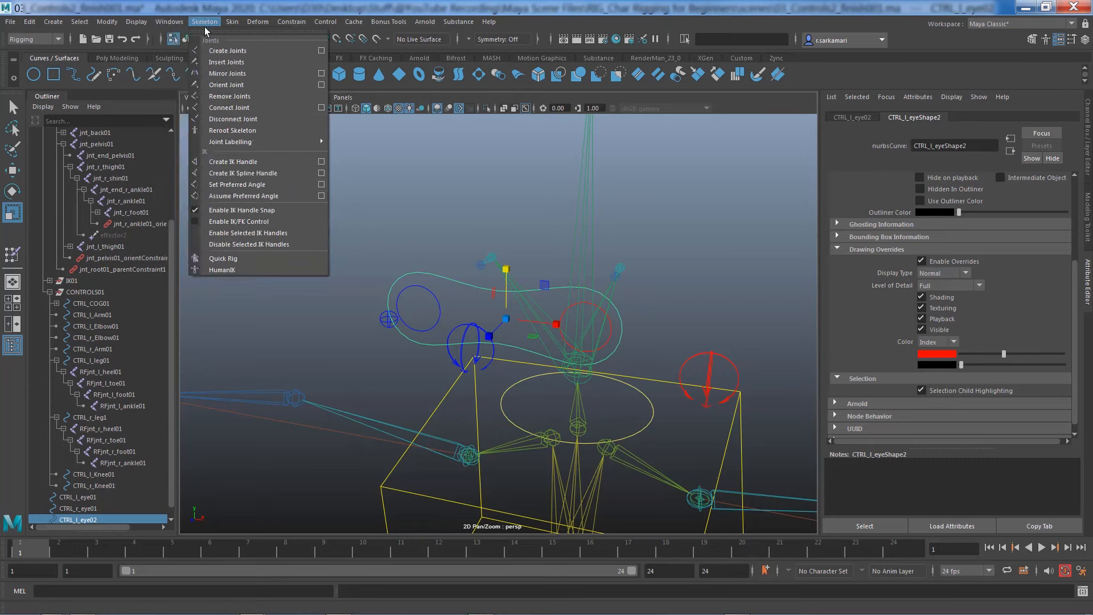
{"action": "mouse_move", "coordinate": [107, 22]}
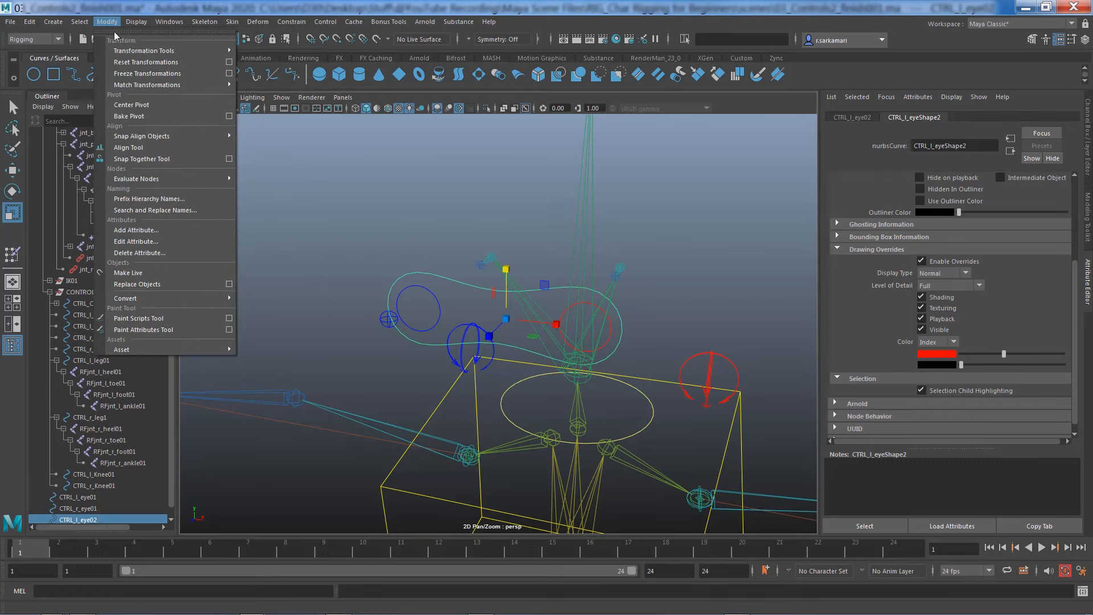
{"action": "left_click", "coordinate": [122, 74]}
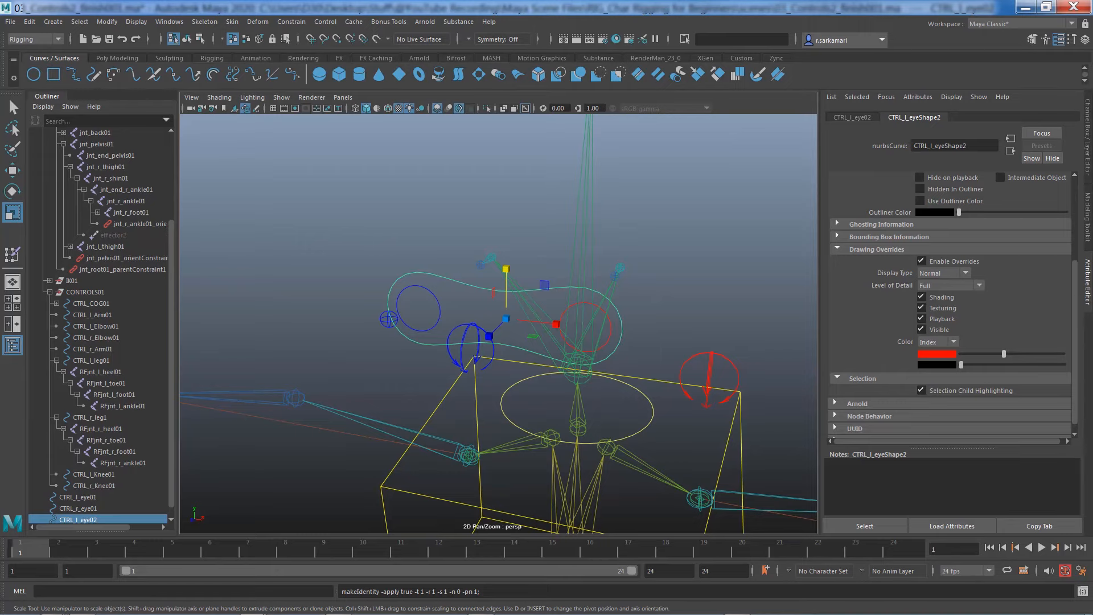
Rename the shared control around both eyes to CTRL_eye01
{"action": "left_click_drag", "start_coordinate": [172, 464], "coordinate": [172, 509]}
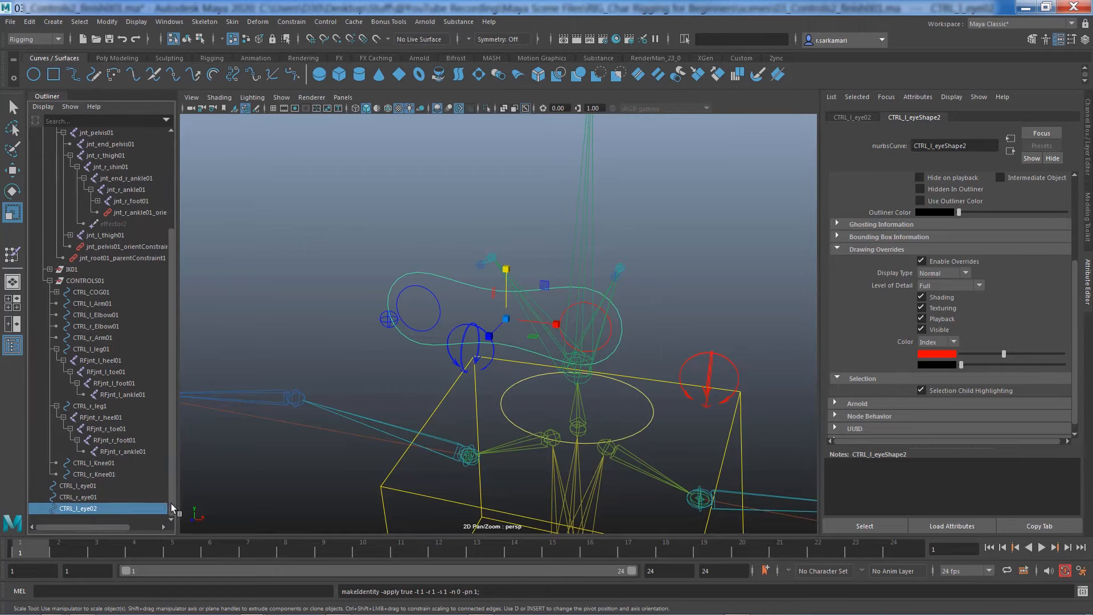
{"action": "double_click", "coordinate": [83, 511]}
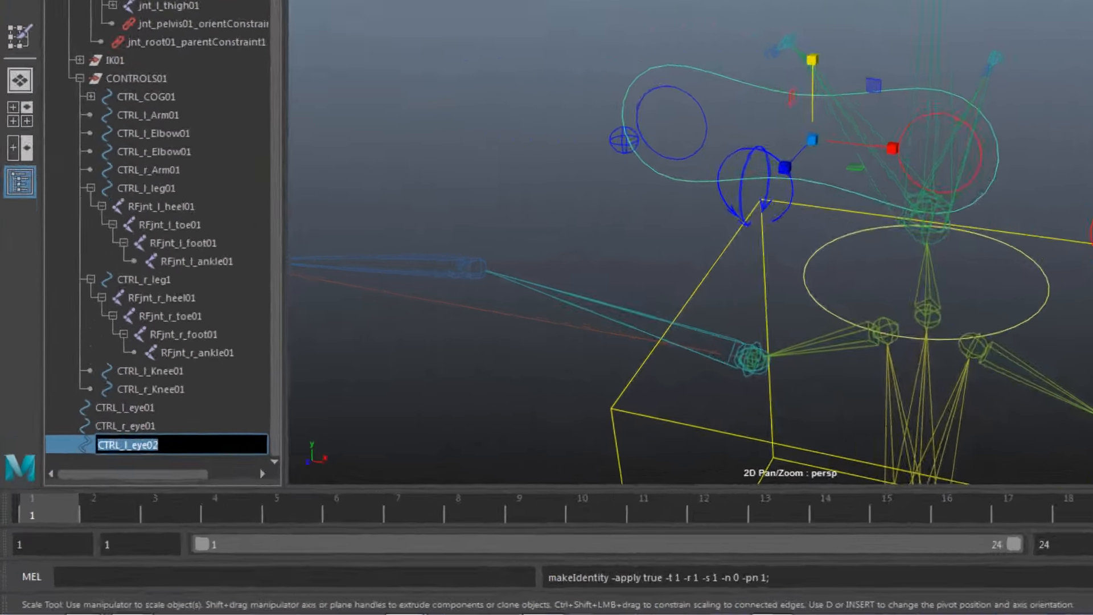
{"action": "key", "text": "Return"}
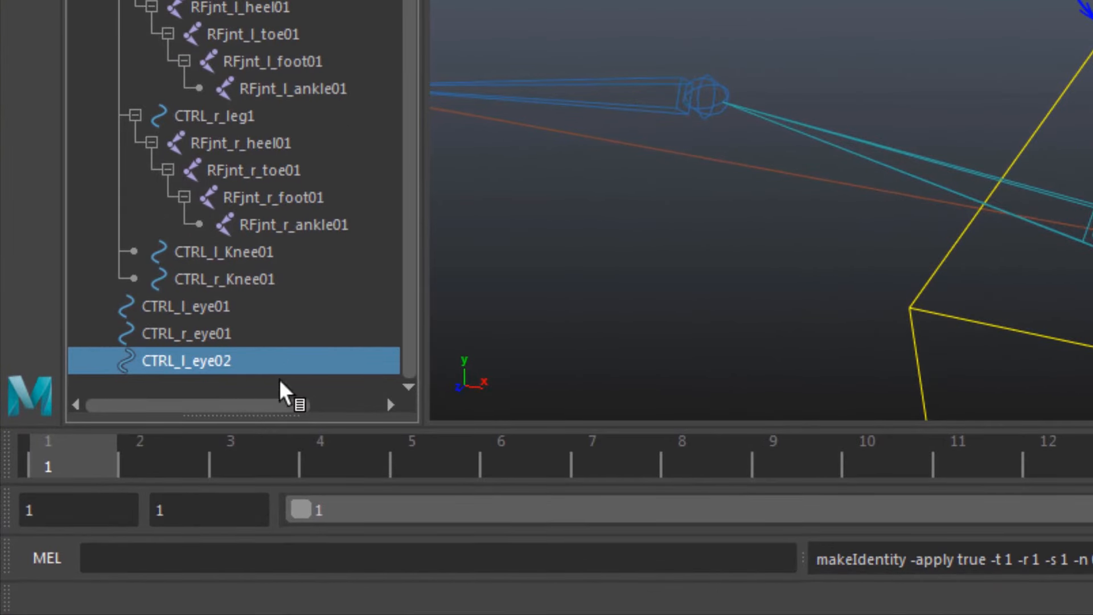
{"action": "double_click", "coordinate": [183, 361]}
{"action": "left_click", "coordinate": [199, 364]}
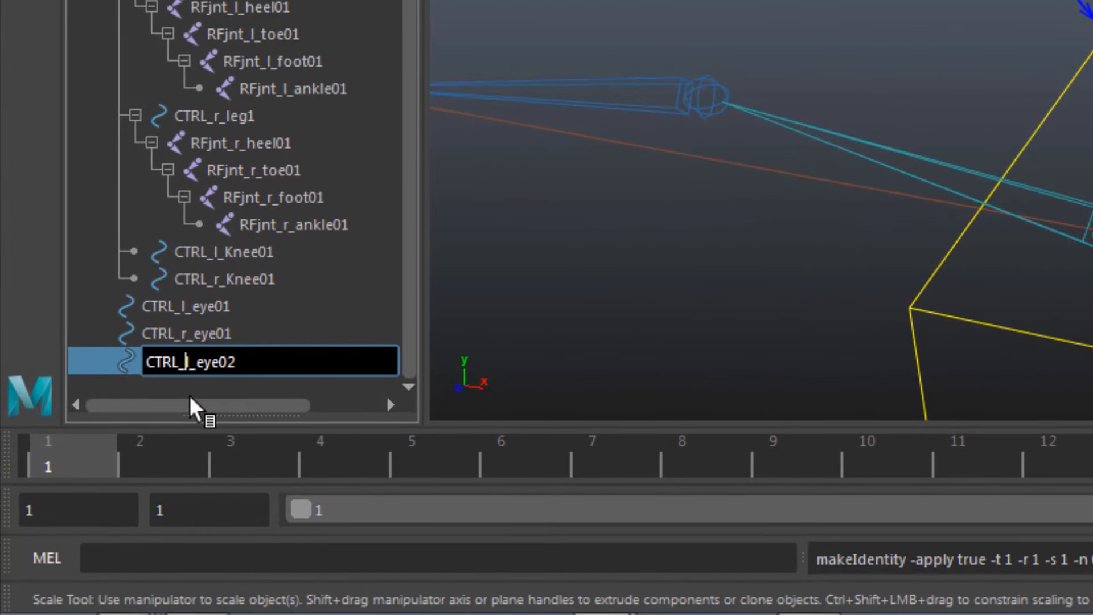
{"action": "key", "text": "BackSpace"}
{"action": "key", "text": "BackSpace"}
{"action": "left_click", "coordinate": [238, 367]}
{"action": "key", "text": "BackSpace"}
{"action": "type", "text": "1"}
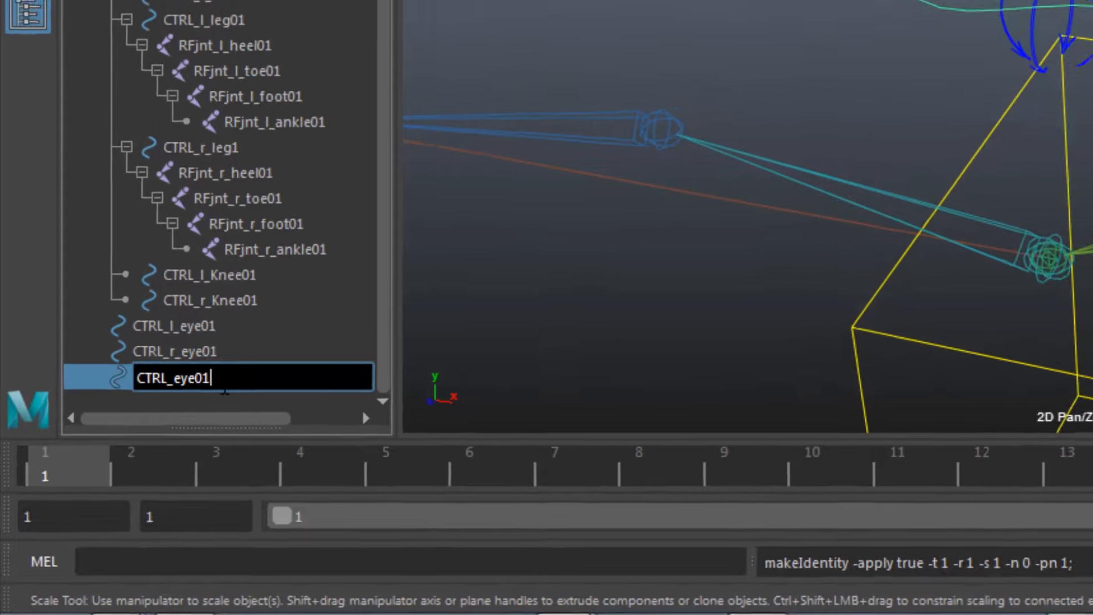
{"action": "key", "text": "Return"}
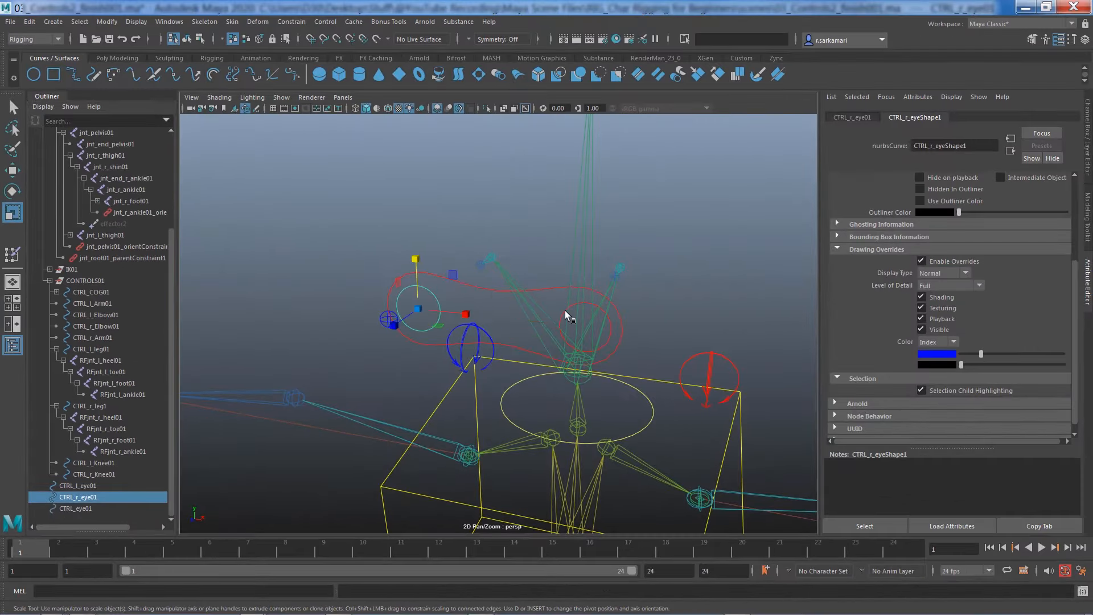
Parent the left and right eye controls under the shared control CTRL_eye01
{"action": "left_click", "coordinate": [563, 308], "text": "shift"}
{"action": "left_click", "coordinate": [551, 290], "text": "shift"}
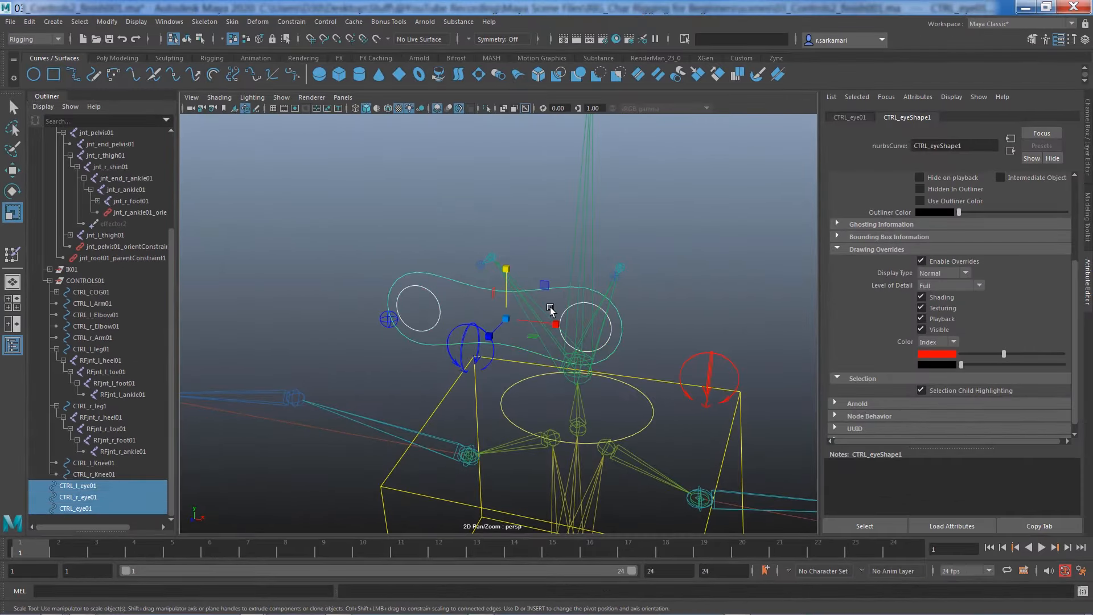
{"action": "key", "text": "p"}
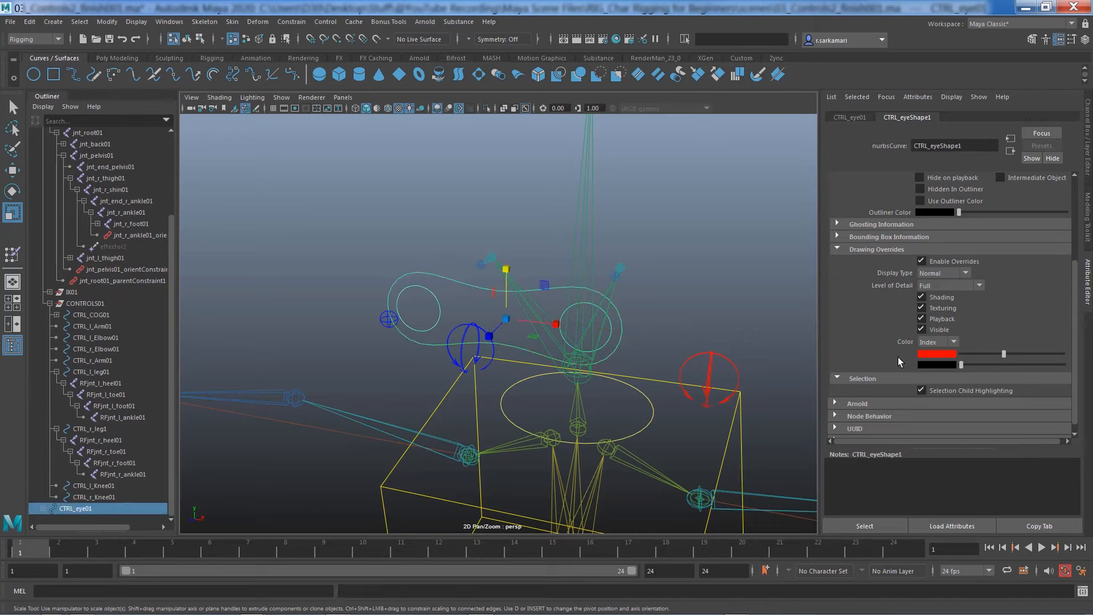
Set the shared eye control's override colour to yellow and save the scene
{"action": "left_click_drag", "start_coordinate": [1000, 357], "coordinate": [1017, 359]}
{"action": "left_click", "coordinate": [346, 380]}
{"action": "scroll", "coordinate": [373, 365], "scroll_direction": "down", "scroll_amount": 2}
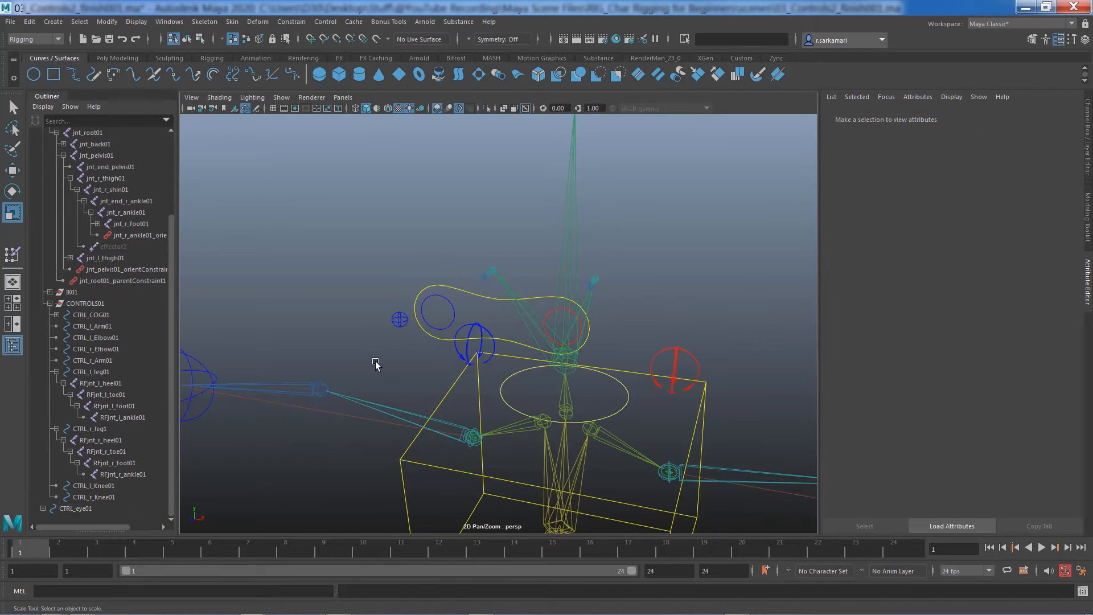
{"action": "left_click_drag", "start_coordinate": [377, 355], "coordinate": [243, 237], "text": "alt"}
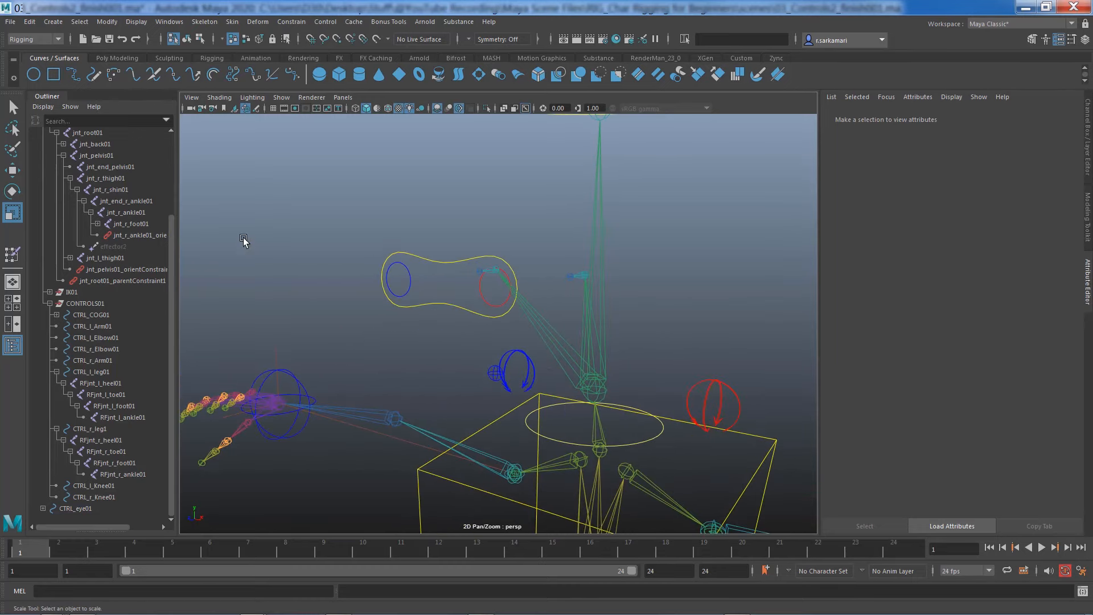
{"action": "key", "text": "ctrl+s"}
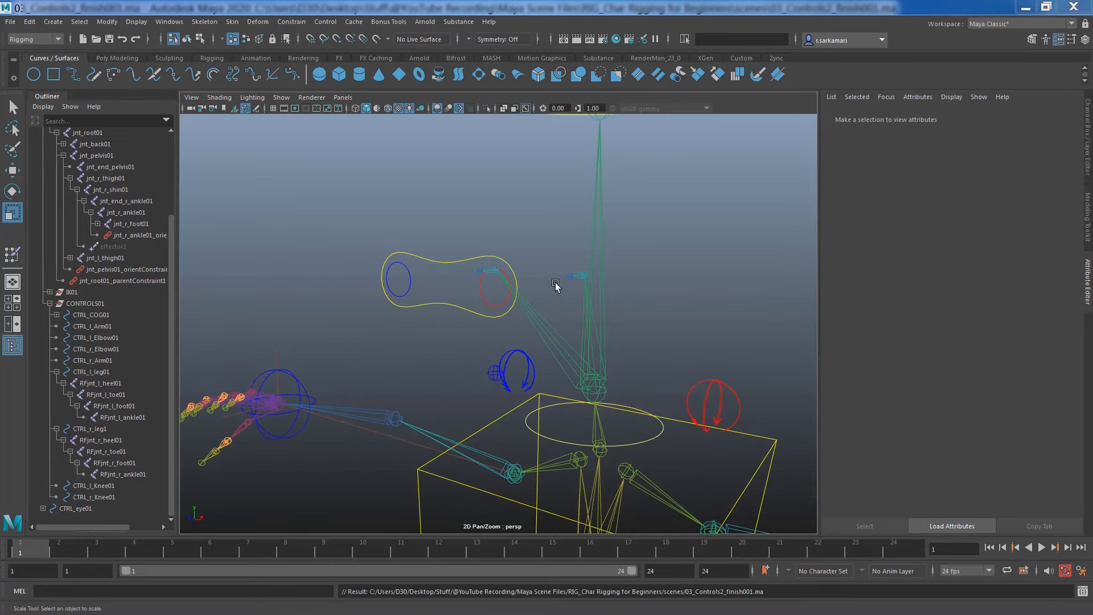
Parent the shared eye control CTRL_eye01 under the global control CTRL_global01
{"action": "left_click_drag", "start_coordinate": [542, 196], "coordinate": [439, 127], "text": "alt"}
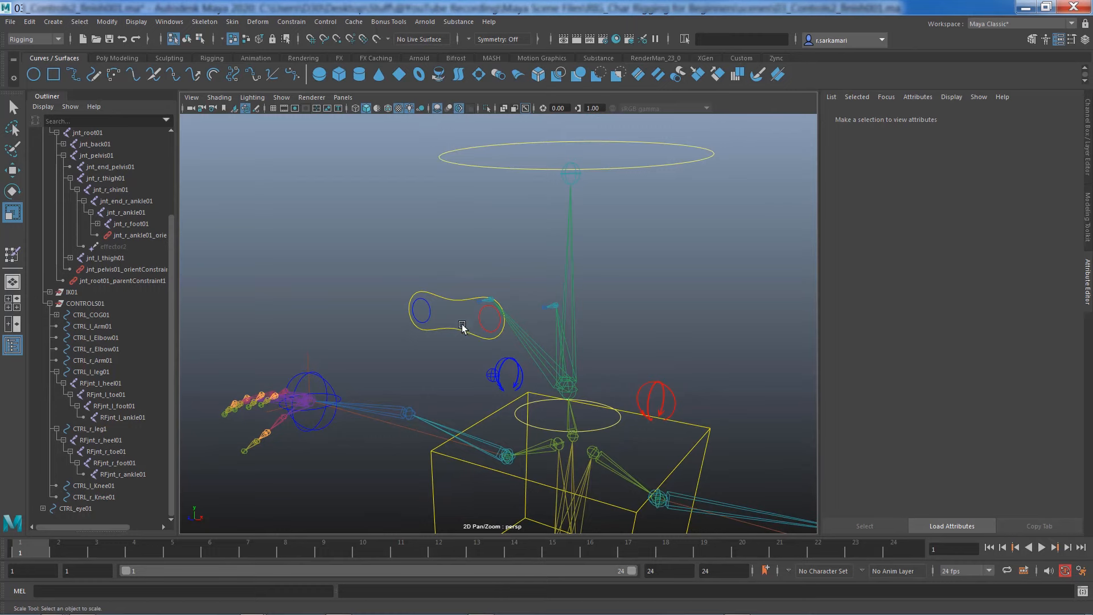
{"action": "left_click", "coordinate": [456, 292]}
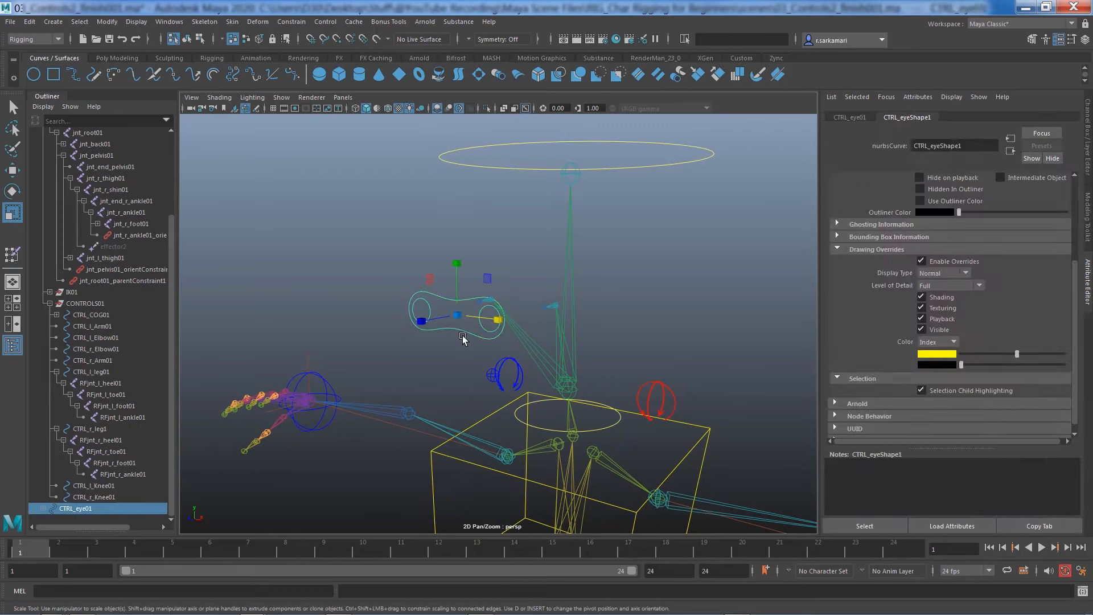
{"action": "left_click", "coordinate": [439, 156]}
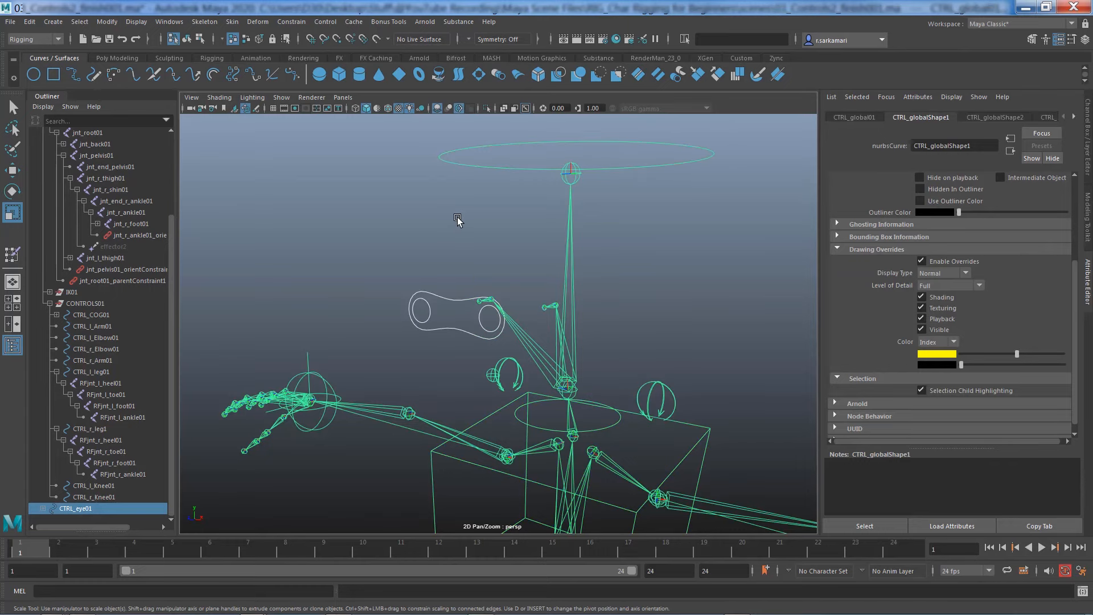
{"action": "key", "text": "p"}
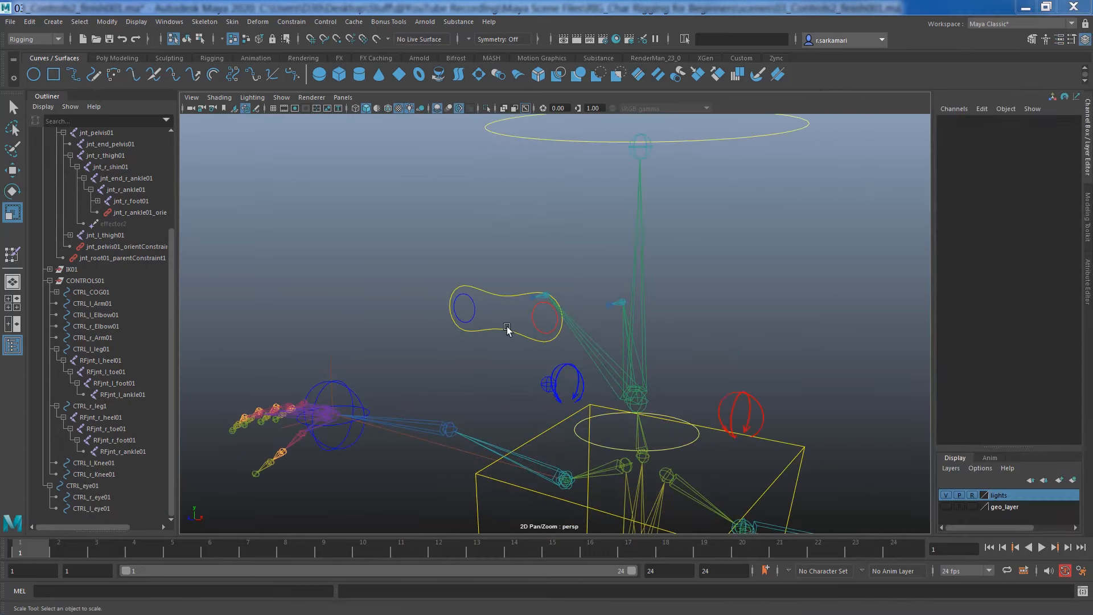
Examine the left eye joint's local rotation axes up close to see which axes point forward and up
{"action": "right_click_drag", "start_coordinate": [505, 334], "coordinate": [732, 395], "text": "alt"}
{"action": "left_click_drag", "start_coordinate": [732, 395], "coordinate": [596, 425], "text": "alt"}
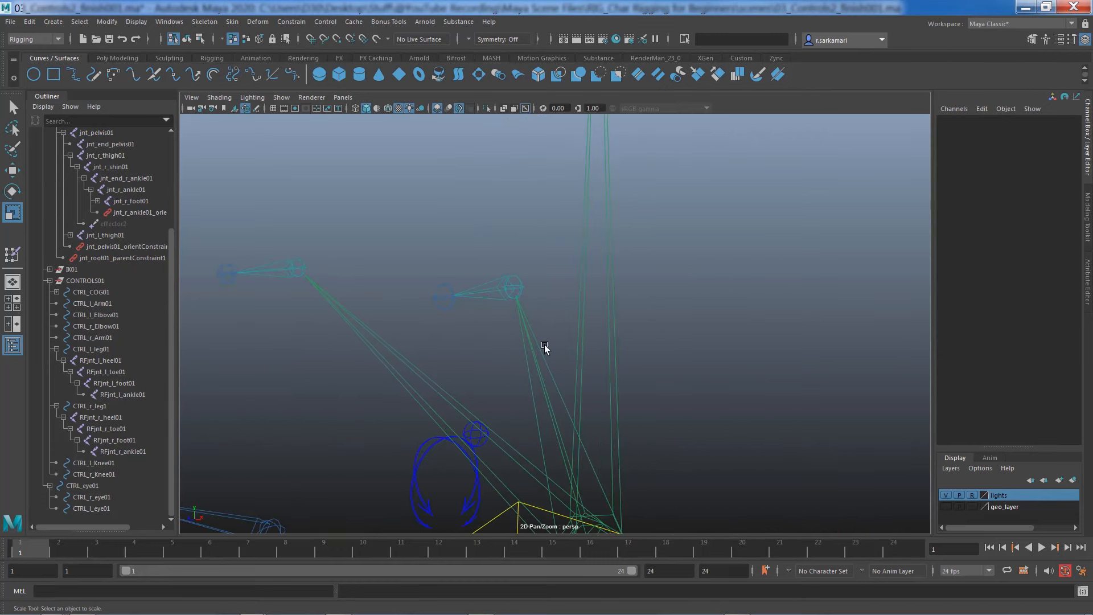
{"action": "left_click", "coordinate": [522, 290]}
{"action": "right_click_drag", "start_coordinate": [522, 293], "coordinate": [551, 370], "text": "alt"}
{"action": "middle_click_drag", "start_coordinate": [551, 370], "coordinate": [578, 413], "text": "alt"}
{"action": "scroll", "coordinate": [537, 381], "scroll_direction": "up", "scroll_amount": 2}
{"action": "scroll", "coordinate": [569, 353], "scroll_direction": "up", "scroll_amount": 3}
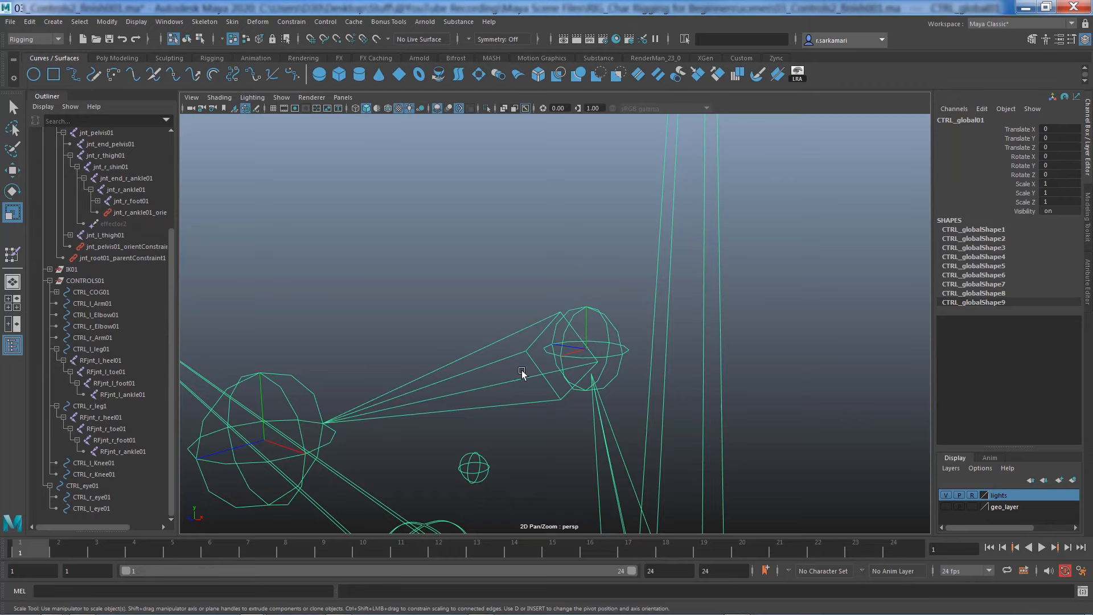
{"action": "right_click_drag", "start_coordinate": [577, 313], "coordinate": [476, 312], "text": "alt"}
{"action": "middle_click_drag", "start_coordinate": [476, 312], "coordinate": [520, 307], "text": "alt"}
{"action": "right_click_drag", "start_coordinate": [520, 307], "coordinate": [403, 315], "text": "alt"}
{"action": "right_click_drag", "start_coordinate": [489, 323], "coordinate": [398, 328], "text": "alt"}
{"action": "middle_click_drag", "start_coordinate": [432, 332], "coordinate": [446, 291], "text": "alt"}
{"action": "scroll", "coordinate": [398, 330], "scroll_direction": "down", "scroll_amount": 3}
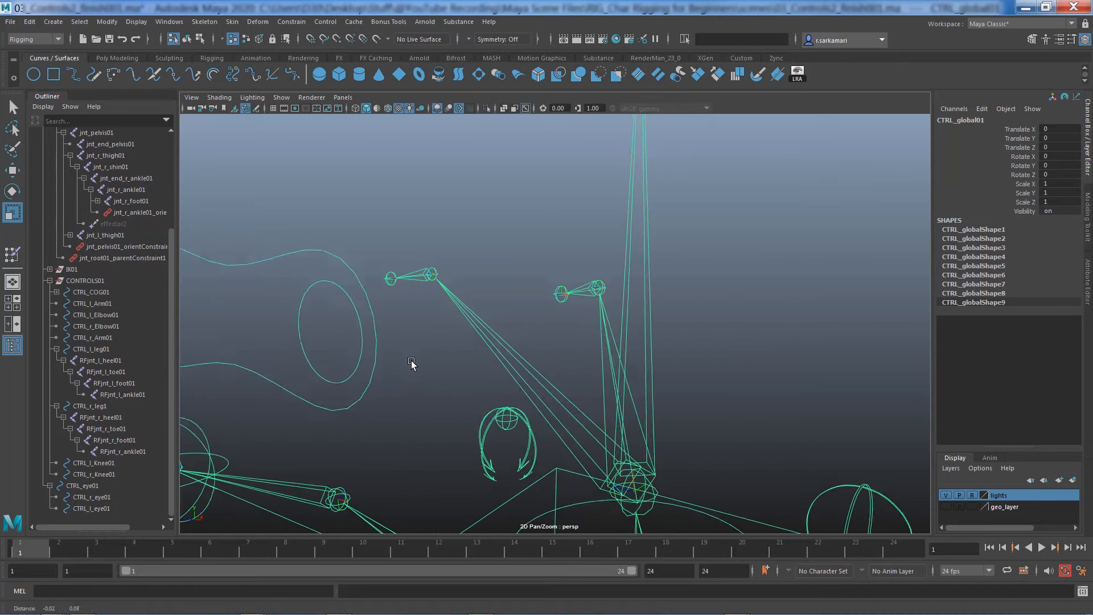
{"action": "left_click", "coordinate": [417, 398]}
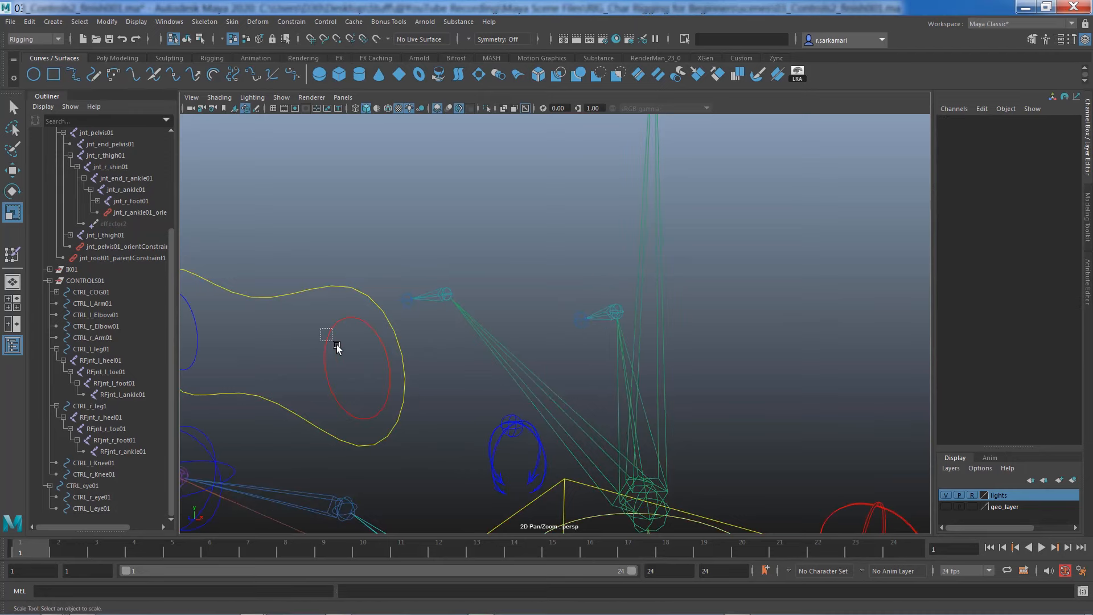
Aim-constrain jnt_l_eye01 to CTRL_l_eye01 with reset options, aim vector 1, 0, 0 and up vector 0, 1, 0
{"action": "left_click", "coordinate": [378, 417]}
{"action": "left_click", "coordinate": [600, 316]}
{"action": "left_click_drag", "start_coordinate": [171, 411], "coordinate": [172, 508]}
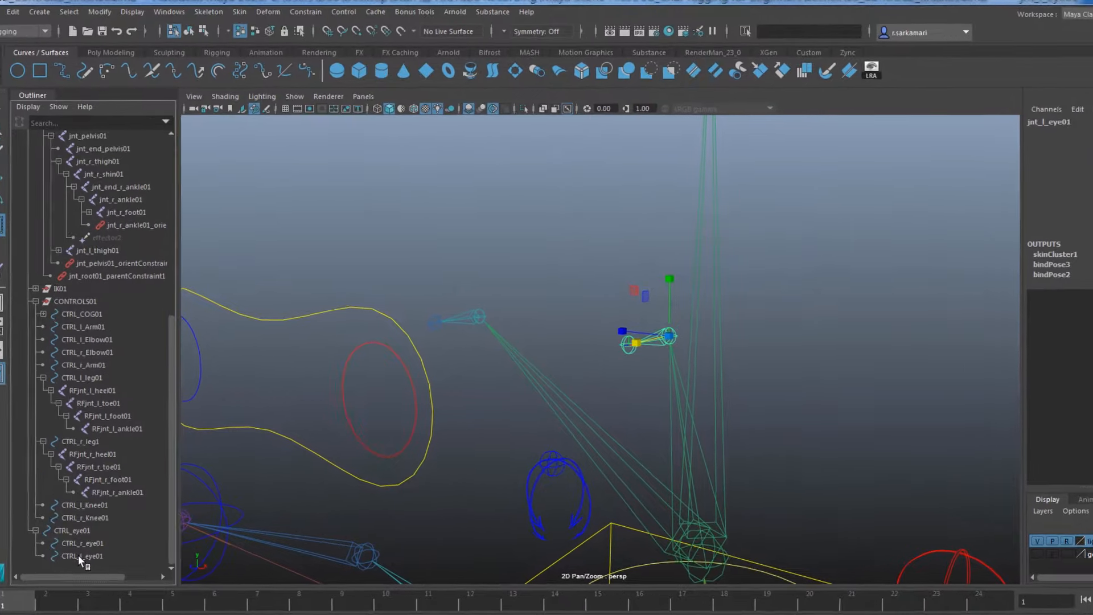
{"action": "left_click", "coordinate": [88, 508]}
{"action": "left_click_drag", "start_coordinate": [170, 550], "coordinate": [180, 356]}
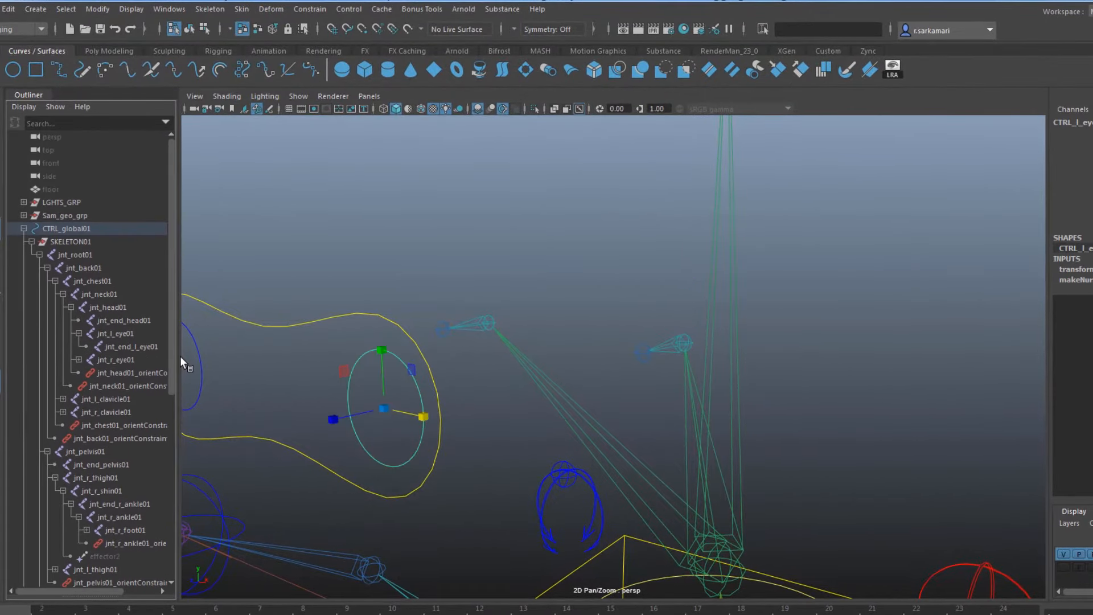
{"action": "left_click", "coordinate": [110, 333]}
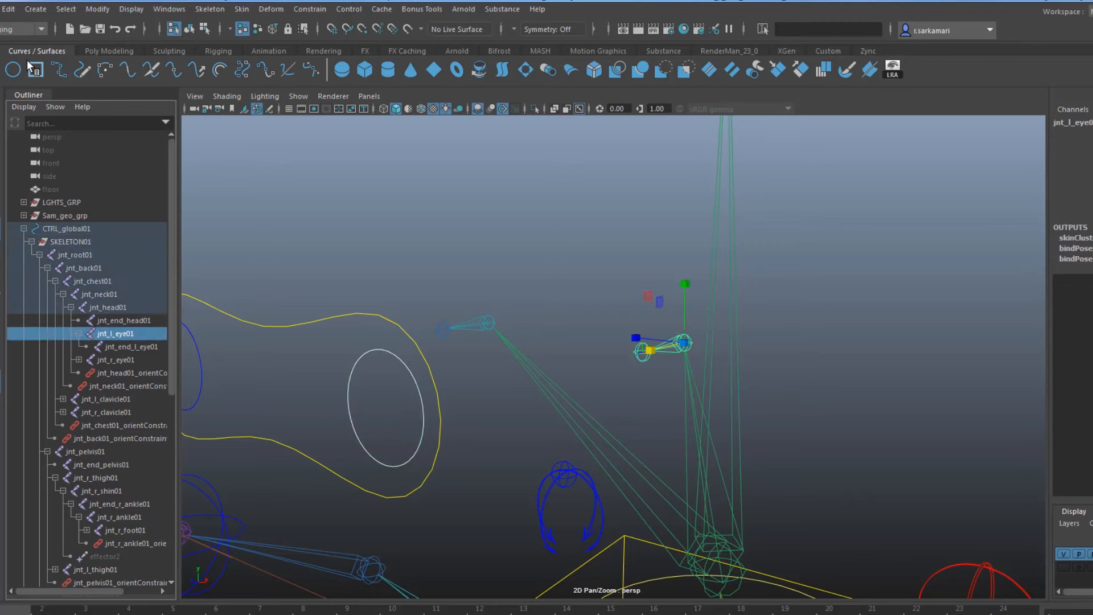
{"action": "left_click", "coordinate": [310, 8]}
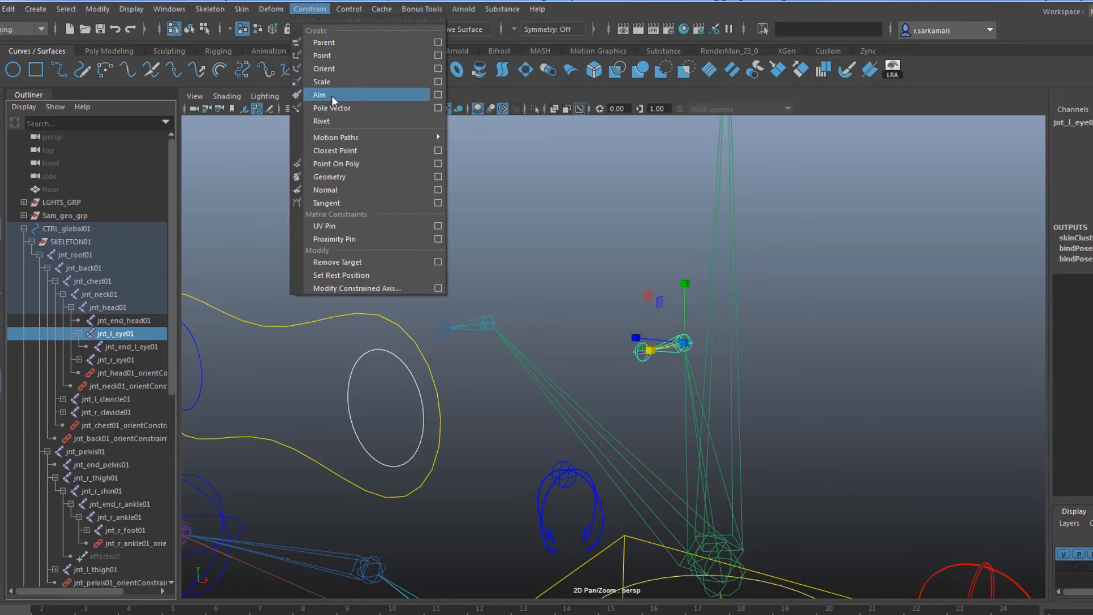
{"action": "left_click", "coordinate": [438, 94]}
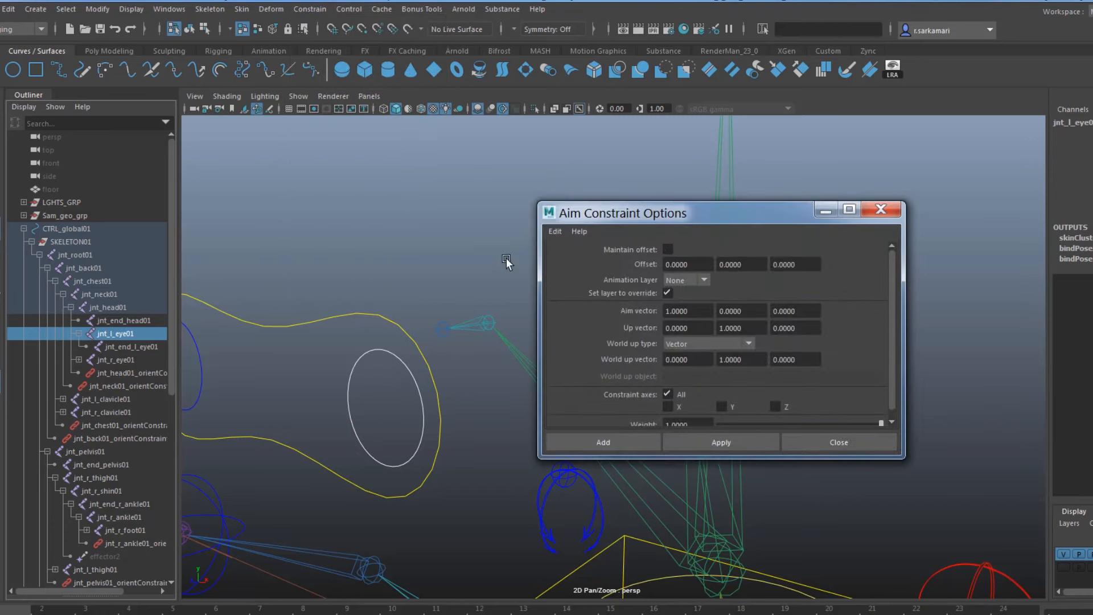
{"action": "left_click", "coordinate": [559, 231]}
{"action": "left_click", "coordinate": [561, 256]}
{"action": "double_click", "coordinate": [690, 310]}
{"action": "double_click", "coordinate": [740, 330]}
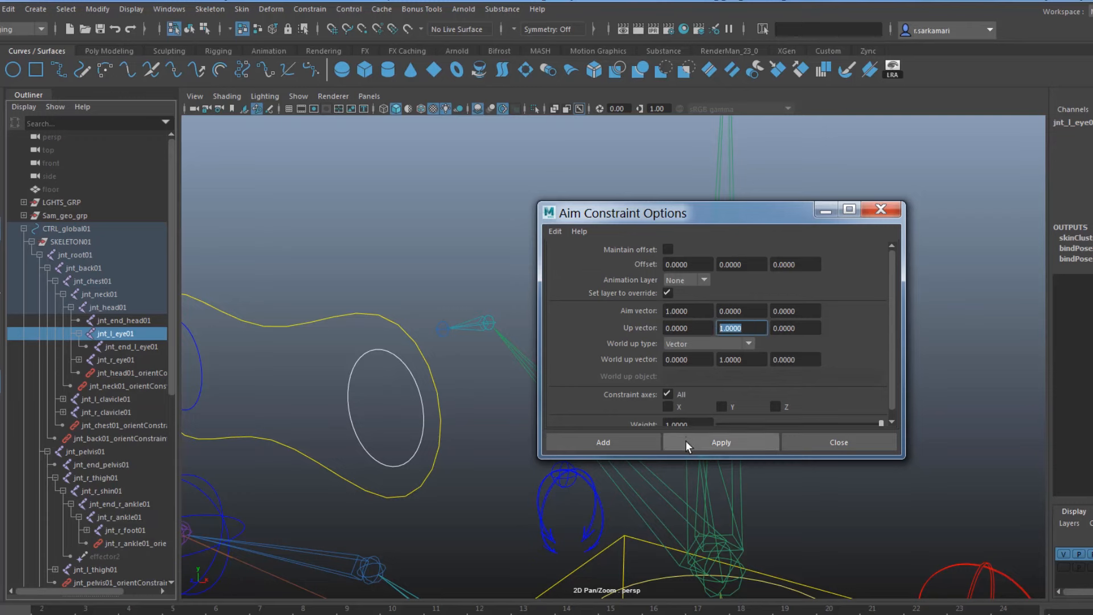
{"action": "left_click", "coordinate": [600, 443]}
Move the left eye control around to test the joint's aim constraint, and undo the move
{"action": "scroll", "coordinate": [466, 473], "scroll_direction": "down", "scroll_amount": 3}
{"action": "left_click", "coordinate": [469, 436]}
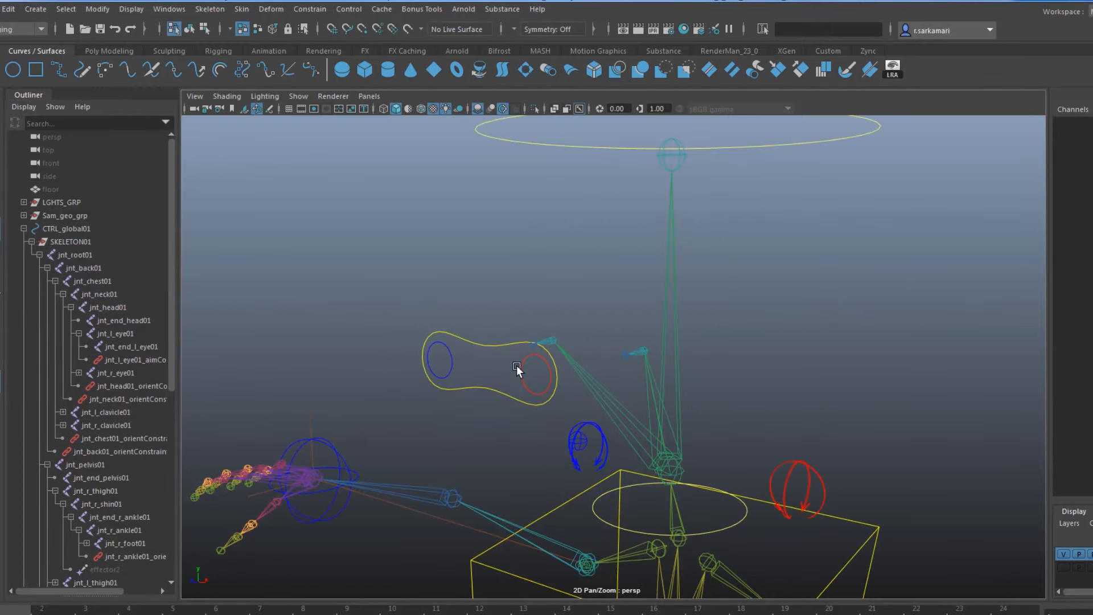
{"action": "left_click", "coordinate": [518, 365]}
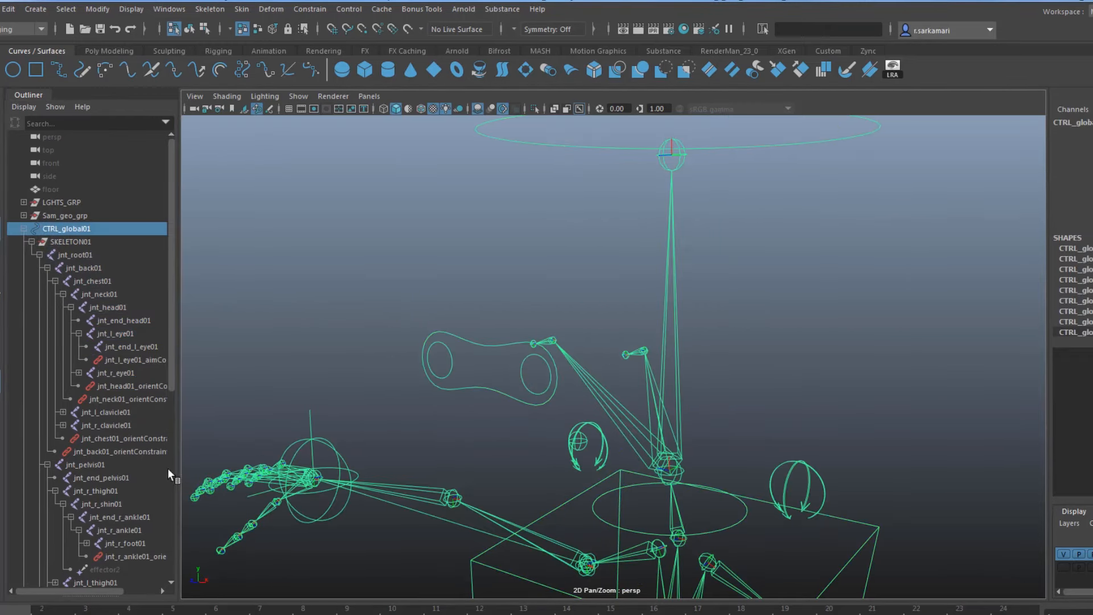
{"action": "left_click_drag", "start_coordinate": [532, 378], "coordinate": [643, 329]}
{"action": "key", "text": "ctrl+z"}
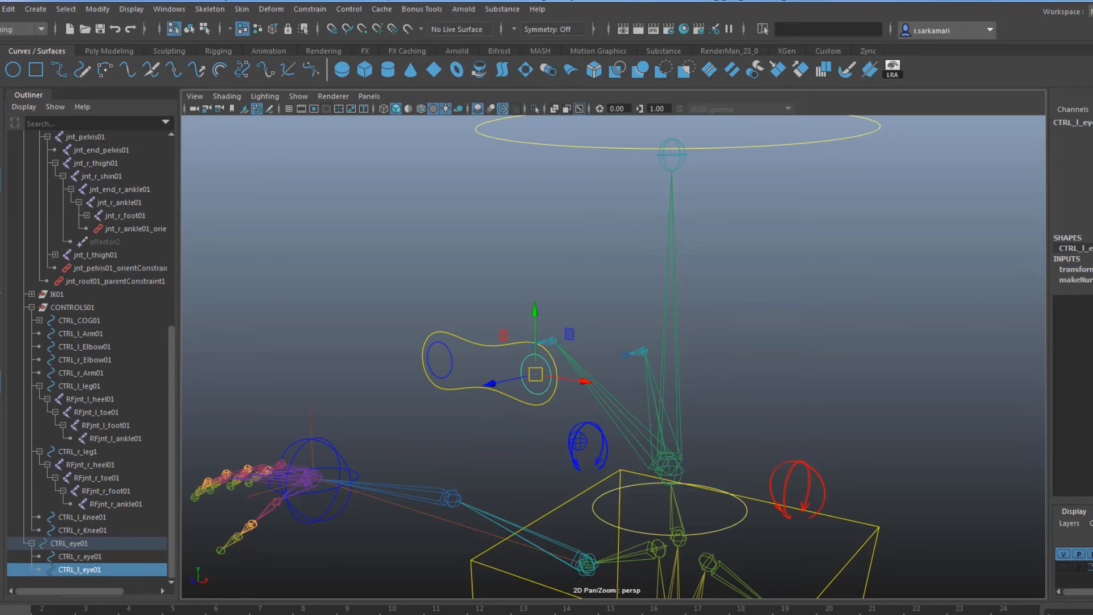
Show the character geometry, test-move the left eye control to check the eyeball, undo the move, and hide the geometry again
{"action": "left_click", "coordinate": [1064, 568]}
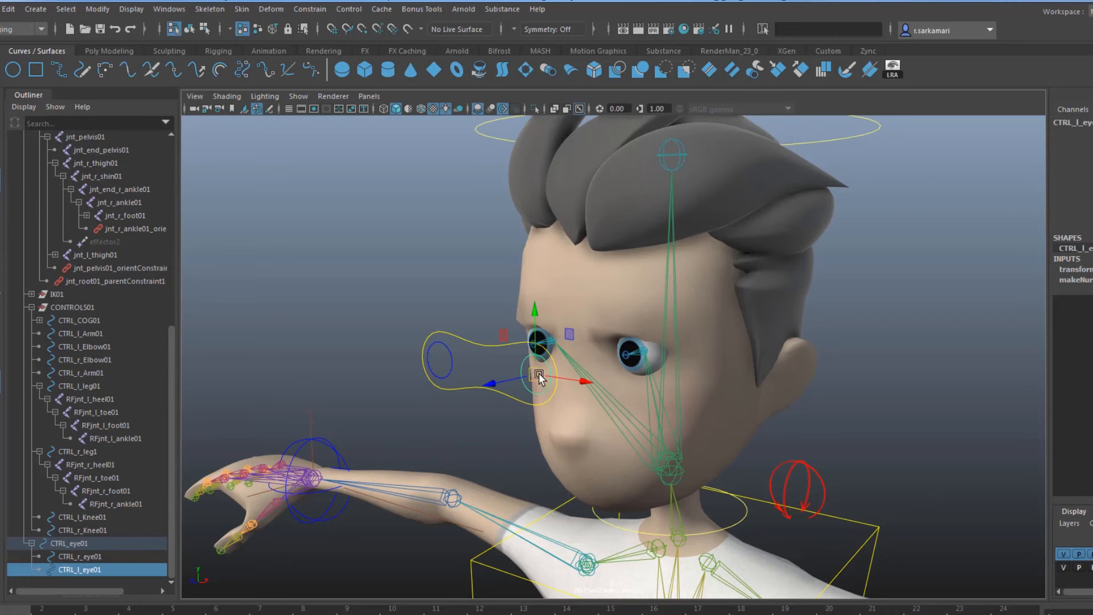
{"action": "left_click_drag", "start_coordinate": [537, 378], "coordinate": [501, 430]}
{"action": "key", "text": "ctrl+z"}
{"action": "left_click", "coordinate": [1064, 567]}
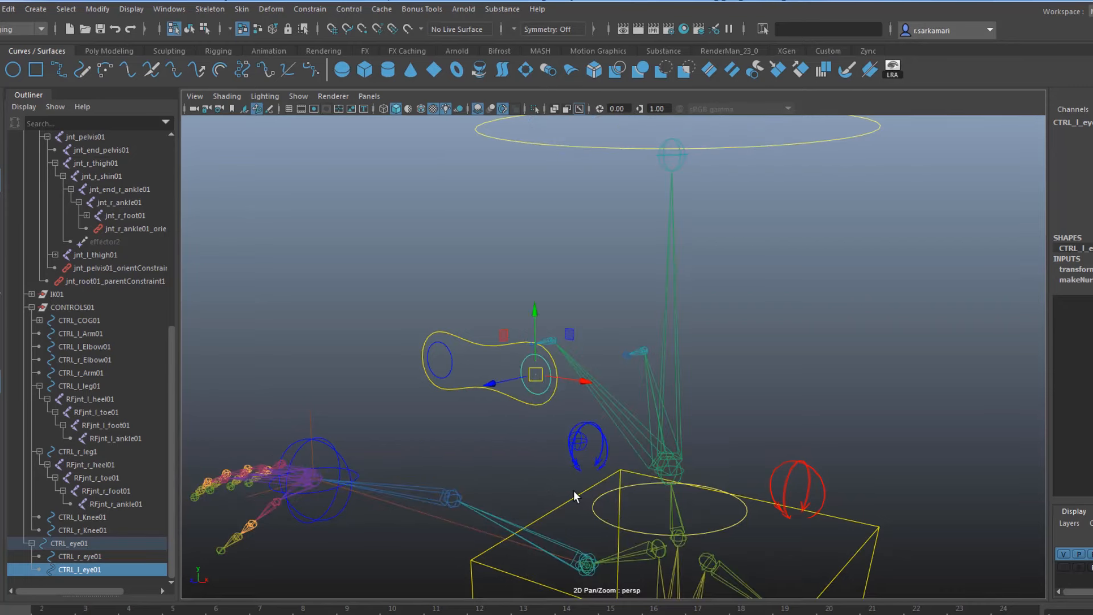
Examine the right eye joint's local rotation axes up close to see which axes point forward and up
{"action": "scroll", "coordinate": [694, 412], "scroll_direction": "up", "scroll_amount": 10}
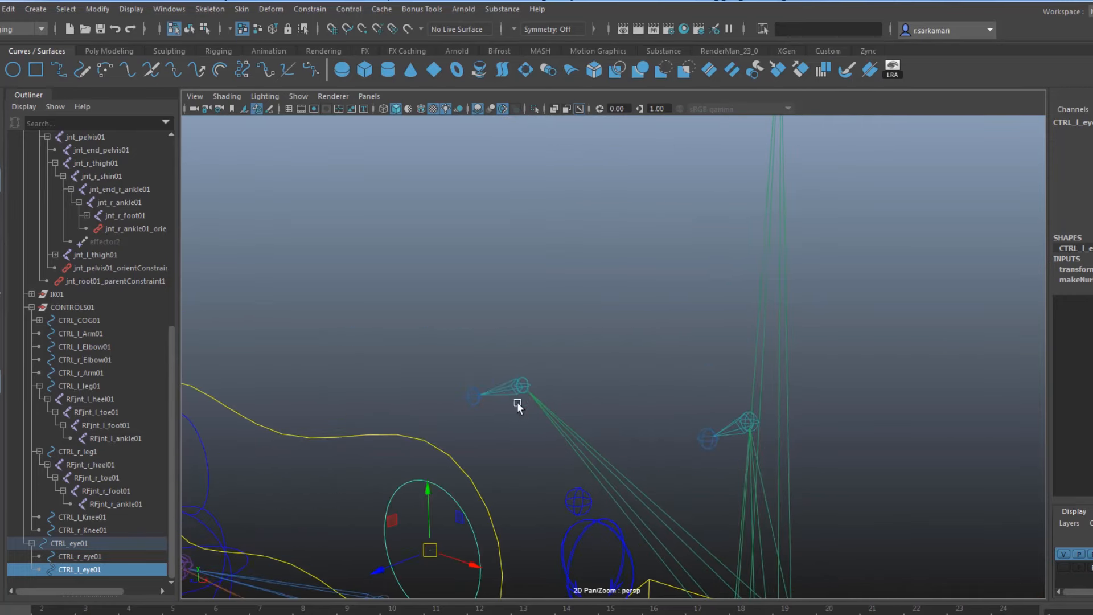
{"action": "left_click", "coordinate": [447, 406]}
{"action": "right_click_drag", "start_coordinate": [421, 445], "coordinate": [597, 499], "text": "alt"}
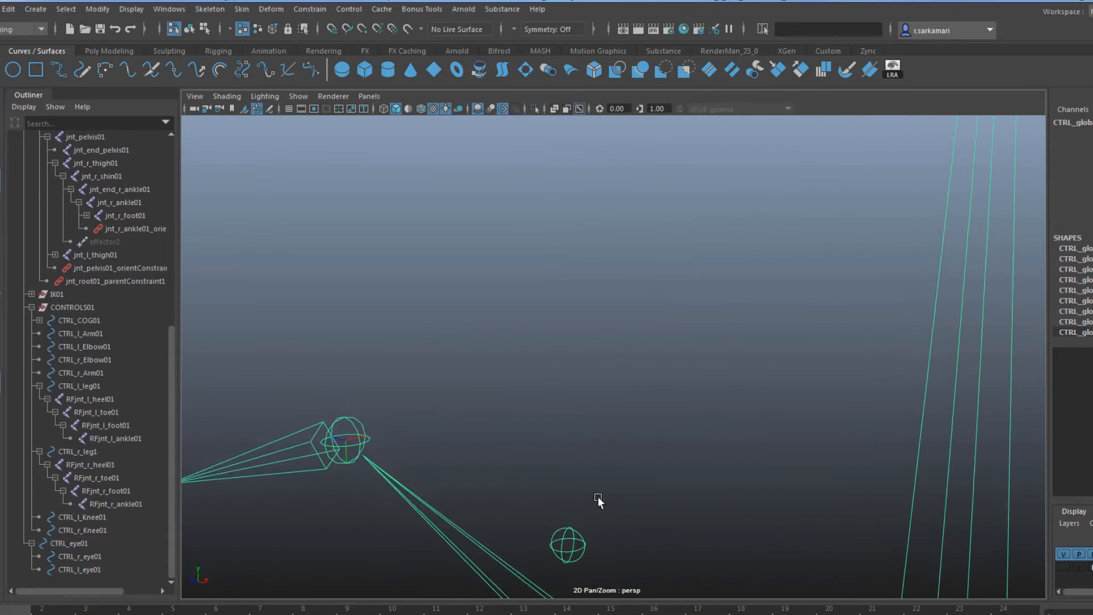
{"action": "middle_click_drag", "start_coordinate": [535, 481], "coordinate": [582, 460], "text": "alt"}
{"action": "right_click_drag", "start_coordinate": [582, 460], "coordinate": [689, 494], "text": "alt"}
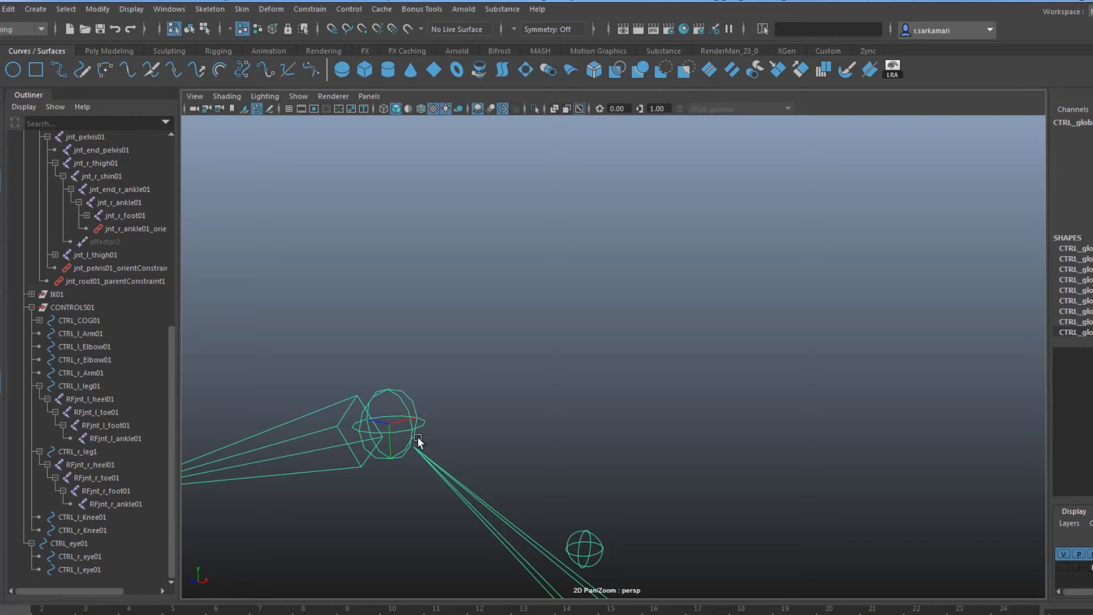
{"action": "left_click_drag", "start_coordinate": [495, 444], "coordinate": [367, 433], "text": "alt"}
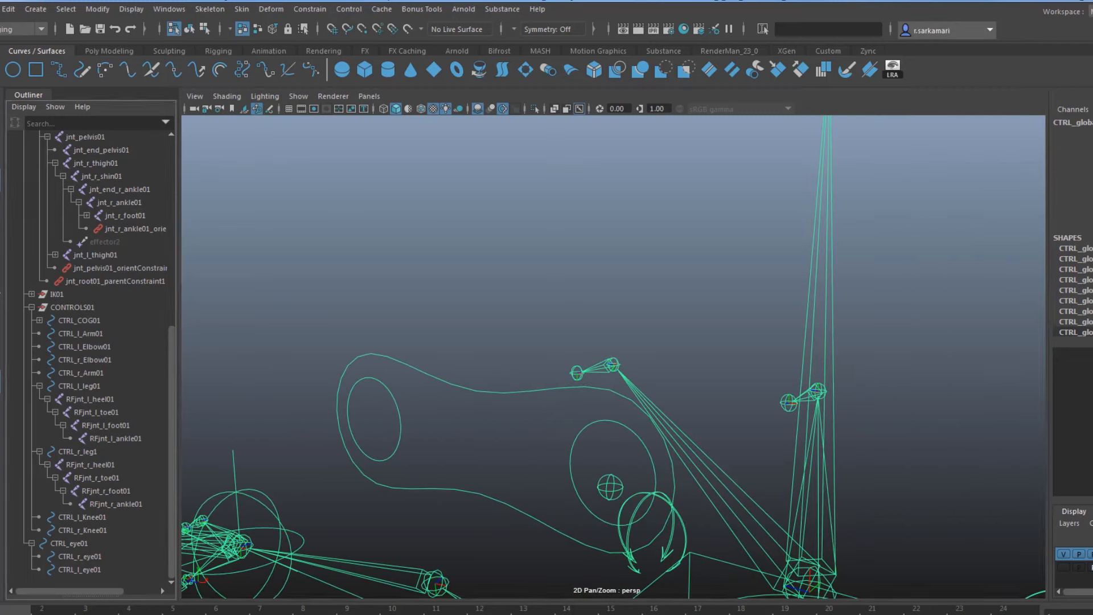
Aim-constrain jnt_r_eye01 to CTRL_r_eye01 with aim vector -1, 0, 0 and up vector 0, -1, 0
{"action": "left_click", "coordinate": [83, 556]}
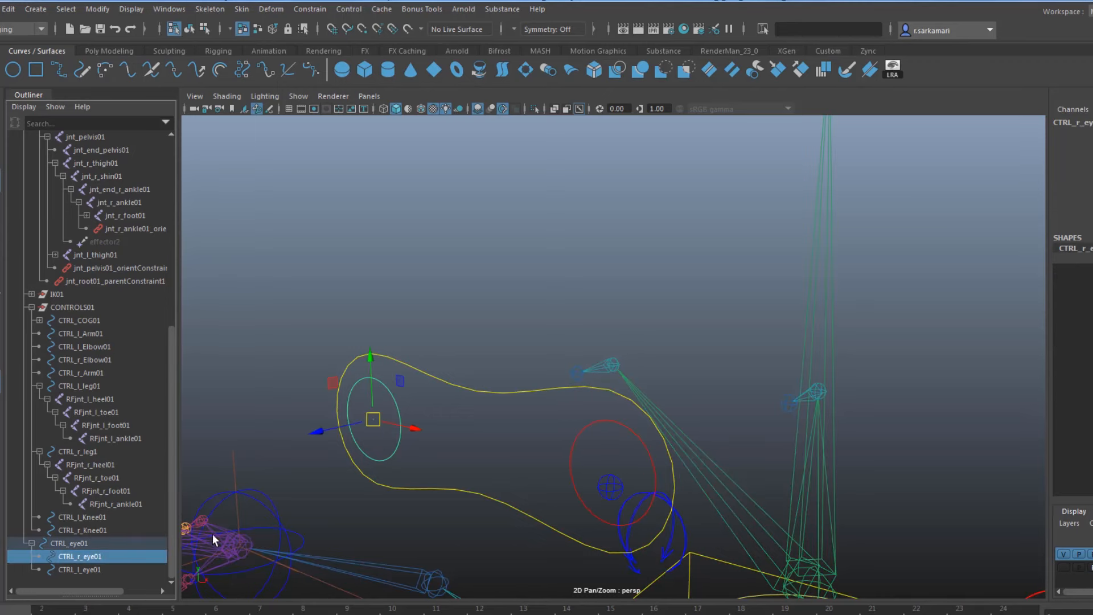
{"action": "left_click_drag", "start_coordinate": [172, 426], "coordinate": [183, 265]}
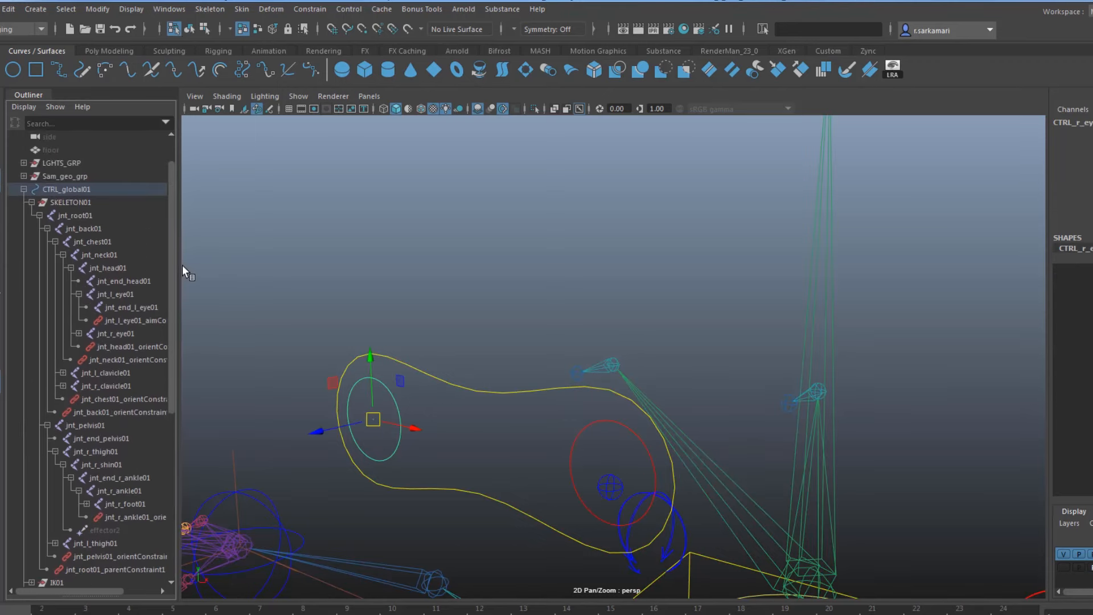
{"action": "left_click", "coordinate": [107, 331]}
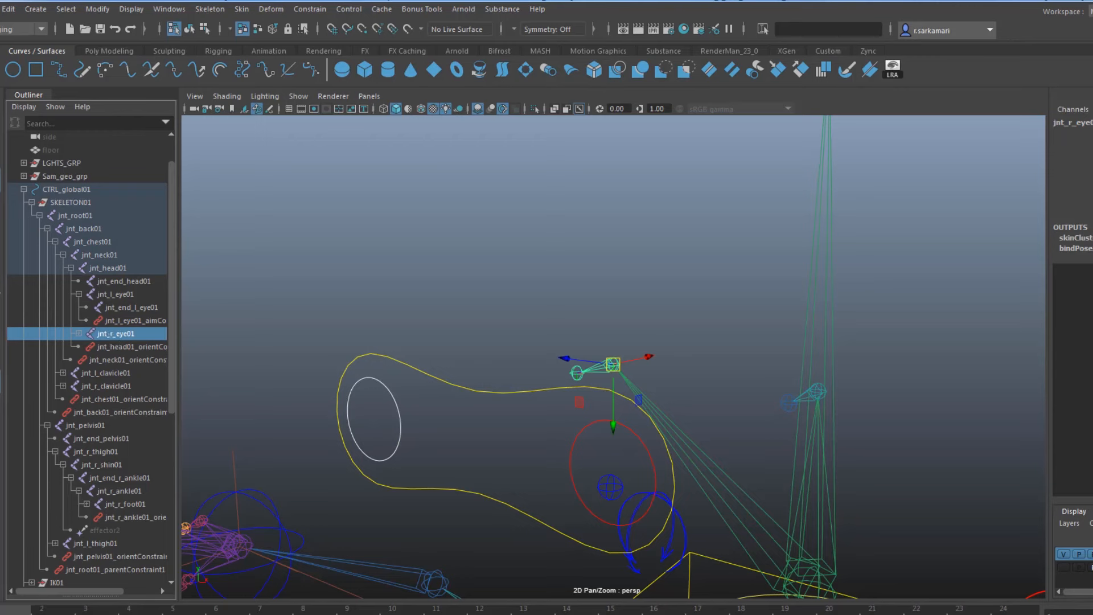
{"action": "left_click", "coordinate": [310, 9]}
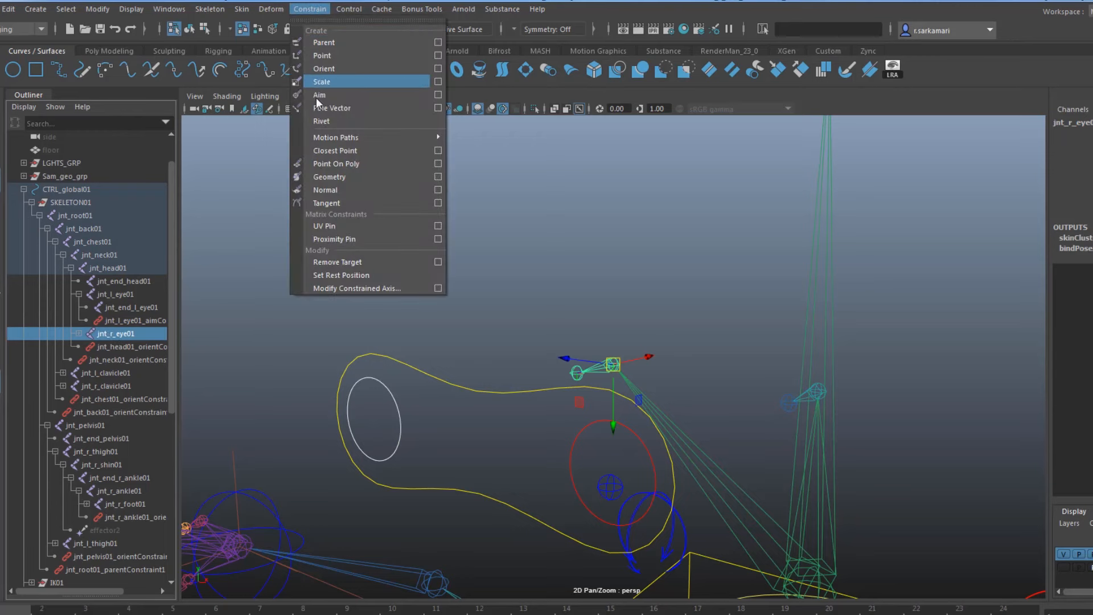
{"action": "left_click", "coordinate": [437, 95]}
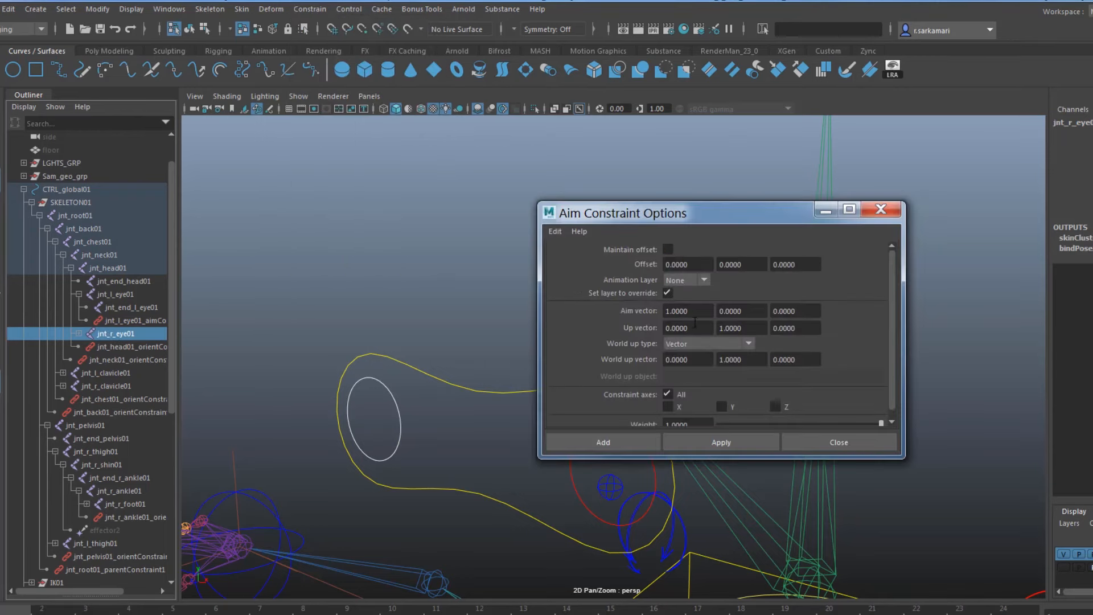
{"action": "type", "text": "-1"}
{"action": "left_click", "coordinate": [718, 328]}
{"action": "type", "text": "-1"}
{"action": "left_click", "coordinate": [606, 440]}
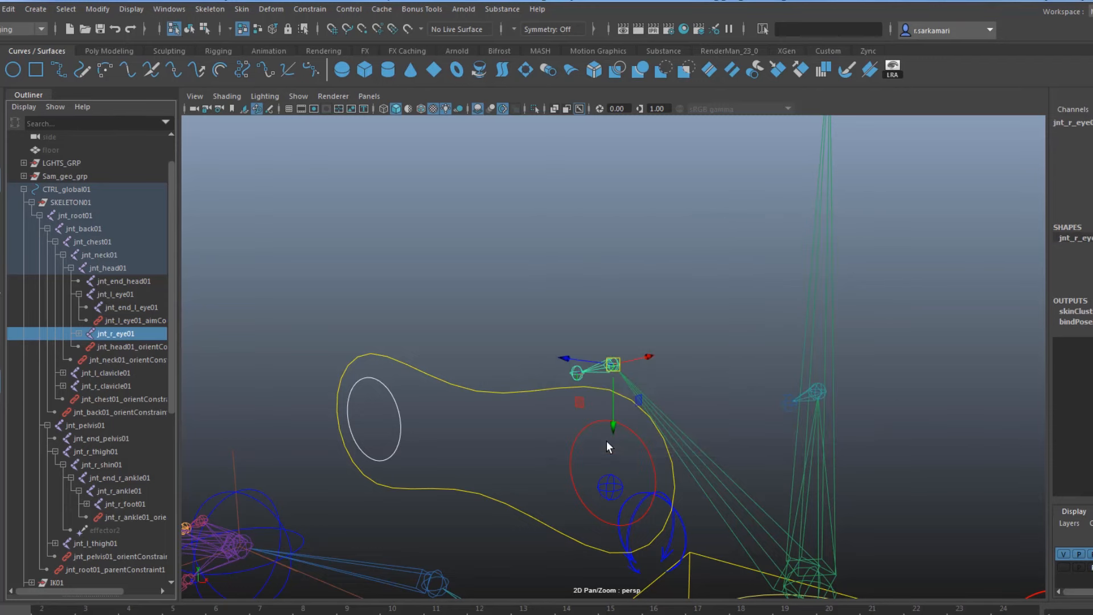
Show the character geometry, test-move the right eye control to check the eyeball, and undo the move
{"action": "left_click", "coordinate": [1063, 567]}
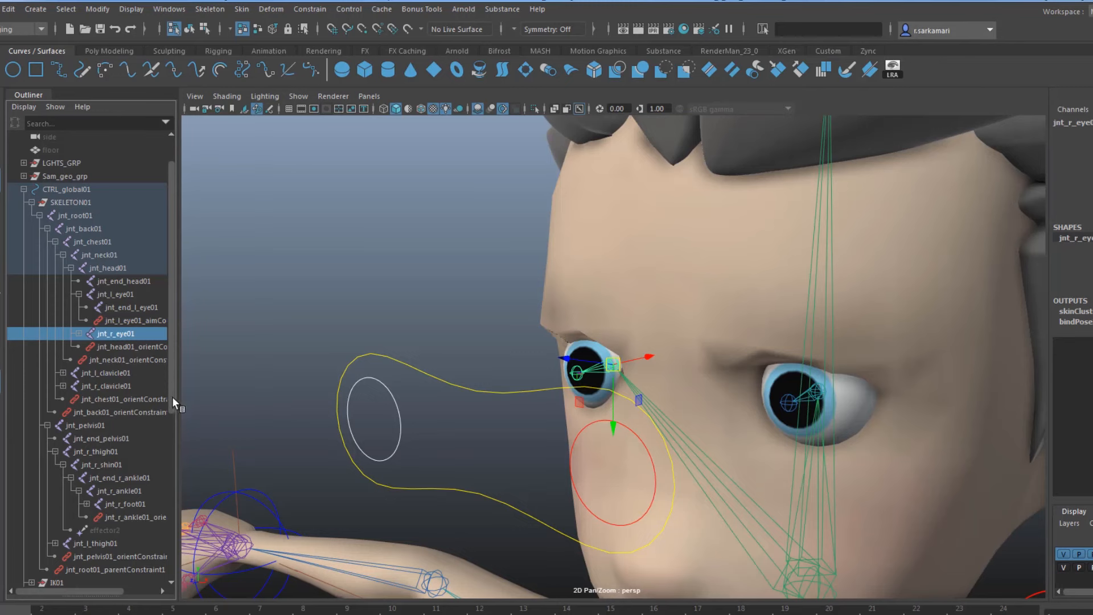
{"action": "left_click_drag", "start_coordinate": [172, 396], "coordinate": [174, 589]}
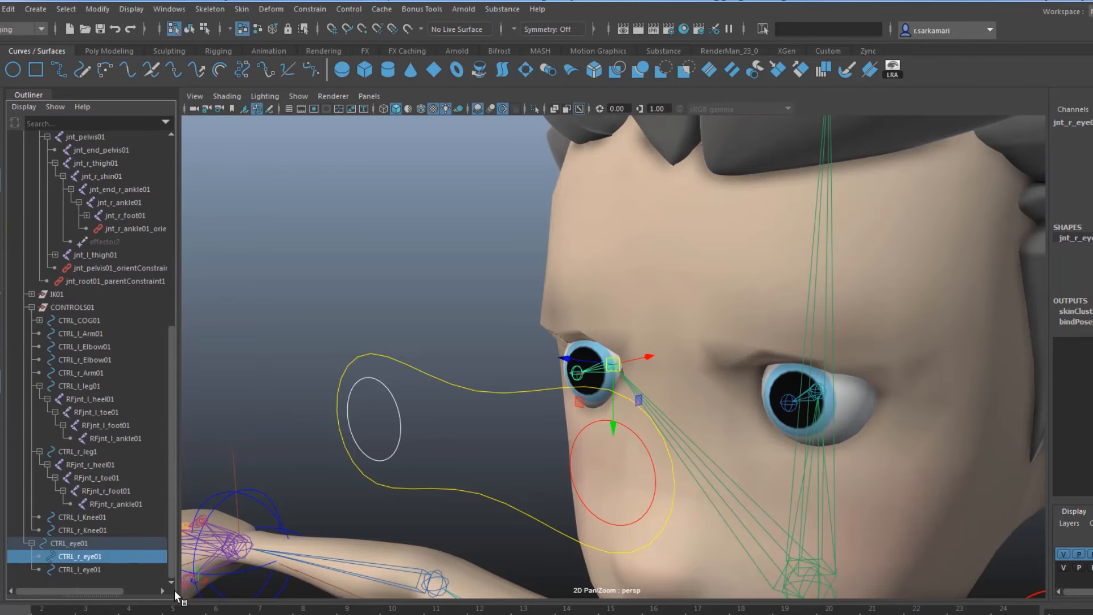
{"action": "left_click", "coordinate": [83, 570]}
{"action": "left_click", "coordinate": [116, 556]}
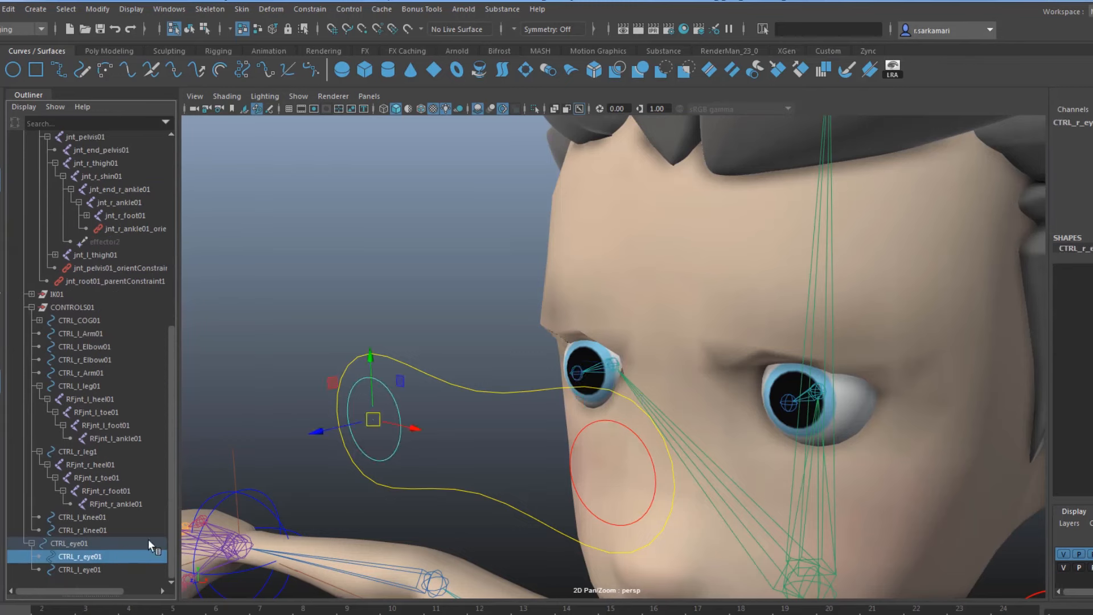
{"action": "left_click_drag", "start_coordinate": [371, 421], "coordinate": [317, 384]}
{"action": "key", "text": "ctrl+z"}
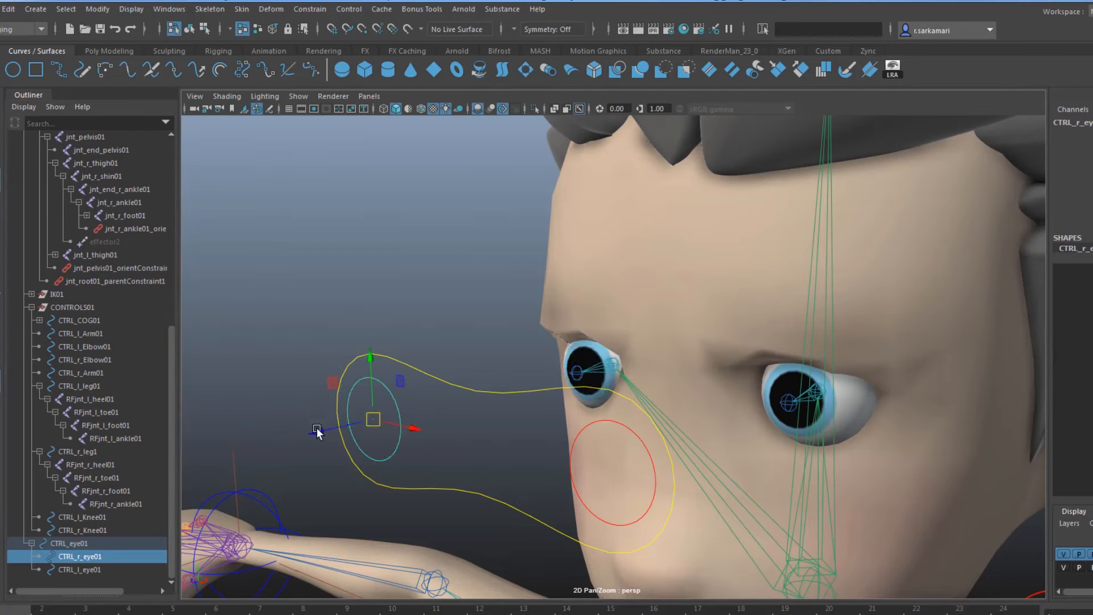
Move the shared control CTRL_eye01 around to test that both eyes follow it, undoing each move
{"action": "left_click", "coordinate": [482, 443]}
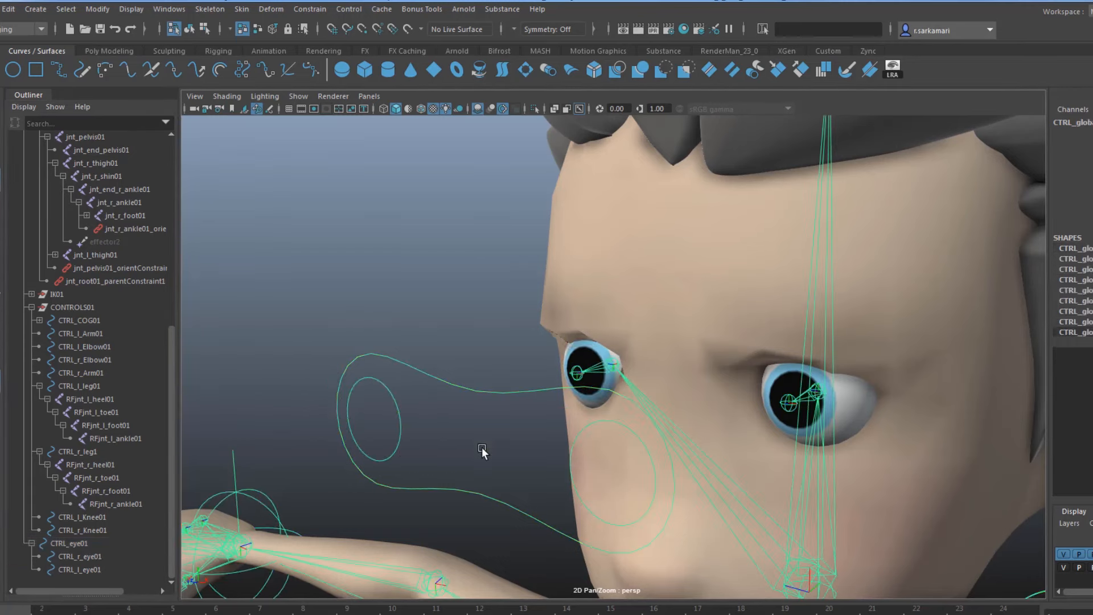
{"action": "scroll", "coordinate": [482, 456], "scroll_direction": "down", "scroll_amount": 4}
{"action": "scroll", "coordinate": [482, 456], "scroll_direction": "up", "scroll_amount": 2}
{"action": "left_click", "coordinate": [483, 456]}
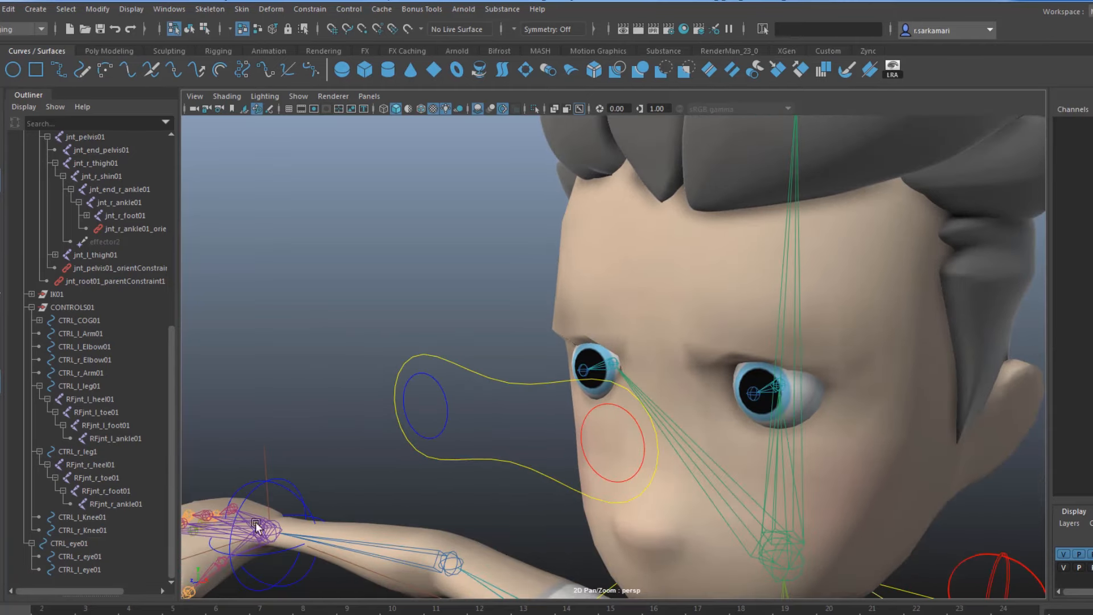
{"action": "left_click", "coordinate": [74, 543]}
{"action": "left_click_drag", "start_coordinate": [513, 429], "coordinate": [404, 389]}
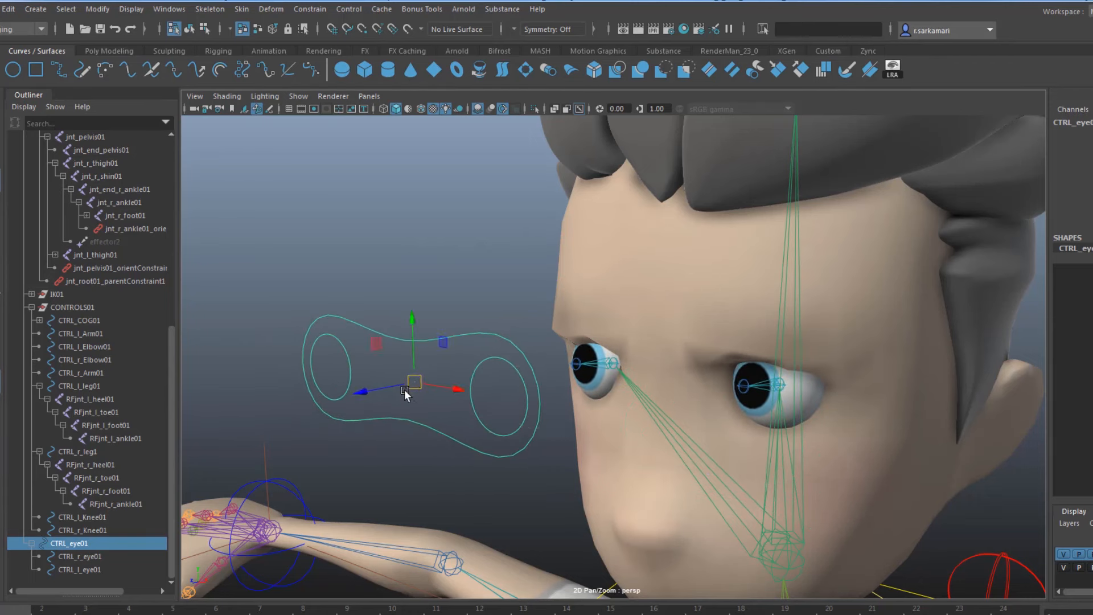
{"action": "key", "text": "ctrl+z"}
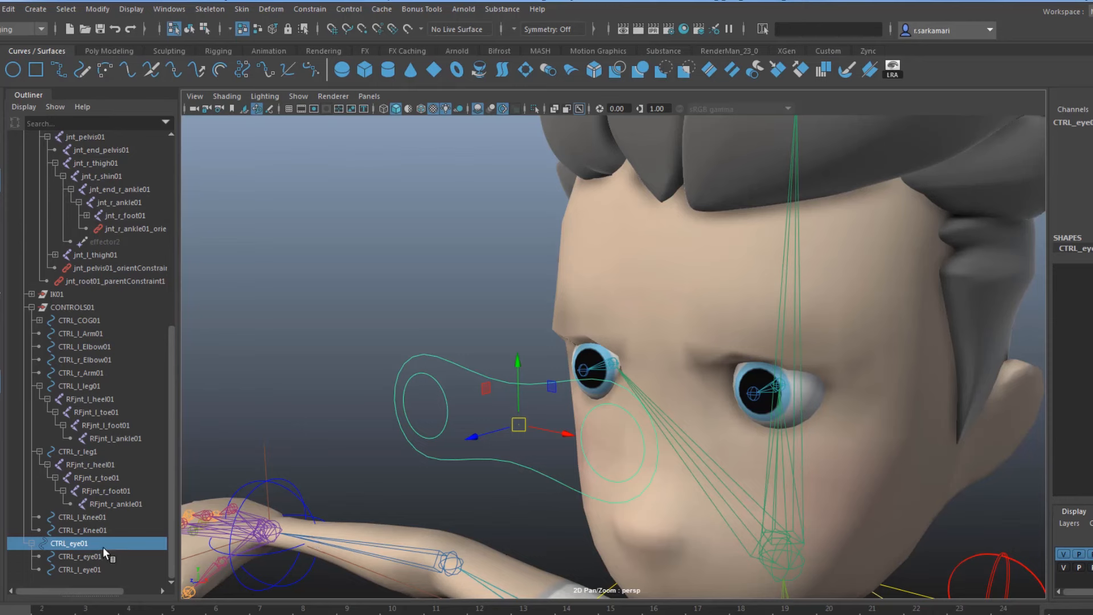
{"action": "left_click_drag", "start_coordinate": [517, 424], "coordinate": [477, 448]}
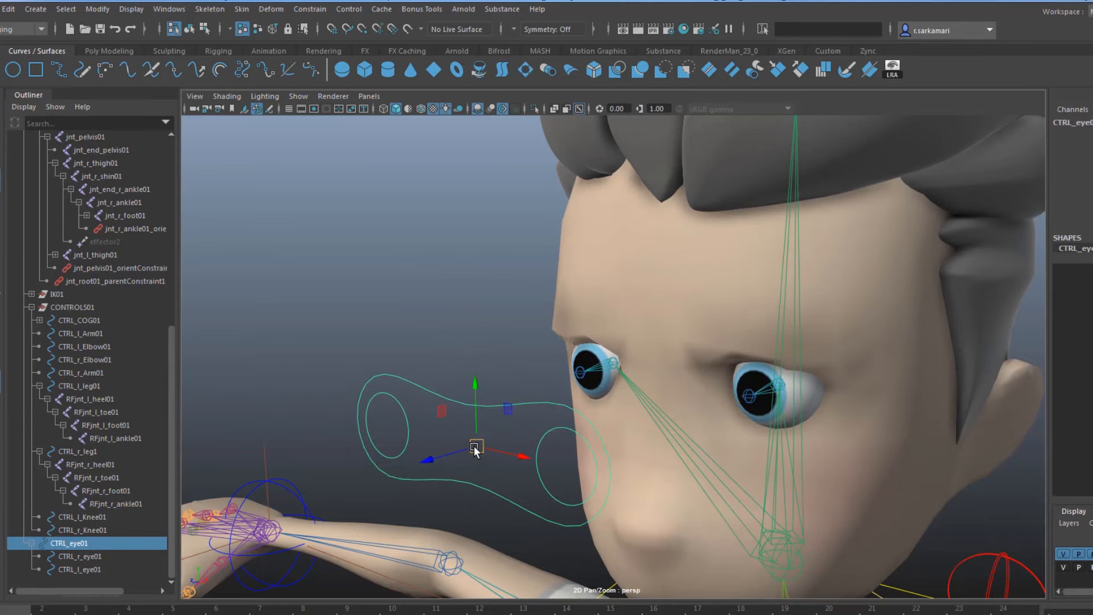
{"action": "key", "text": "ctrl+z"}
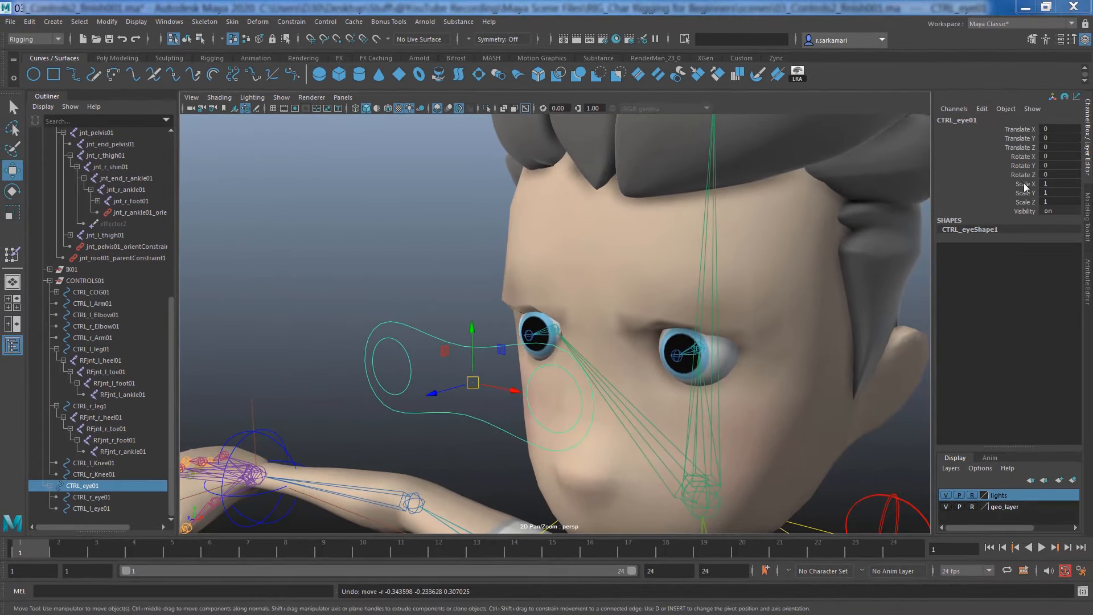
Lock and hide the Scale X, Y and Z channels of CTRL_eye01
{"action": "left_click_drag", "start_coordinate": [1025, 184], "coordinate": [1024, 203]}
{"action": "right_click", "coordinate": [1023, 206]}
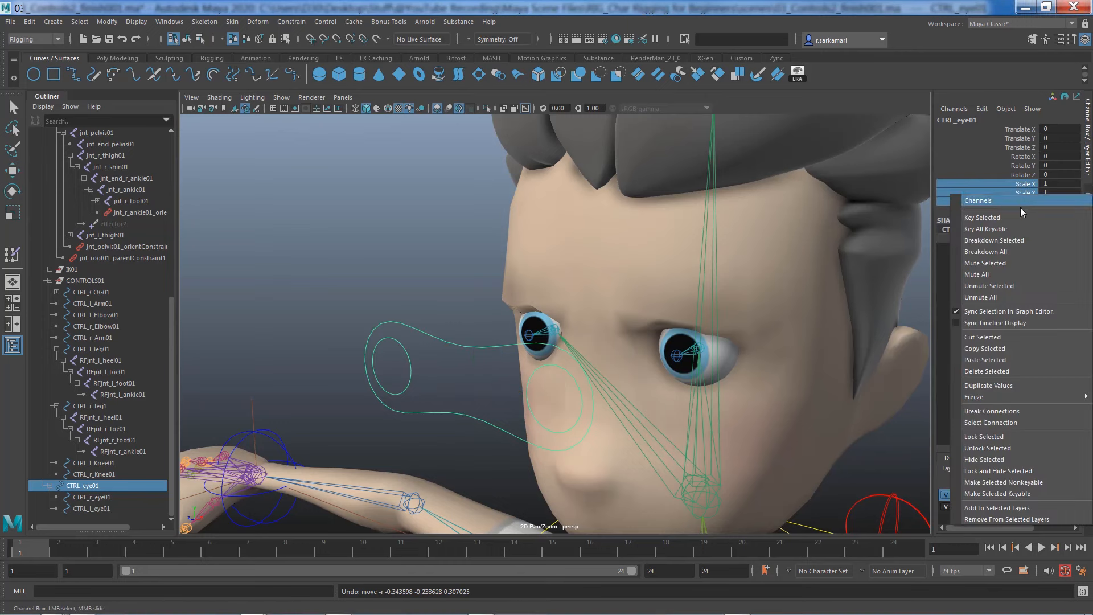
{"action": "left_click", "coordinate": [988, 471]}
{"action": "key", "text": "w"}
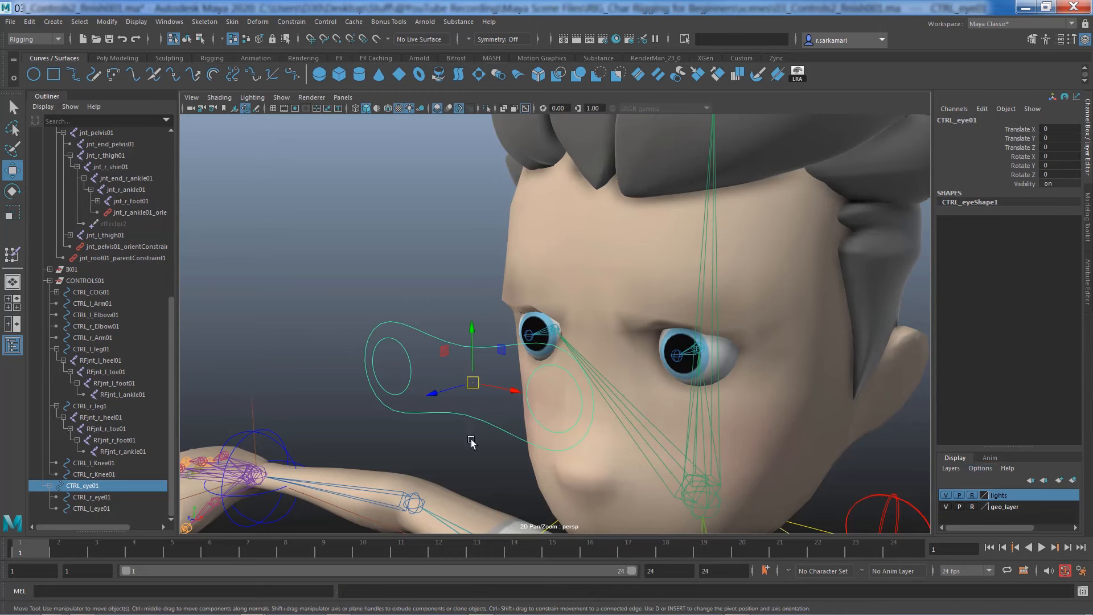
Test-rotate CTRL_eye01 to see how rotation affects the eyes, and undo the rotation
{"action": "left_click_drag", "start_coordinate": [1032, 157], "coordinate": [1026, 178]}
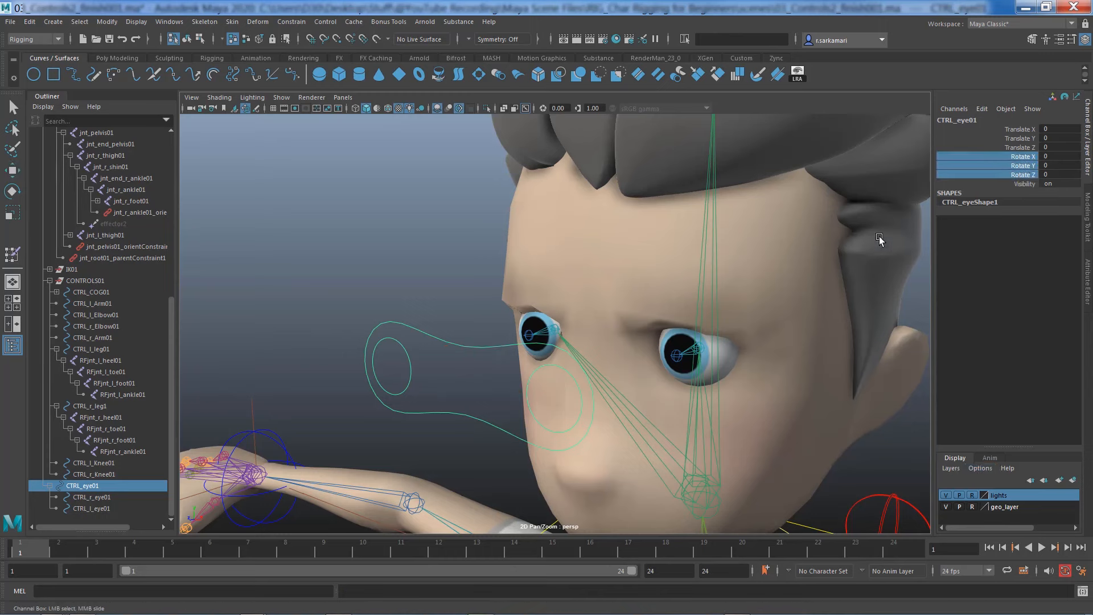
{"action": "key", "text": "e"}
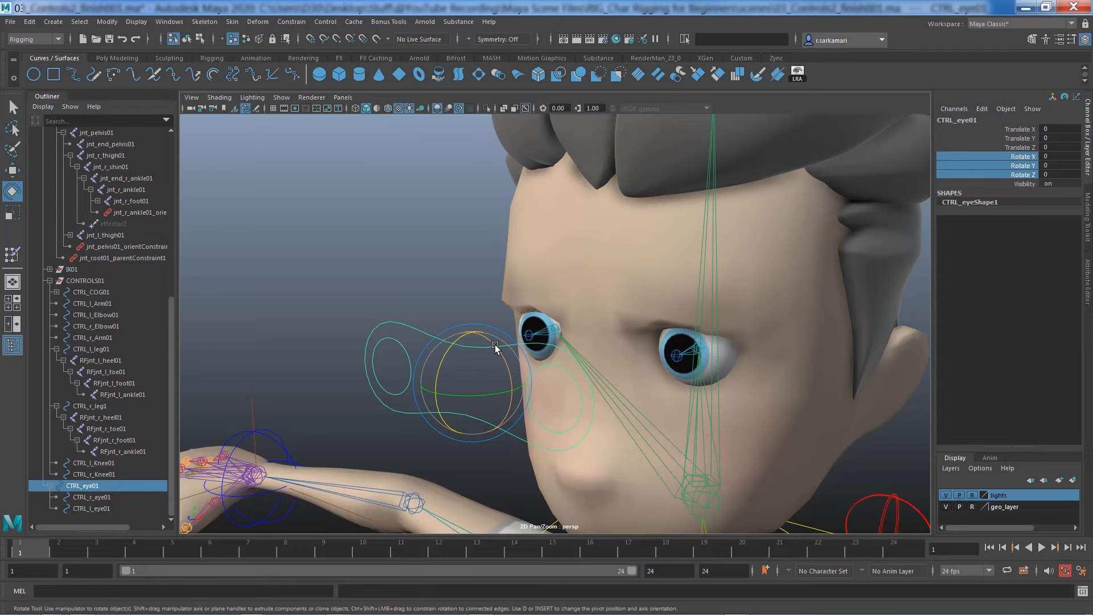
{"action": "left_click_drag", "start_coordinate": [415, 383], "coordinate": [394, 372], "text": "alt"}
{"action": "left_click_drag", "start_coordinate": [531, 349], "coordinate": [504, 378]}
{"action": "key", "text": "ctrl+z"}
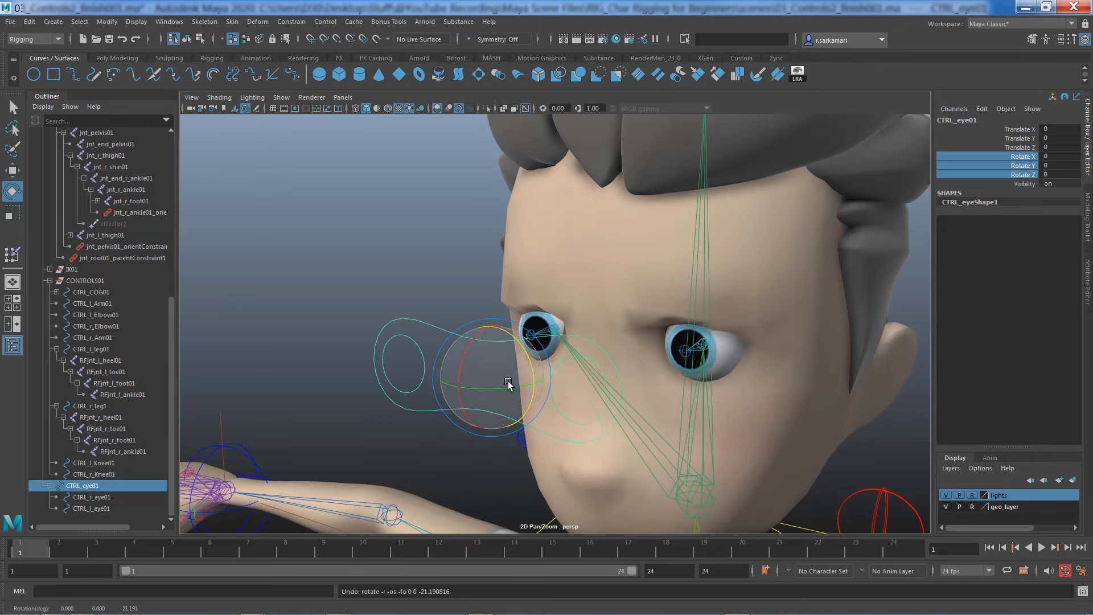
Lock and hide the Rotate X, Y and Z channels of CTRL_eye01, and clear the selection
{"action": "left_click_drag", "start_coordinate": [1022, 157], "coordinate": [1023, 169]}
{"action": "right_click", "coordinate": [1028, 169]}
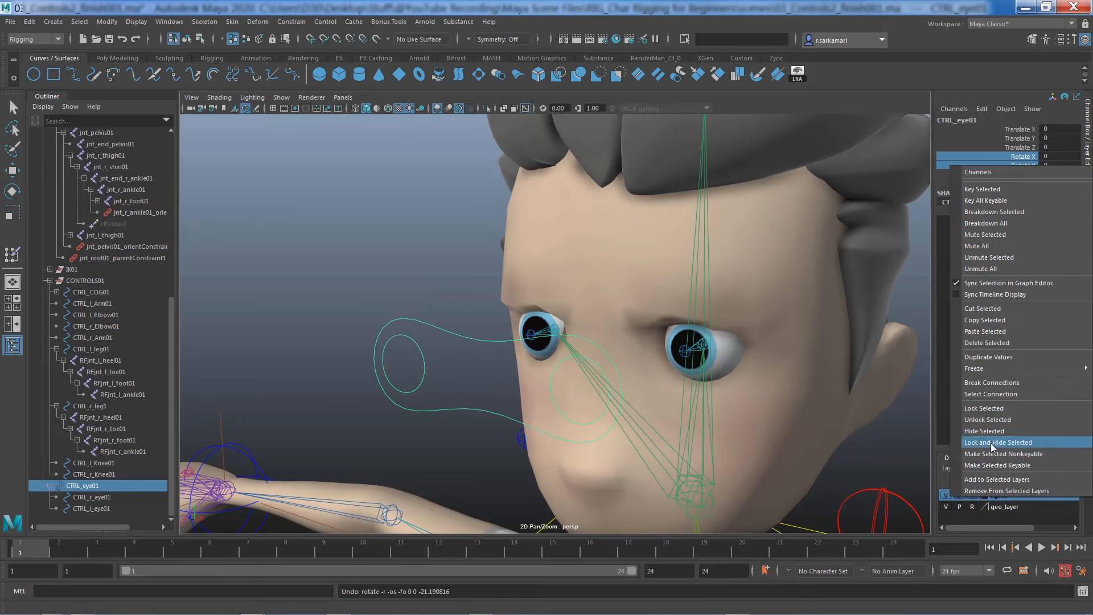
{"action": "left_click", "coordinate": [993, 443]}
{"action": "left_click", "coordinate": [356, 396]}
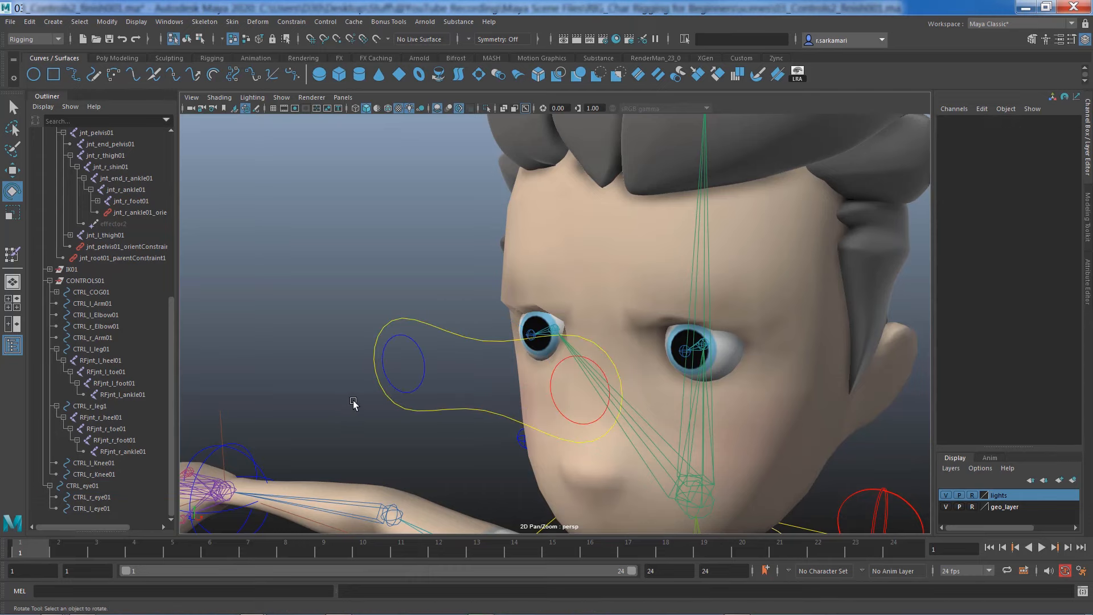
Look over the whole character rig and collapse the CONTROLS01 group in the Outliner
{"action": "scroll", "coordinate": [358, 403], "scroll_direction": "down", "scroll_amount": 10}
{"action": "scroll", "coordinate": [511, 431], "scroll_direction": "down", "scroll_amount": 8}
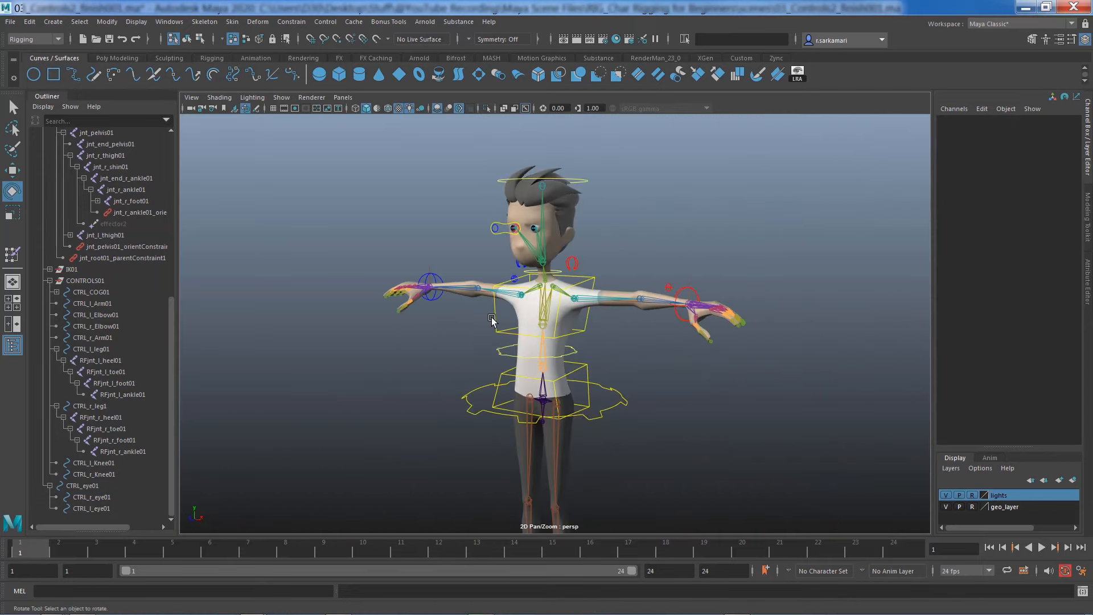
{"action": "scroll", "coordinate": [578, 362], "scroll_direction": "down", "scroll_amount": 4}
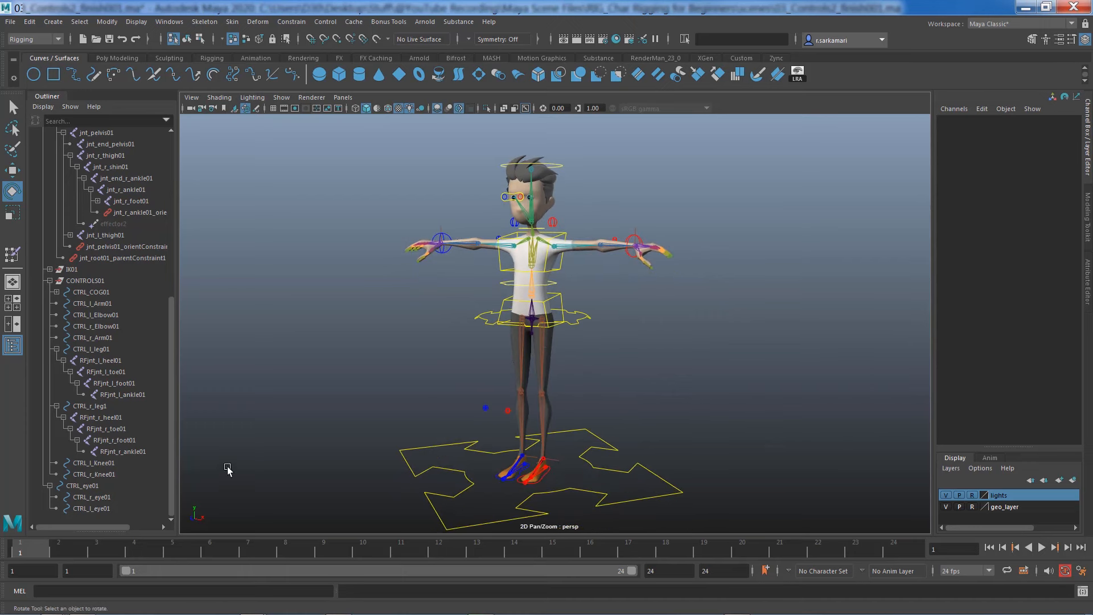
{"action": "left_click", "coordinate": [50, 280]}
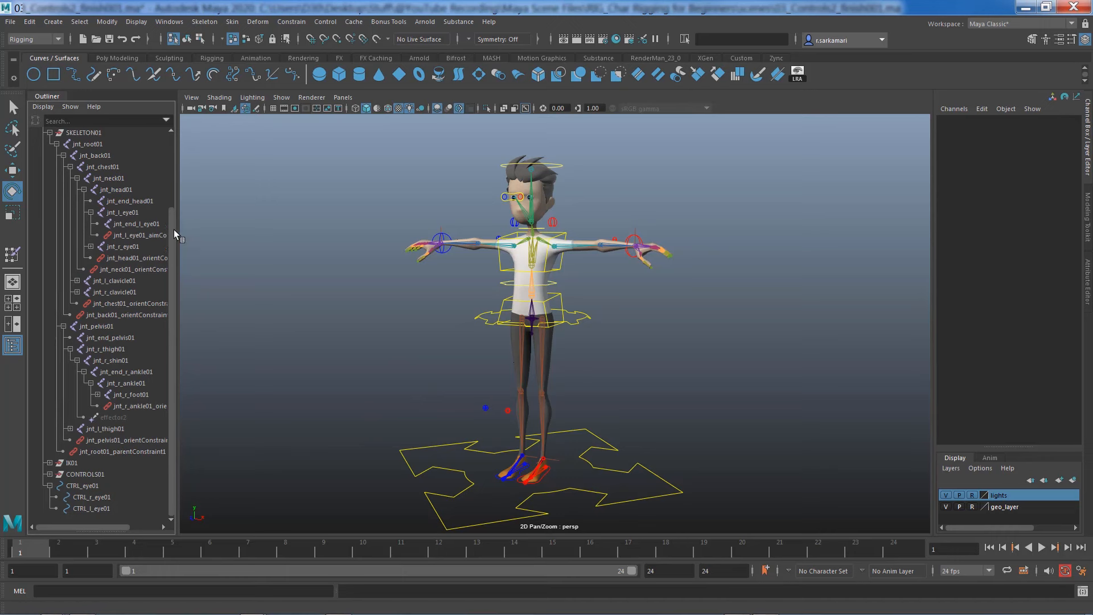
{"action": "scroll", "coordinate": [173, 230], "scroll_direction": "up", "scroll_amount": 3}
{"action": "scroll", "coordinate": [470, 451], "scroll_direction": "up", "scroll_amount": 10}
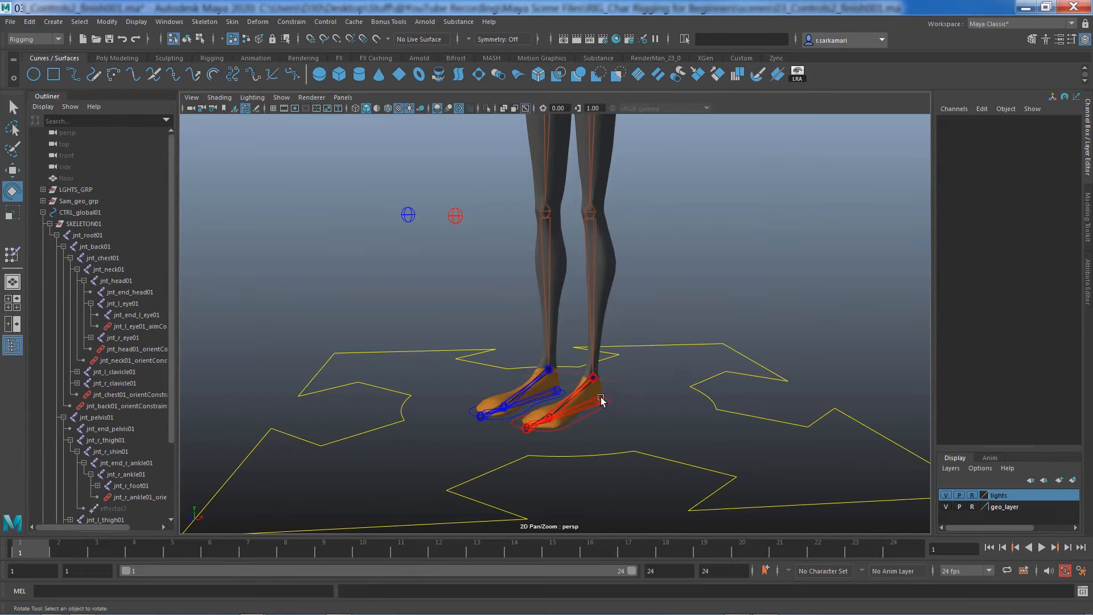
Examine the reverse foot joints in both feet up close and look through the leg joint hierarchy
{"action": "left_click", "coordinate": [601, 400]}
{"action": "middle_click_drag", "start_coordinate": [522, 407], "coordinate": [514, 408], "text": "alt"}
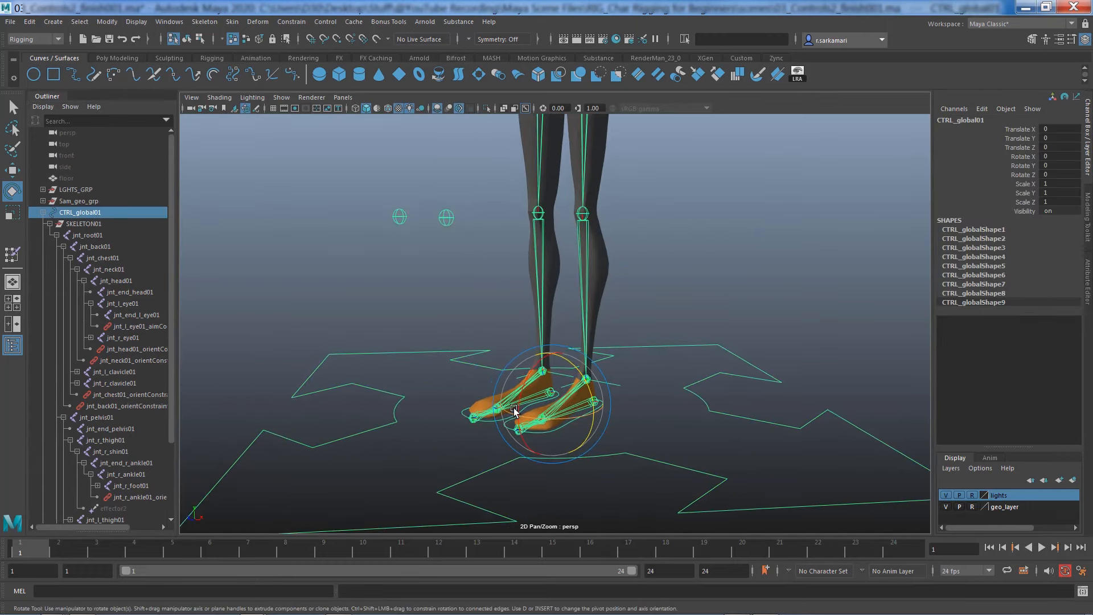
{"action": "key", "text": "w"}
{"action": "right_click_drag", "start_coordinate": [550, 356], "coordinate": [640, 451], "text": "alt"}
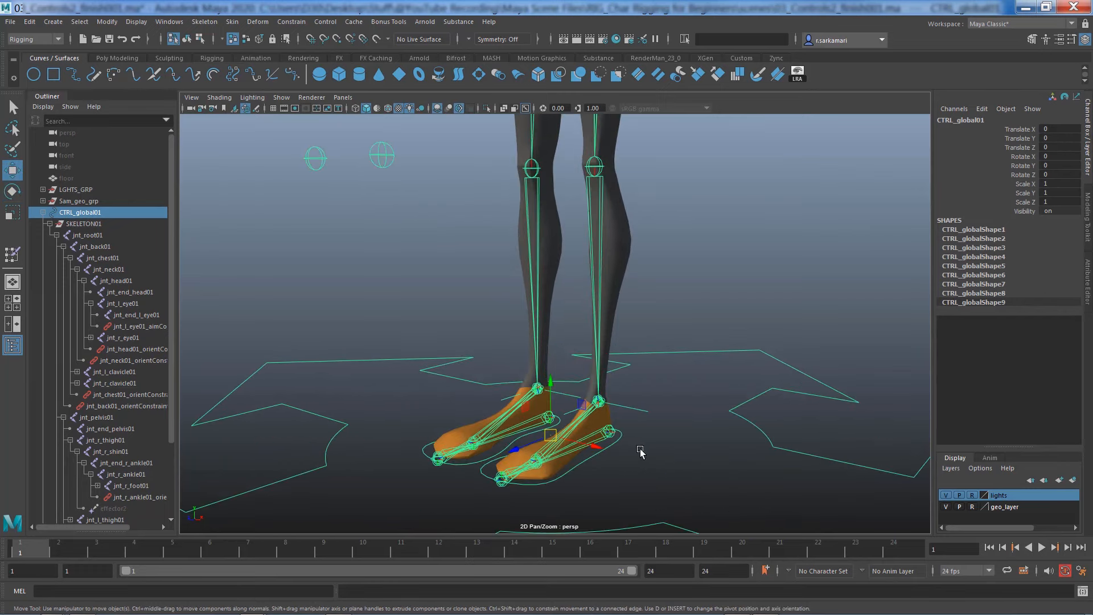
{"action": "scroll", "coordinate": [128, 450], "scroll_direction": "down", "scroll_amount": 3}
{"action": "right_click_drag", "start_coordinate": [479, 455], "coordinate": [785, 500], "text": "alt"}
{"action": "middle_click_drag", "start_coordinate": [786, 499], "coordinate": [763, 369], "text": "alt"}
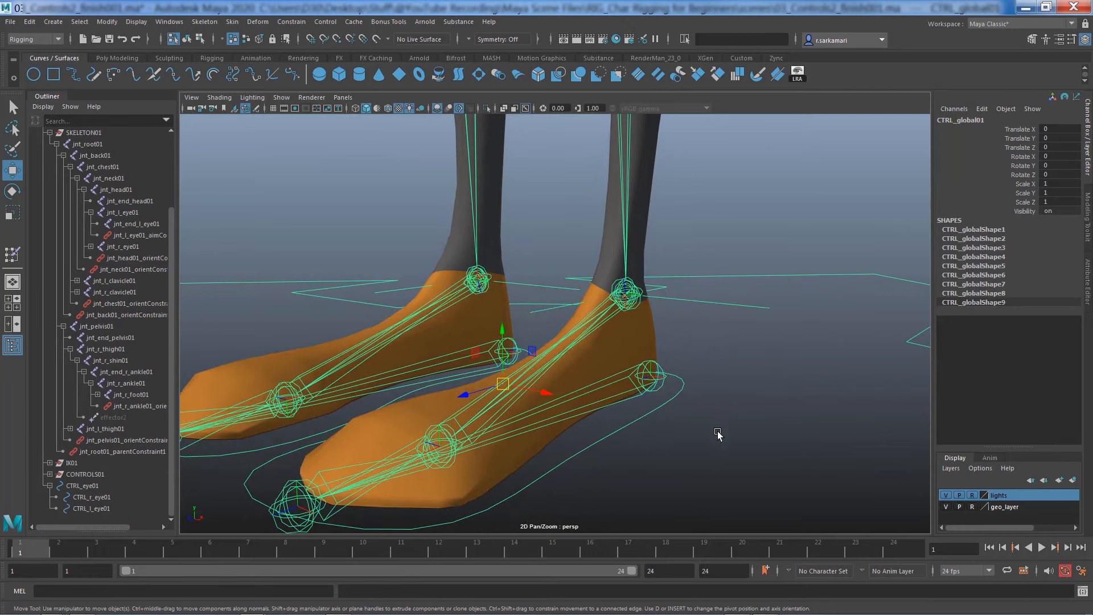
{"action": "left_click", "coordinate": [718, 434]}
{"action": "left_click", "coordinate": [666, 379]}
{"action": "left_click_drag", "start_coordinate": [169, 372], "coordinate": [176, 318]}
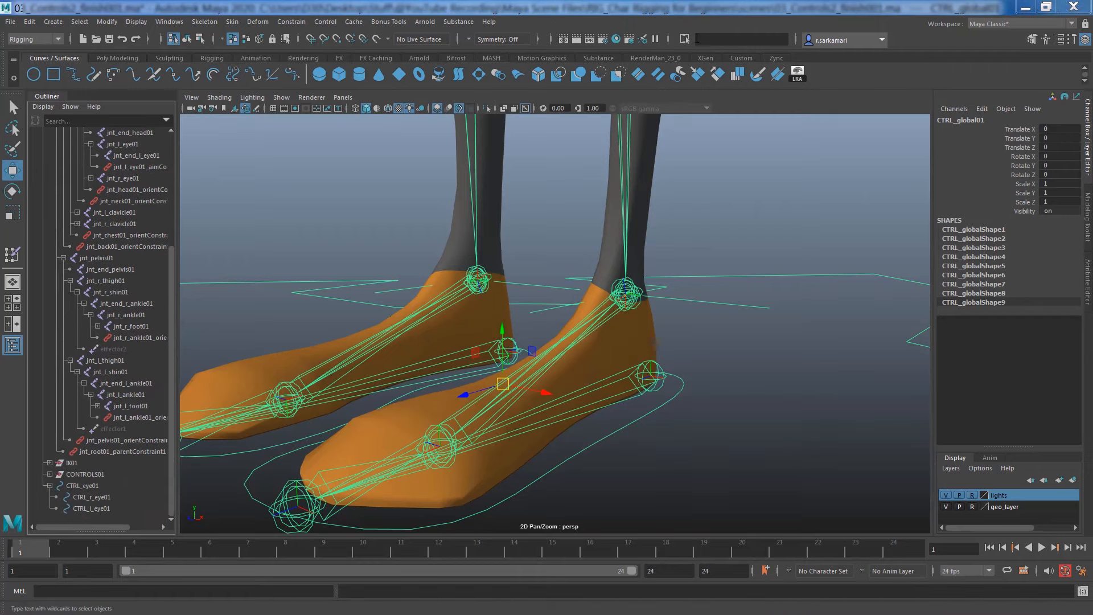
Select all the reverse foot joints by name with the wildcard RFjnt* and reveal them in the Outliner
{"action": "left_click", "coordinate": [684, 39]}
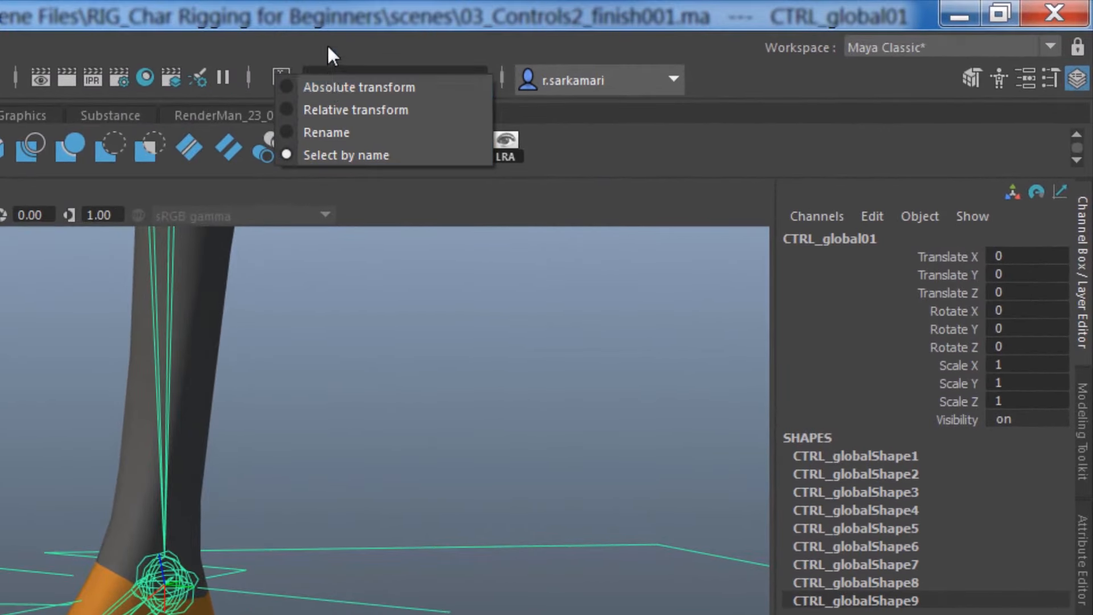
{"action": "left_click", "coordinate": [342, 45]}
{"action": "left_click", "coordinate": [338, 76]}
{"action": "type", "text": "RF_int"}
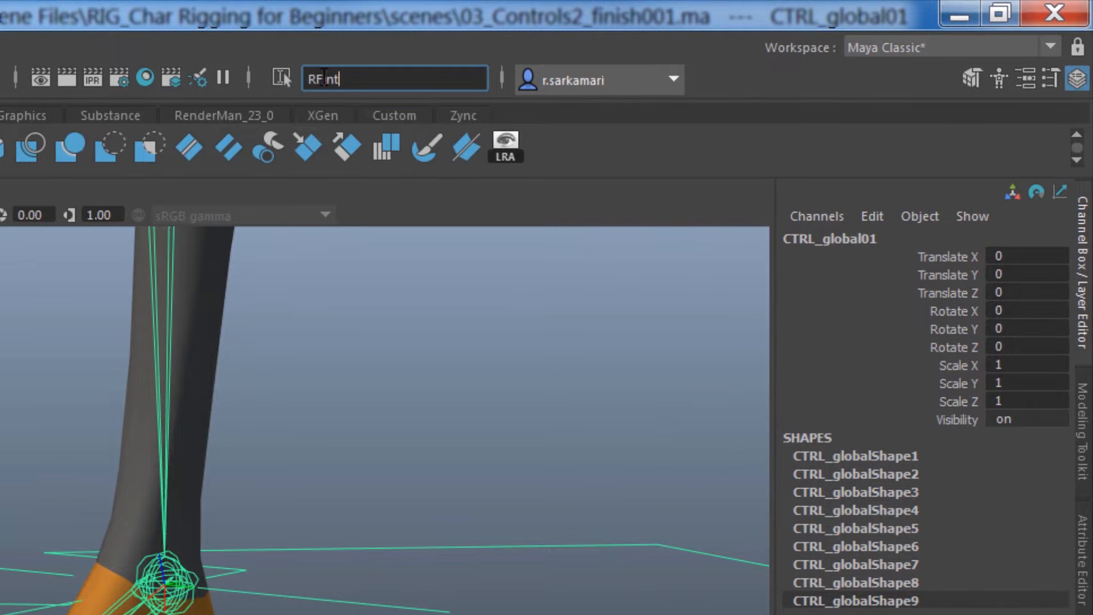
{"action": "type", "text": "*"}
{"action": "key", "text": "Return"}
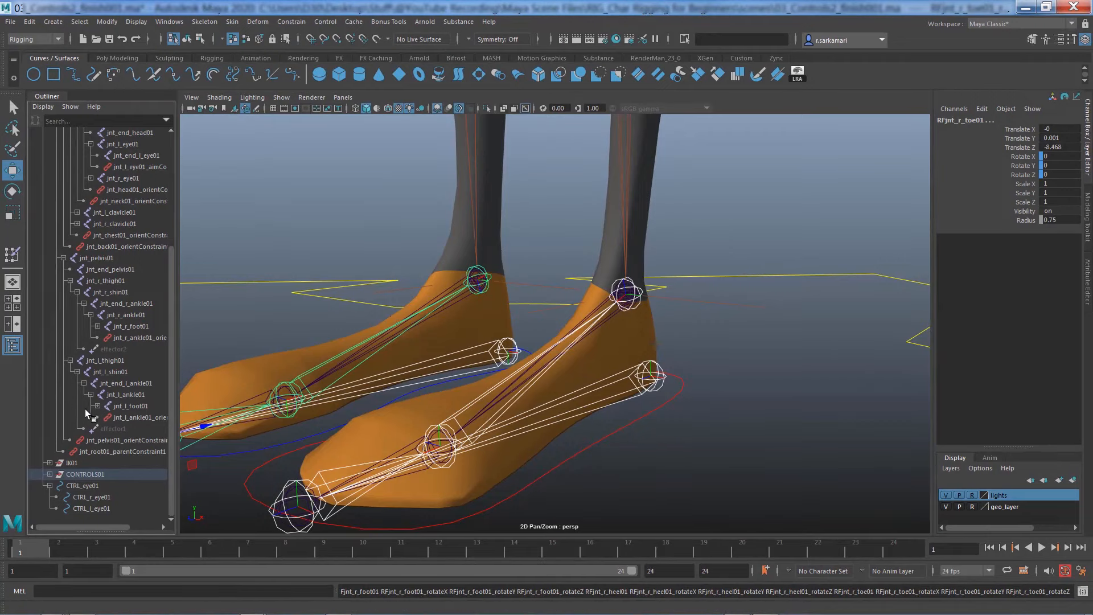
{"action": "key", "text": "f"}
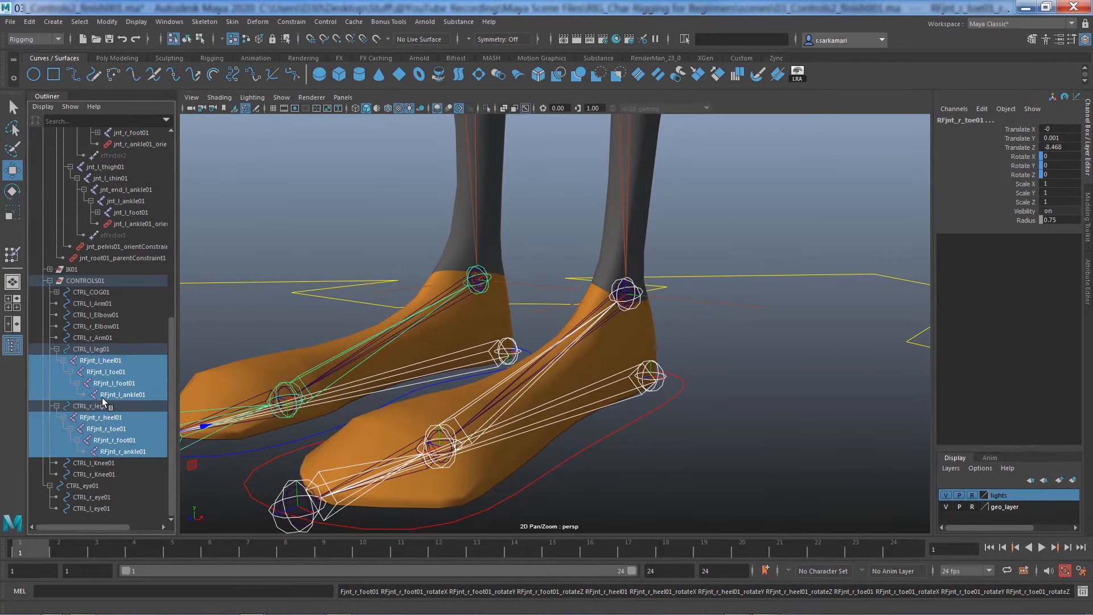
Collapse both reverse foot joint chains in the Outliner and turn off the visibility of RFjnt_l_heel01
{"action": "left_click", "coordinate": [62, 360]}
{"action": "left_click", "coordinate": [63, 417]}
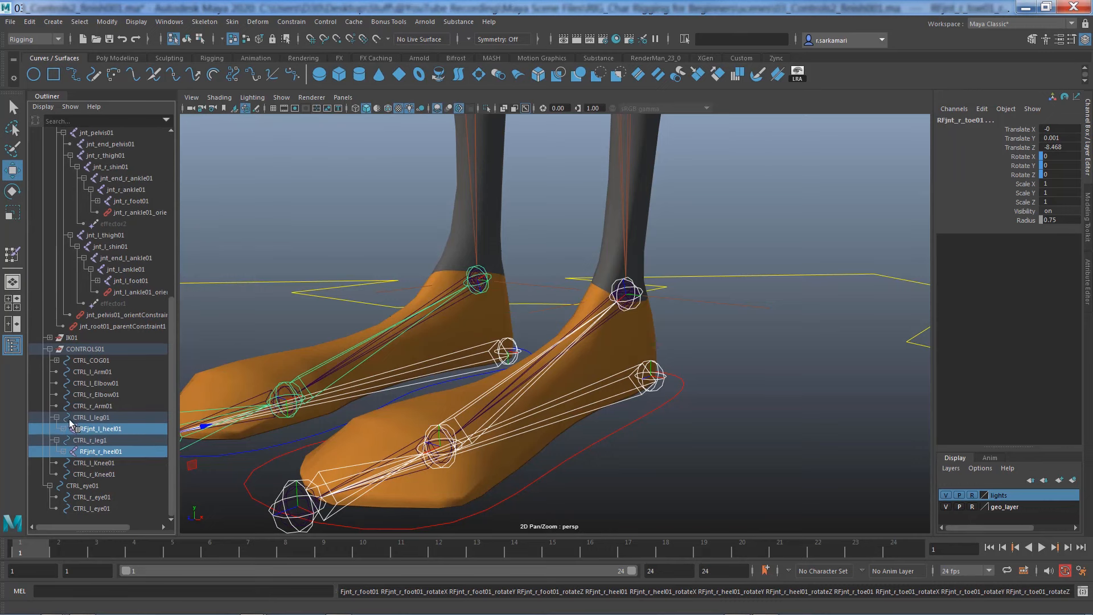
{"action": "left_click", "coordinate": [96, 429]}
{"action": "left_click", "coordinate": [1056, 211]}
{"action": "type", "text": "0"}
{"action": "key", "text": "Return"}
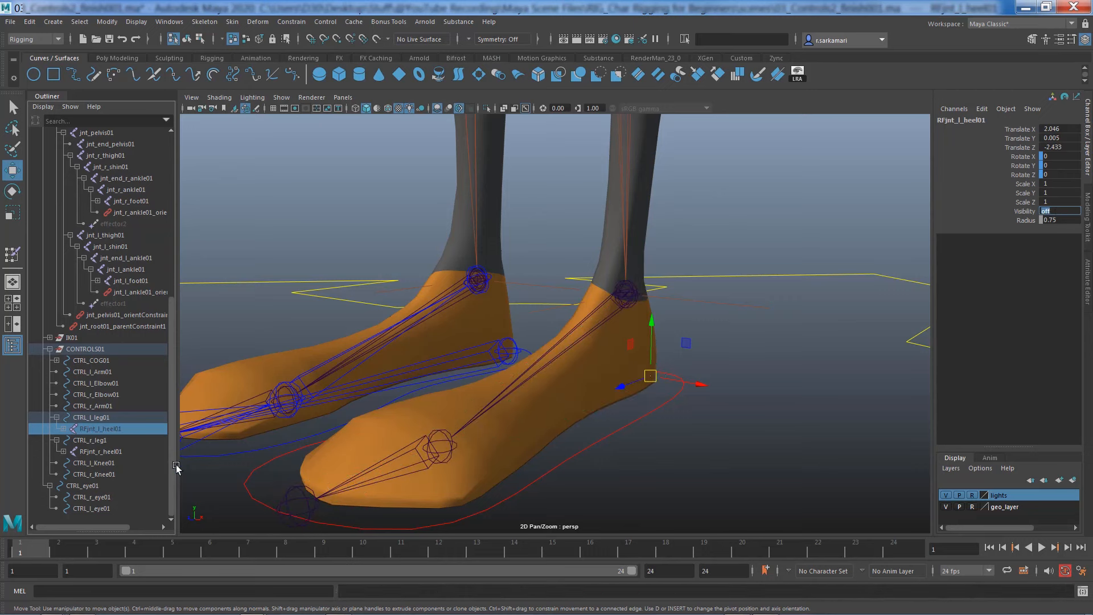
Turn off the visibility of the right foot's heel joint, RFjnt_r_heel01
{"action": "left_click", "coordinate": [90, 454]}
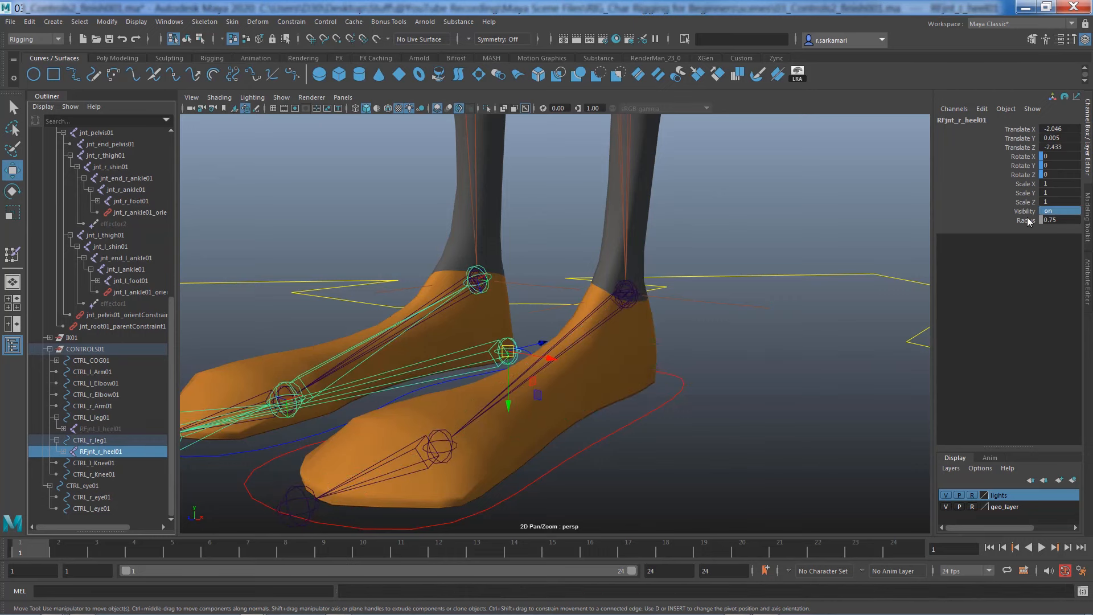
{"action": "left_click", "coordinate": [1055, 211]}
{"action": "type", "text": "0"}
{"action": "key", "text": "Return"}
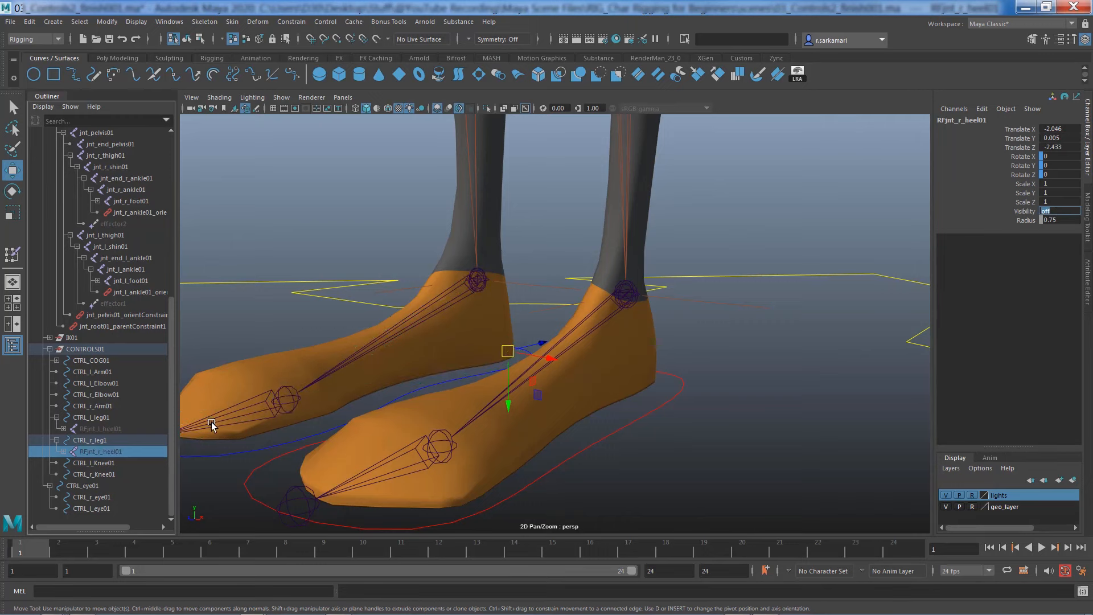
Collapse the CONTROLS01 group in the Outliner and turn off the visibility of the IK01 group
{"action": "scroll", "coordinate": [343, 328], "scroll_direction": "down", "scroll_amount": 3}
{"action": "scroll", "coordinate": [350, 337], "scroll_direction": "down", "scroll_amount": 2}
{"action": "middle_click_drag", "start_coordinate": [343, 344], "coordinate": [356, 390], "text": "alt"}
{"action": "scroll", "coordinate": [447, 361], "scroll_direction": "down", "scroll_amount": 3}
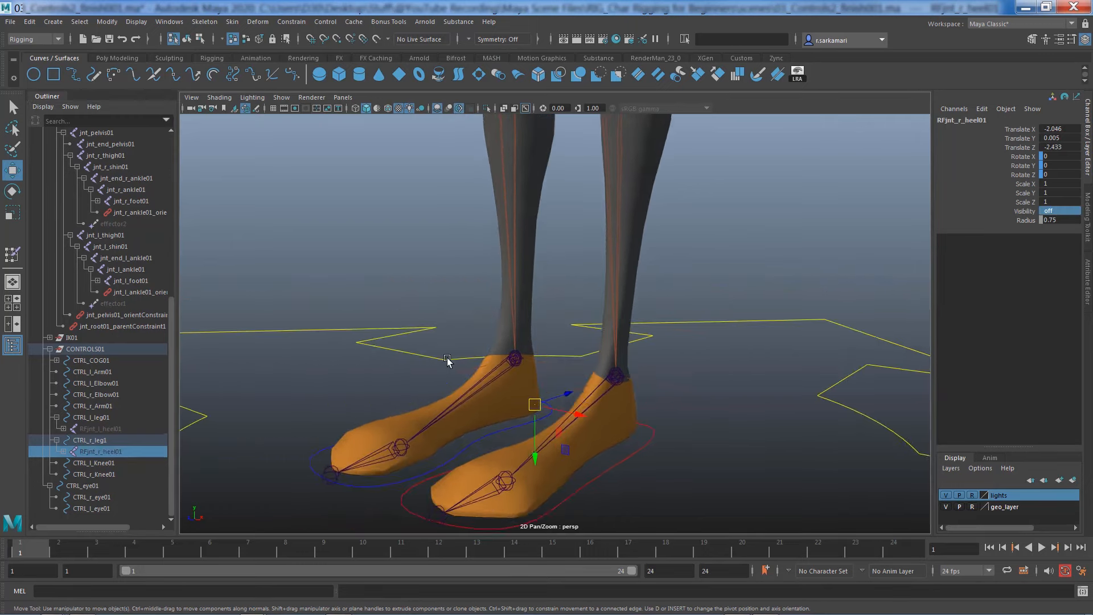
{"action": "left_click", "coordinate": [50, 349]}
{"action": "left_click", "coordinate": [68, 464]}
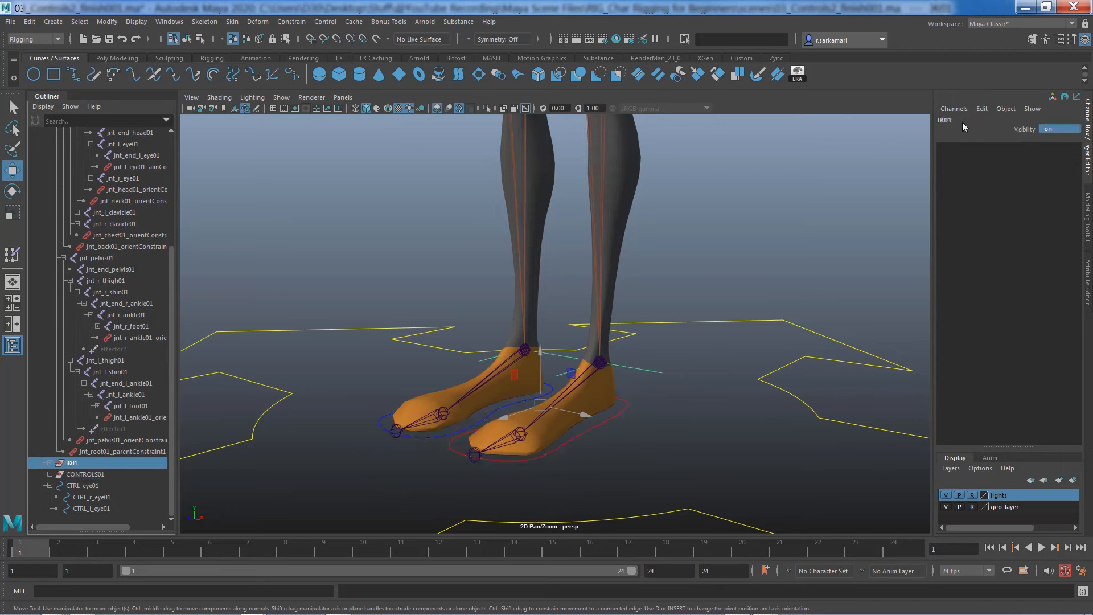
{"action": "left_click", "coordinate": [1057, 128]}
{"action": "type", "text": "0"}
{"action": "key", "text": "Return"}
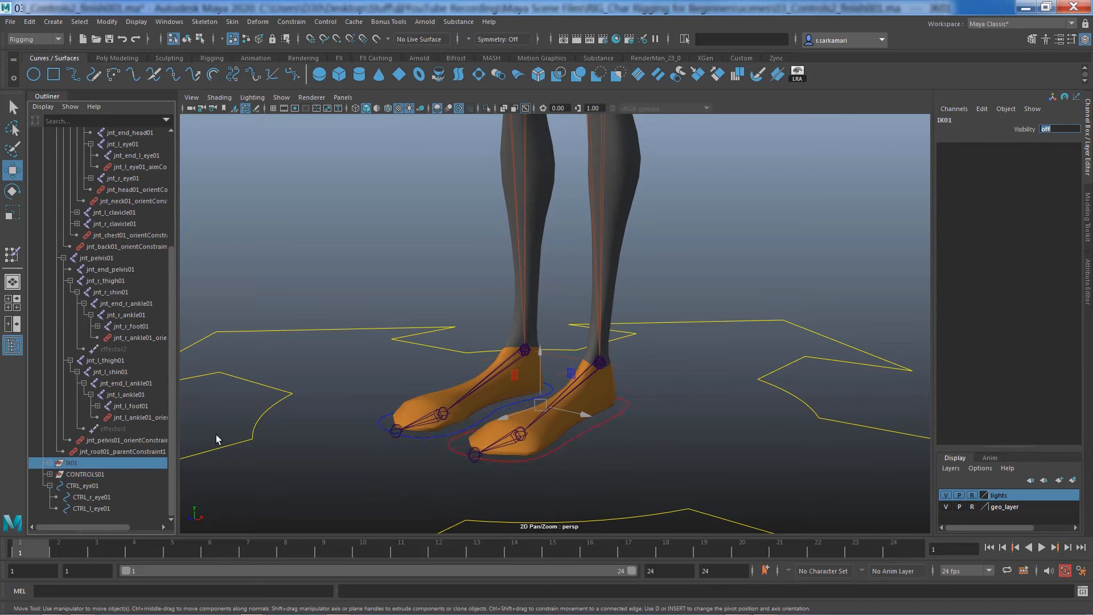
Collapse the SKELETON01 group, turn off its visibility, and view the whole character from the front
{"action": "scroll", "coordinate": [91, 314], "scroll_direction": "up", "scroll_amount": 5}
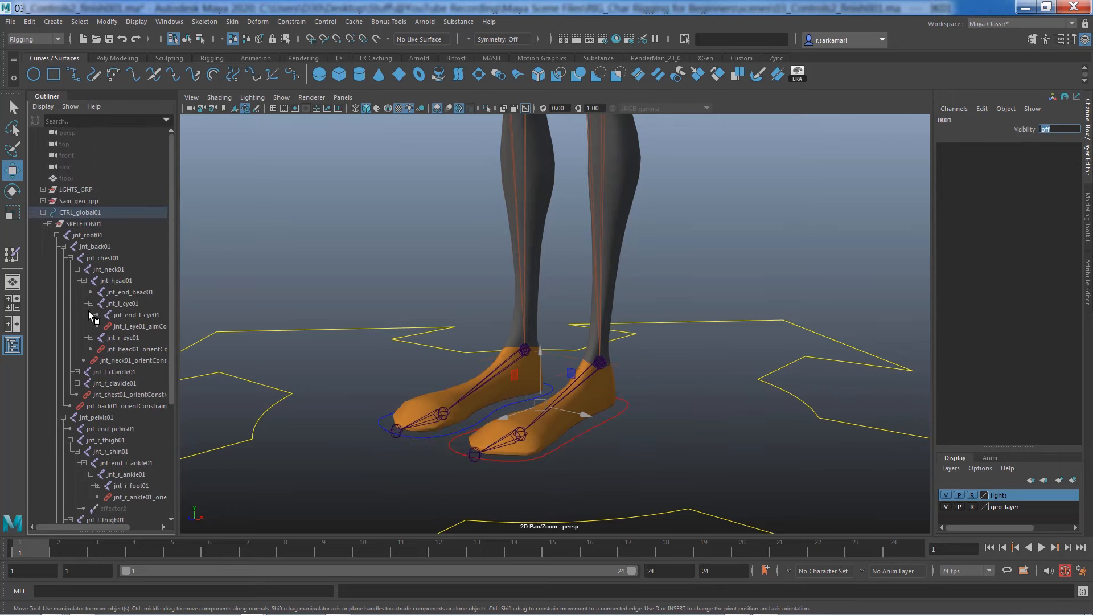
{"action": "left_click", "coordinate": [49, 223]}
{"action": "left_click", "coordinate": [83, 224]}
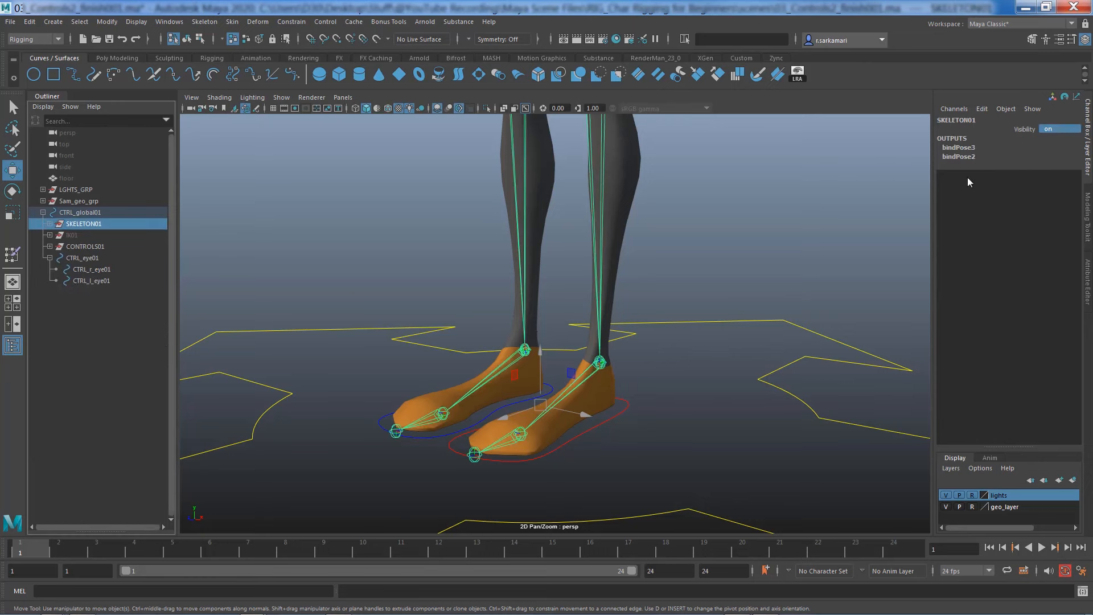
{"action": "left_click", "coordinate": [1058, 129]}
{"action": "type", "text": "0"}
{"action": "key", "text": "Return"}
{"action": "scroll", "coordinate": [695, 405], "scroll_direction": "down", "scroll_amount": 6}
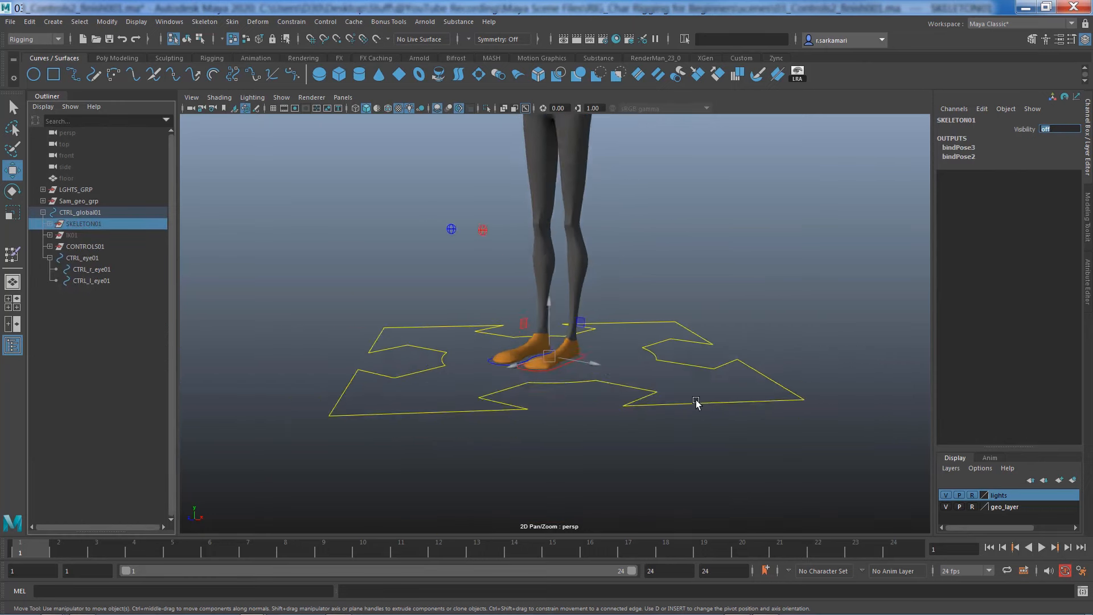
{"action": "left_click_drag", "start_coordinate": [477, 448], "coordinate": [546, 436], "text": "alt"}
{"action": "middle_click_drag", "start_coordinate": [546, 431], "coordinate": [544, 466], "text": "alt"}
{"action": "right_click_drag", "start_coordinate": [544, 467], "coordinate": [492, 445], "text": "alt"}
{"action": "middle_click_drag", "start_coordinate": [492, 443], "coordinate": [494, 467], "text": "alt"}
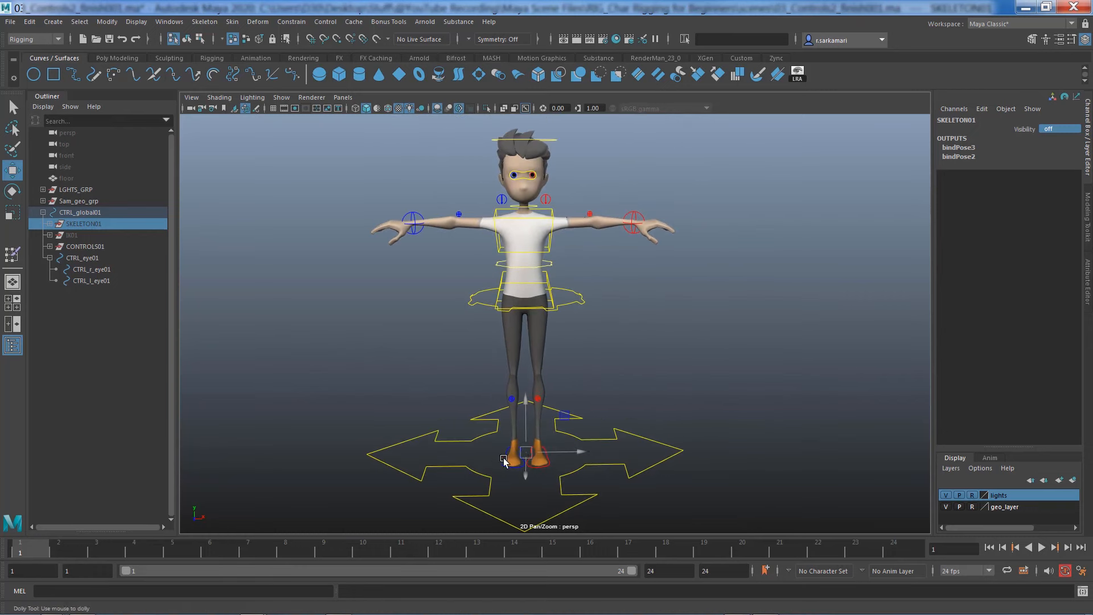
{"action": "right_click_drag", "start_coordinate": [504, 461], "coordinate": [530, 453], "text": "alt"}
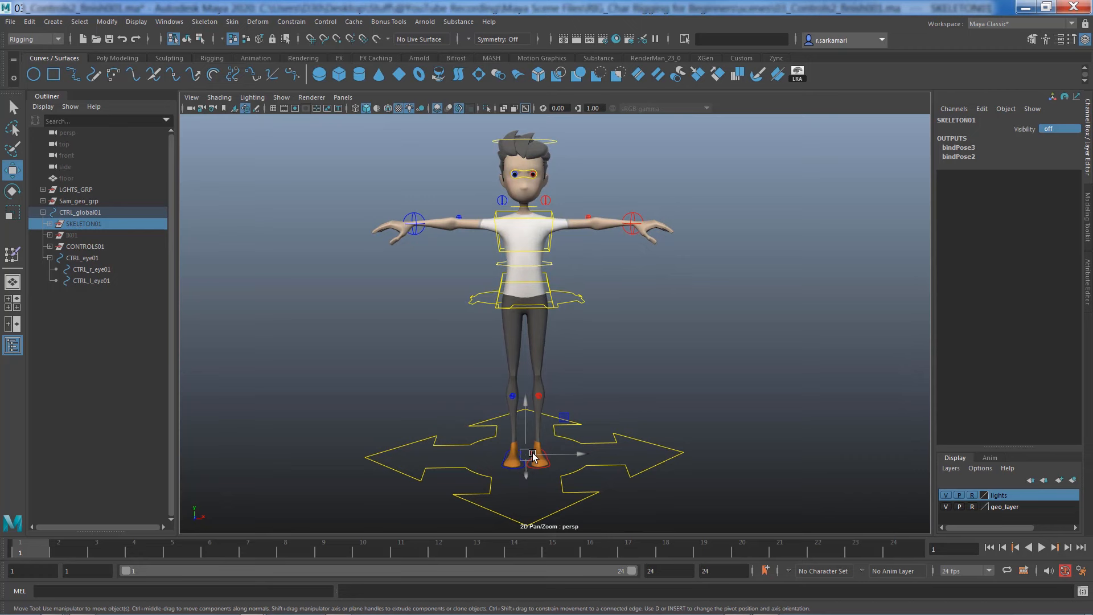
Delete the geo_layer and lights display layers
{"action": "right_click", "coordinate": [1003, 509]}
{"action": "left_click", "coordinate": [1001, 478]}
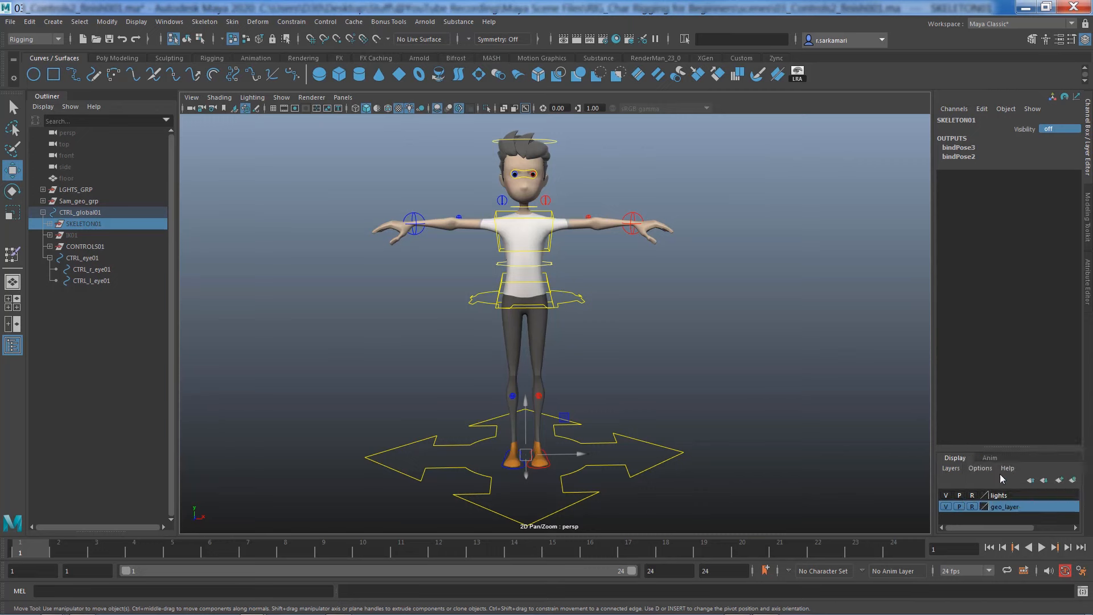
{"action": "right_click", "coordinate": [1000, 495]}
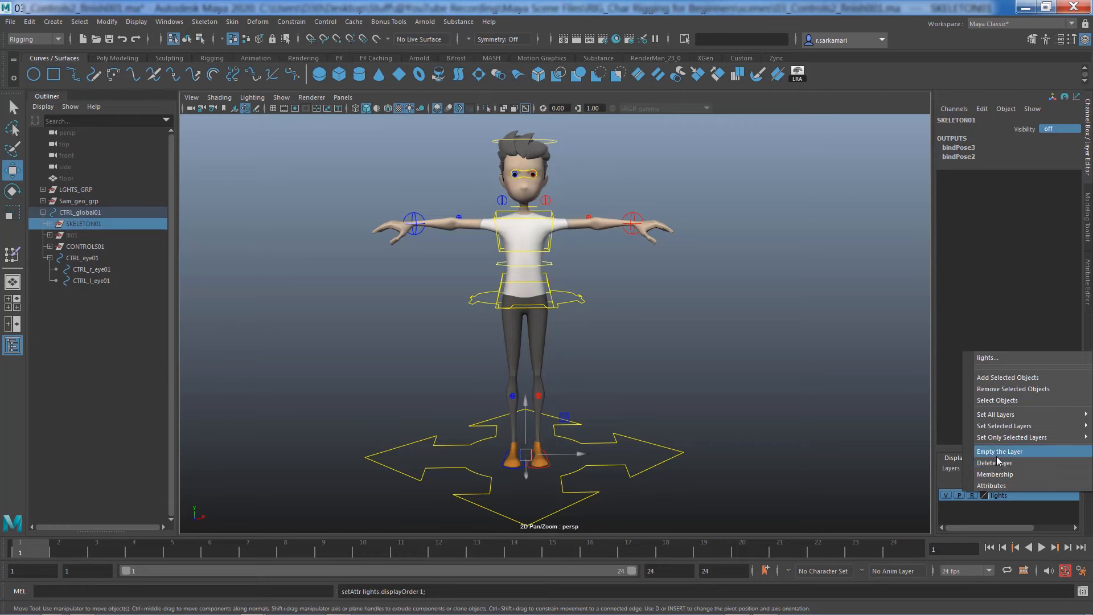
{"action": "left_click", "coordinate": [996, 463]}
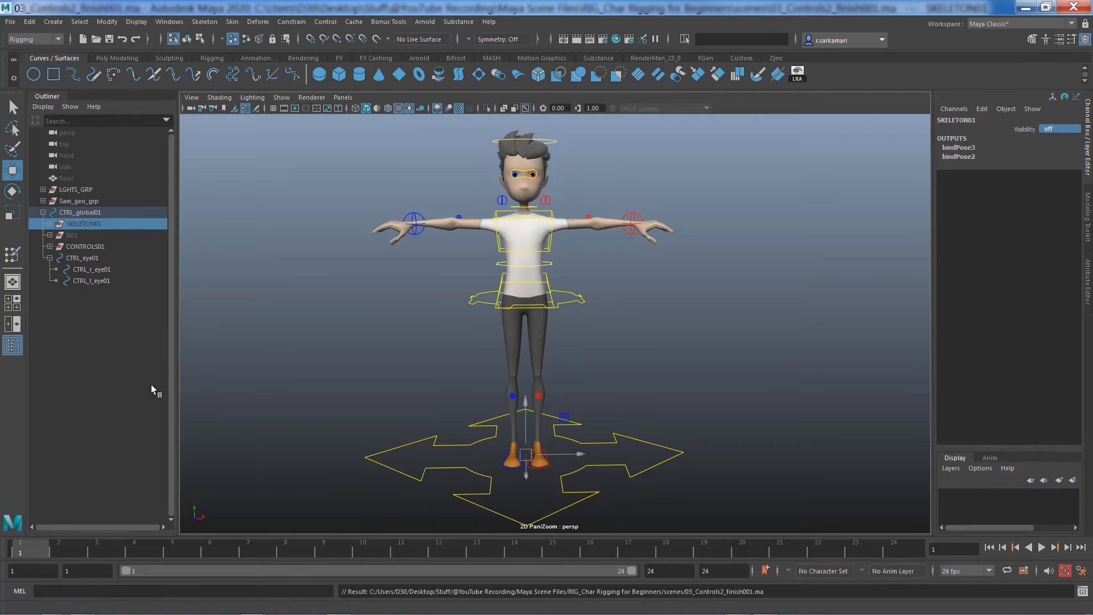